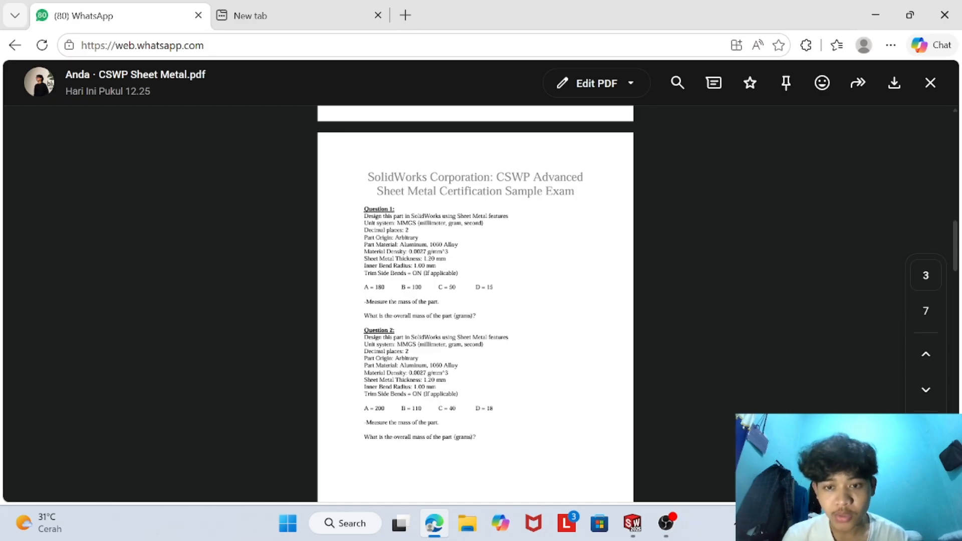
# - Review the CSWP Sheet Metal PDF, covering the primary part drawing, the question parameters and the question 6 images
pyautogui.scroll(-15, 405, 306)
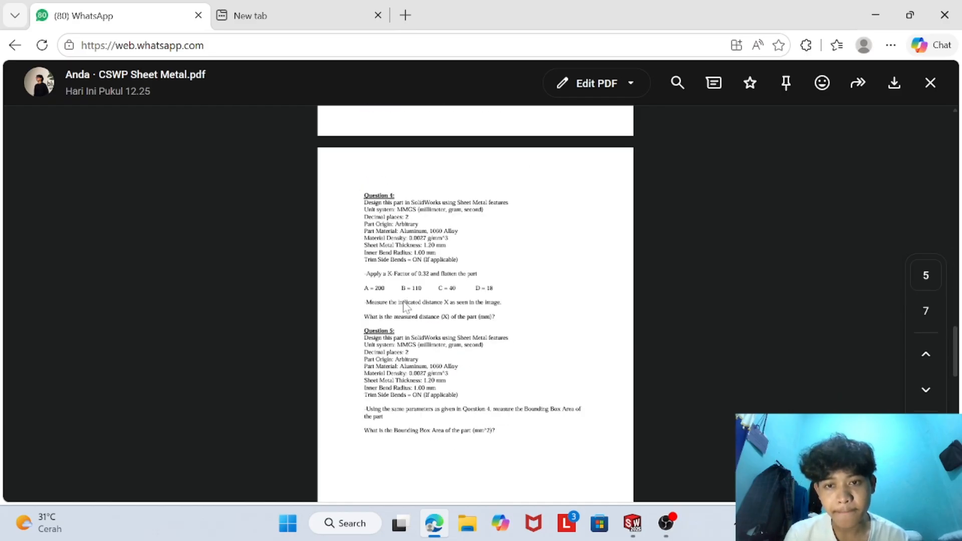
pyautogui.scroll(-8, 407, 353)
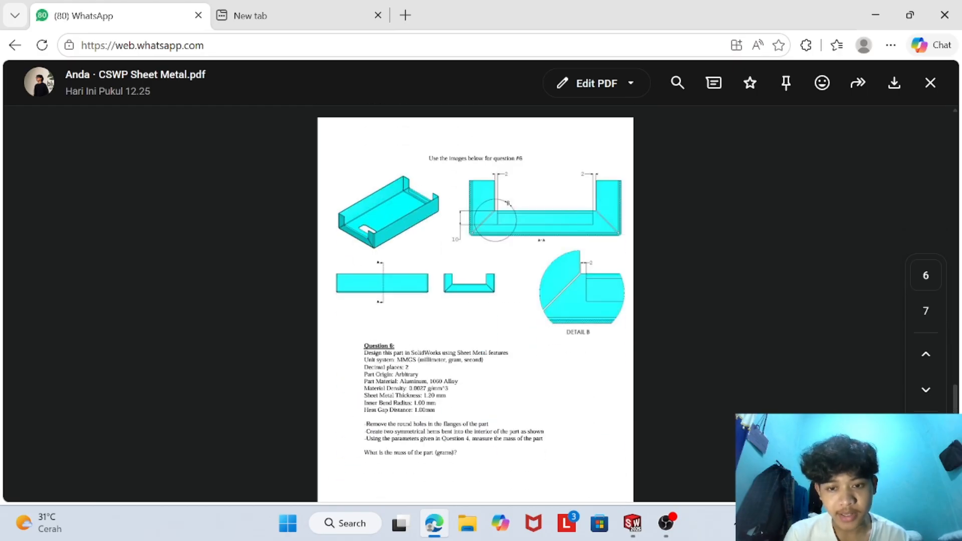
pyautogui.scroll(20, 454, 376)
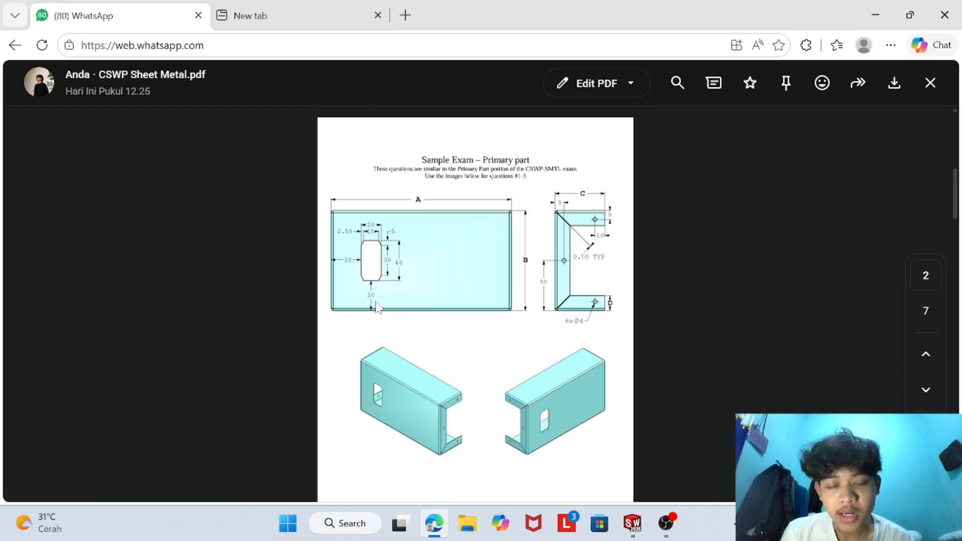
pyautogui.scroll(-5, 445, 294)
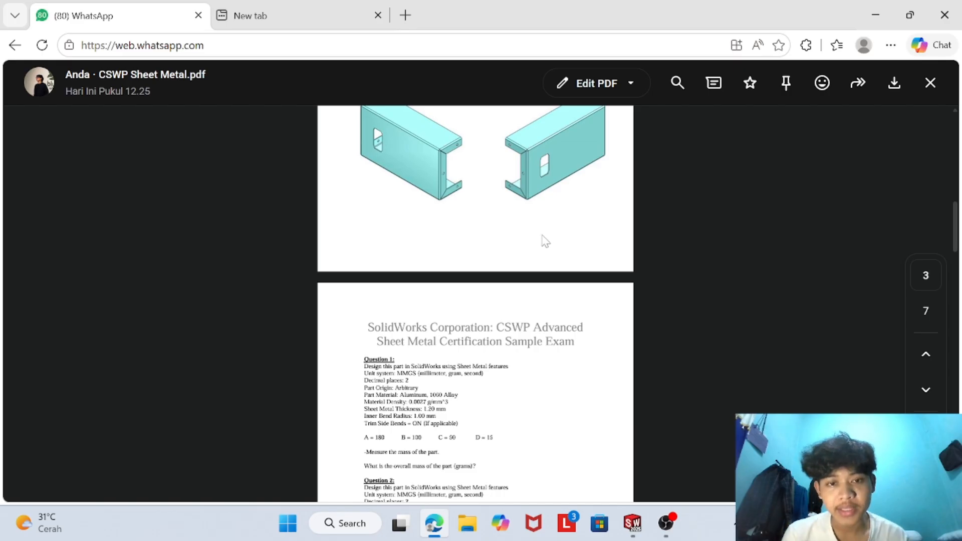
pyautogui.scroll(-4, 472, 296)
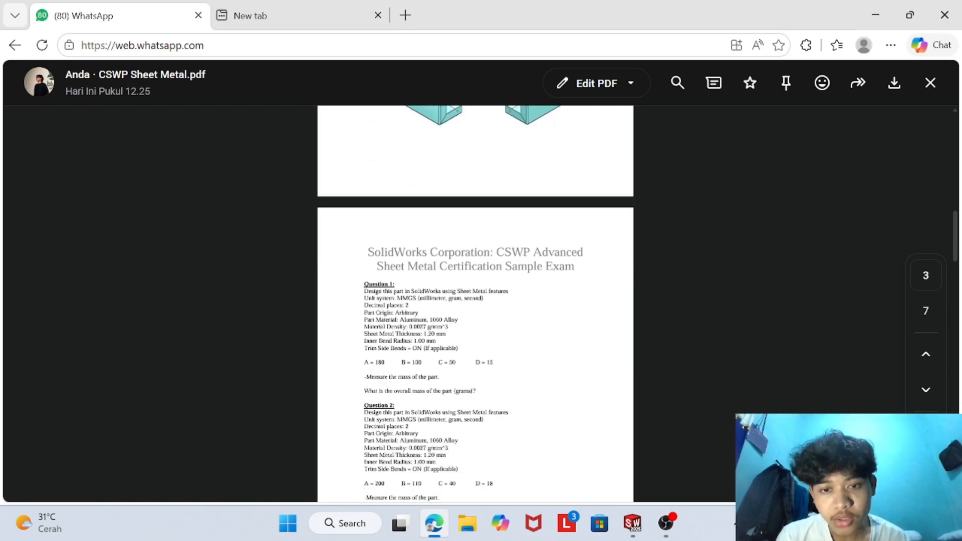
pyautogui.scroll(1, 449, 279)
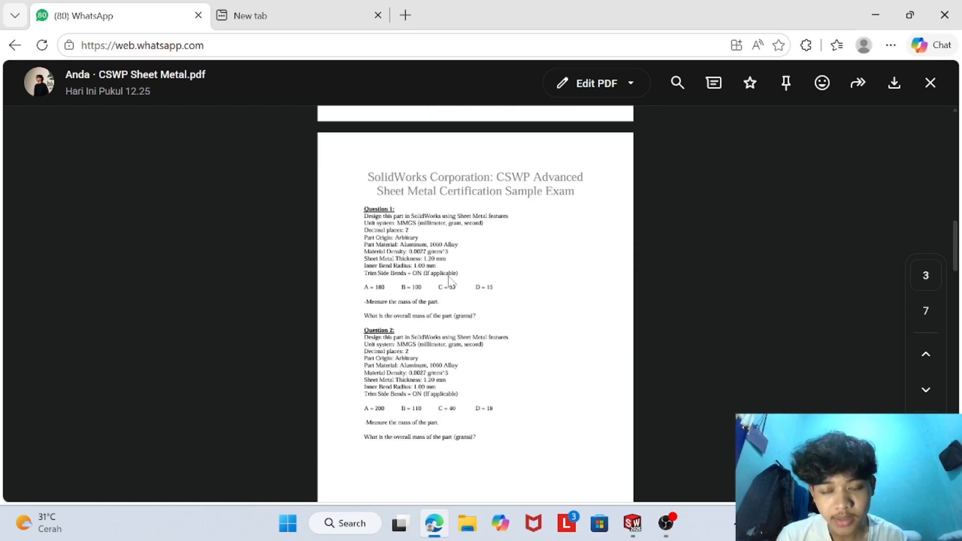
pyautogui.keyDown('ctrl'); pyautogui.scroll(3, 445, 238); pyautogui.keyUp('ctrl')
pyautogui.keyDown('ctrl'); pyautogui.scroll(-3, 445, 238); pyautogui.keyUp('ctrl')
pyautogui.keyDown('ctrl'); pyautogui.scroll(2, 446, 237); pyautogui.keyUp('ctrl')
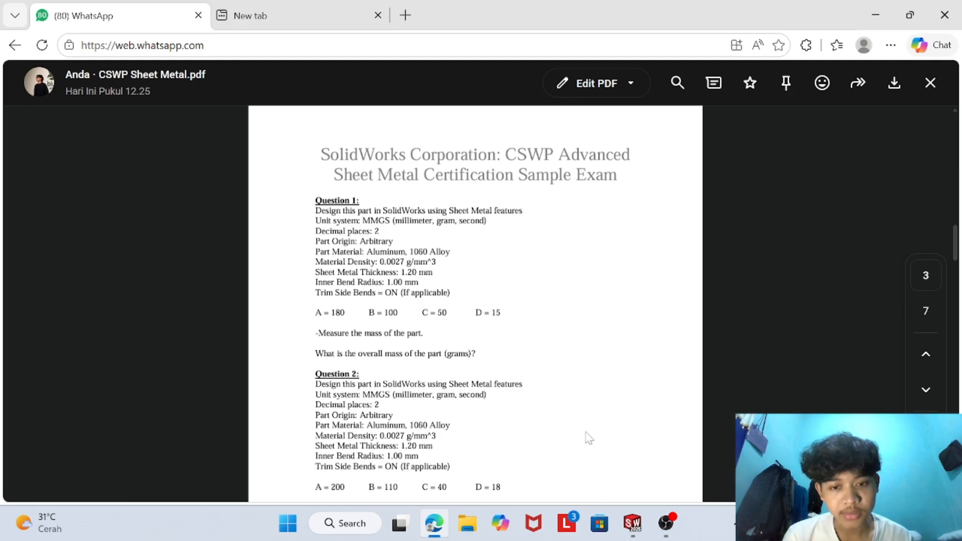
# - Switch to SOLIDWORKS and create a new part document
pyautogui.click(633, 524)
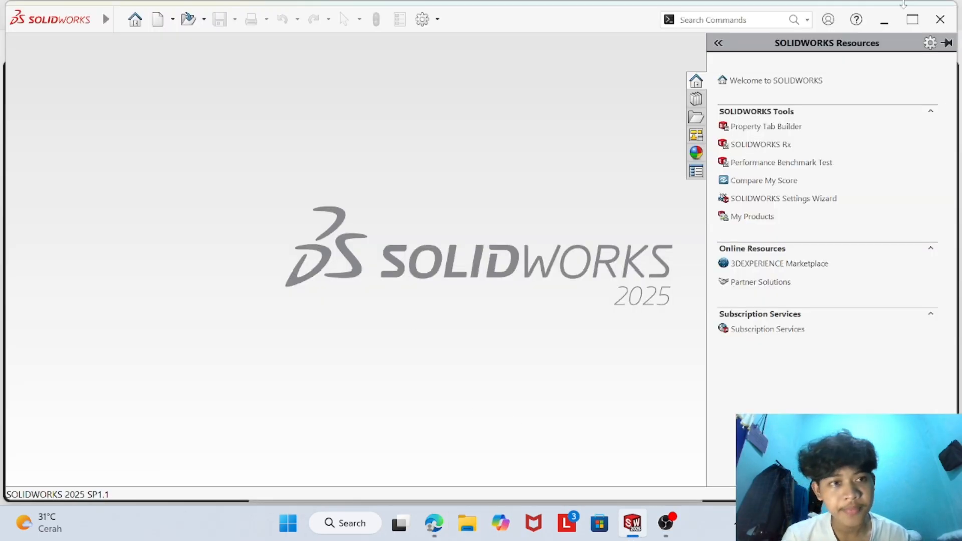
pyautogui.click(134, 19)
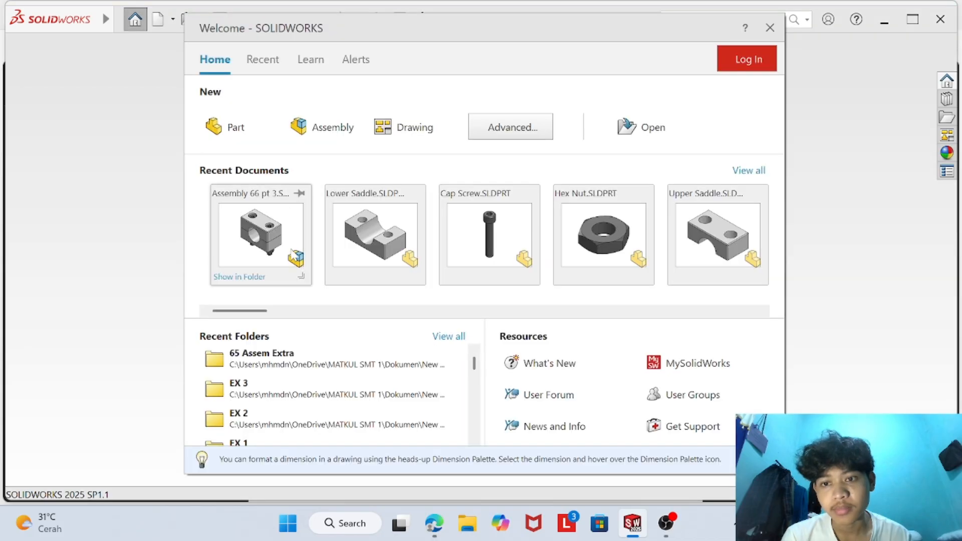
pyautogui.click(215, 126)
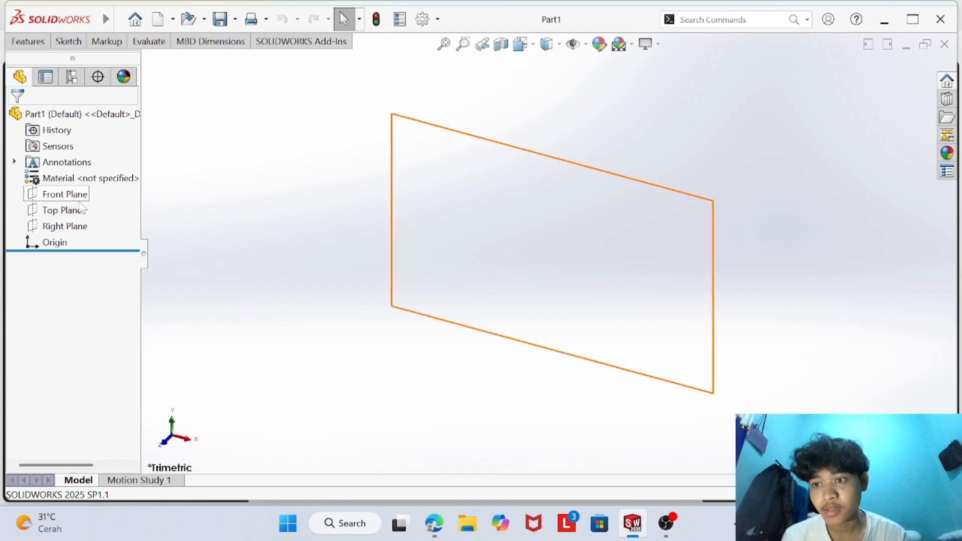
pyautogui.click(139, 20)
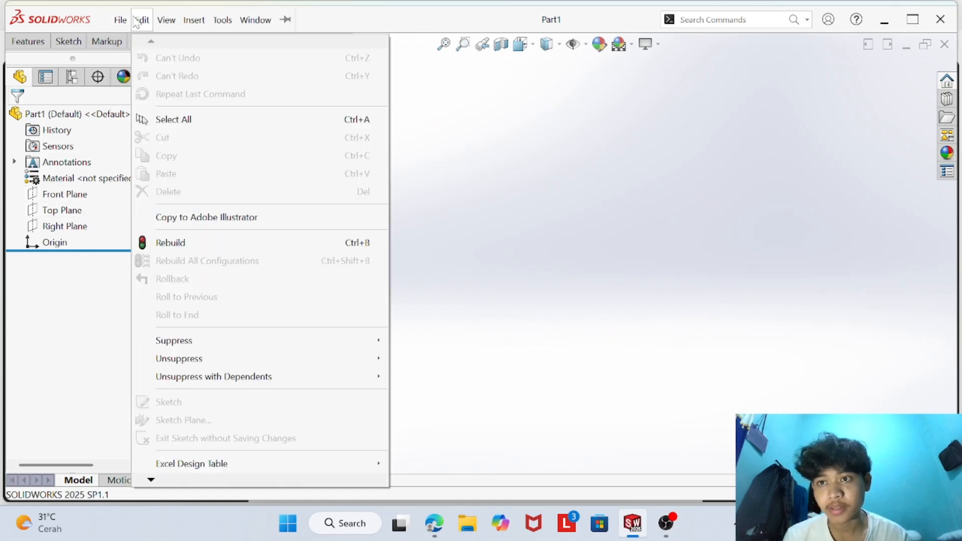
pyautogui.click(683, 142)
pyautogui.click(134, 19)
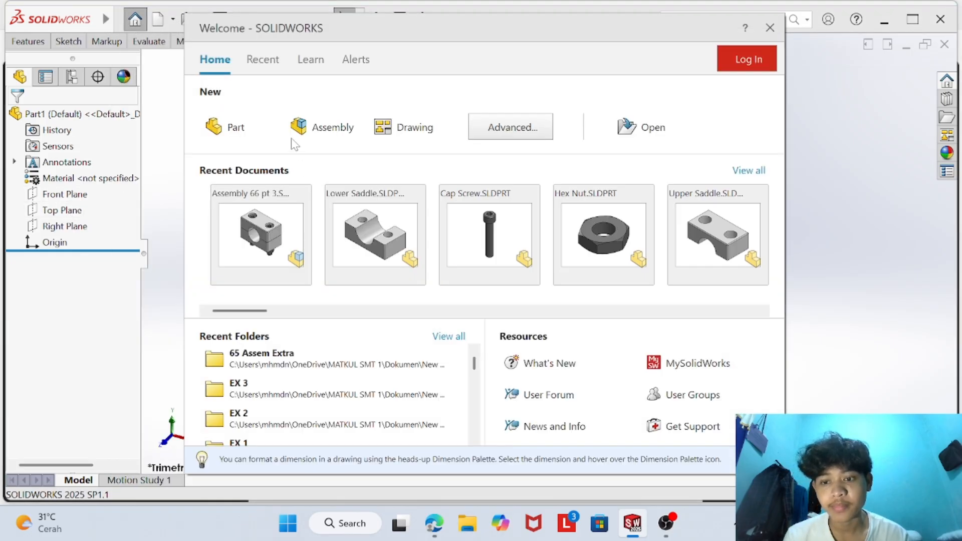
pyautogui.click(770, 27)
# - Create another new part document and start a sketch on its Top Plane
pyautogui.click(158, 19)
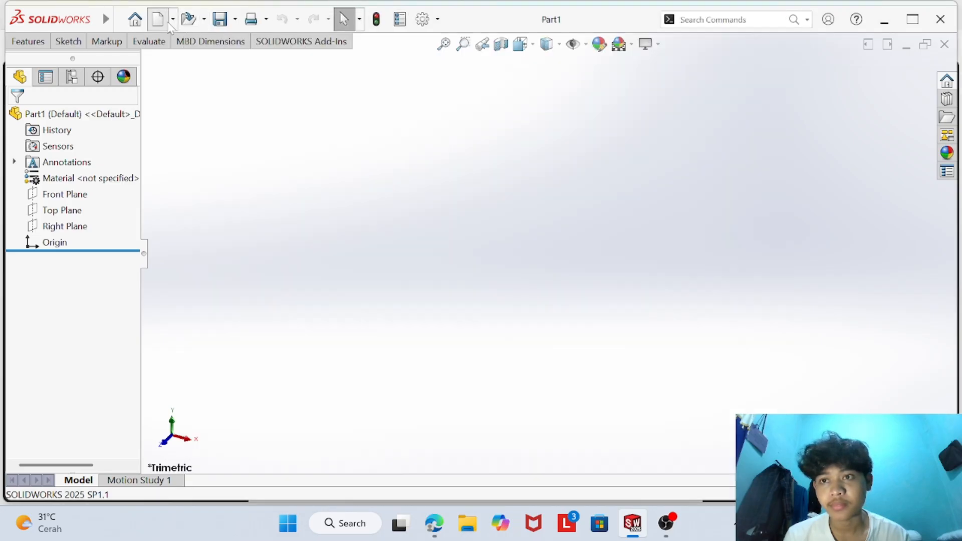
pyautogui.click(651, 374)
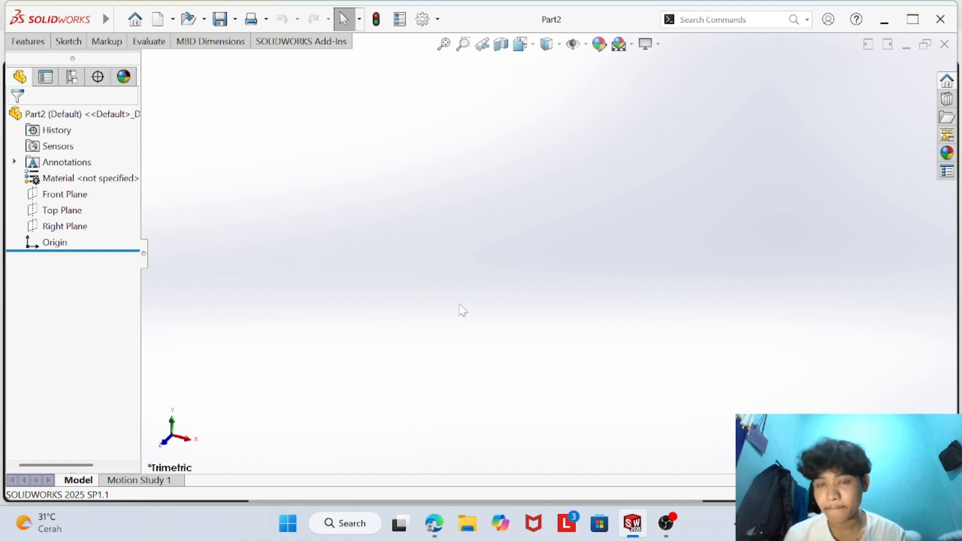
pyautogui.click(45, 210)
pyautogui.rightClick(472, 224)
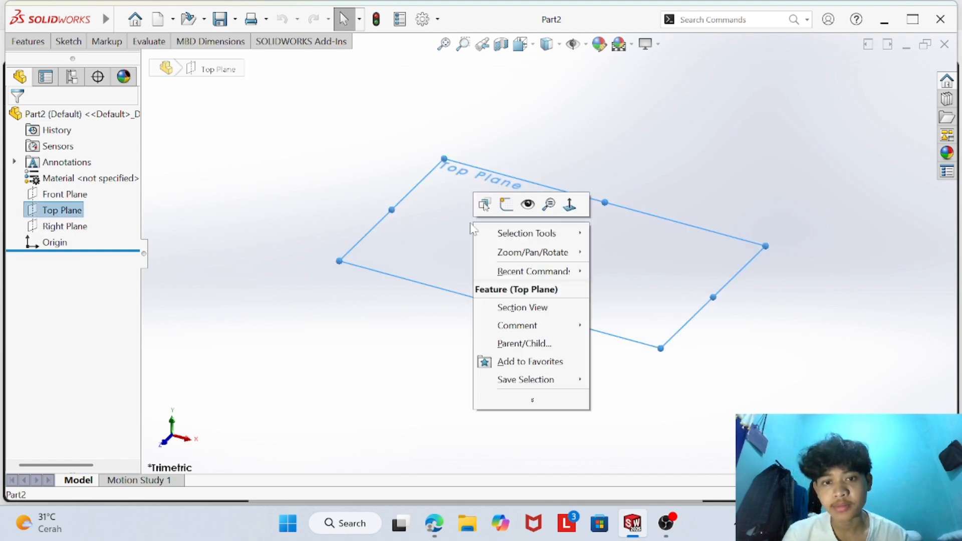
pyautogui.click(506, 206)
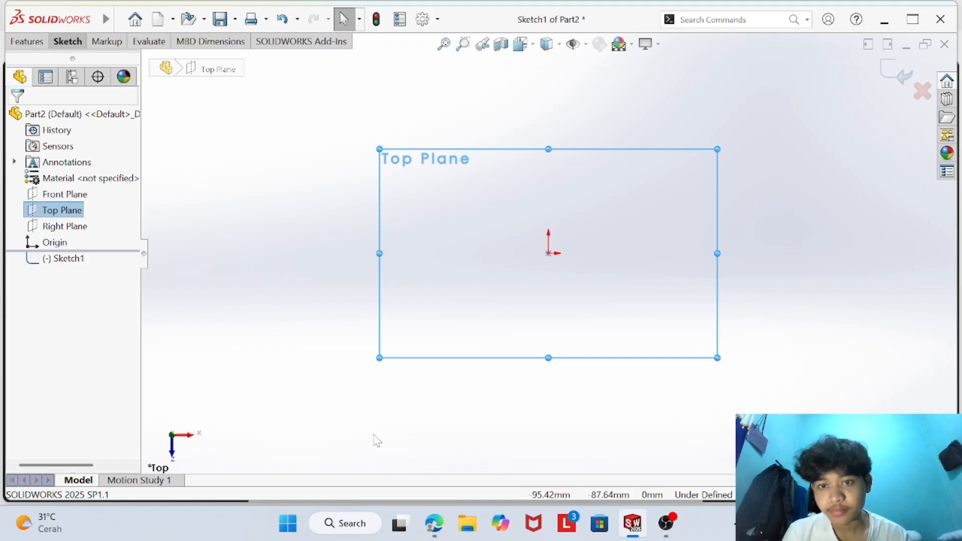
# - Consult the primary part drawing in the browser PDF and sketch a center rectangle about 188 × 77 mm at the origin in SOLIDWORKS
pyautogui.click(434, 523)
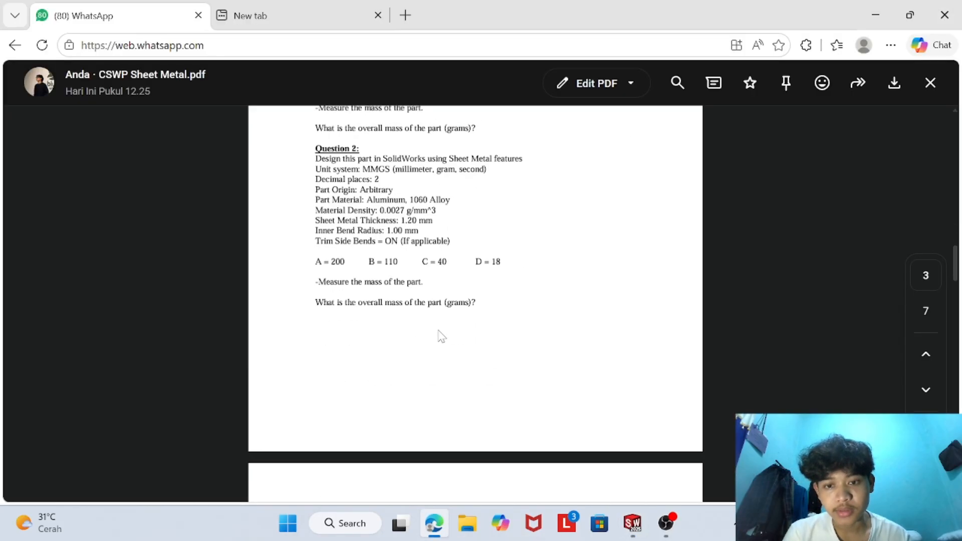
pyautogui.scroll(15, 441, 335)
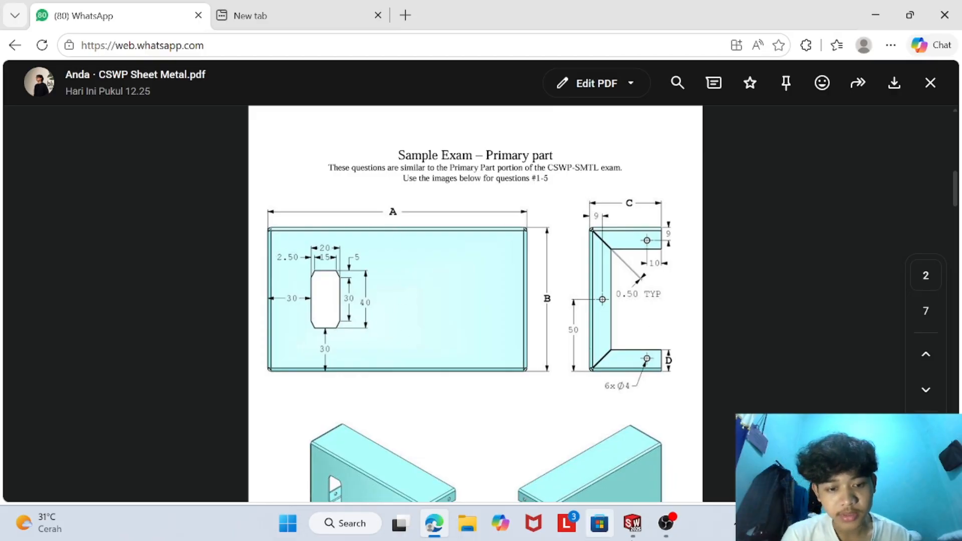
pyautogui.click(633, 523)
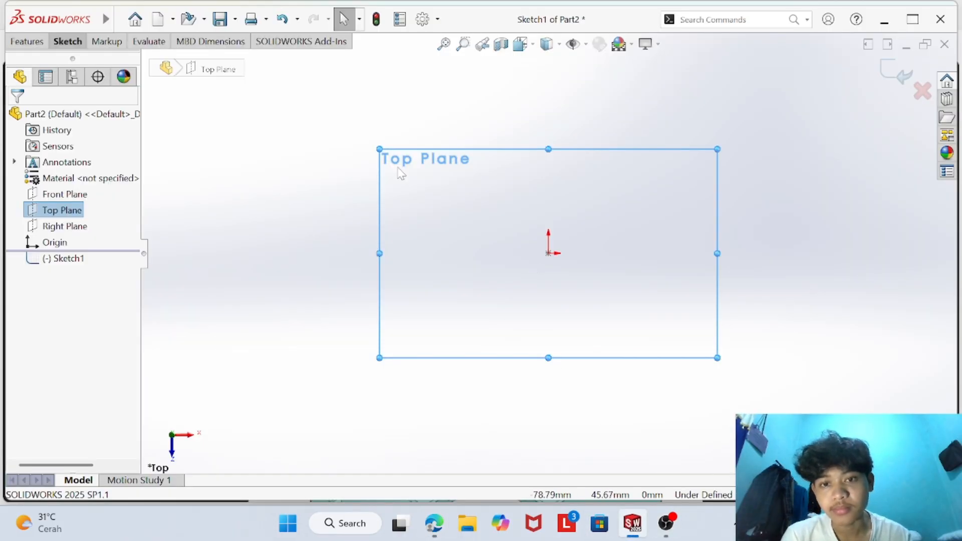
pyautogui.click(74, 42)
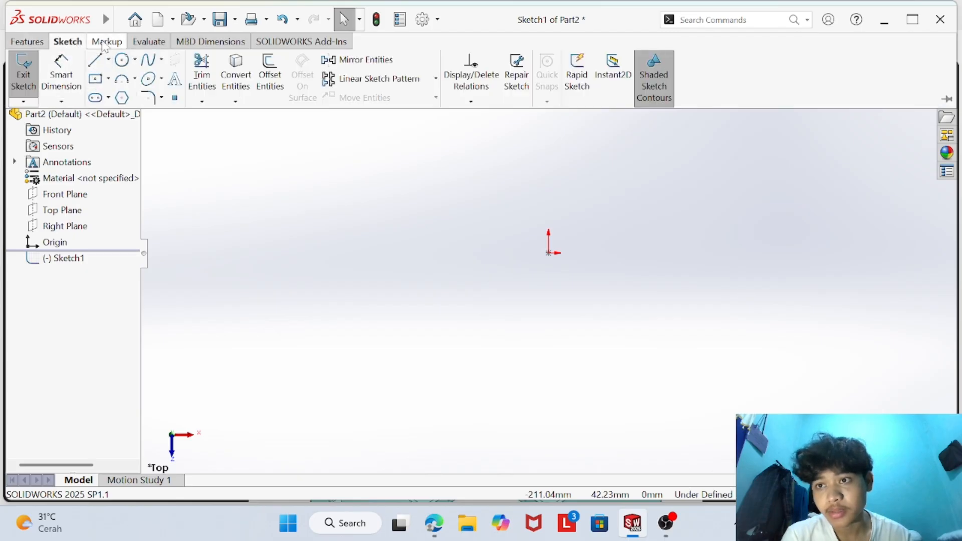
pyautogui.click(95, 80)
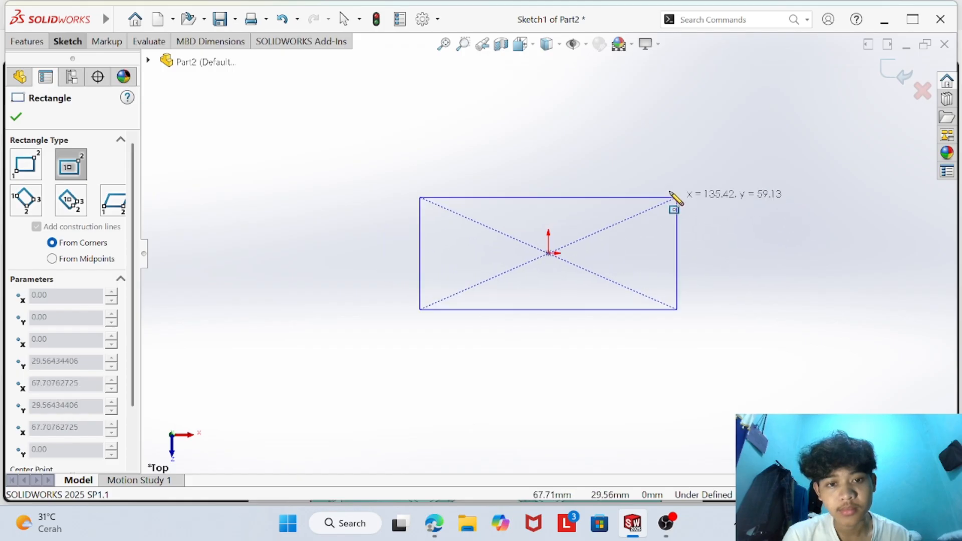
pyautogui.click(727, 181)
pyautogui.rightClick(457, 349)
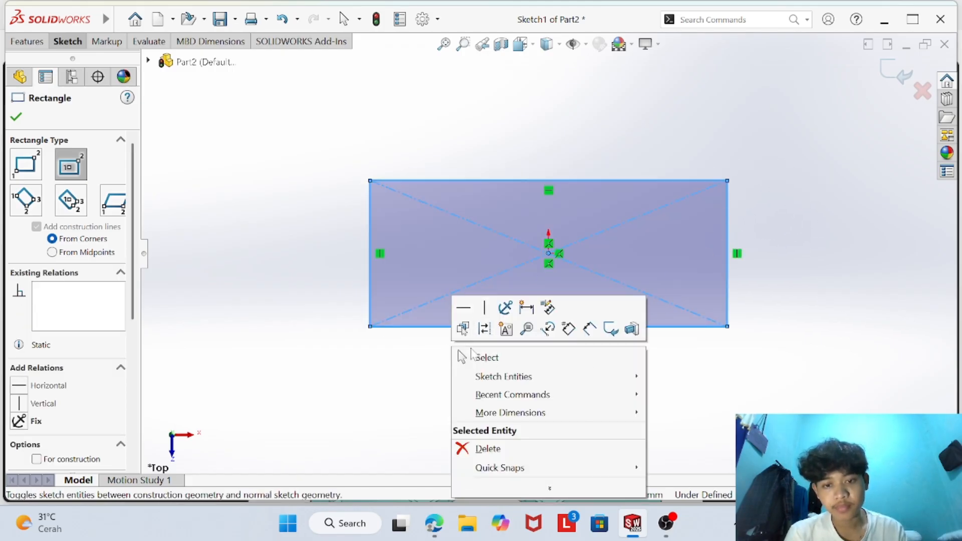
pyautogui.click(465, 357)
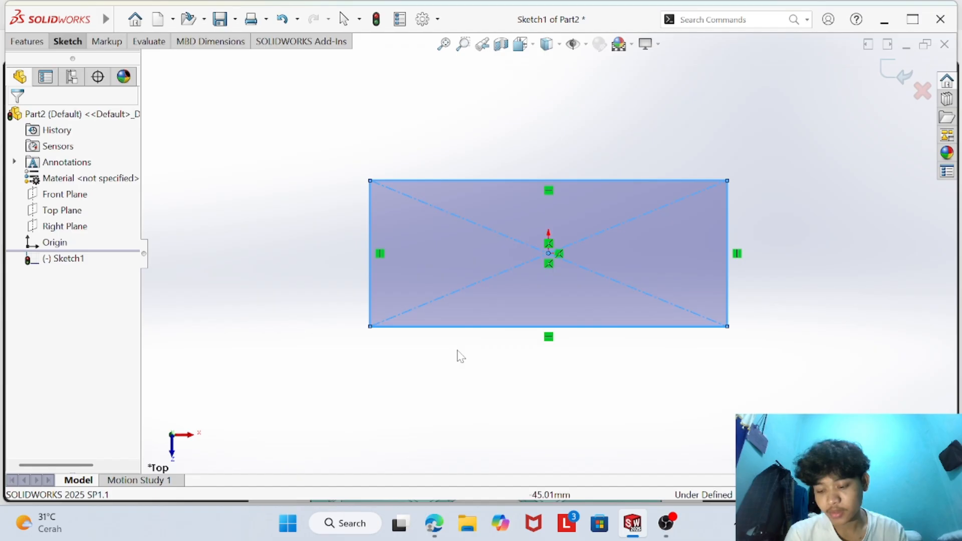
# - Look up the A, B, C and D dimensions for Question 1 in the browser PDF and return to SOLIDWORKS
pyautogui.click(434, 523)
pyautogui.scroll(-5, 393, 364)
pyautogui.scroll(-3, 393, 364)
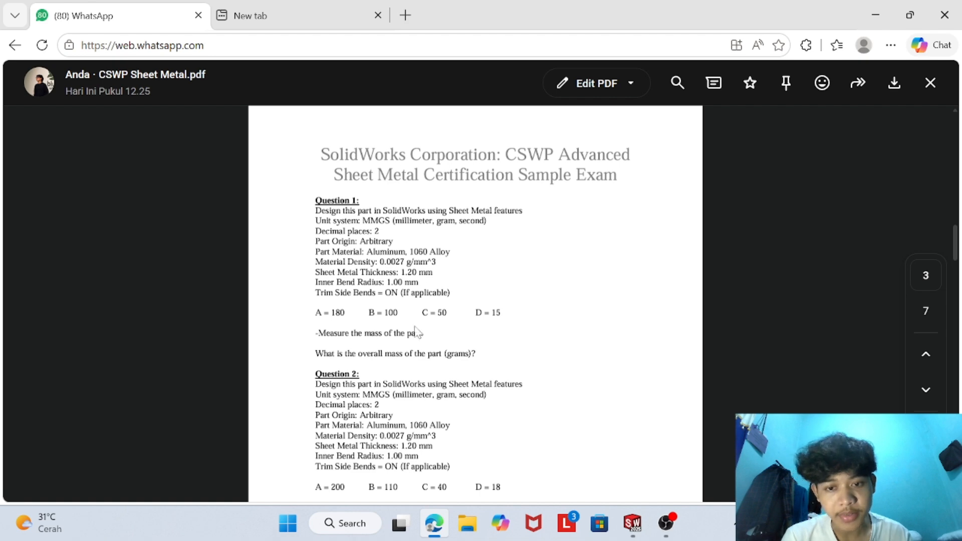
pyautogui.click(632, 523)
pyautogui.click(121, 20)
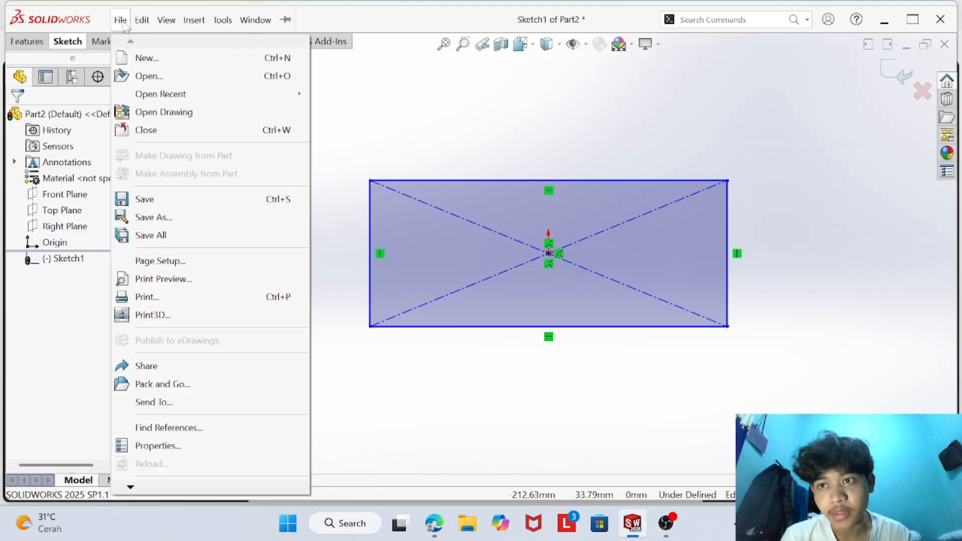
pyautogui.click(107, 23)
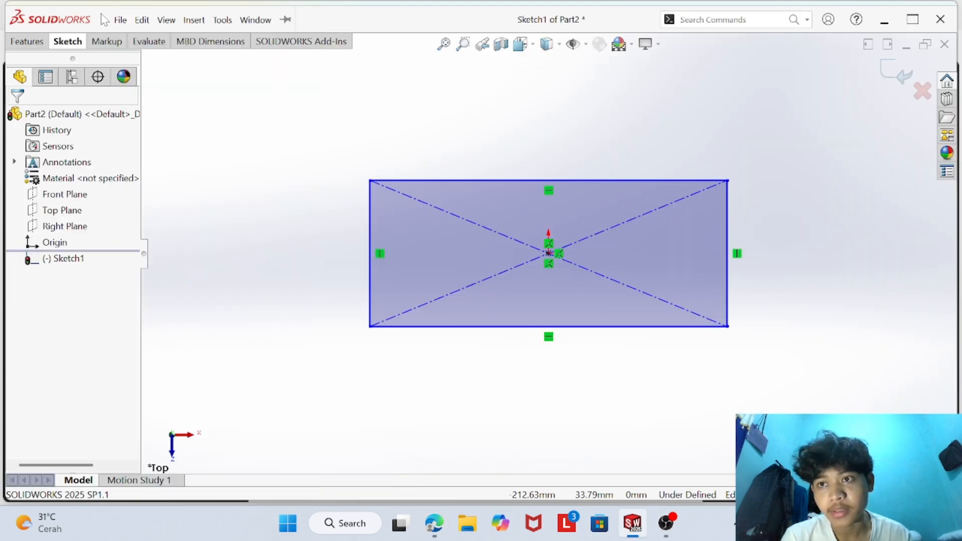
pyautogui.click(107, 20)
pyautogui.click(109, 21)
pyautogui.click(114, 21)
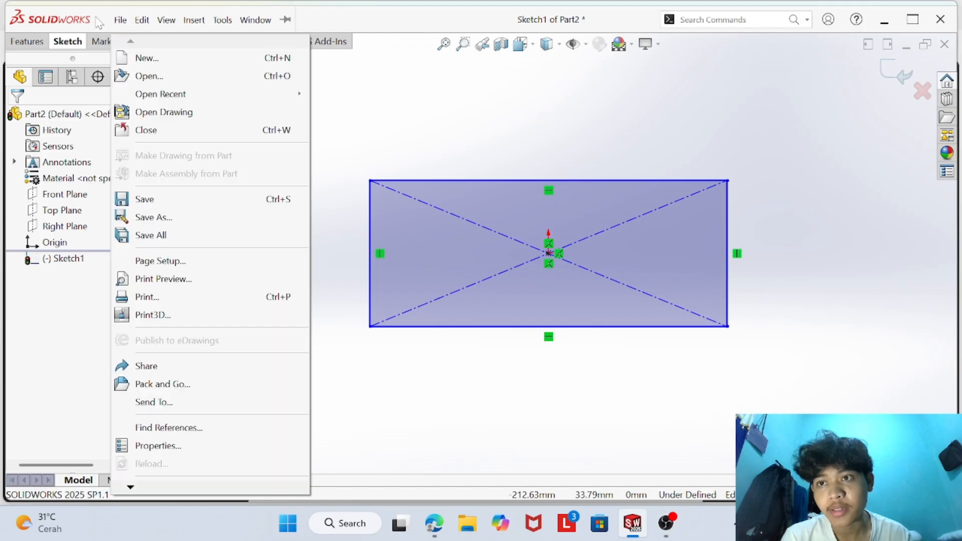
pyautogui.click(340, 141)
# - Open the part's equations and add a global variable named A
pyautogui.click(120, 20)
pyautogui.moveTo(223, 29)
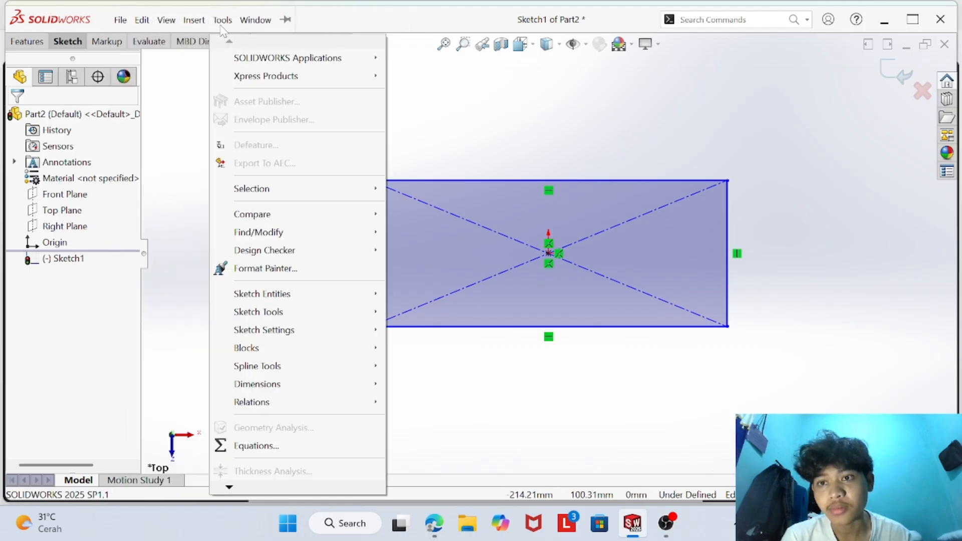
pyautogui.click(244, 446)
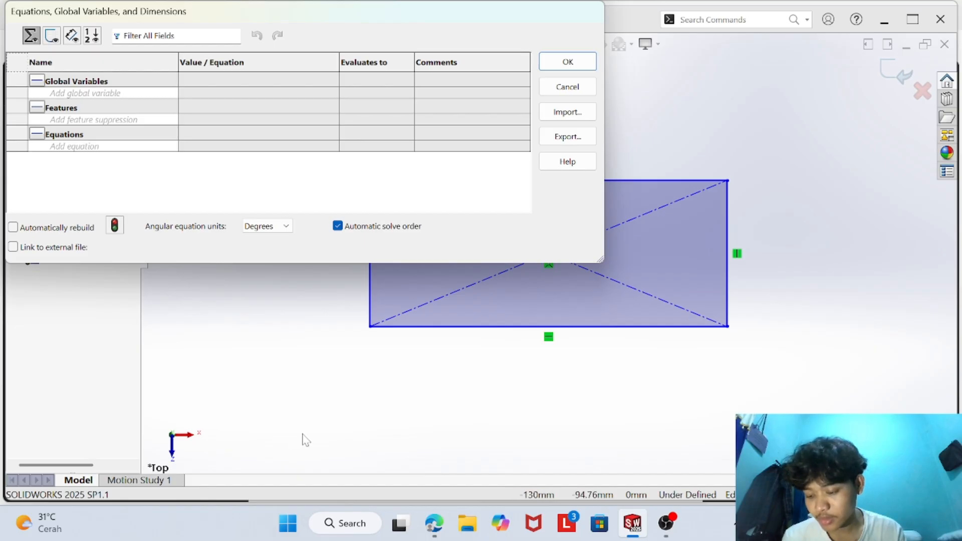
pyautogui.click(95, 94)
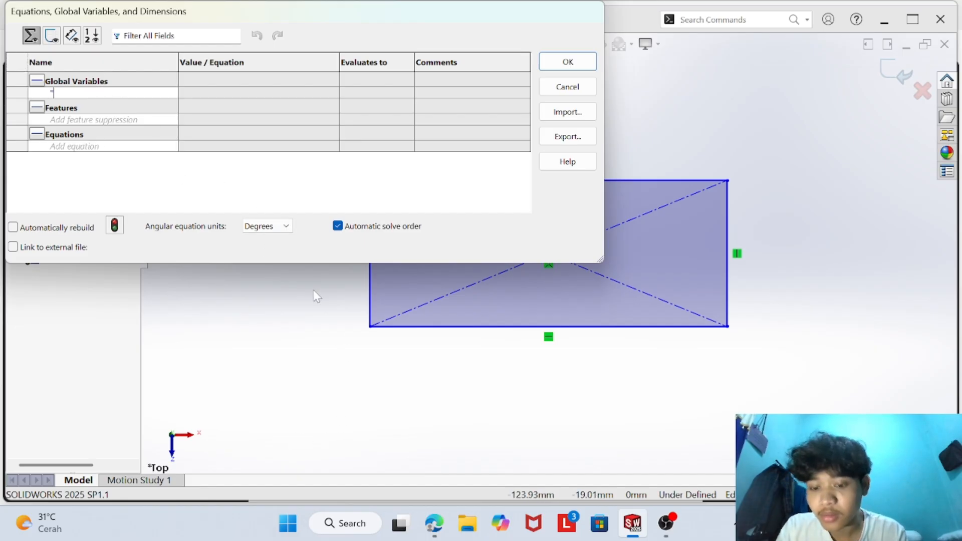
pyautogui.press('capslock')
pyautogui.write('A')
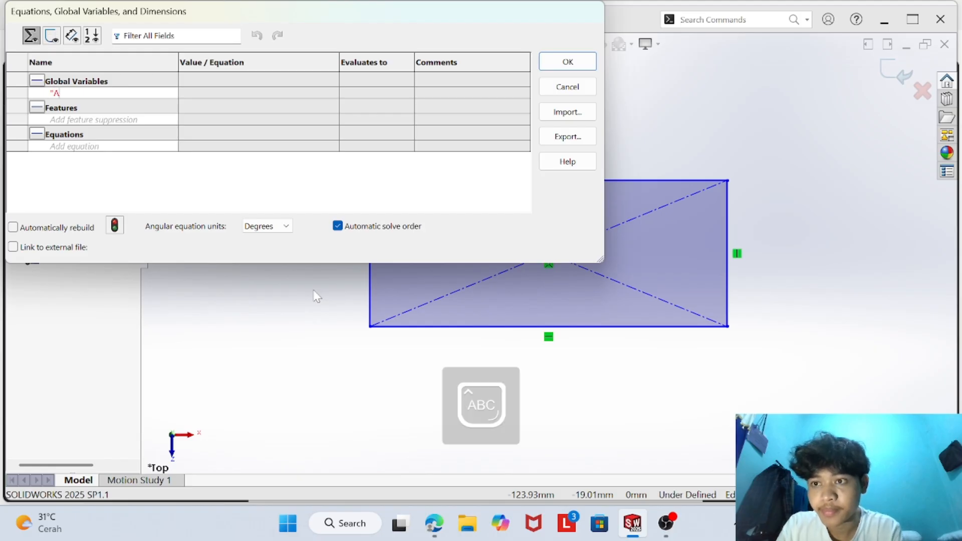
pyautogui.press('Tab')
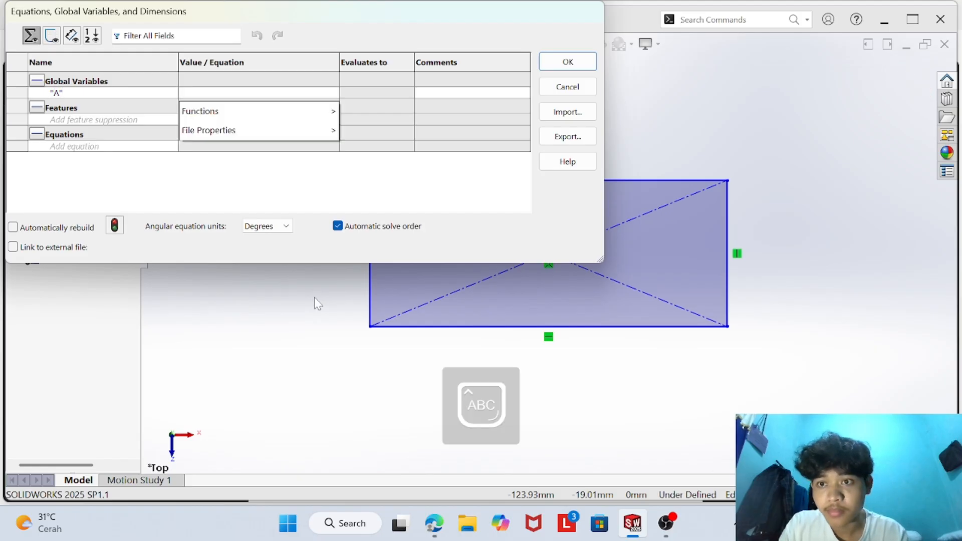
# - Check Question 1 in the browser PDF and set global variable A to 180 mm in SOLIDWORKS
pyautogui.click(433, 524)
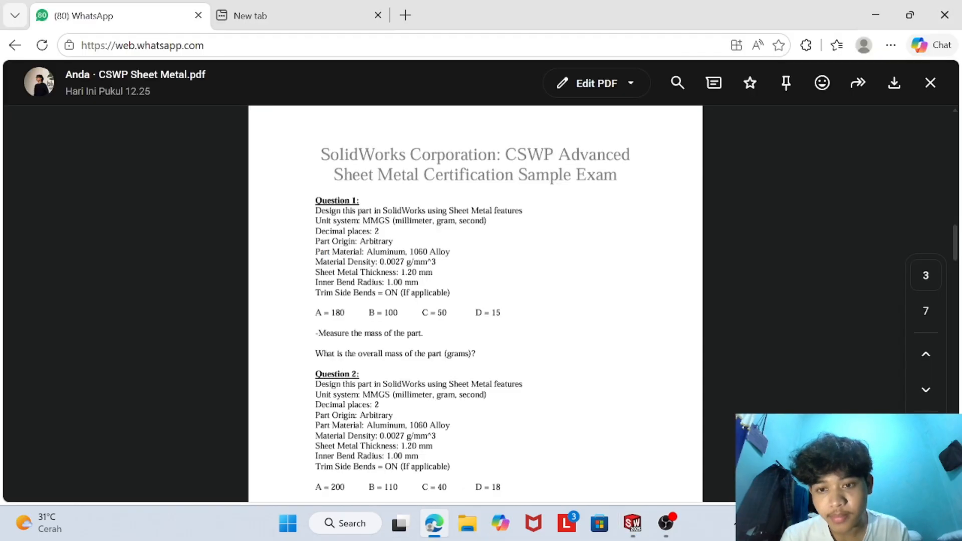
pyautogui.click(632, 523)
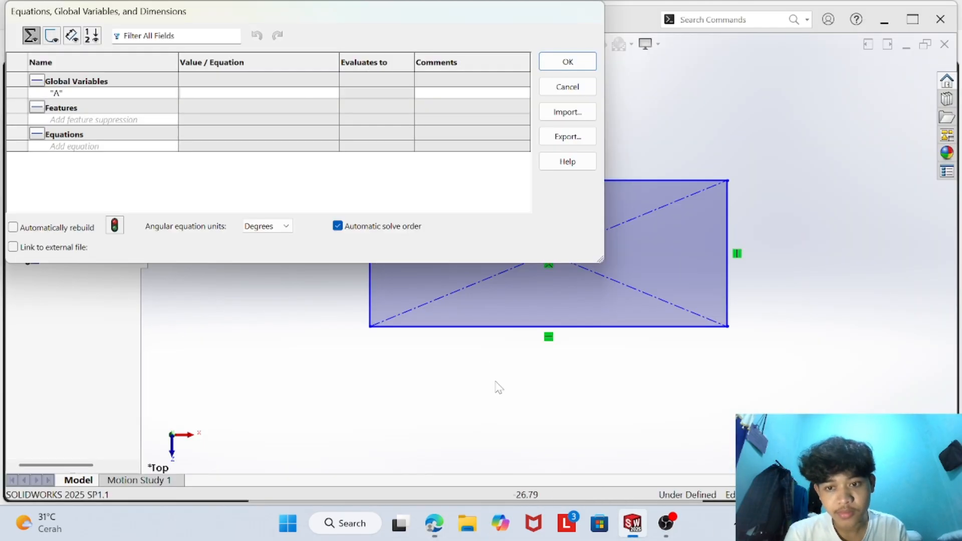
pyautogui.click(200, 96)
pyautogui.write('1')
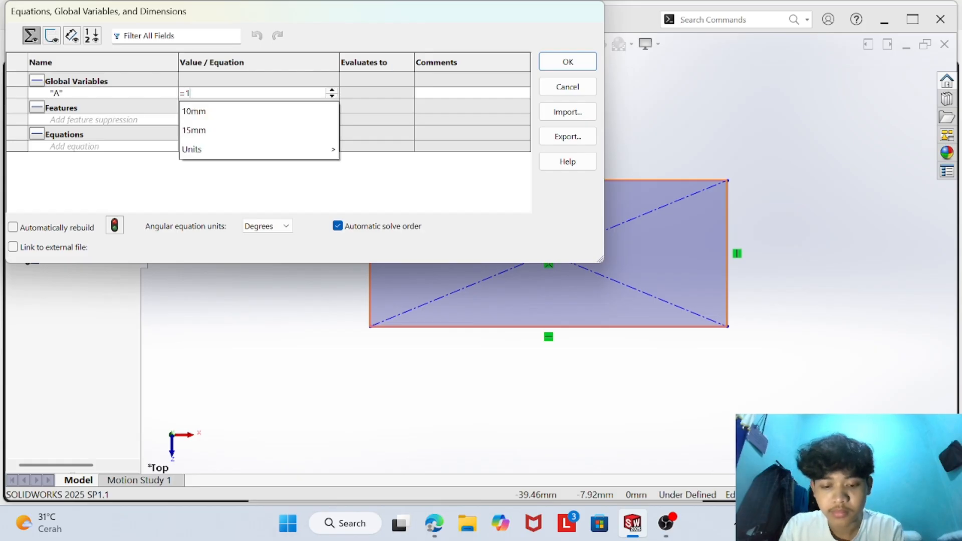
pyautogui.write('80')
pyautogui.moveTo(200, 118)
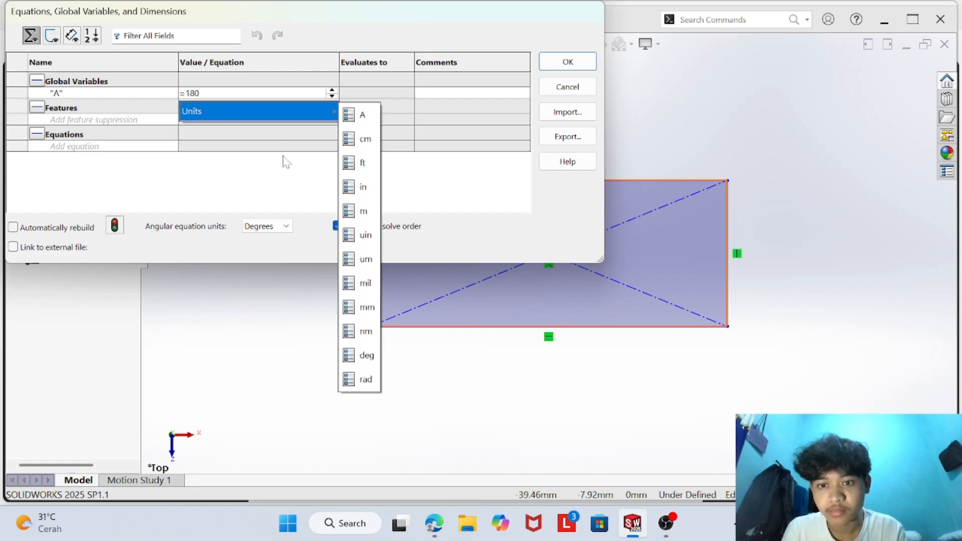
pyautogui.click(362, 308)
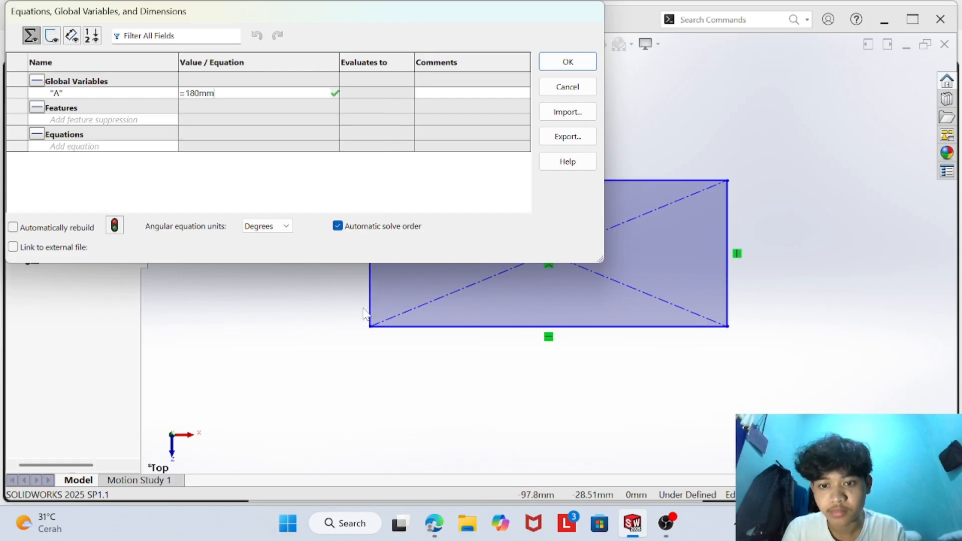
pyautogui.click(334, 93)
# - Add a global variable B set to 100 mm, checking the Question 1 values in the browser PDF
pyautogui.click(97, 106)
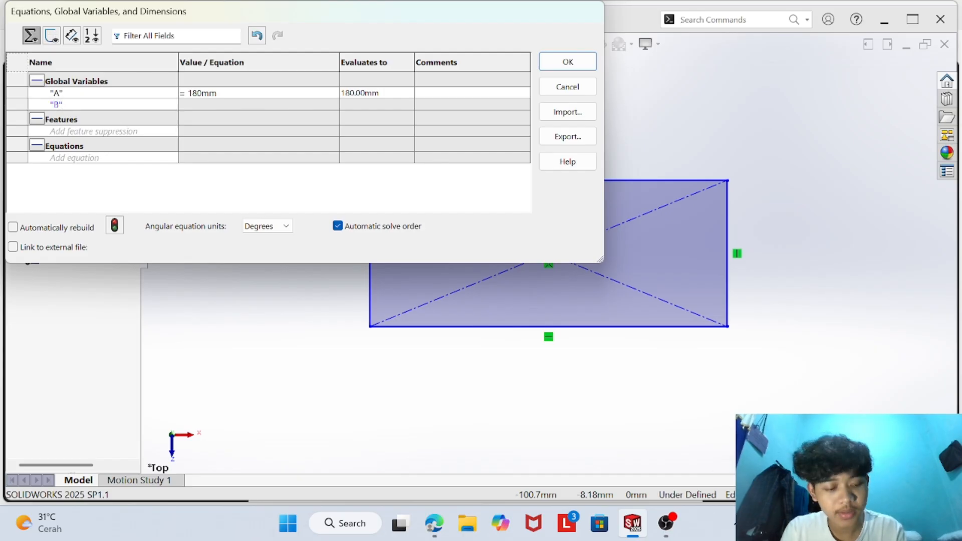
pyautogui.press('Tab')
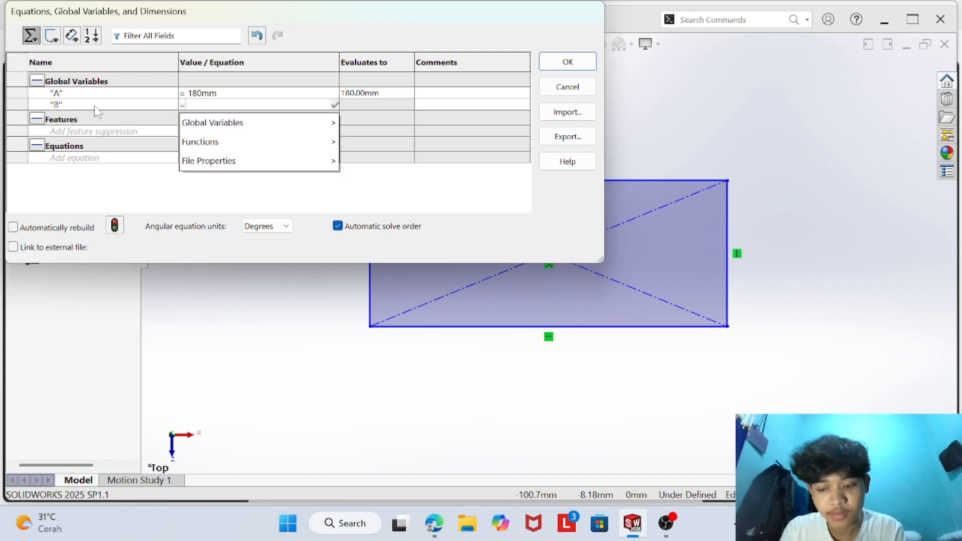
pyautogui.write('100')
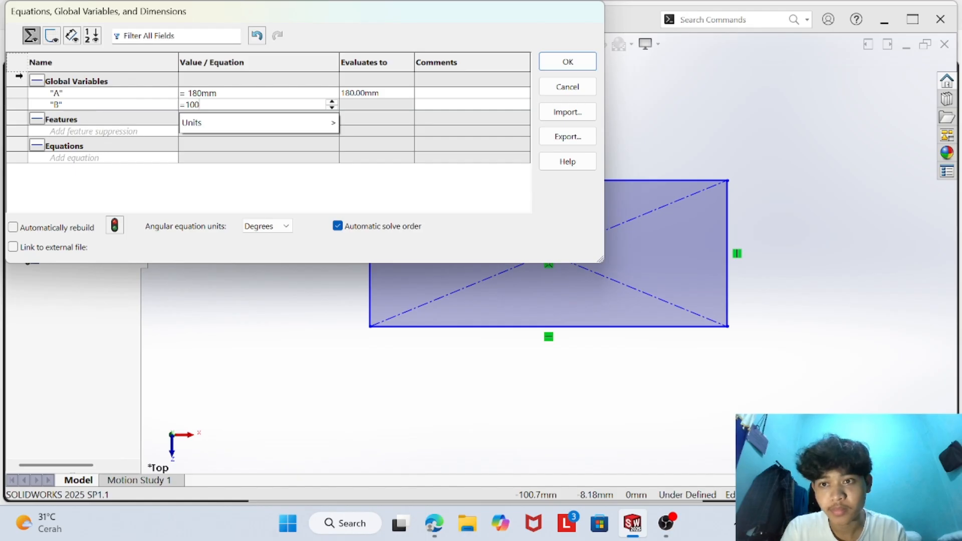
pyautogui.moveTo(251, 122)
pyautogui.click(366, 318)
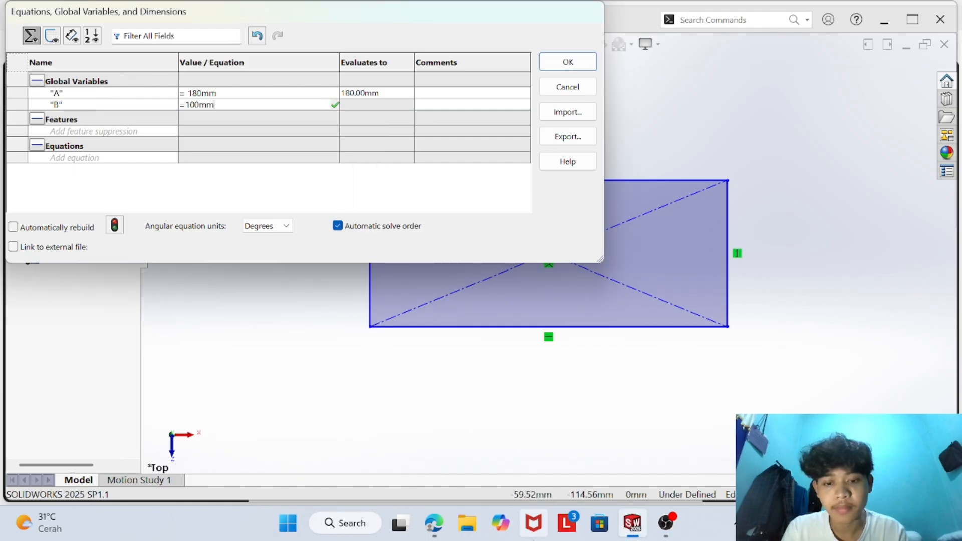
pyautogui.click(434, 523)
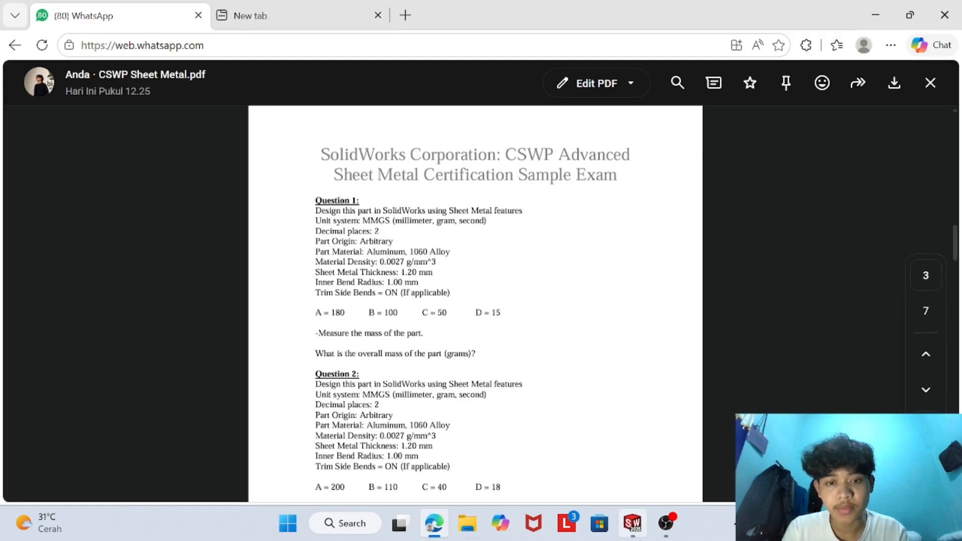
pyautogui.click(632, 523)
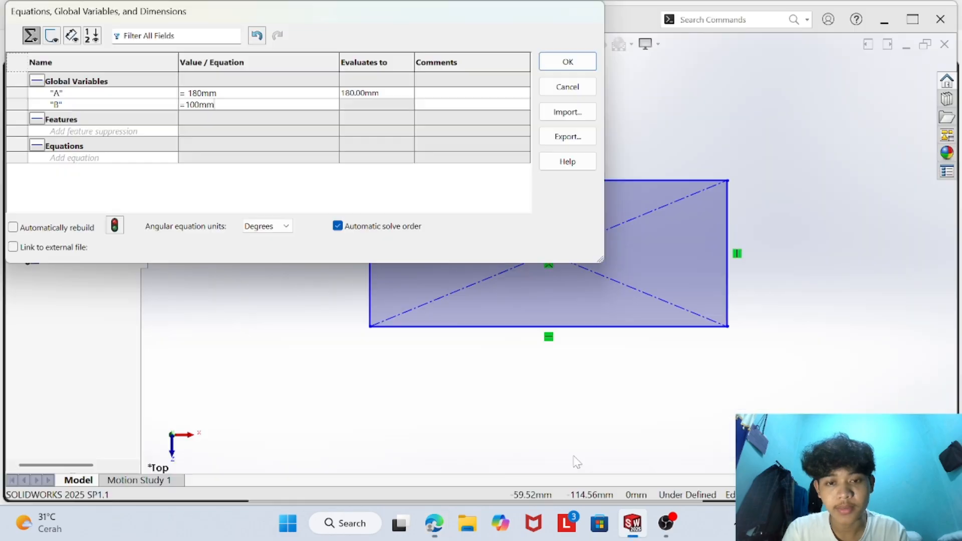
pyautogui.click(134, 103)
pyautogui.press('Tab')
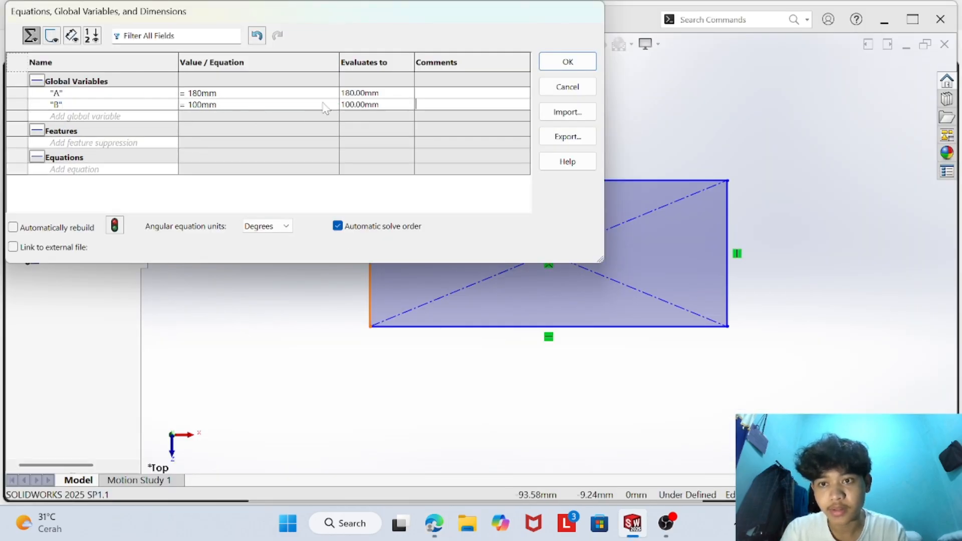
# - Add a global variable C with the value 50 mm
pyautogui.click(142, 116)
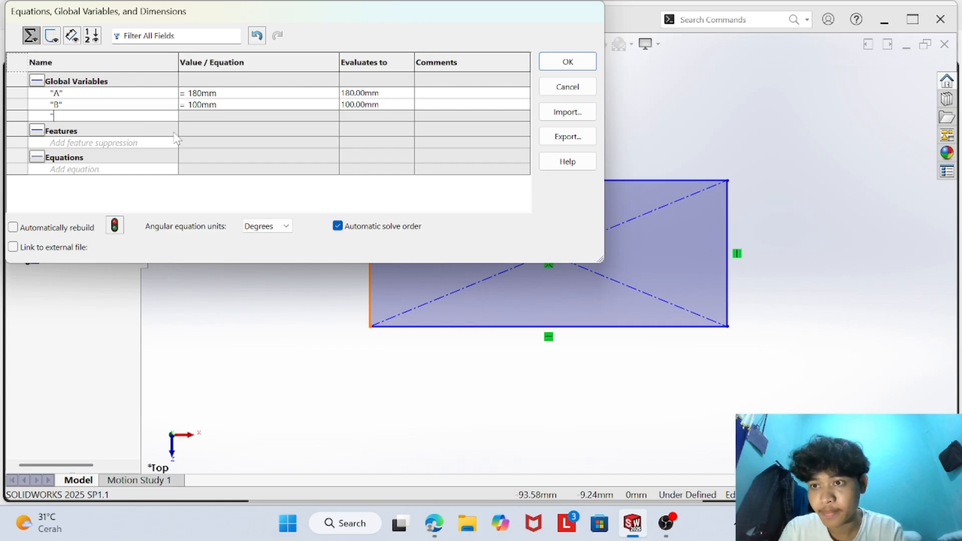
pyautogui.press('Tab')
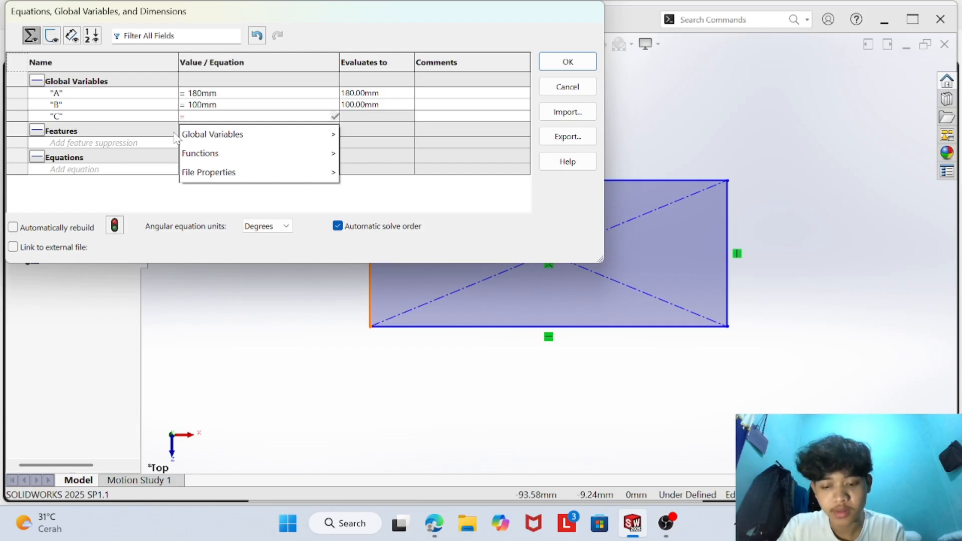
pyautogui.write('50')
pyautogui.moveTo(215, 137)
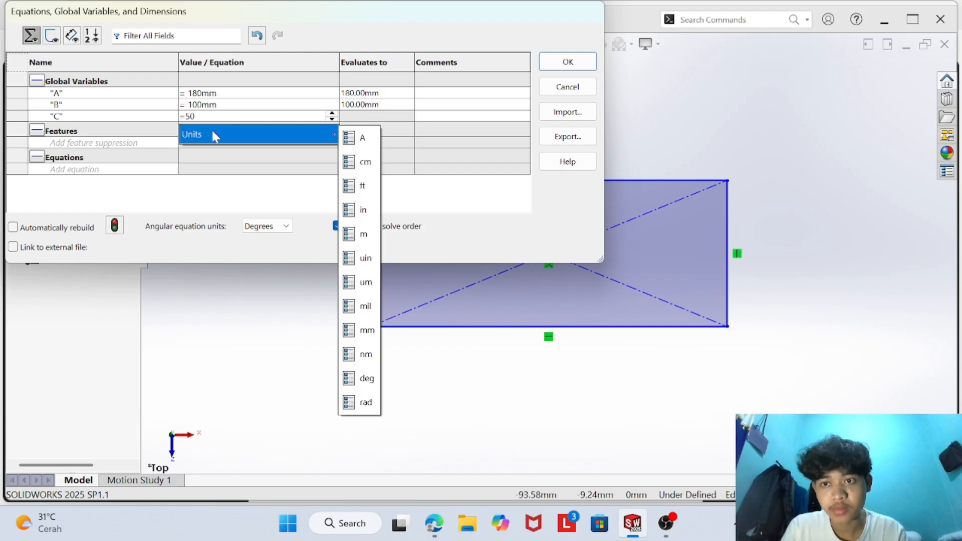
pyautogui.click(366, 330)
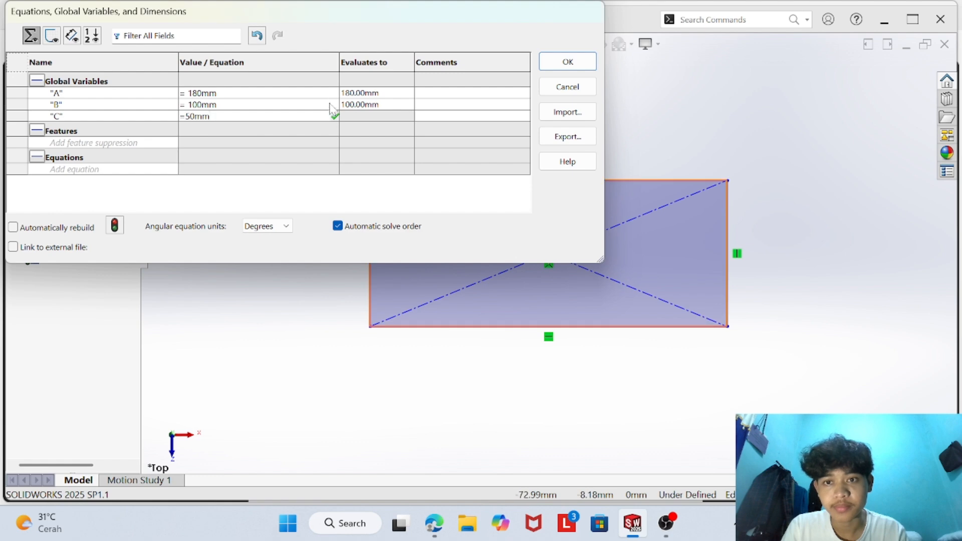
pyautogui.click(335, 116)
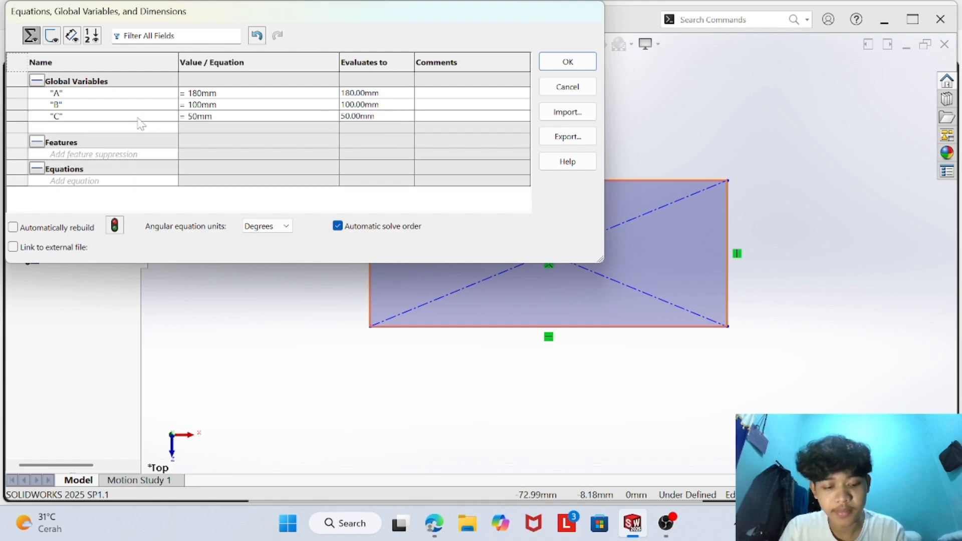
# - Add a global variable D with the value 15 mm and accept the equations
pyautogui.press('Tab')
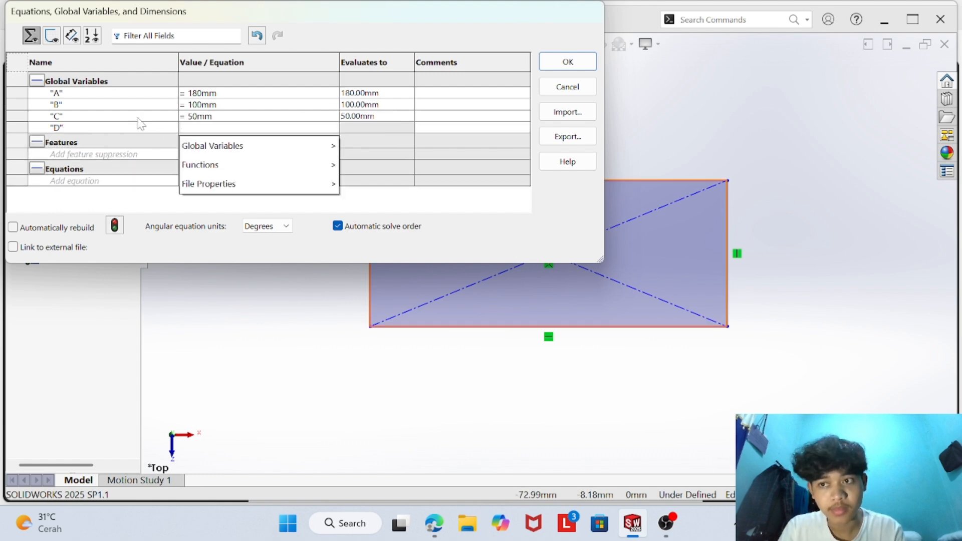
pyautogui.write('15')
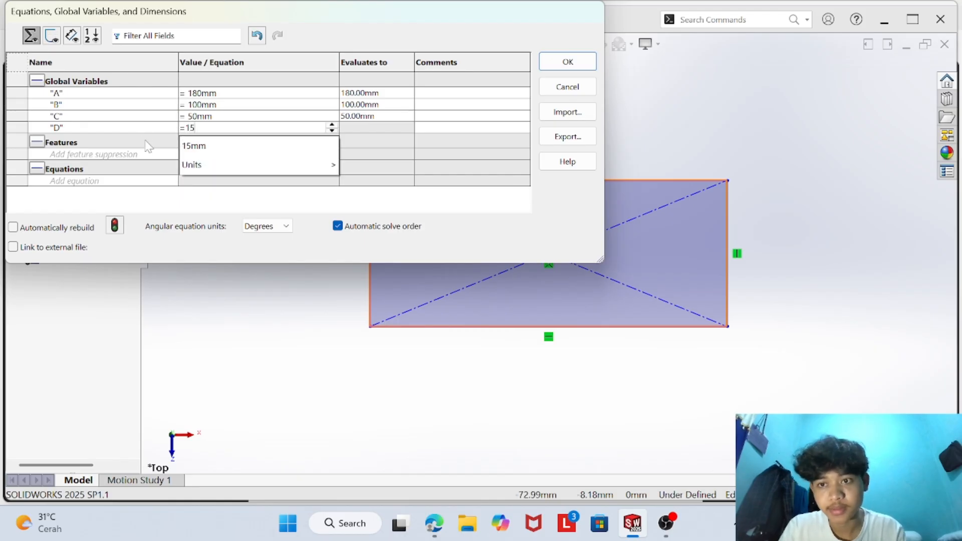
pyautogui.click(252, 145)
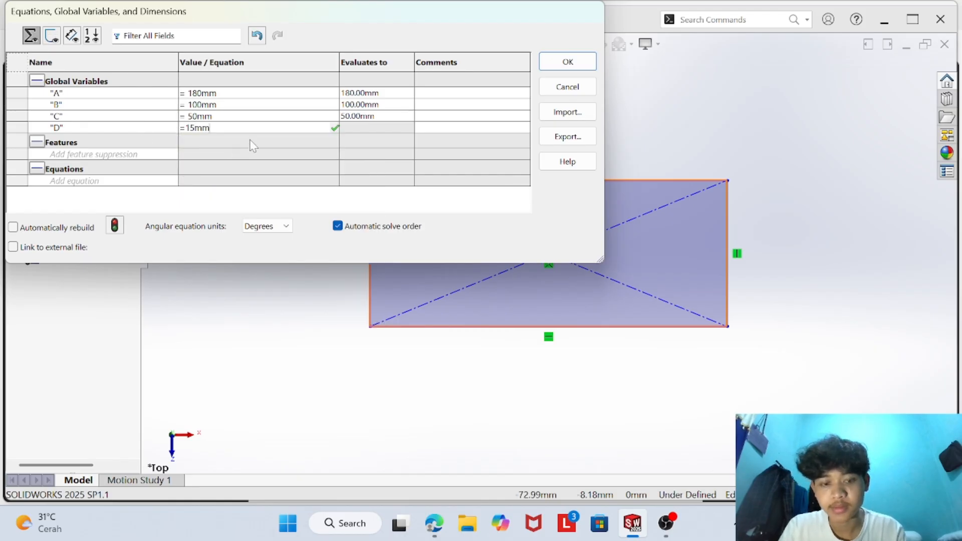
pyautogui.click(335, 129)
pyautogui.click(567, 62)
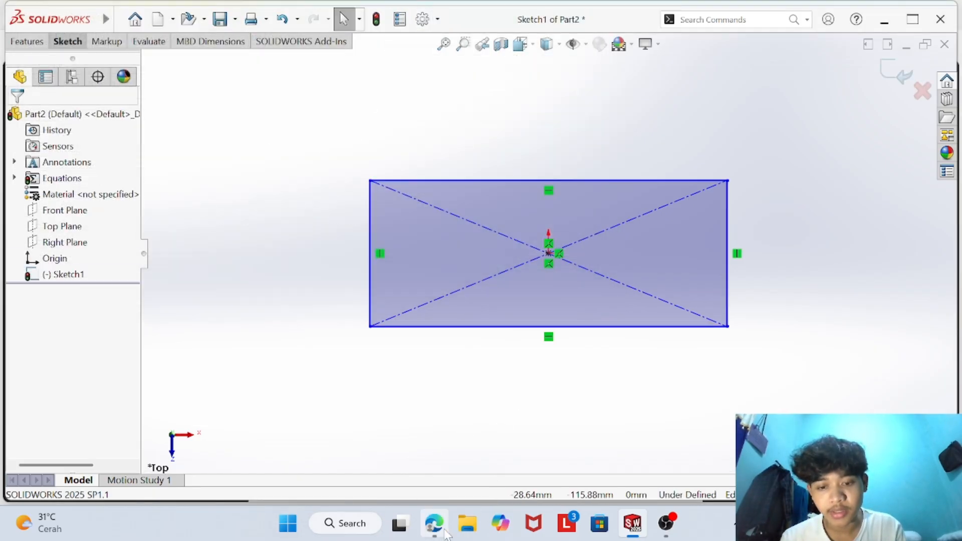
# - Consult the primary part drawing in the browser PDF and dimension the rectangle's horizontal length in SOLIDWORKS, linked to global variable A
pyautogui.click(433, 523)
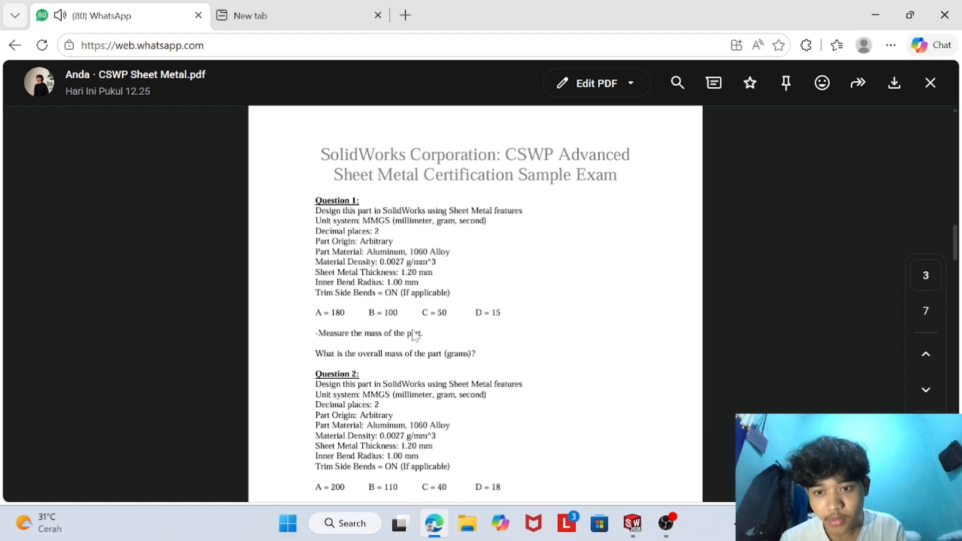
pyautogui.scroll(8, 450, 285)
pyautogui.scroll(3, 431, 271)
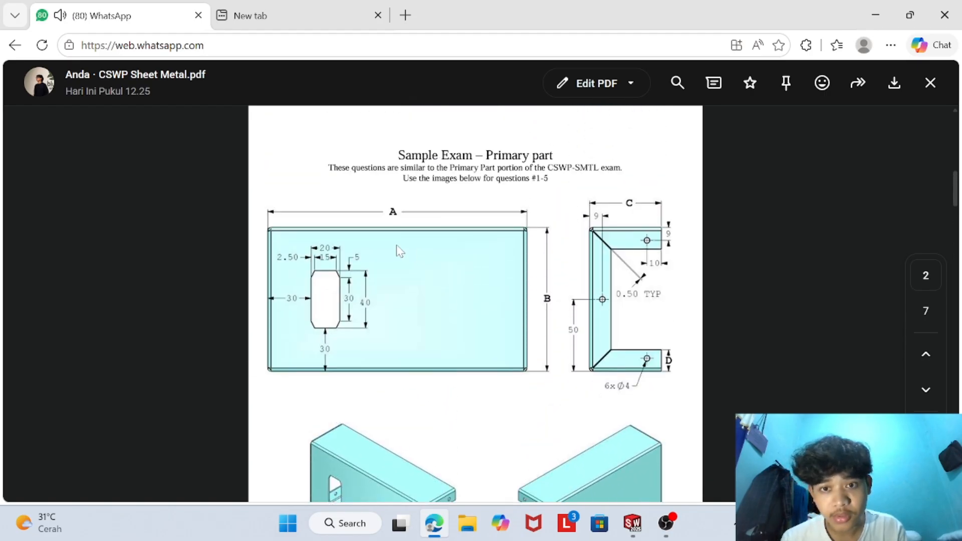
pyautogui.click(632, 523)
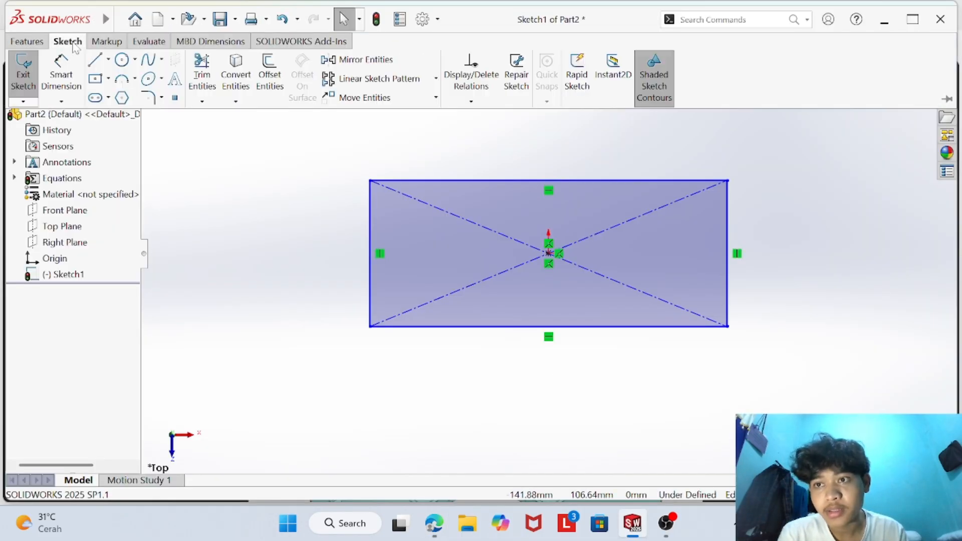
pyautogui.click(529, 182)
pyautogui.click(544, 134)
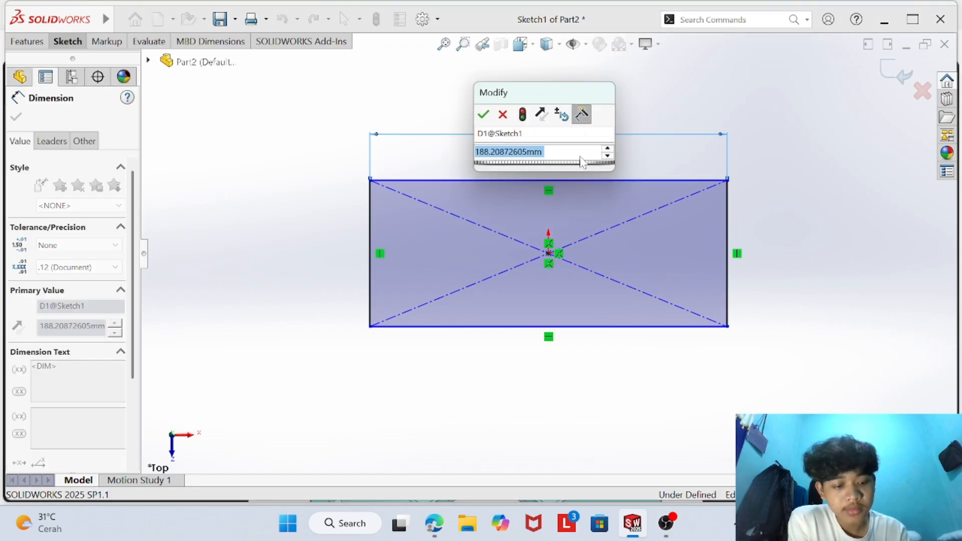
pyautogui.press('BackSpace')
pyautogui.write('=')
pyautogui.moveTo(576, 171)
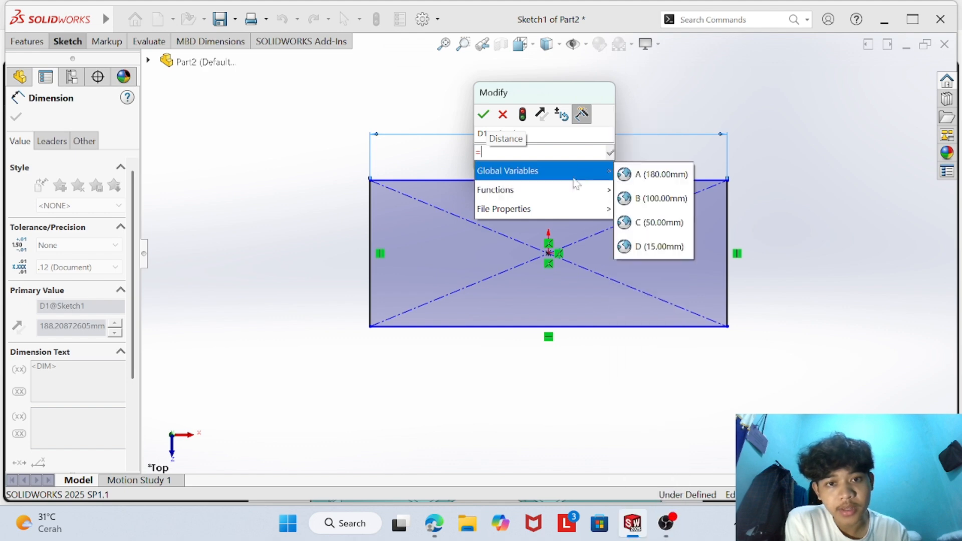
pyautogui.click(651, 173)
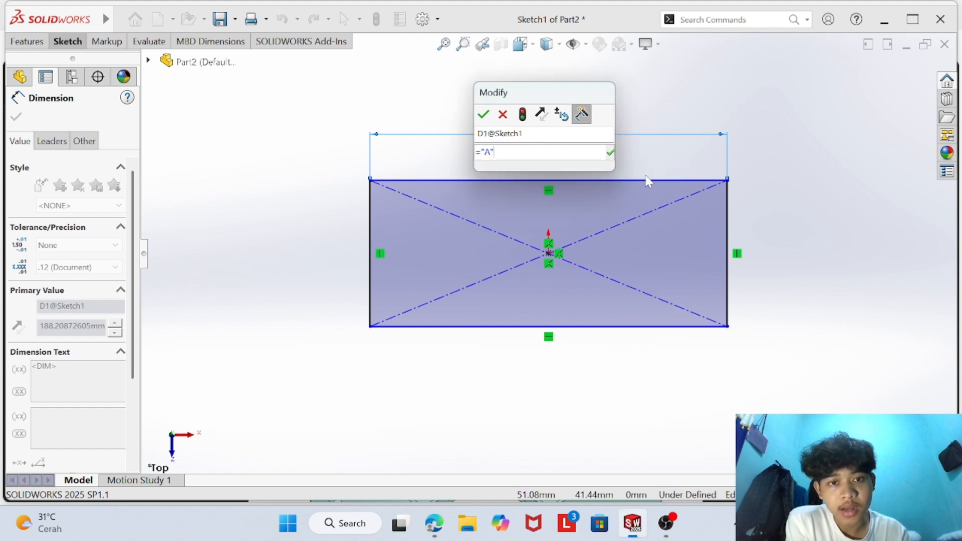
pyautogui.click(612, 152)
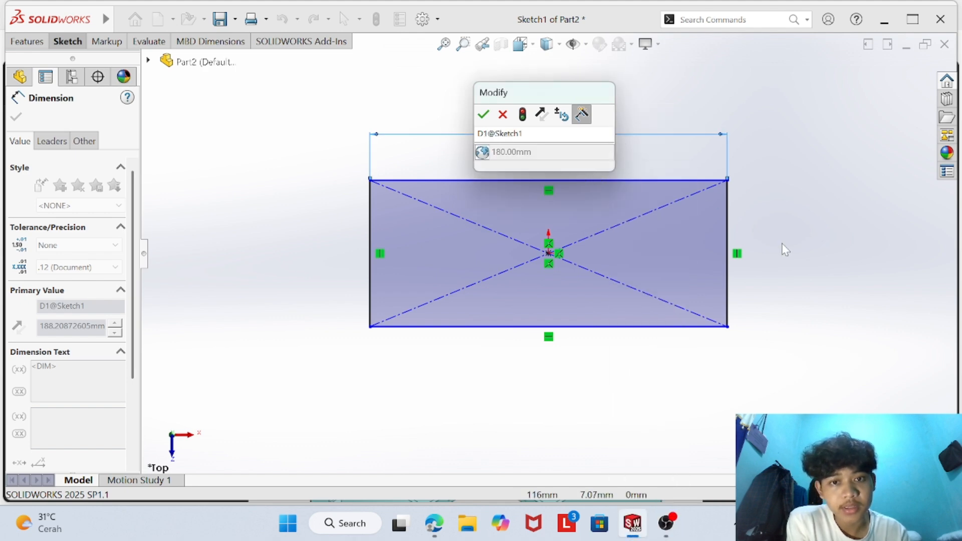
pyautogui.click(499, 116)
# - Dimension the rectangle's vertical side and link it to global variable B
pyautogui.click(731, 256)
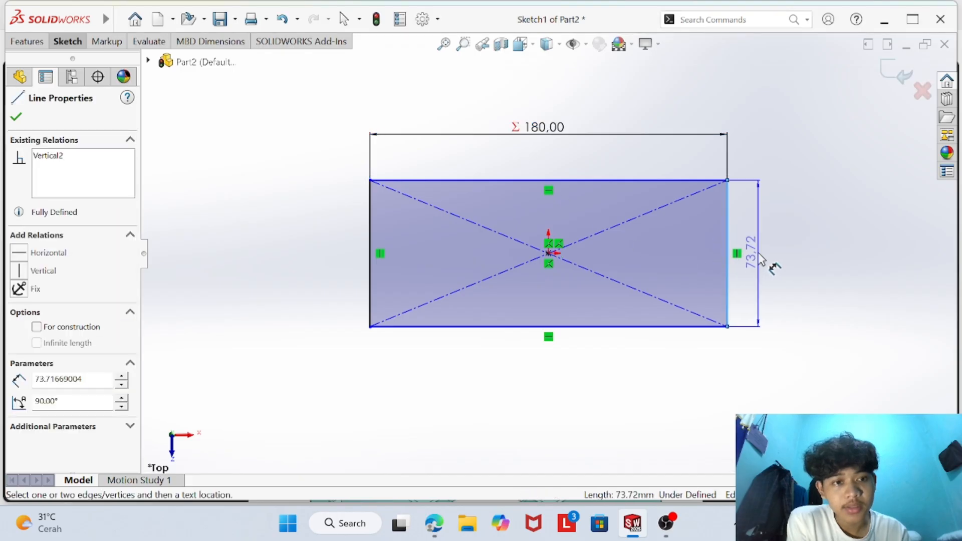
pyautogui.click(768, 260)
pyautogui.write('=')
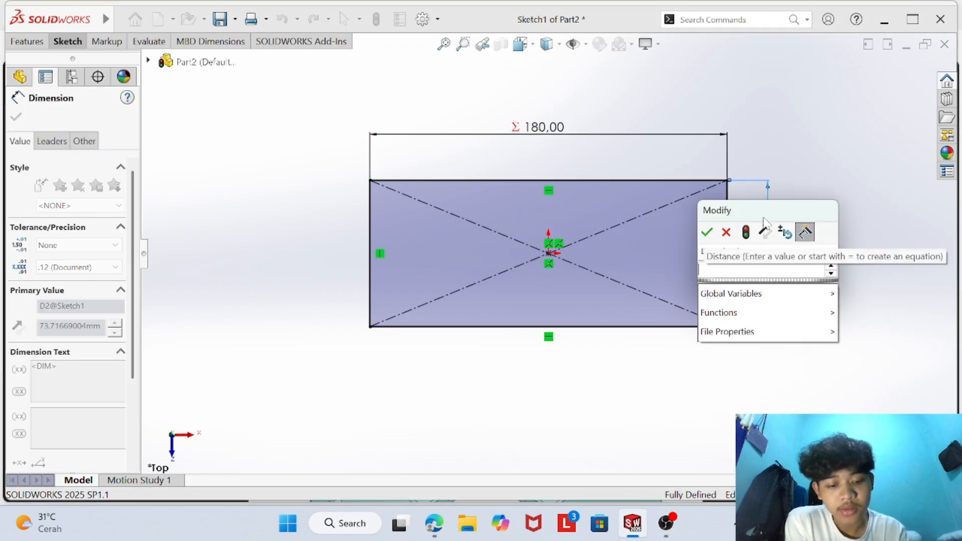
pyautogui.moveTo(731, 293)
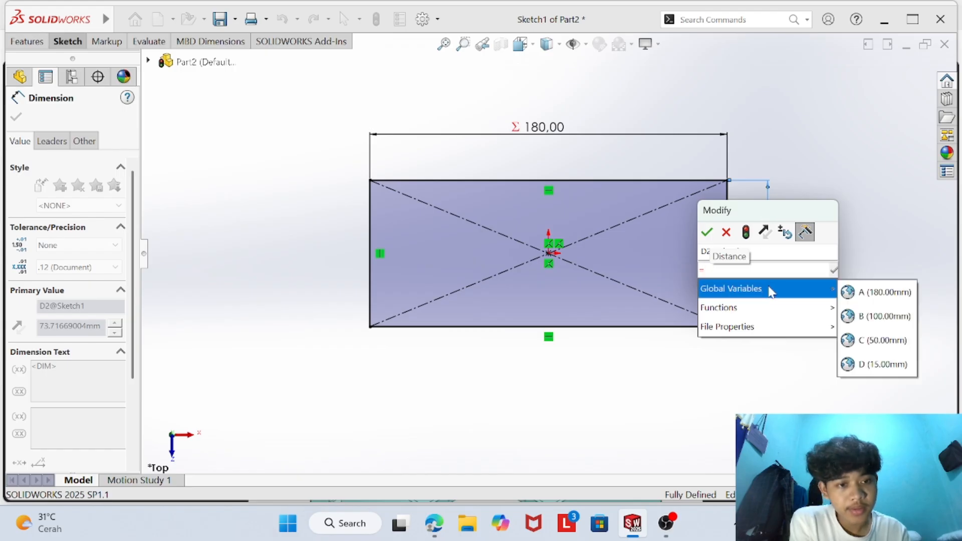
pyautogui.click(879, 314)
pyautogui.click(834, 270)
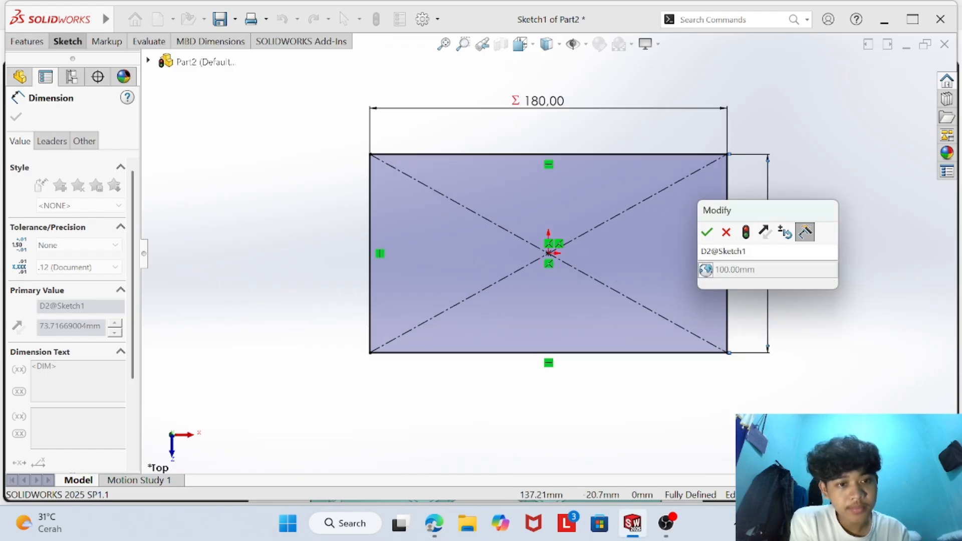
pyautogui.click(707, 231)
pyautogui.click(293, 239)
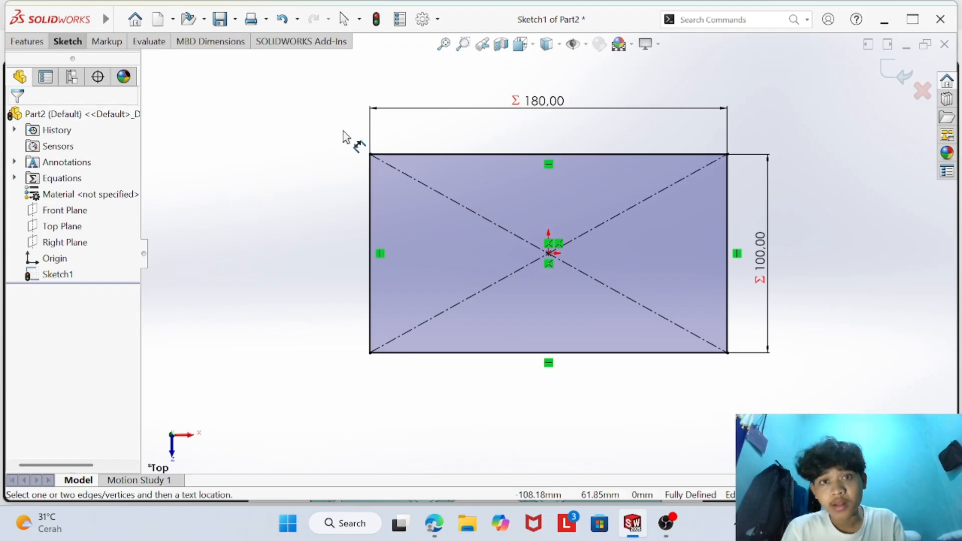
# - Check the primary part drawing in the browser PDF, and make the Sheet Metal command set available in SOLIDWORKS
pyautogui.moveTo(436, 523)
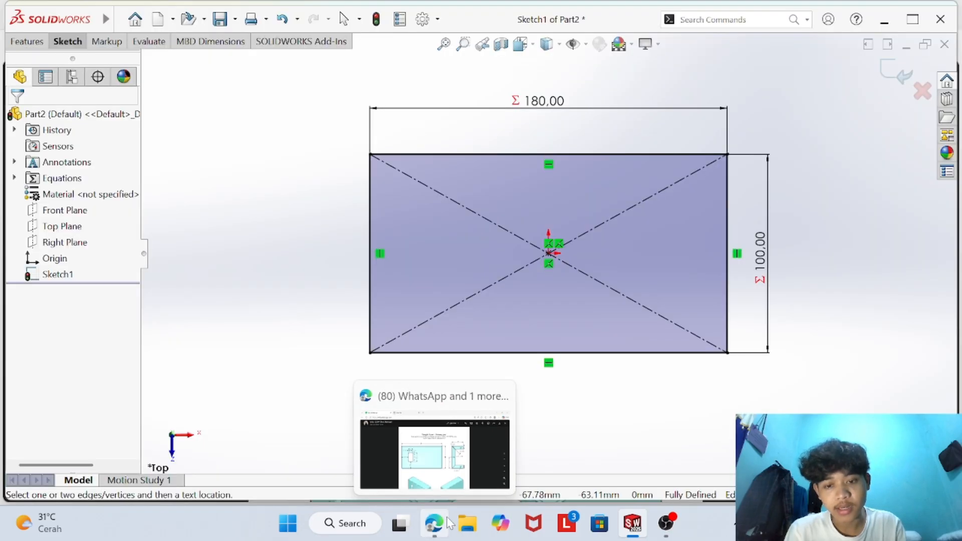
pyautogui.click(436, 525)
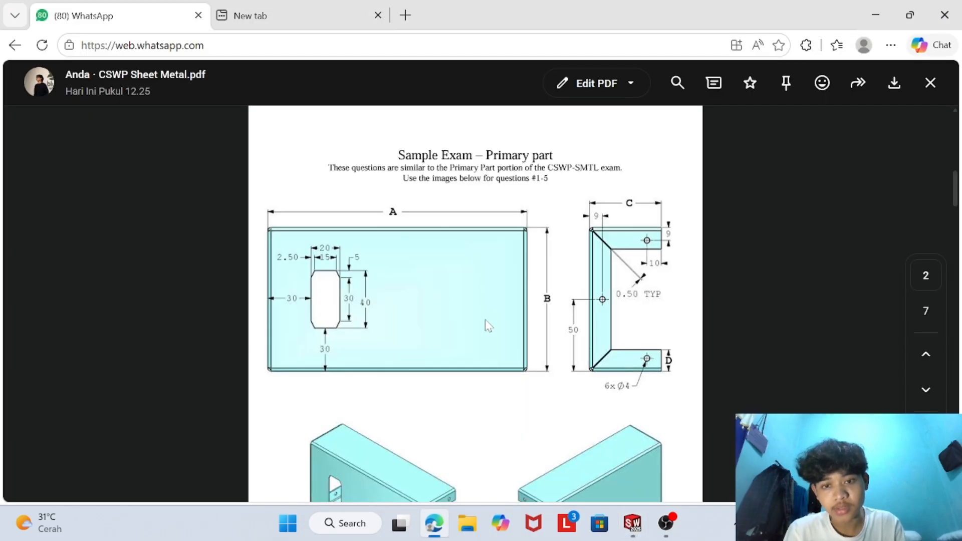
pyautogui.scroll(-1, 459, 329)
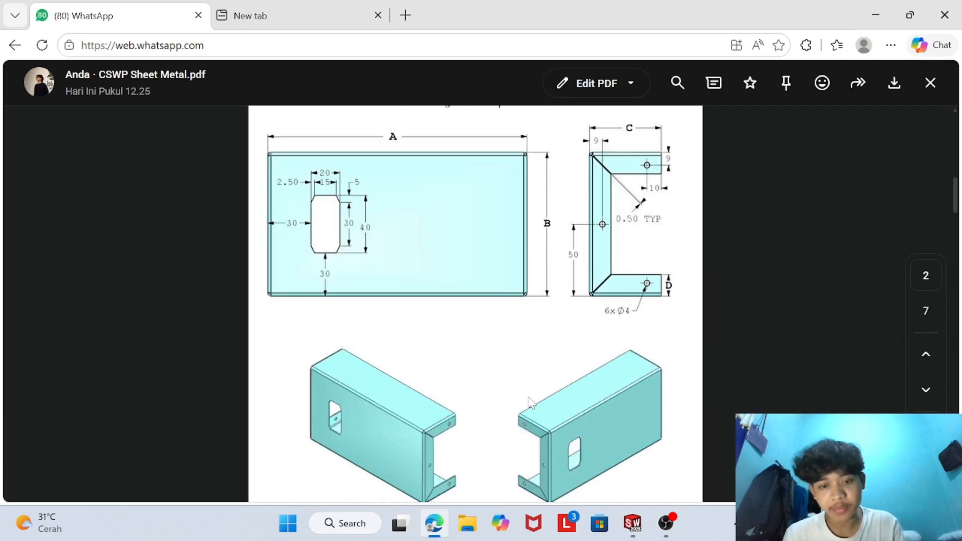
pyautogui.click(633, 523)
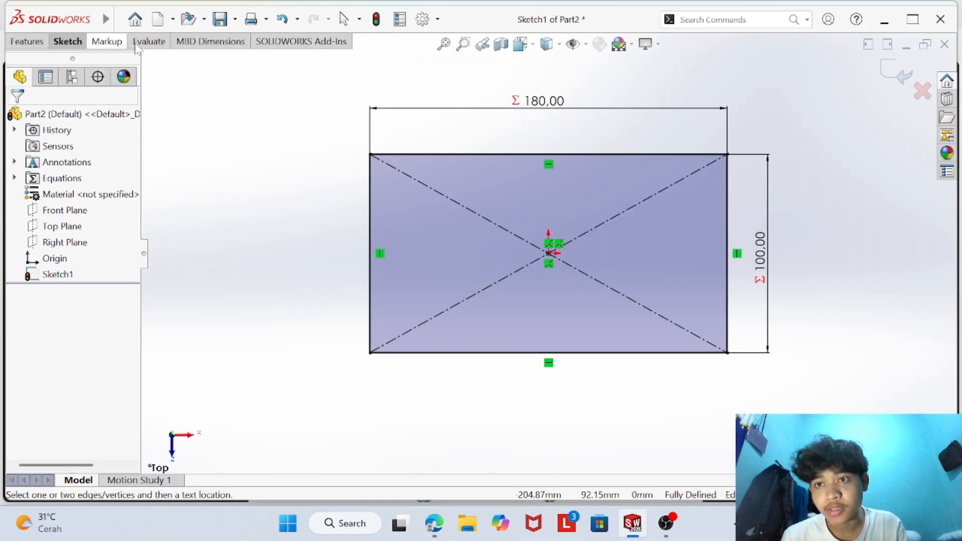
pyautogui.click(70, 42)
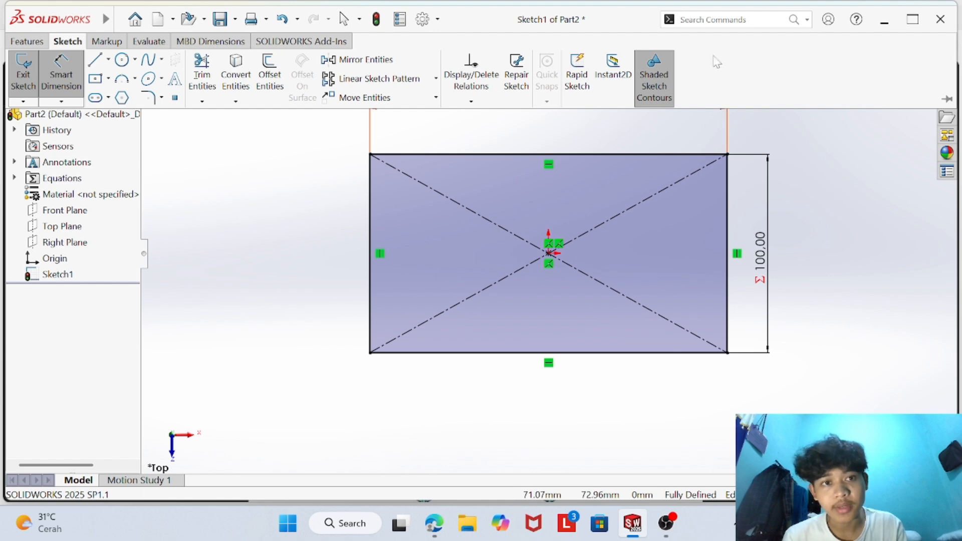
pyautogui.rightClick(709, 78)
pyautogui.moveTo(742, 120)
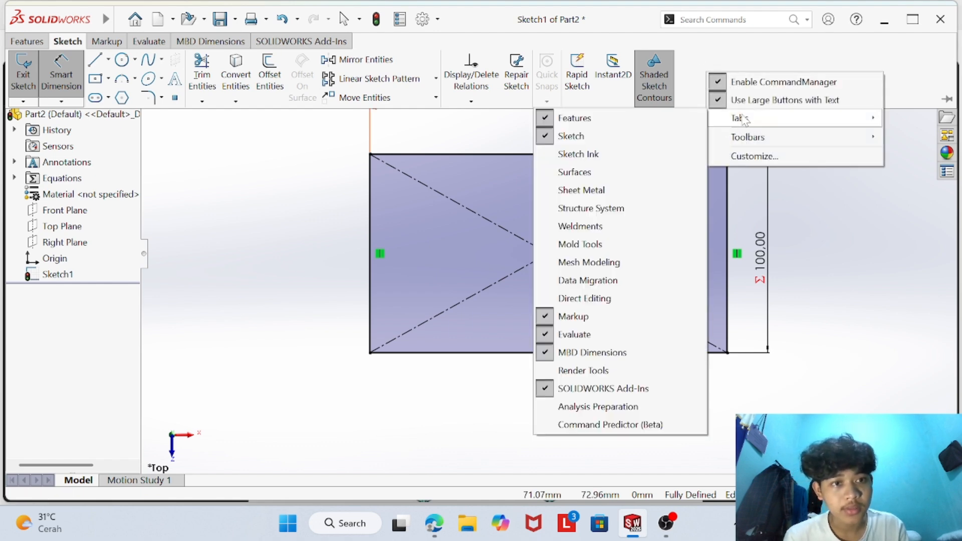
pyautogui.click(582, 190)
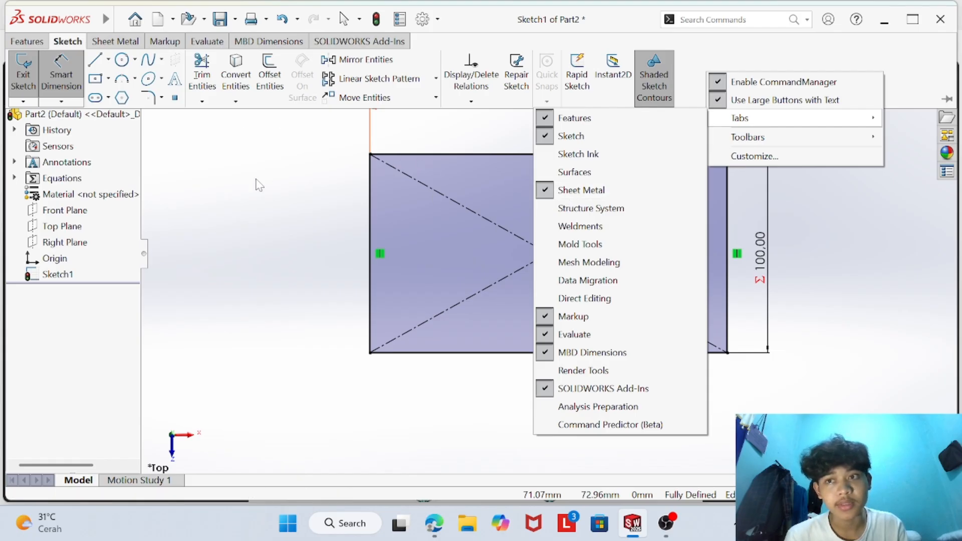
# - Create a base flange from the rectangle sketch with the 1.2 mm sheet thickness specified in Question 1 of the browser PDF
pyautogui.click(120, 42)
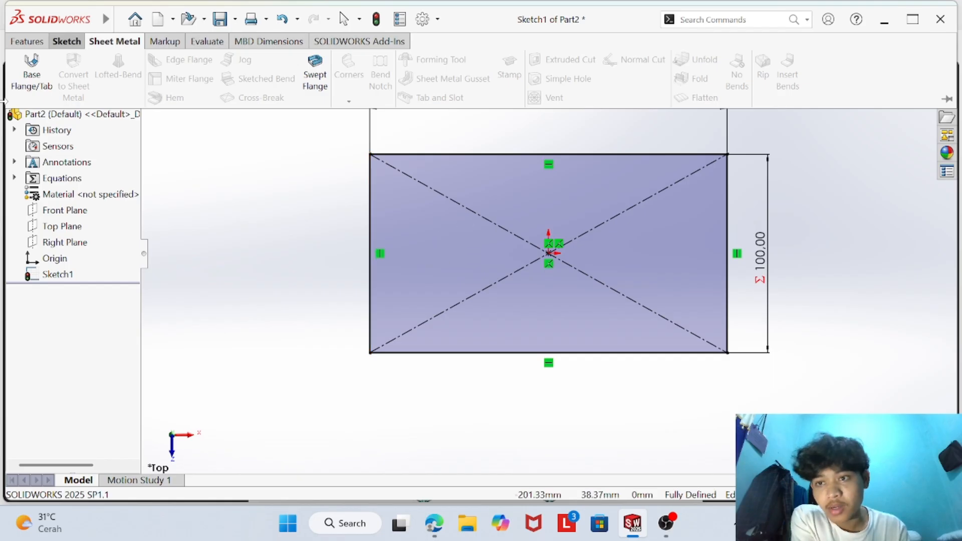
pyautogui.click(30, 87)
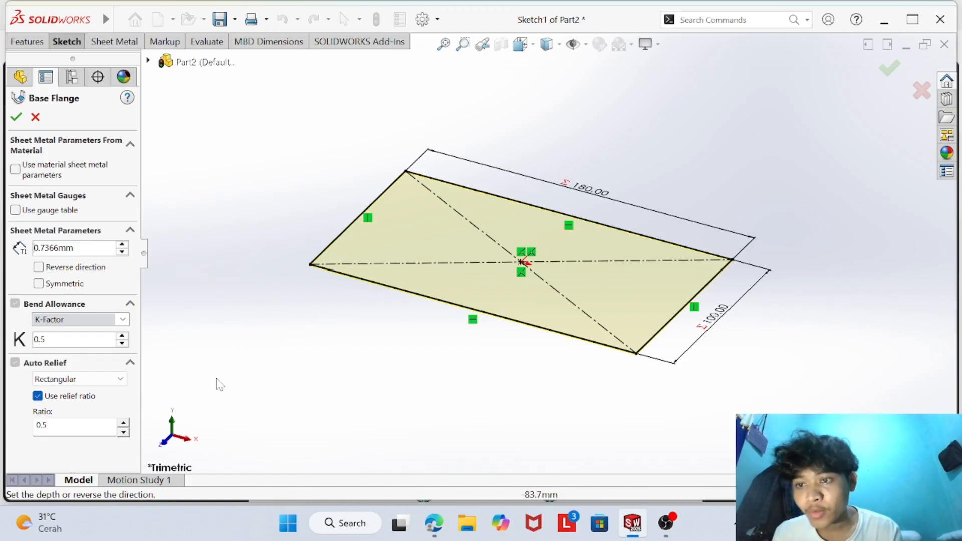
pyautogui.click(433, 523)
pyautogui.scroll(-10, 358, 343)
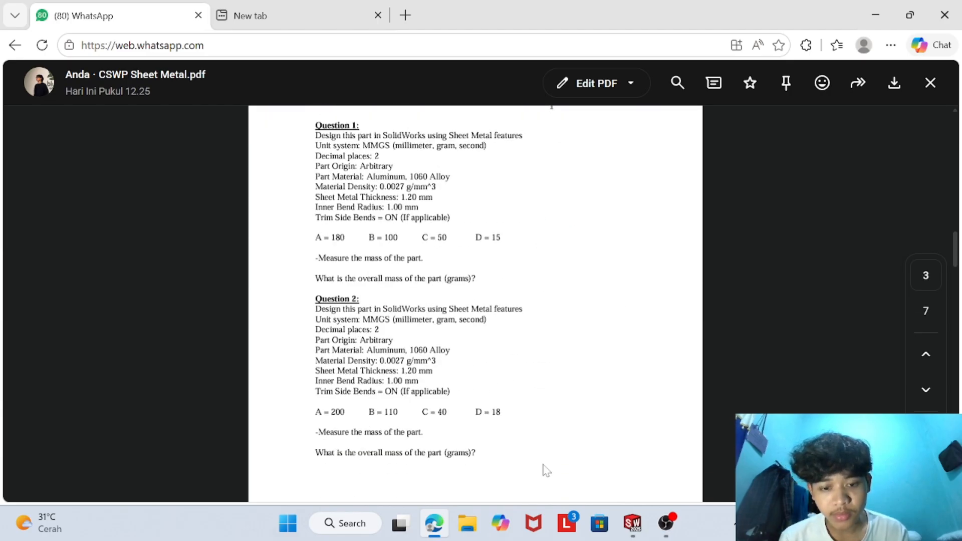
pyautogui.moveTo(632, 523)
pyautogui.click(694, 451)
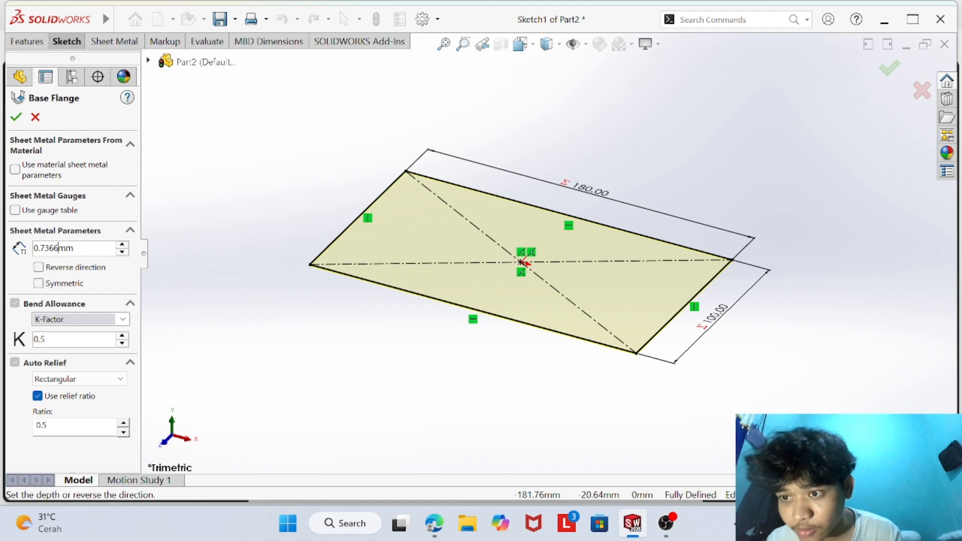
pyautogui.press('BackSpace')
pyautogui.press('BackSpace')
pyautogui.press('BackSpace')
pyautogui.press('BackSpace')
pyautogui.press('BackSpace')
pyautogui.press('BackSpace')
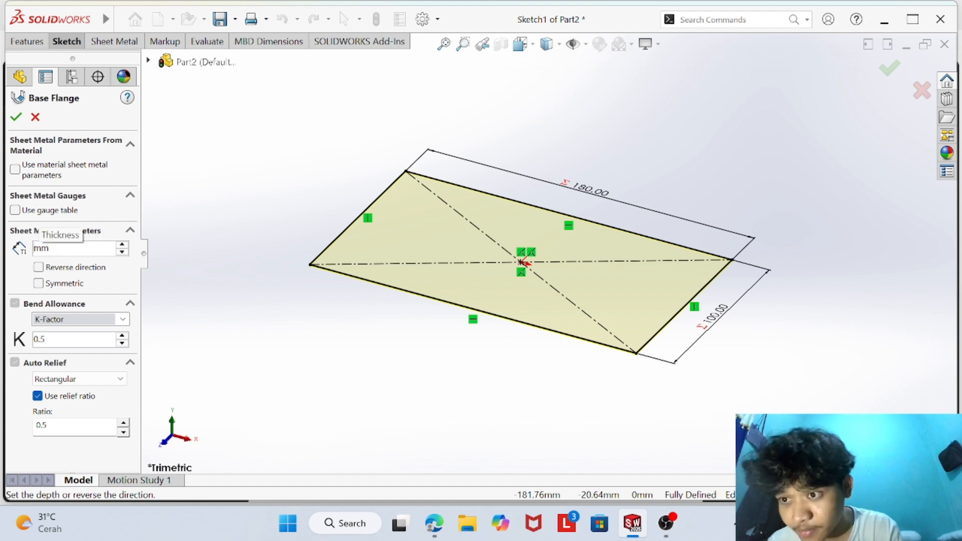
pyautogui.write('1.2')
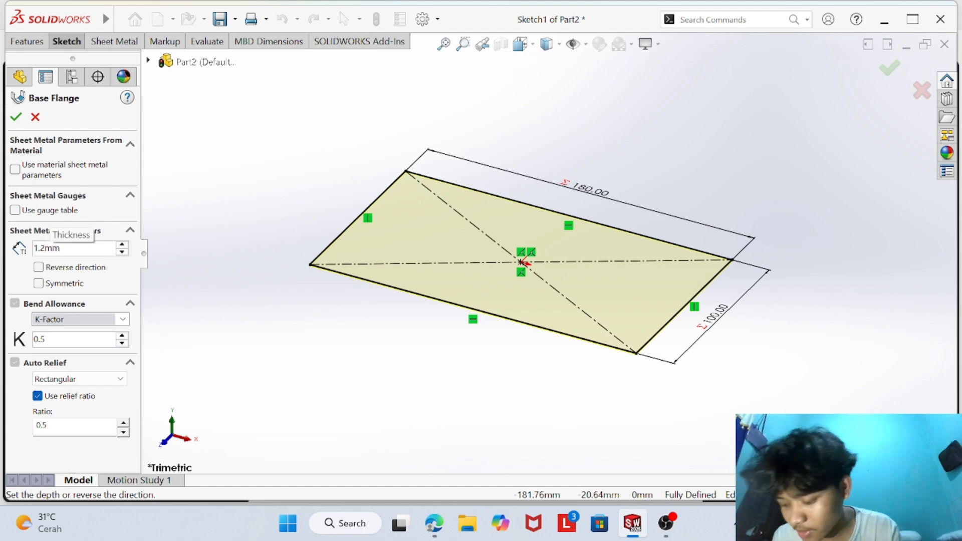
pyautogui.press('Return')
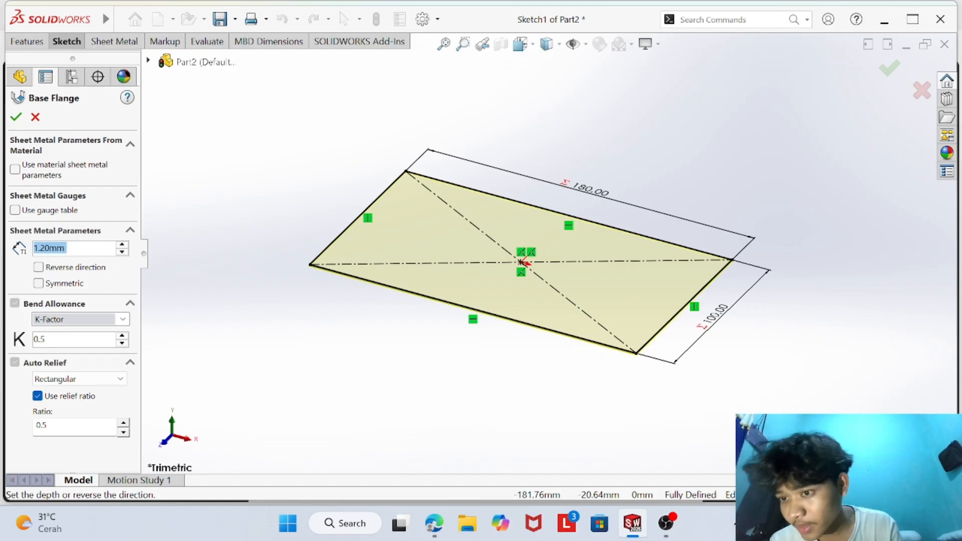
pyautogui.click(19, 116)
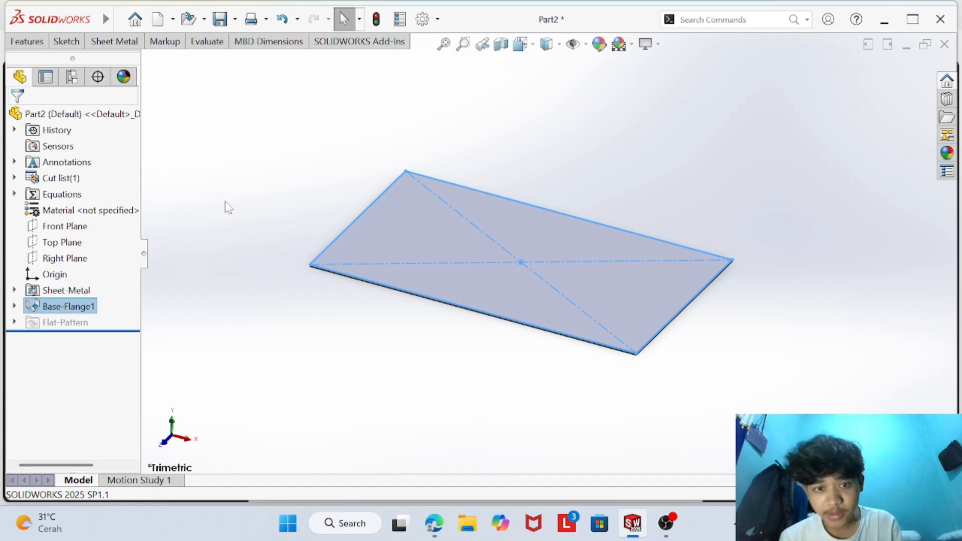
# - Examine the base flange's thickness edge up close at one corner of the plate
pyautogui.click(229, 207)
pyautogui.scroll(-3, 580, 286)
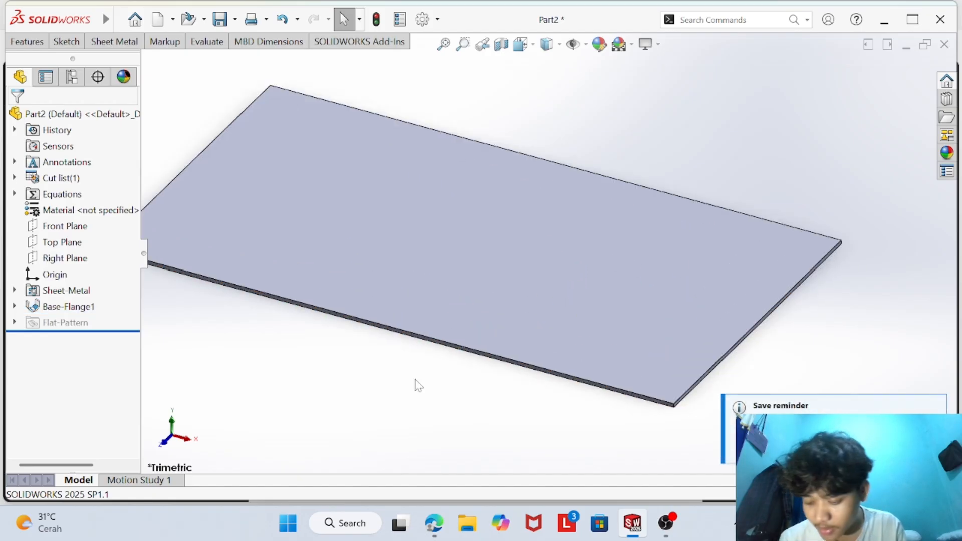
pyautogui.scroll(-5, 191, 152)
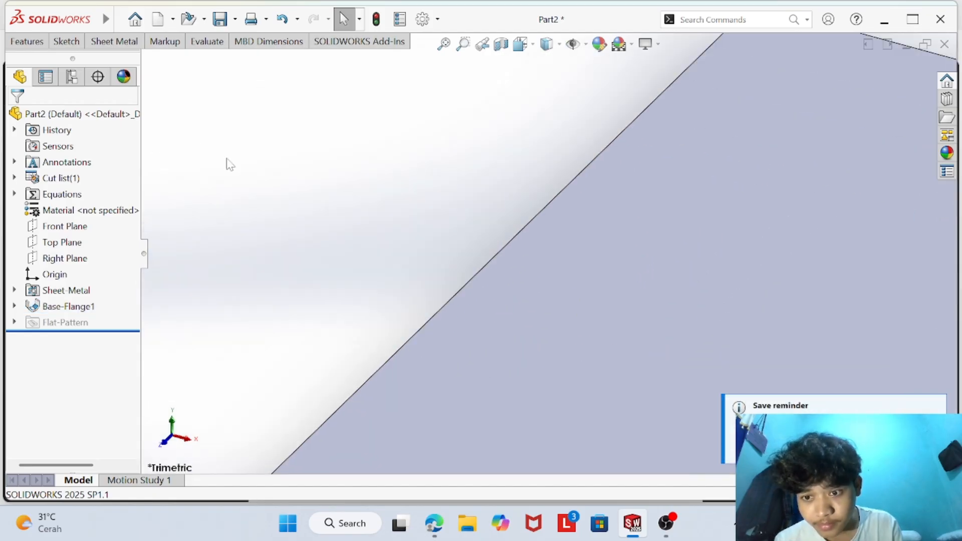
pyautogui.scroll(5, 355, 275)
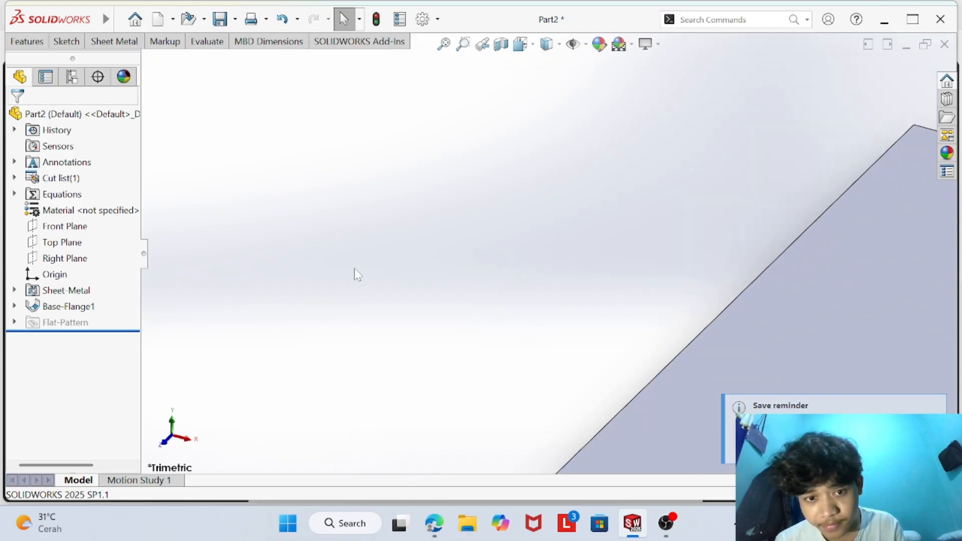
pyautogui.scroll(-4, 575, 350)
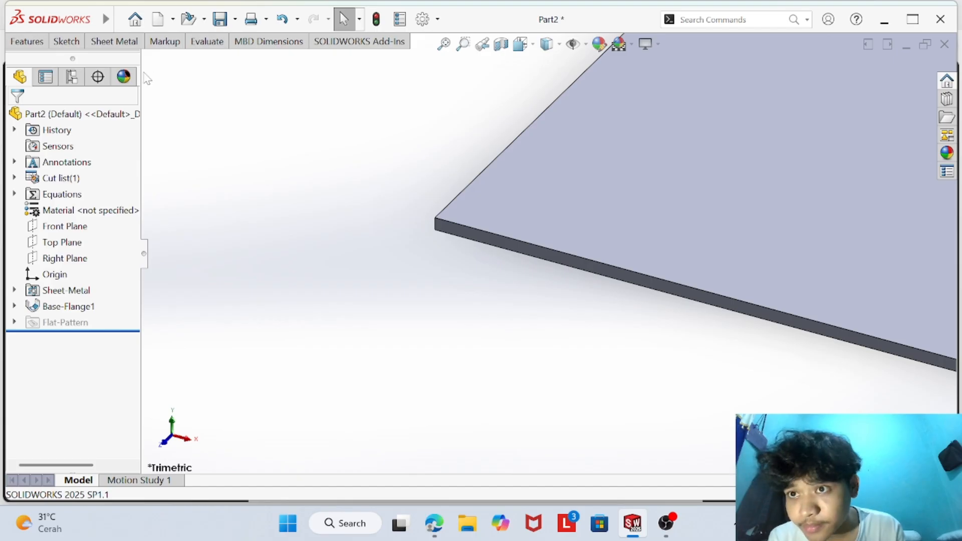
pyautogui.click(68, 42)
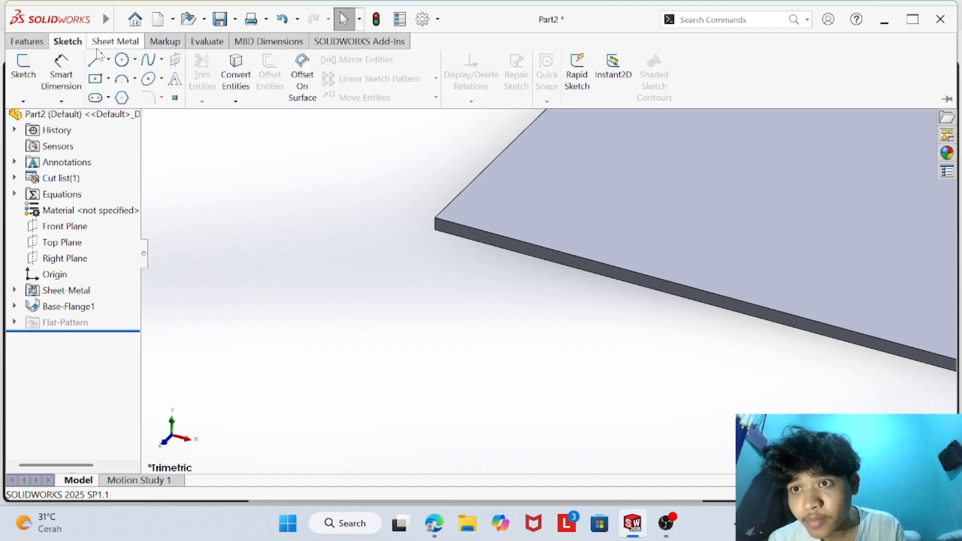
pyautogui.click(30, 43)
pyautogui.click(82, 43)
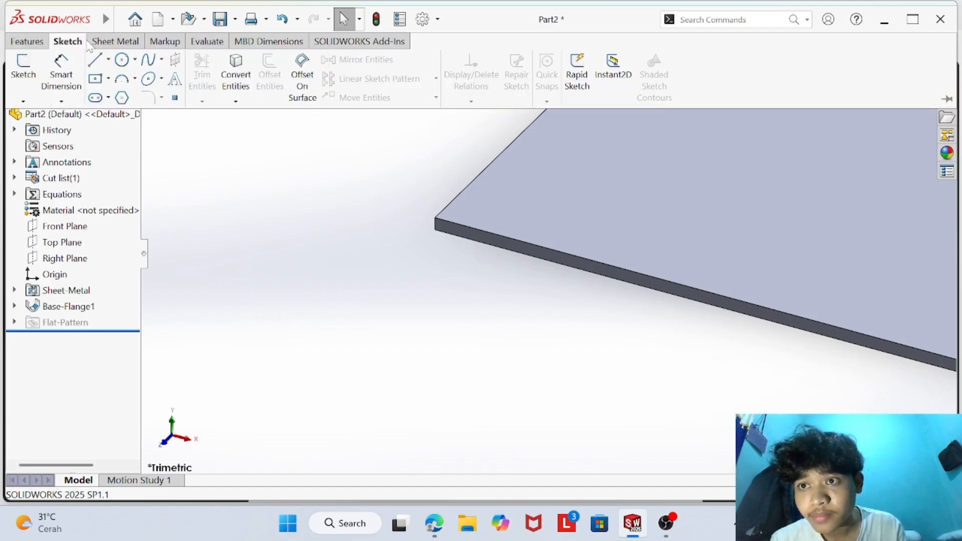
pyautogui.click(92, 43)
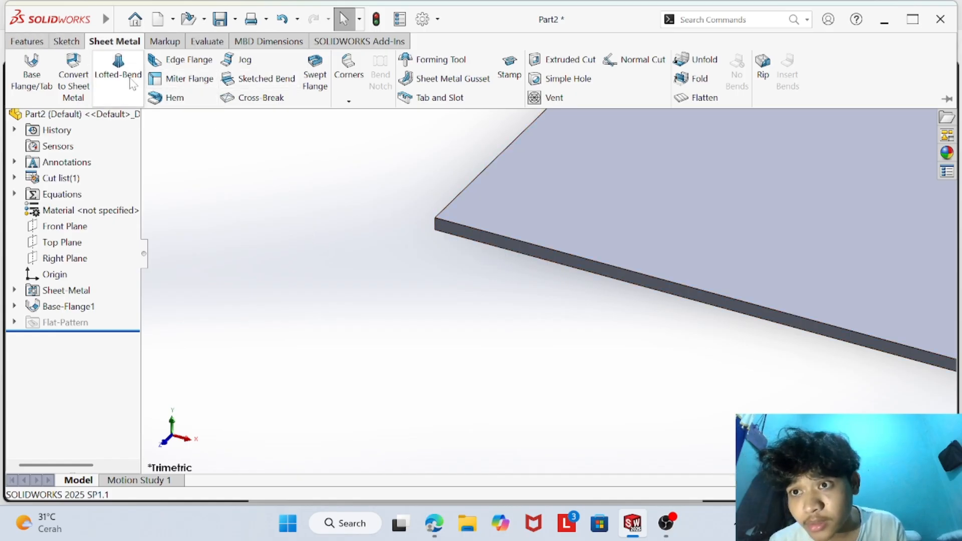
pyautogui.click(119, 70)
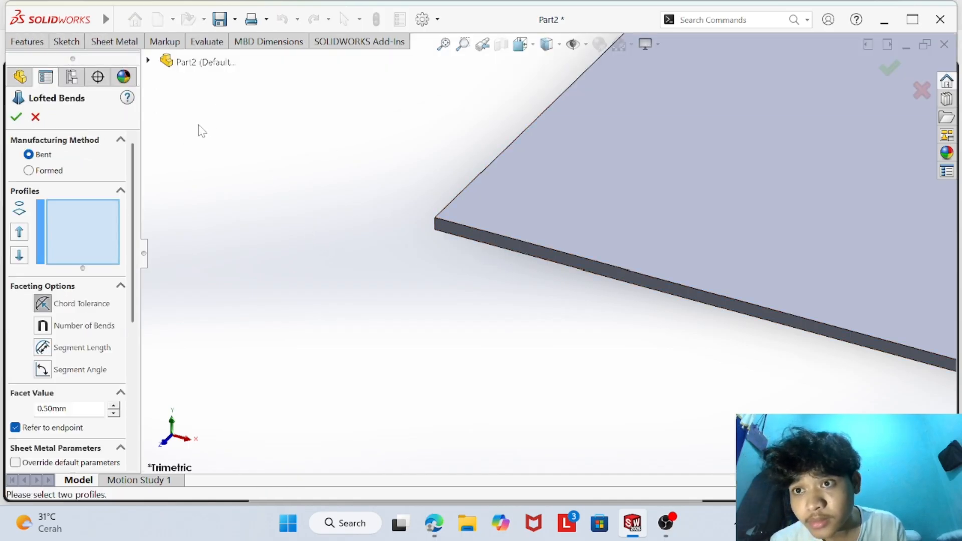
pyautogui.click(35, 117)
pyautogui.click(114, 41)
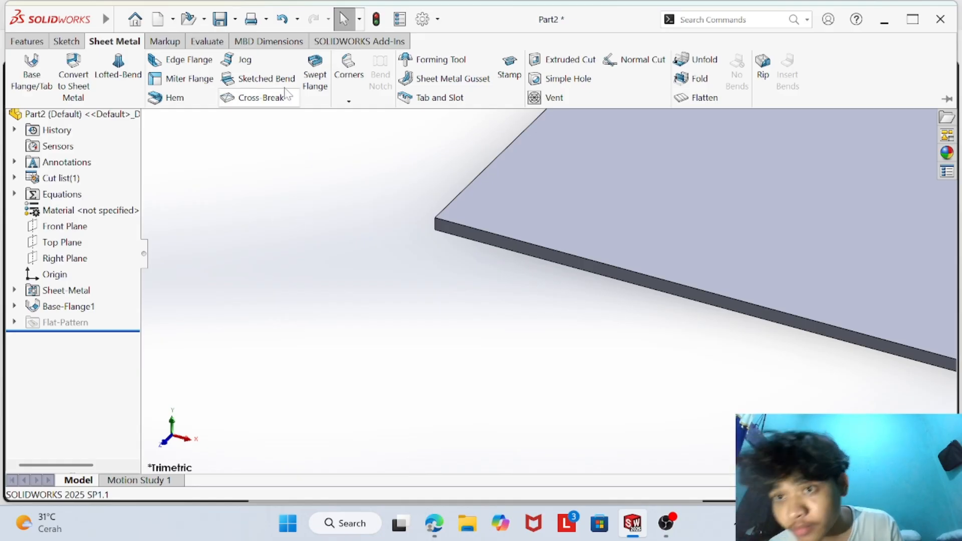
# - Measure the length of the short vertical edge at the plate's corner to check the sheet thickness
pyautogui.click(207, 42)
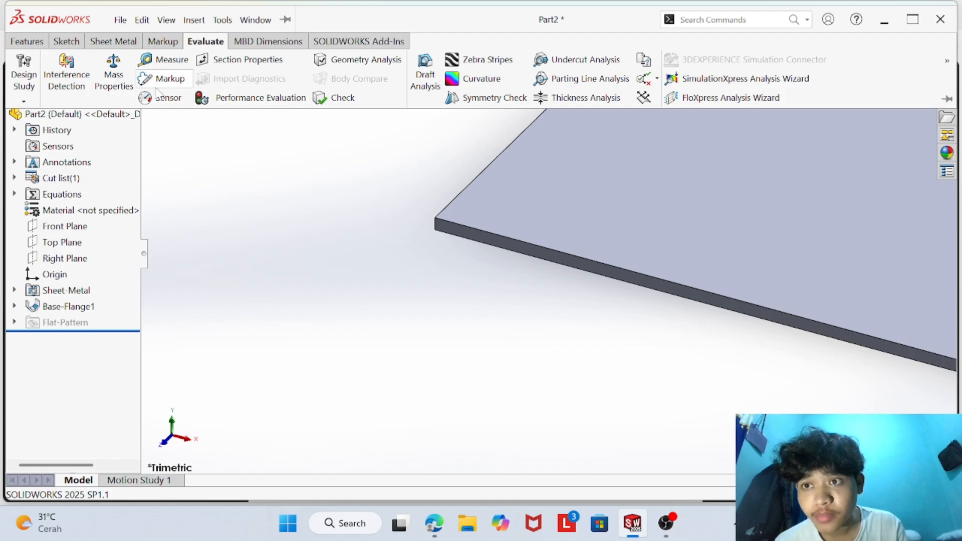
pyautogui.click(164, 63)
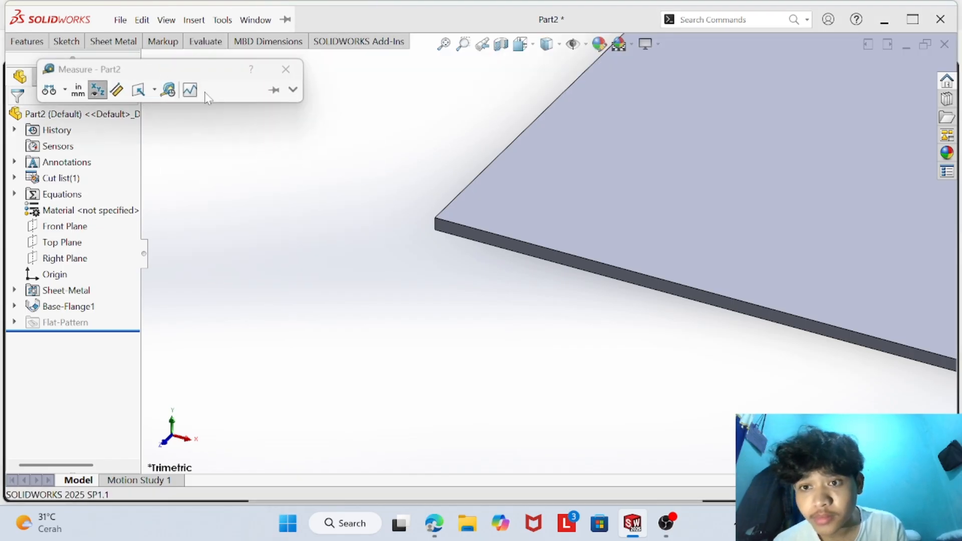
pyautogui.click(435, 223)
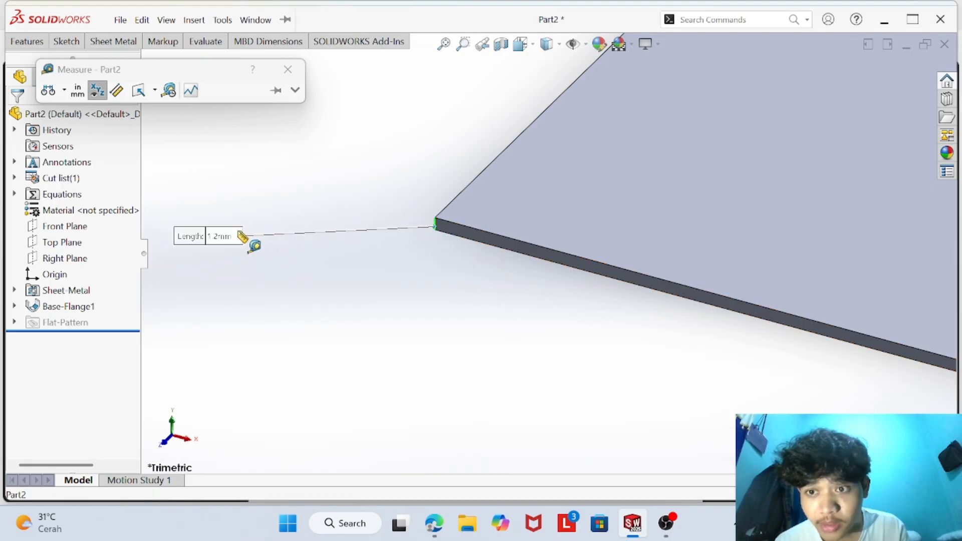
pyautogui.click(286, 69)
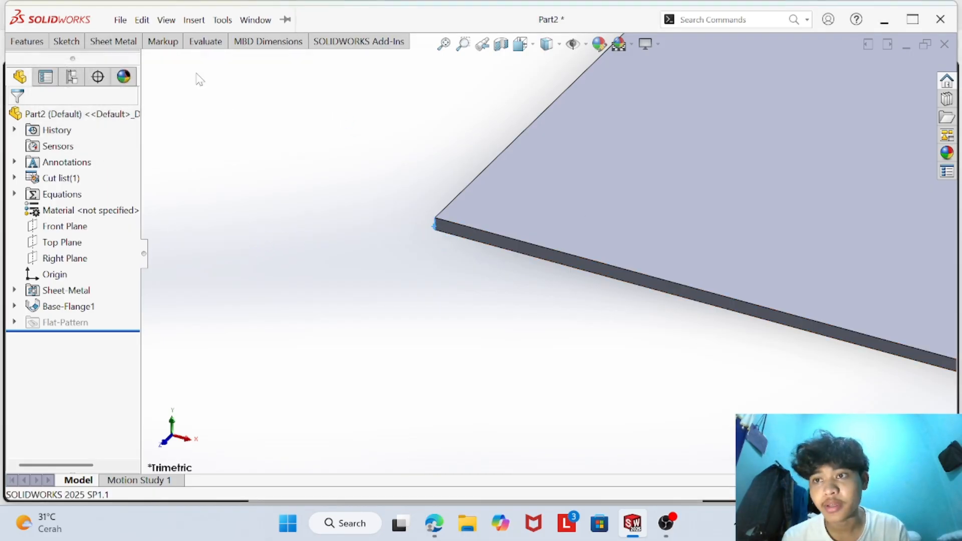
# - Review the whole plate against the dimensioned and isometric views of the primary part in the browser PDF, and return to SOLIDWORKS
pyautogui.moveTo(698, 359); pyautogui.dragTo(645, 333, button='middle')
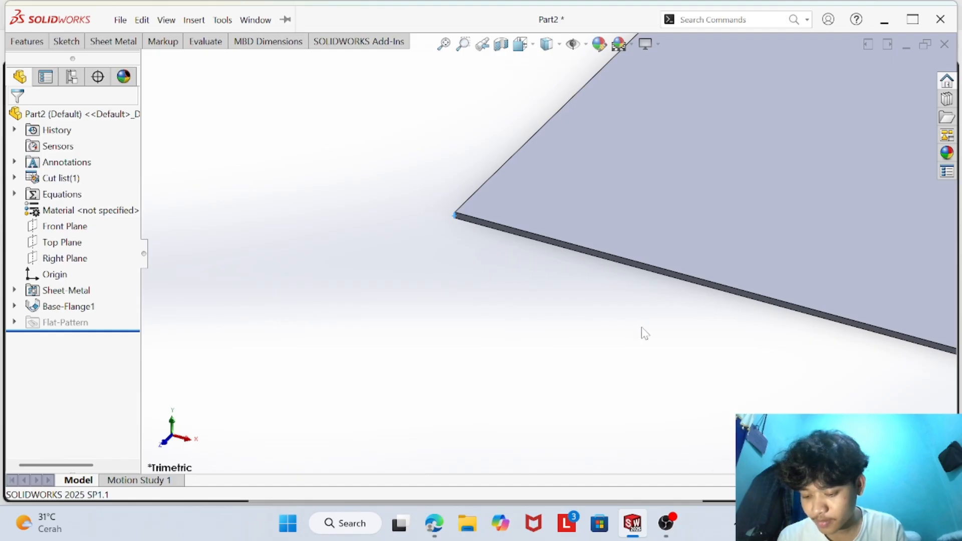
pyautogui.scroll(6, 596, 314)
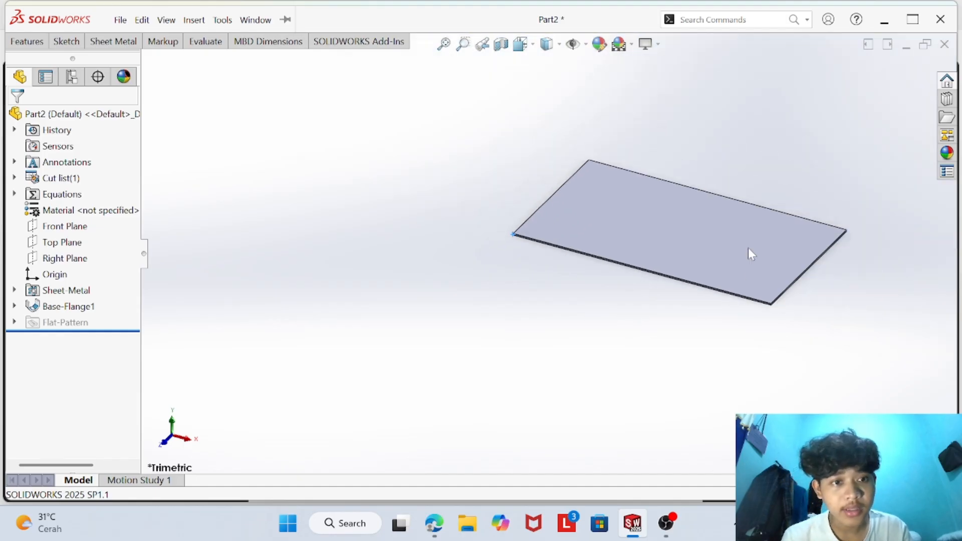
pyautogui.scroll(-4, 767, 238)
pyautogui.click(434, 523)
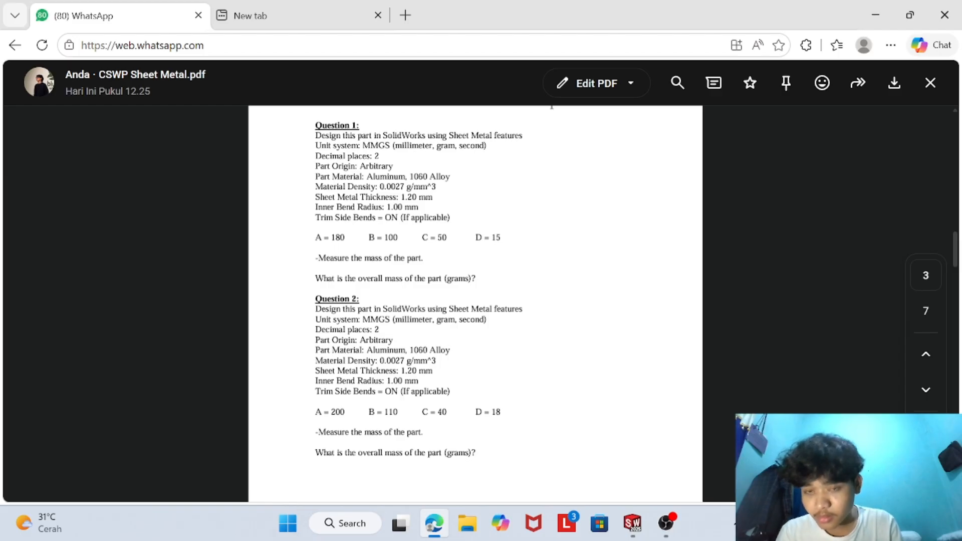
pyautogui.scroll(15, 393, 243)
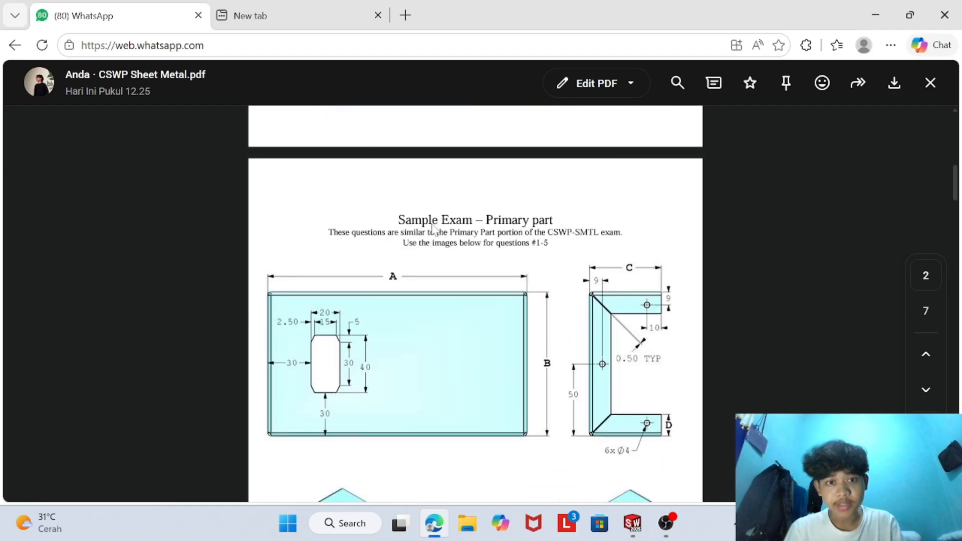
pyautogui.scroll(-3, 521, 342)
pyautogui.scroll(-2, 529, 371)
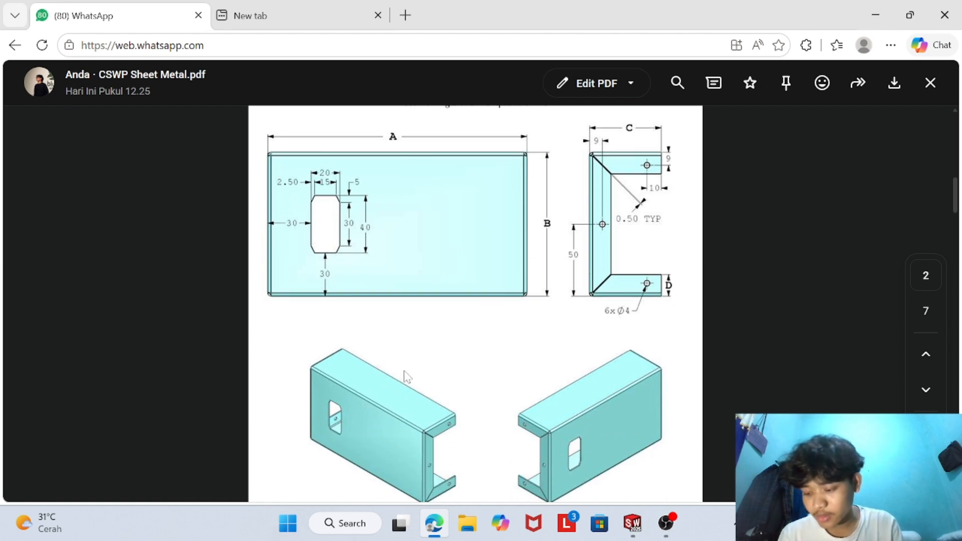
pyautogui.click(632, 523)
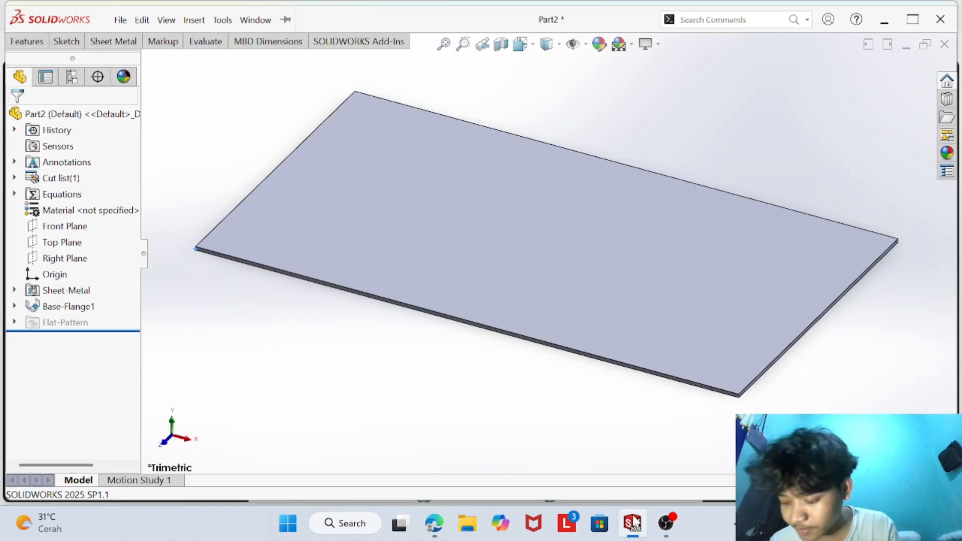
pyautogui.moveTo(656, 516)
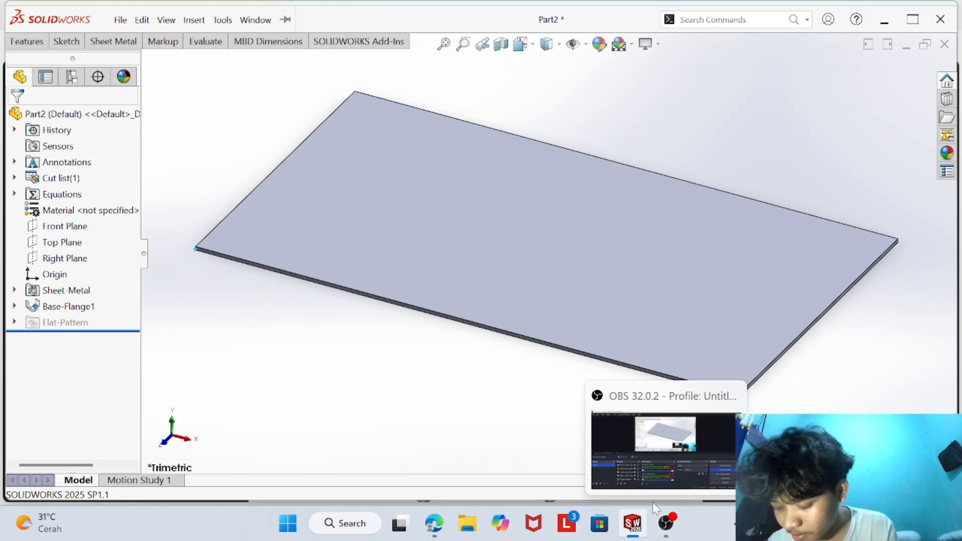
# - Start an Edge Flange on both long edges of the base plate, pointing upward with a length of about 37 mm
pyautogui.click(142, 20)
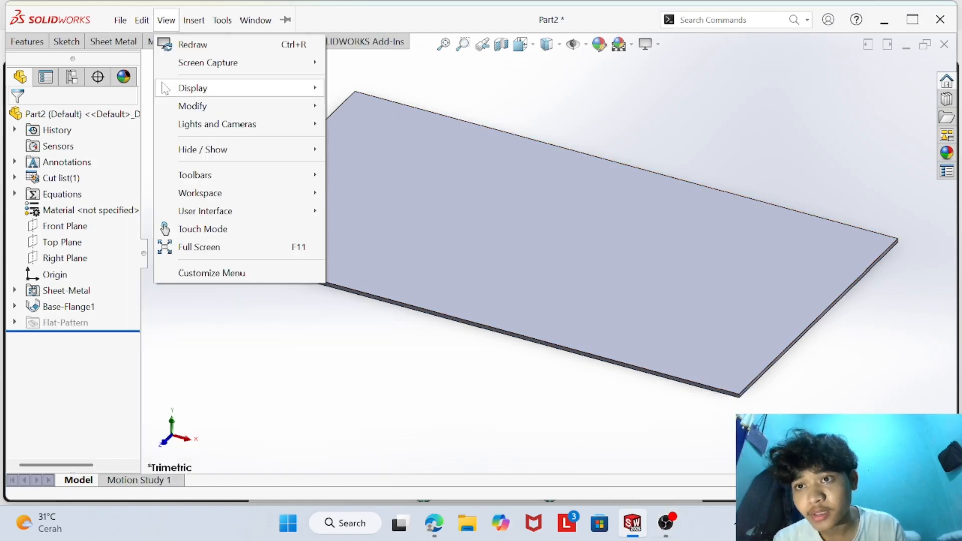
pyautogui.click(111, 41)
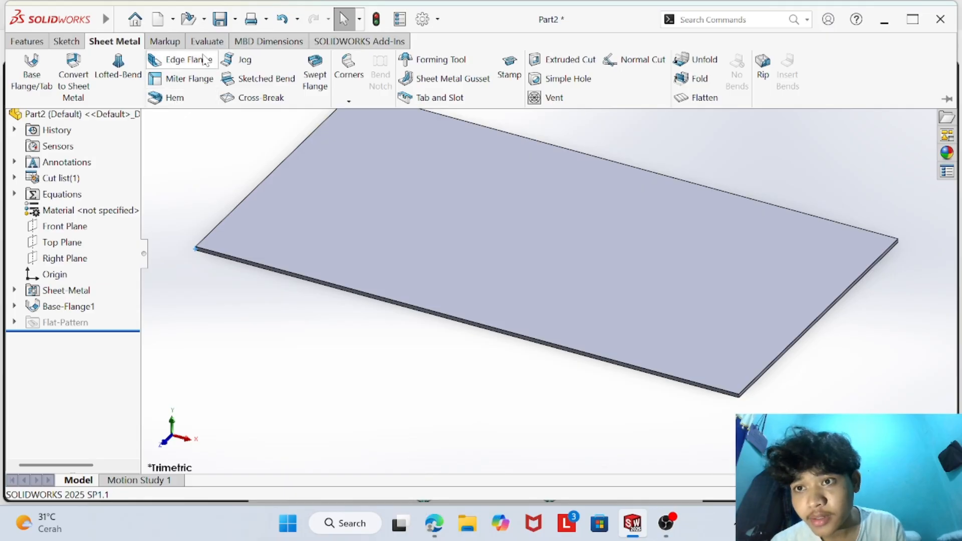
pyautogui.click(177, 60)
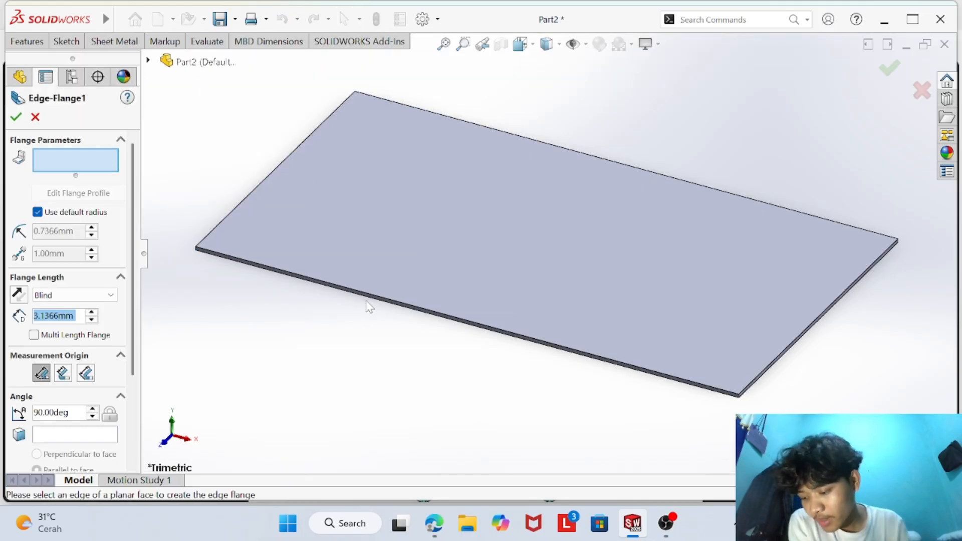
pyautogui.click(437, 315)
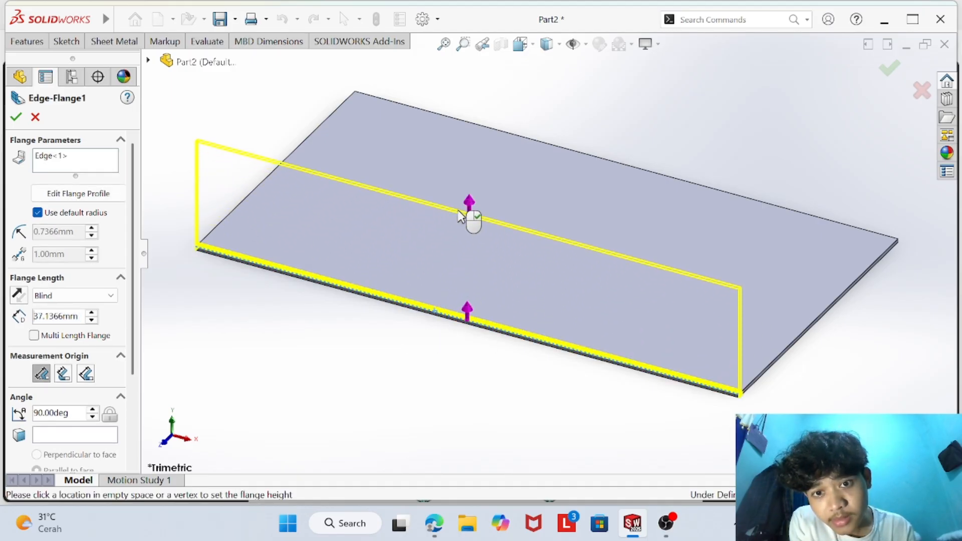
pyautogui.click(458, 212)
pyautogui.scroll(-1, 520, 230)
pyautogui.scroll(4, 548, 232)
pyautogui.moveTo(548, 233); pyautogui.dragTo(558, 264, button='middle')
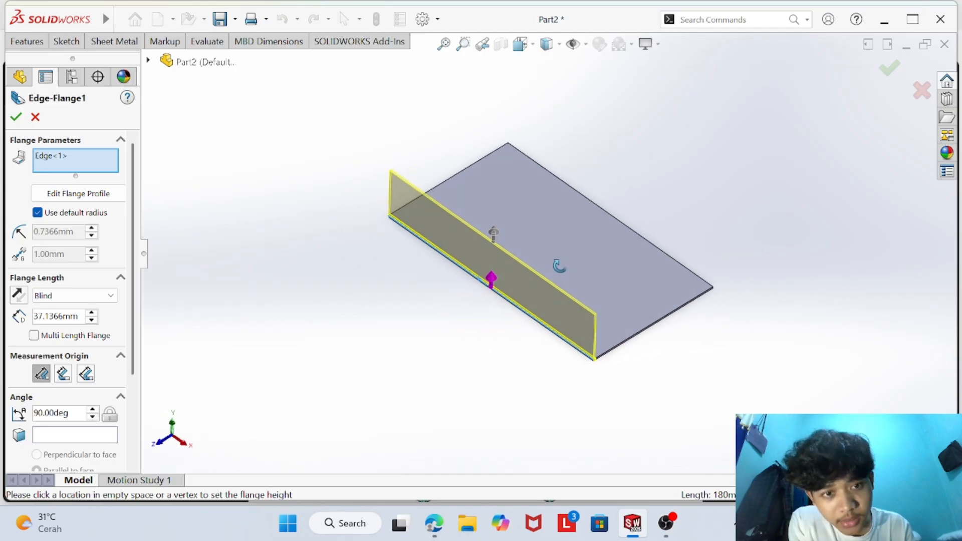
pyautogui.click(635, 234)
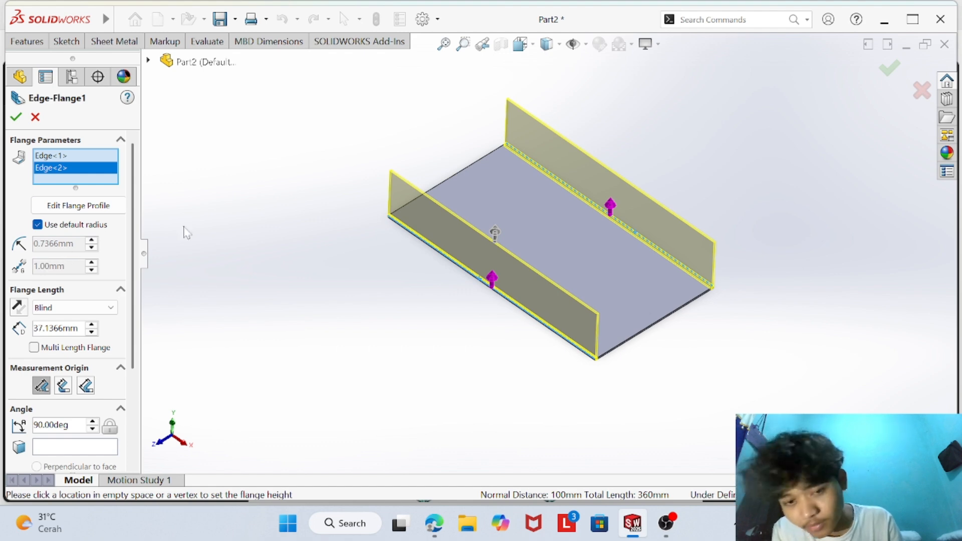
# - Check the primary part's dimensioned views and Question 1's parameters in the browser PDF, and return to SOLIDWORKS
pyautogui.click(434, 523)
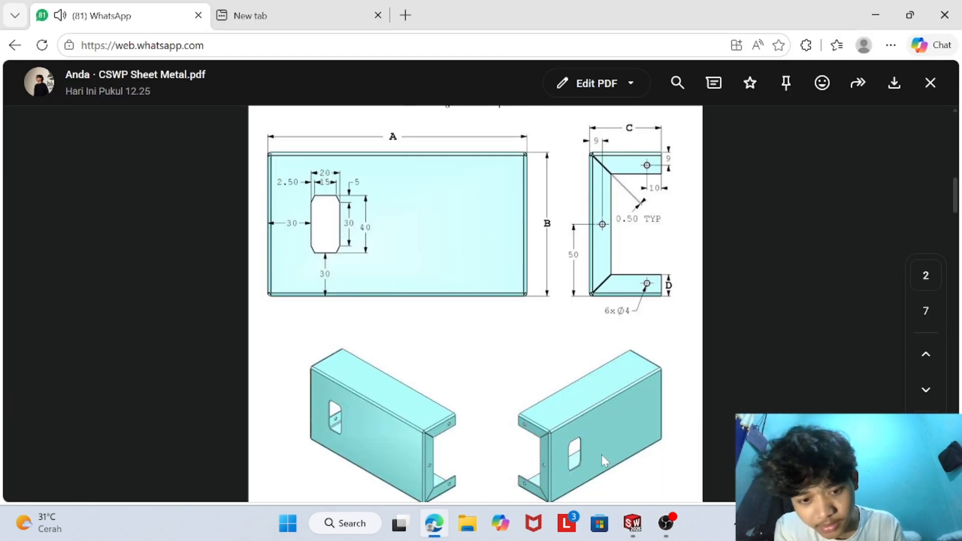
pyautogui.moveTo(633, 523)
pyautogui.click(671, 476)
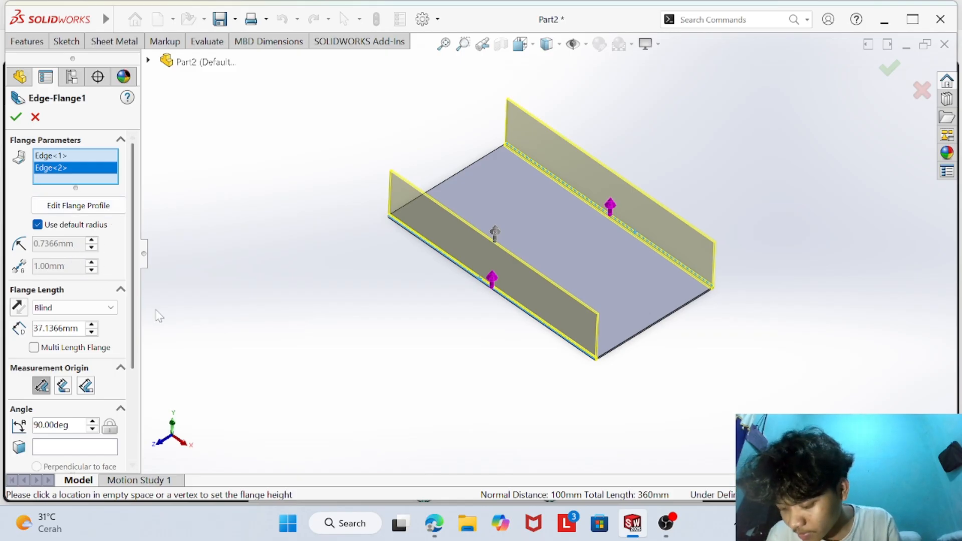
pyautogui.click(434, 523)
pyautogui.scroll(-10, 501, 318)
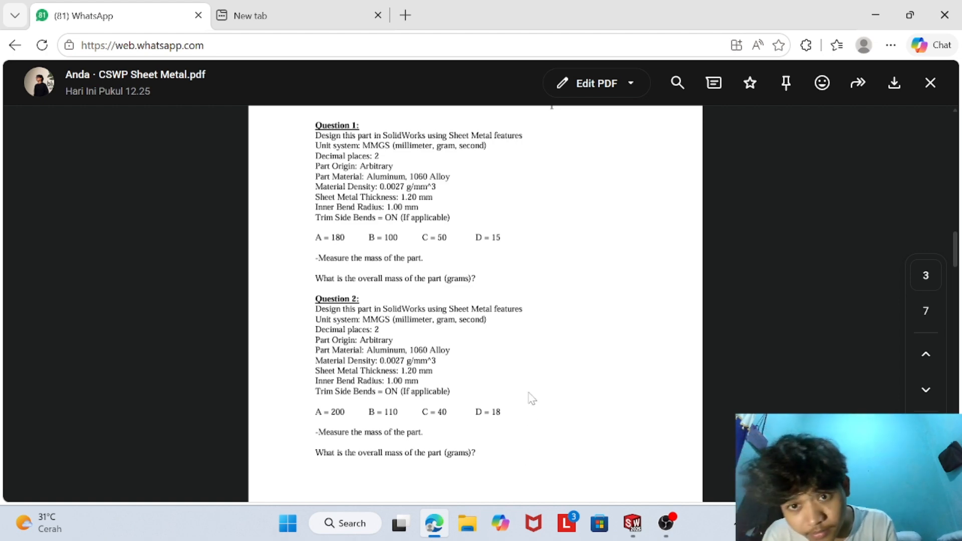
pyautogui.click(632, 523)
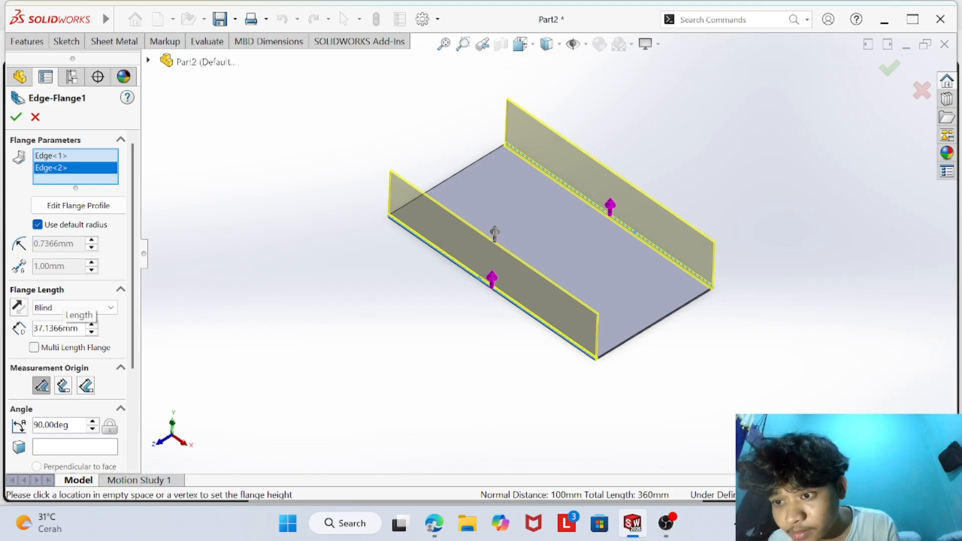
# - Try to enter a 15 mm length for the two edge flanges
pyautogui.rightClick(63, 328)
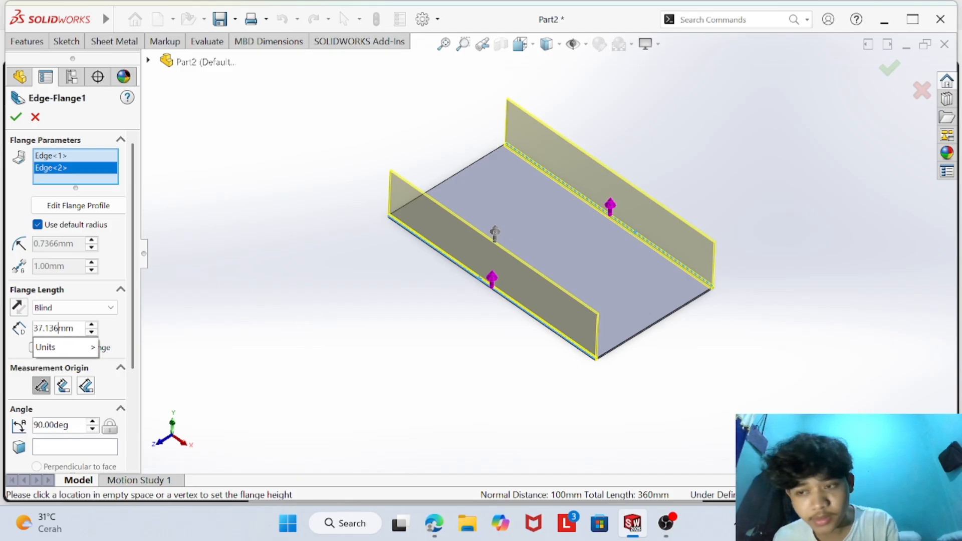
pyautogui.press('BackSpace')
pyautogui.press('BackSpace')
pyautogui.press('BackSpace')
pyautogui.press('BackSpace')
pyautogui.press('BackSpace')
pyautogui.press('BackSpace')
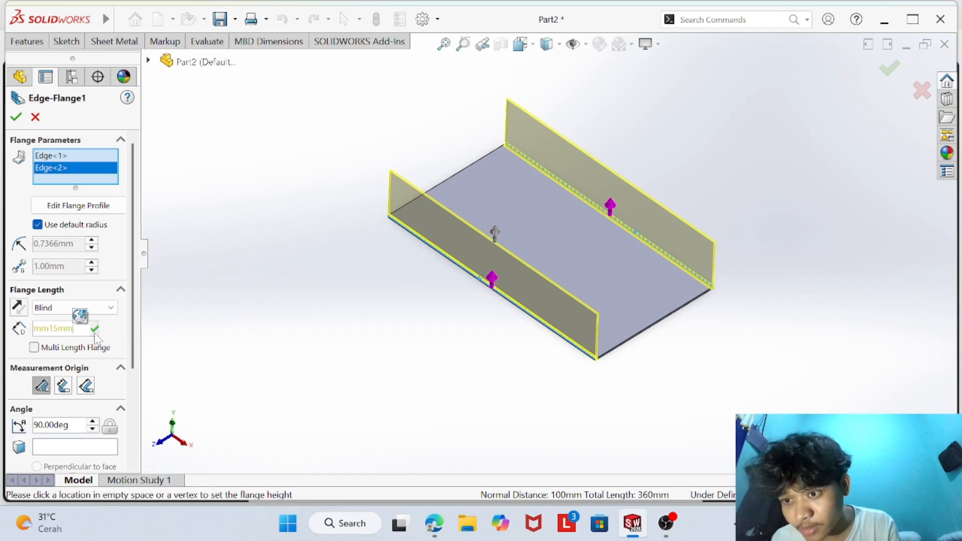
pyautogui.click(95, 331)
pyautogui.click(516, 258)
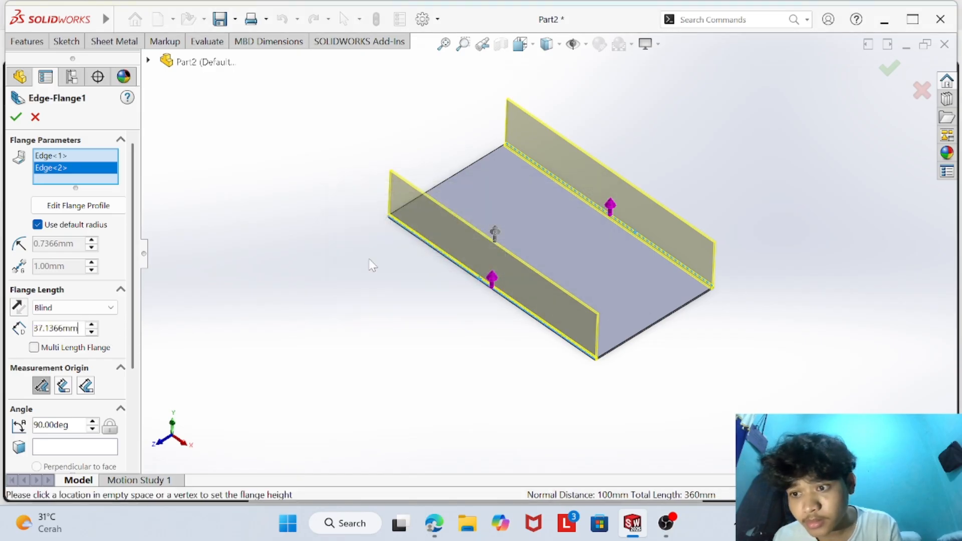
# - Replace the edge flange length with 15 mm and step it up to 35 mm
pyautogui.press('BackSpace')
pyautogui.press('BackSpace')
pyautogui.press('BackSpace')
pyautogui.press('BackSpace')
pyautogui.press('BackSpace')
pyautogui.press('BackSpace')
pyautogui.press('BackSpace')
pyautogui.press('BackSpace')
pyautogui.press('BackSpace')
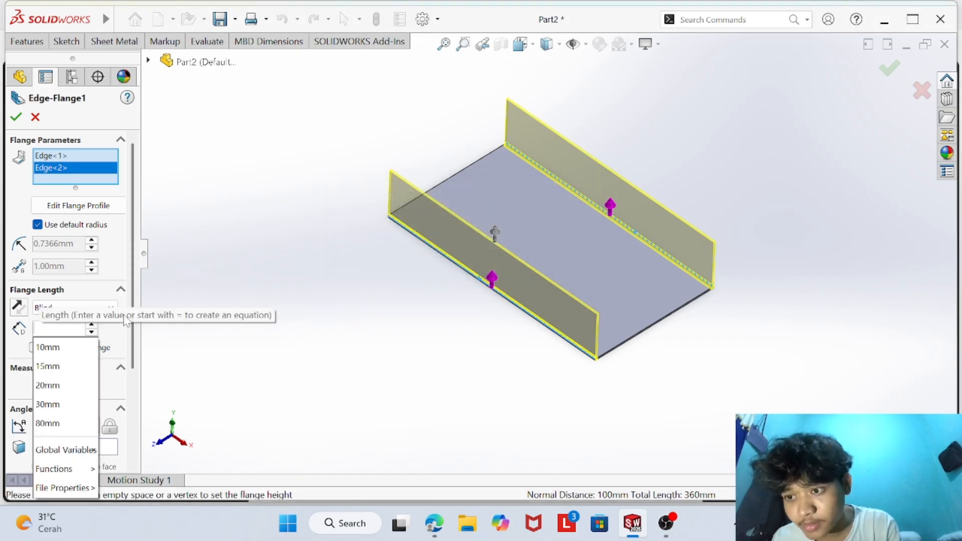
pyautogui.click(64, 368)
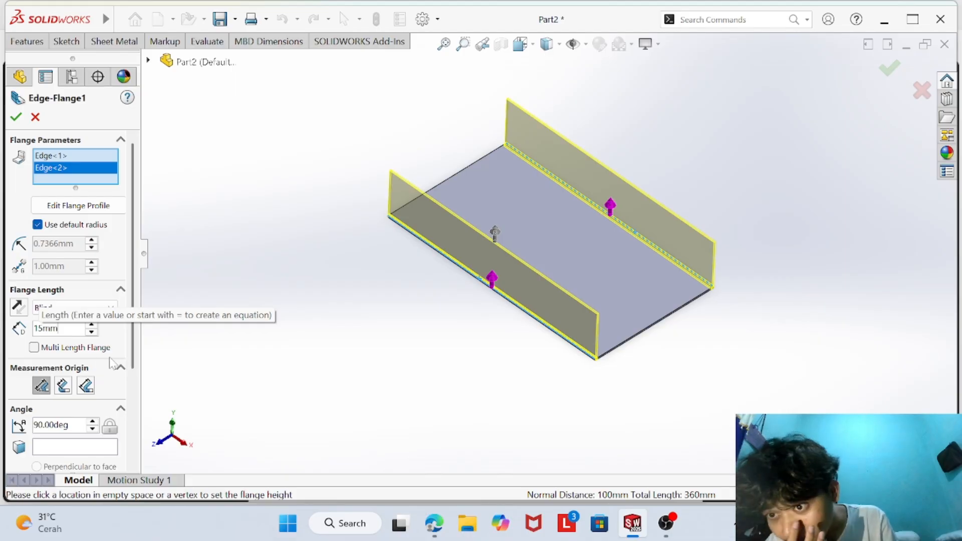
pyautogui.scroll(-3, 91, 369)
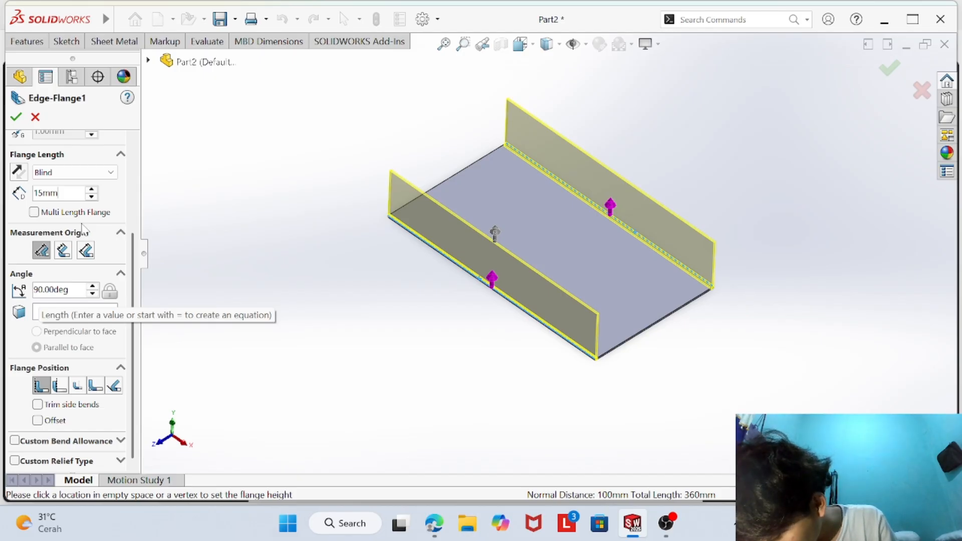
pyautogui.click(91, 189)
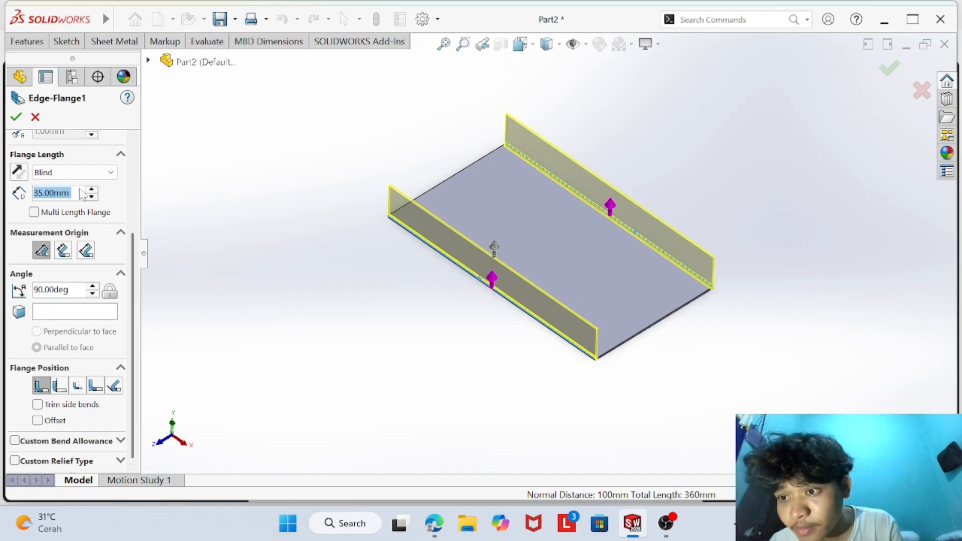
pyautogui.click(91, 190)
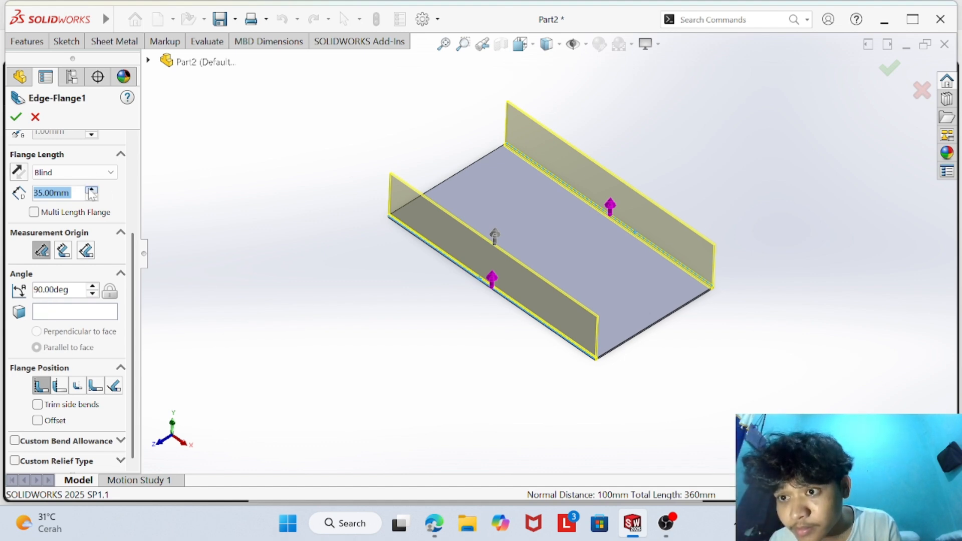
# - Link the length of both edge flanges to global variable C
pyautogui.click(69, 193)
pyautogui.press('BackSpace')
pyautogui.press('BackSpace')
pyautogui.press('BackSpace')
pyautogui.press('BackSpace')
pyautogui.press('BackSpace')
pyautogui.press('BackSpace')
pyautogui.press('BackSpace')
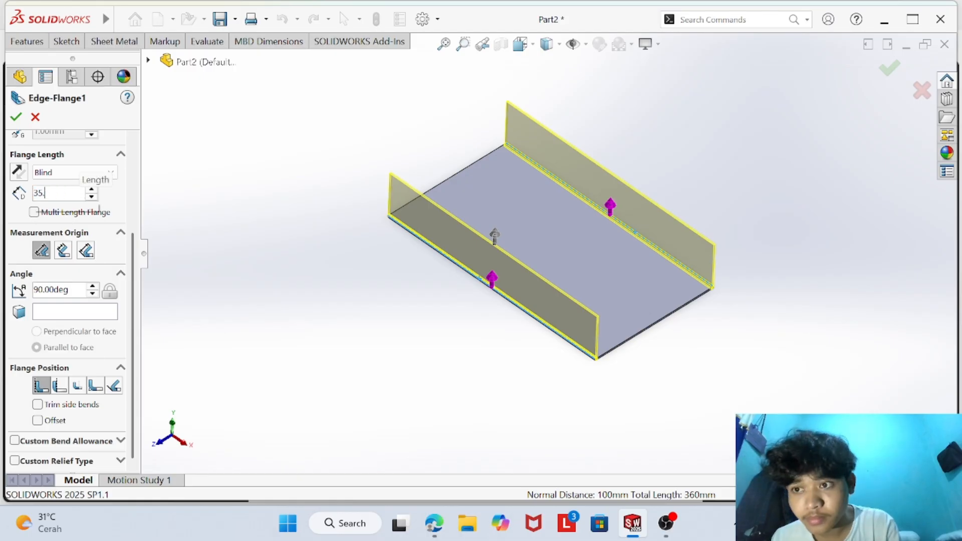
pyautogui.write('=')
pyautogui.moveTo(67, 212)
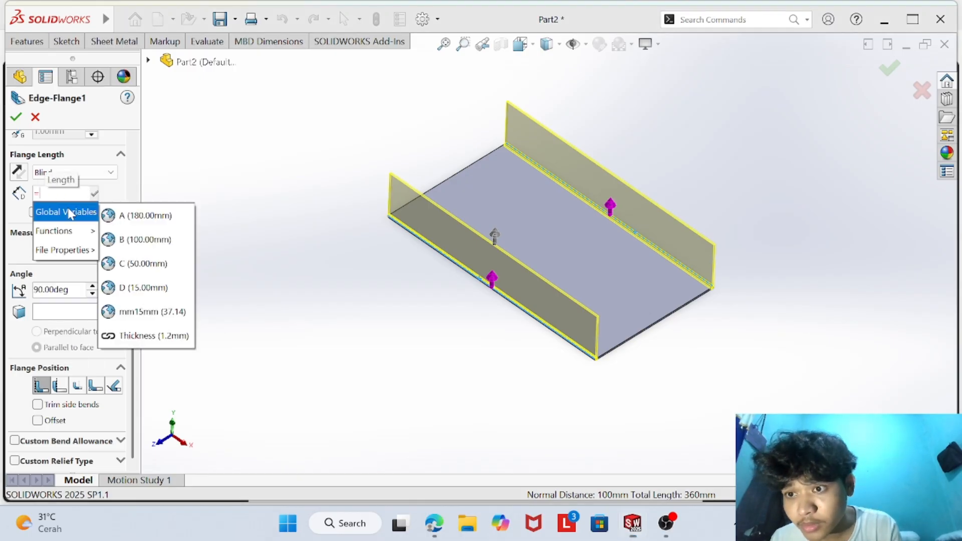
pyautogui.click(126, 261)
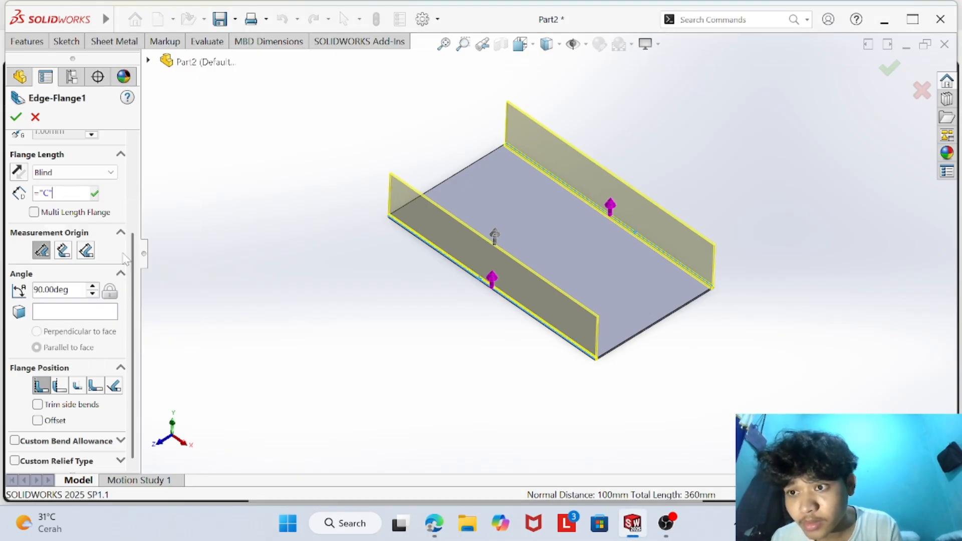
pyautogui.click(95, 195)
# - Turn off the default bend radius for the edge flanges and set the radius to 1.0 mm
pyautogui.scroll(3, 75, 225)
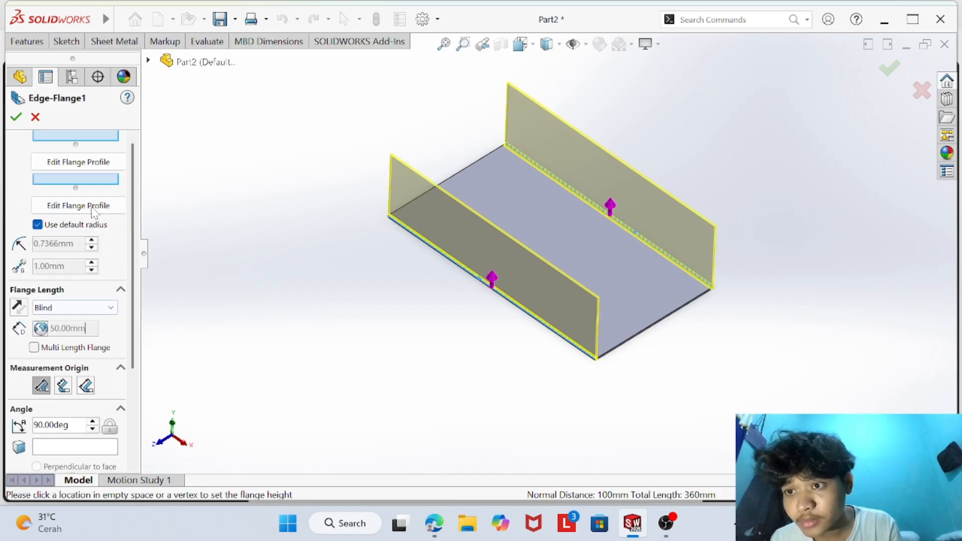
pyautogui.click(37, 224)
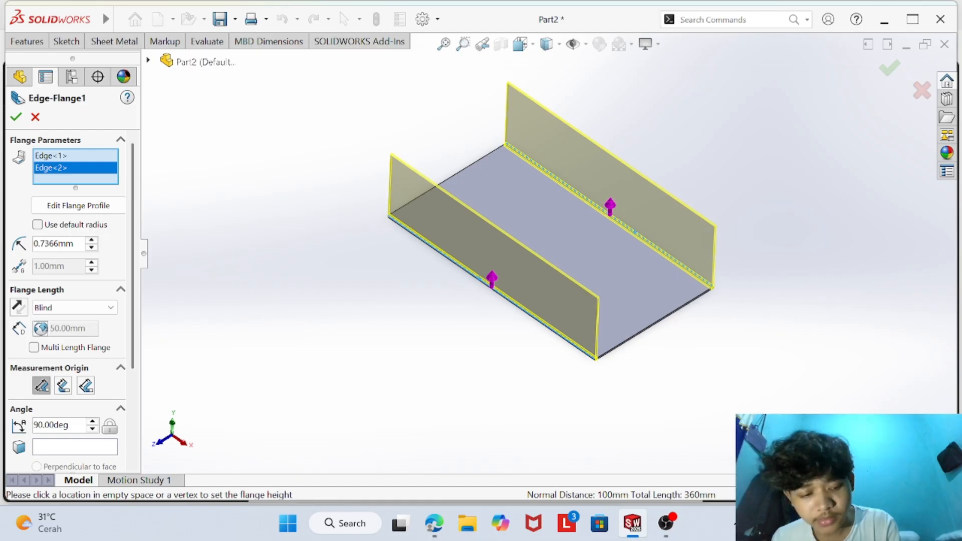
pyautogui.press('BackSpace')
pyautogui.press('BackSpace')
pyautogui.press('BackSpace')
pyautogui.press('BackSpace')
pyautogui.press('BackSpace')
pyautogui.press('BackSpace')
pyautogui.write('1/')
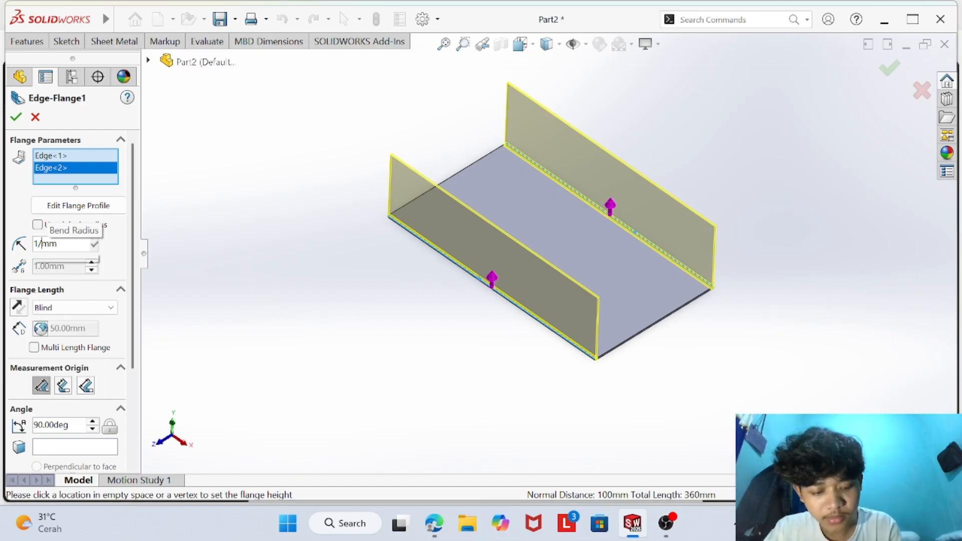
pyautogui.write('1')
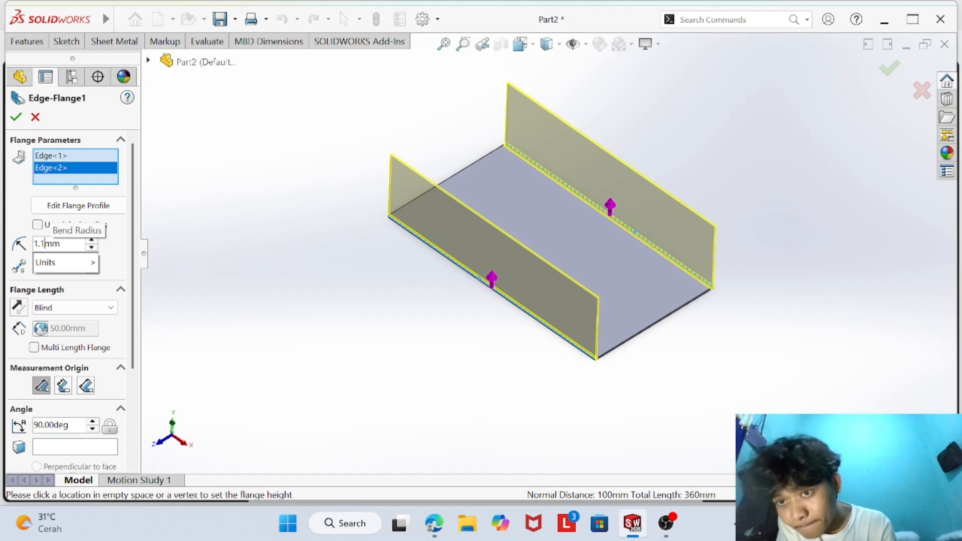
pyautogui.moveTo(86, 258)
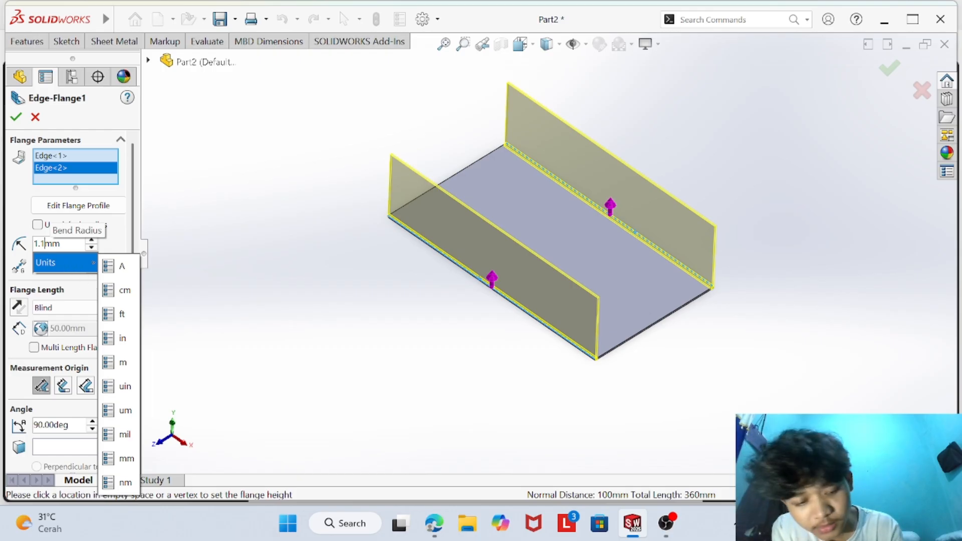
pyautogui.press('BackSpace')
pyautogui.write('0')
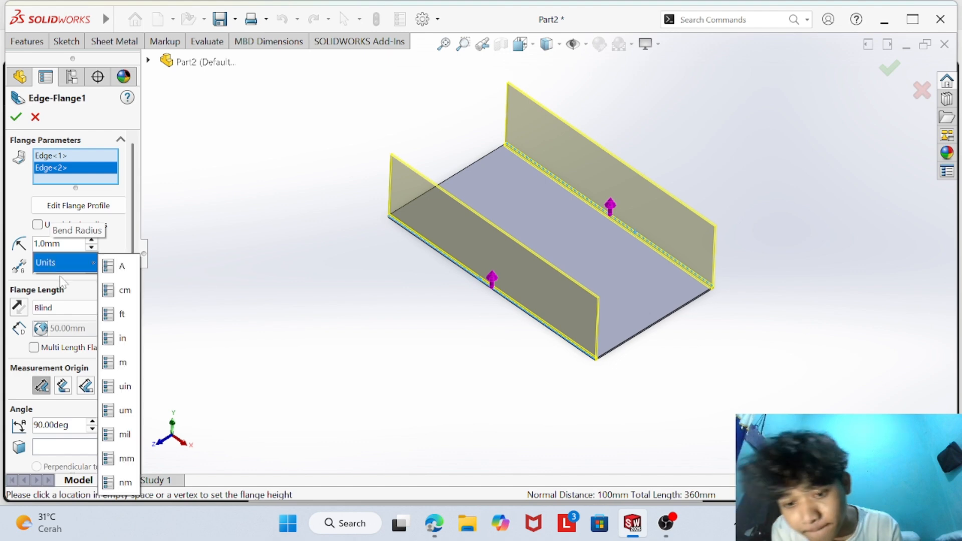
# - Check the inner bend radius in Question 1 of the browser PDF, and create the two edge flanges in SOLIDWORKS
pyautogui.click(435, 524)
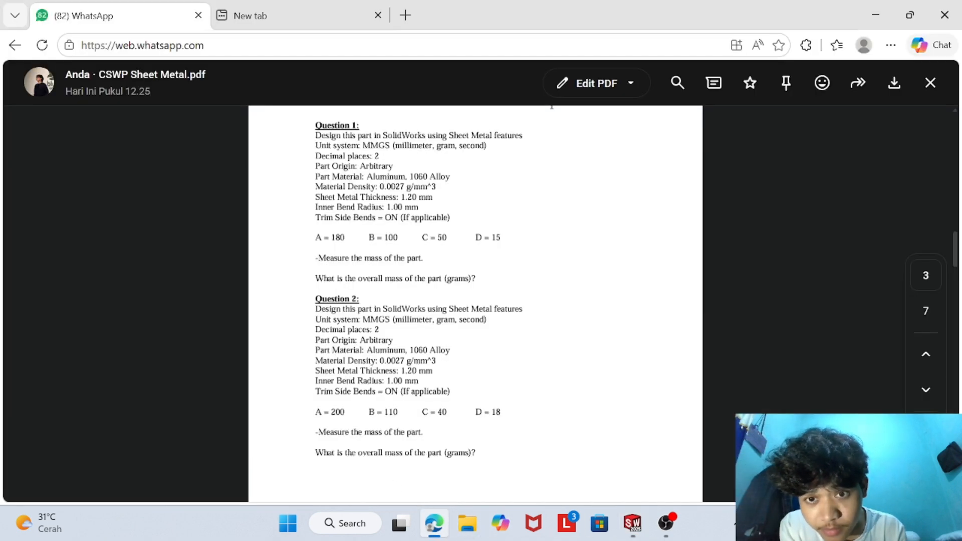
pyautogui.click(632, 523)
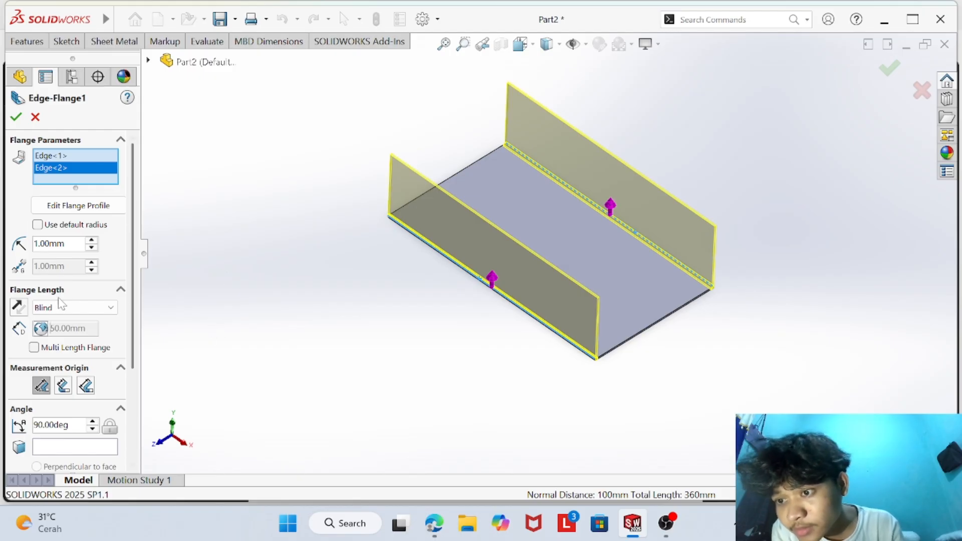
pyautogui.click(16, 116)
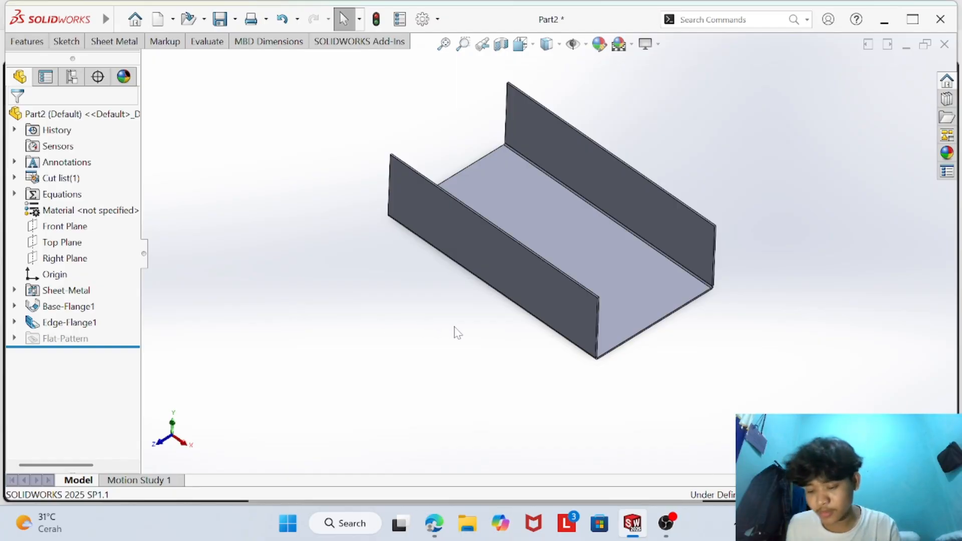
# - Examine the edge flange bends at the channel's open end, recheck Question 1's parameters in the browser PDF, and return to SOLIDWORKS
pyautogui.scroll(-3, 651, 283)
pyautogui.scroll(-2, 598, 423)
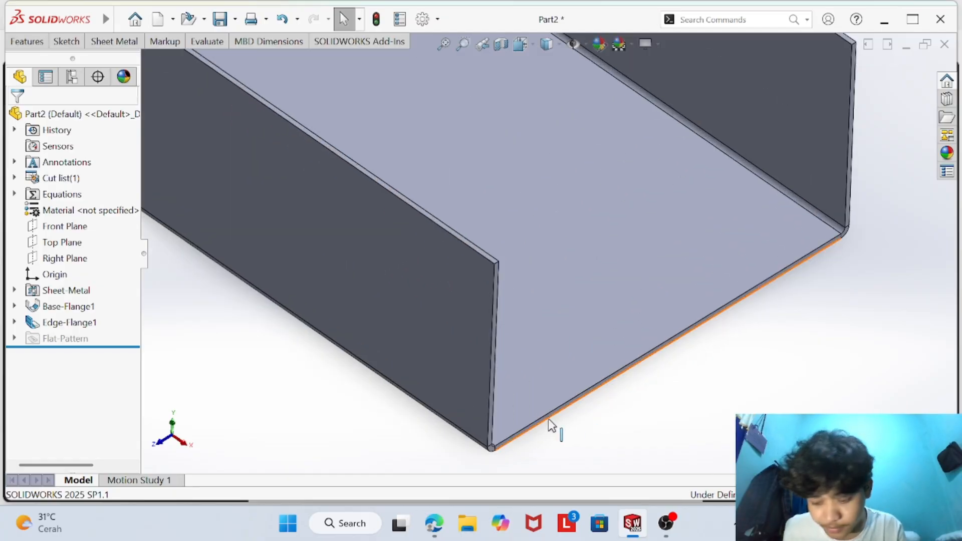
pyautogui.moveTo(536, 424); pyautogui.dragTo(554, 371, button='middle')
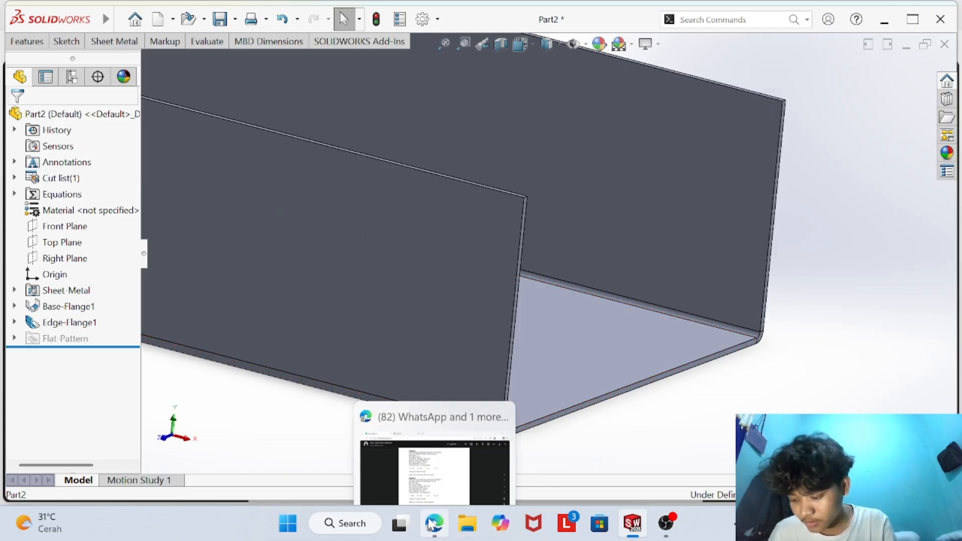
pyautogui.scroll(5, 606, 358)
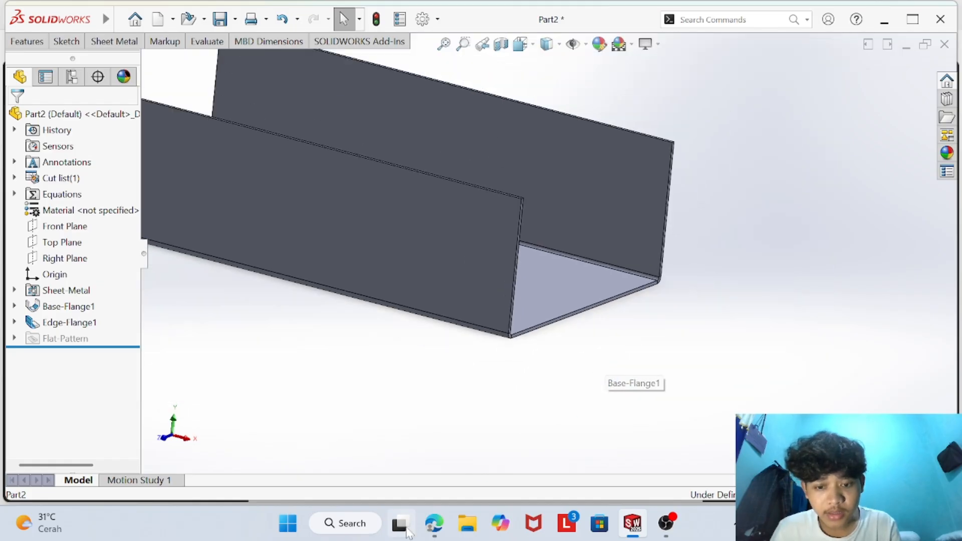
pyautogui.click(434, 523)
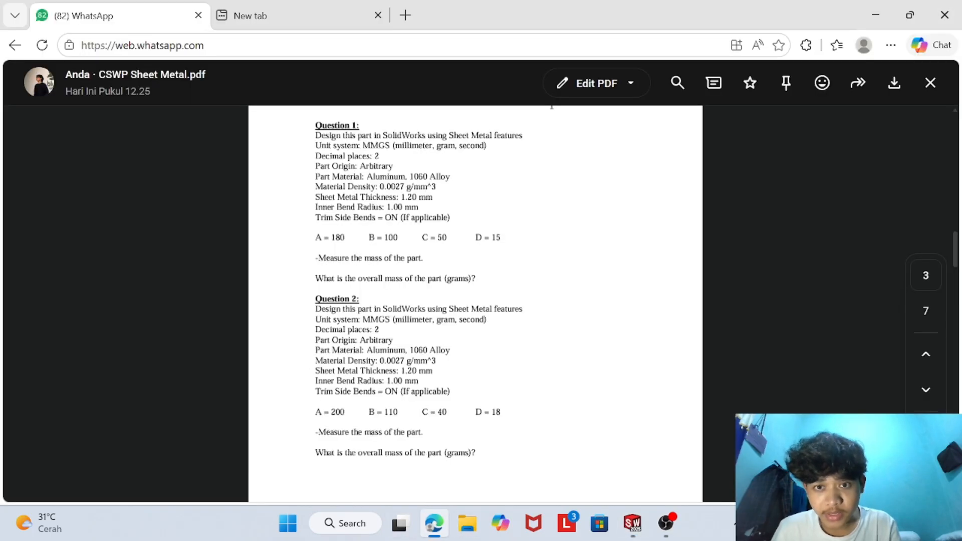
pyautogui.click(632, 524)
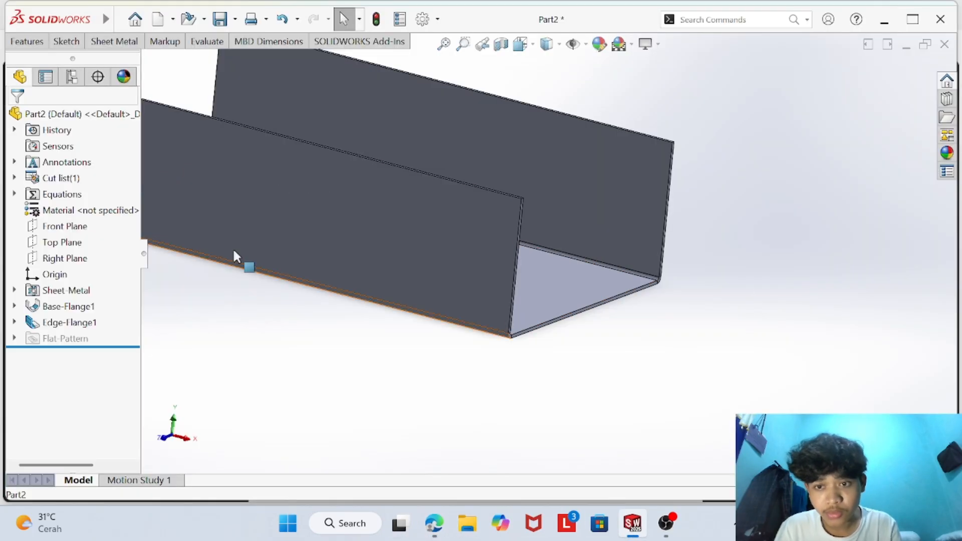
# - Assign 1060 Alloy as the part's material
pyautogui.rightClick(120, 210)
pyautogui.click(165, 311)
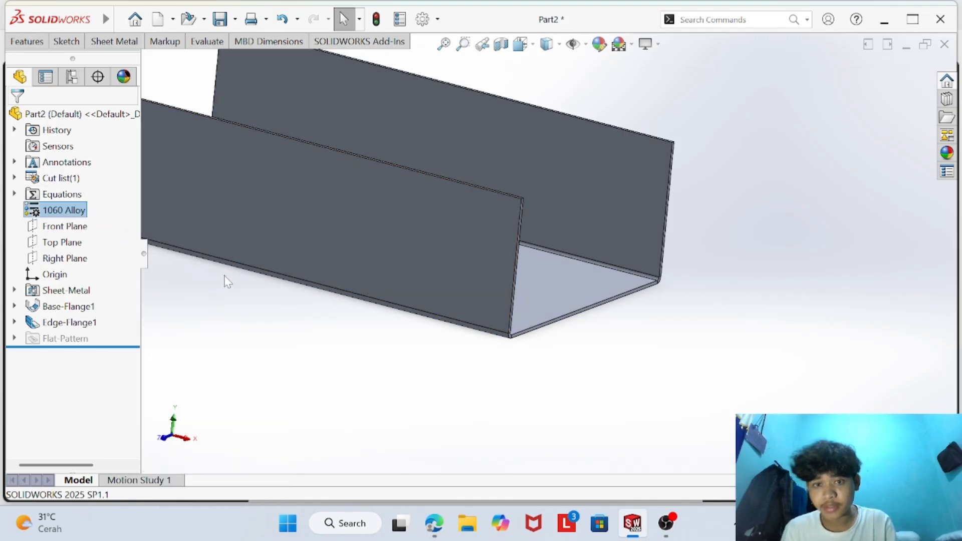
pyautogui.press('f')
pyautogui.moveTo(417, 260); pyautogui.dragTo(418, 290, button='middle')
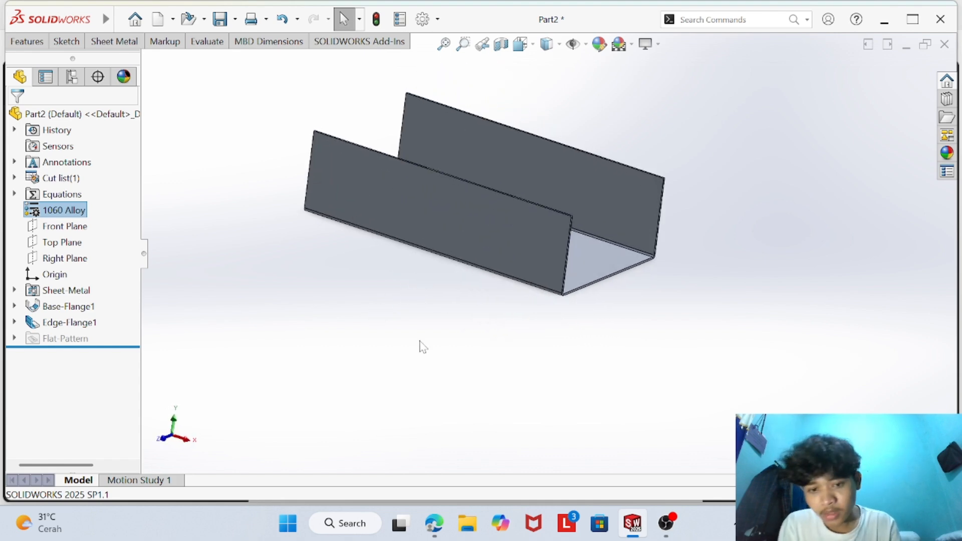
# - Switch to the browser PDF, examine the primary part's end flanges in the dimensioned and isometric views, and return to SOLIDWORKS
pyautogui.click(434, 523)
pyautogui.scroll(10, 445, 361)
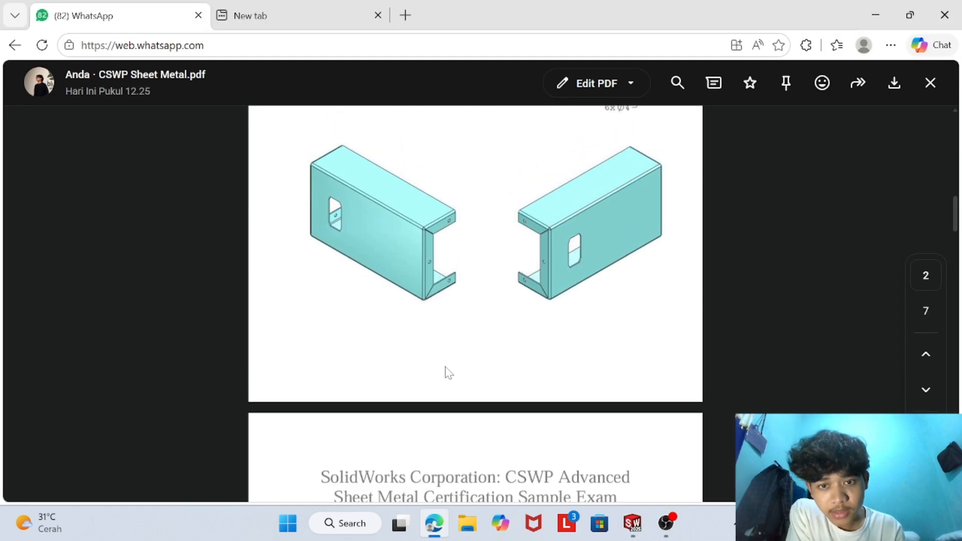
pyautogui.scroll(-3, 453, 344)
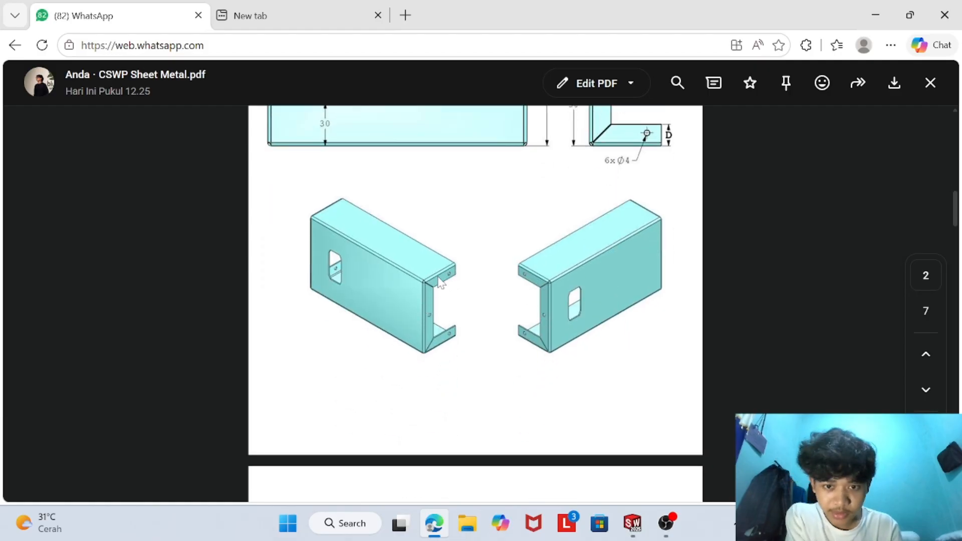
pyautogui.moveTo(633, 523)
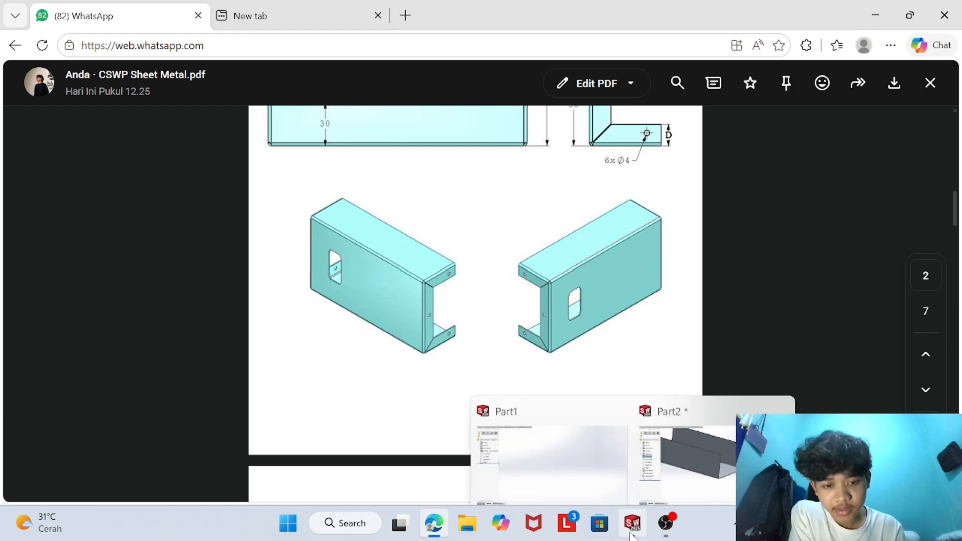
pyautogui.click(687, 451)
pyautogui.click(434, 523)
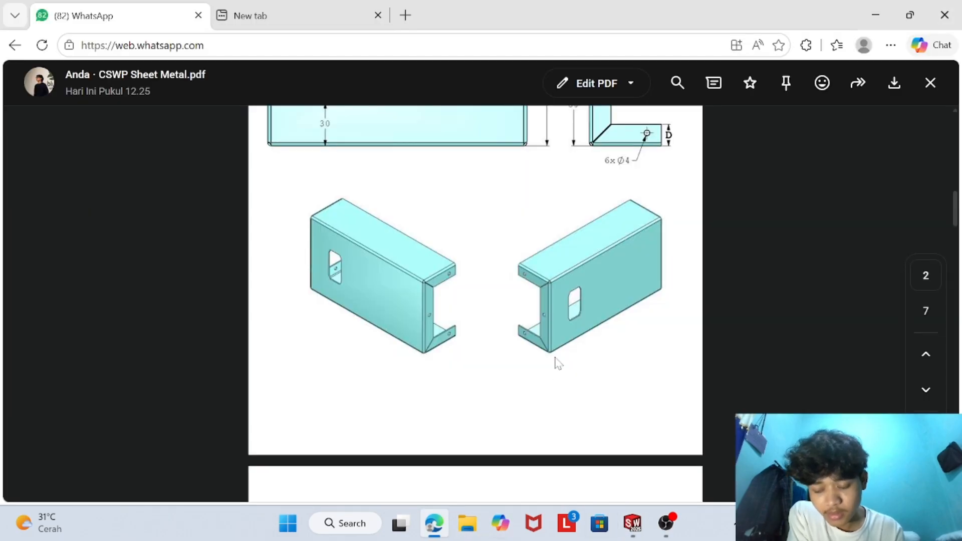
pyautogui.scroll(1, 570, 307)
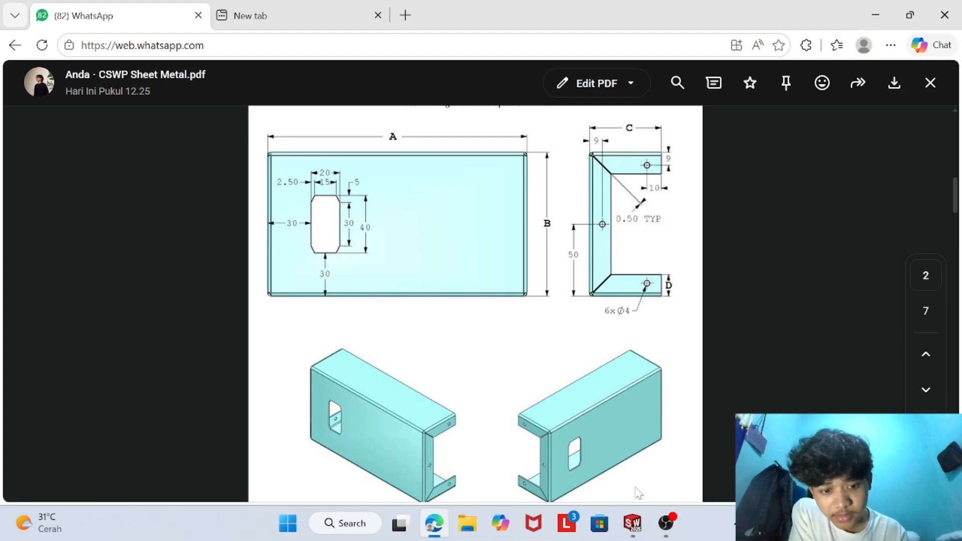
pyautogui.click(632, 523)
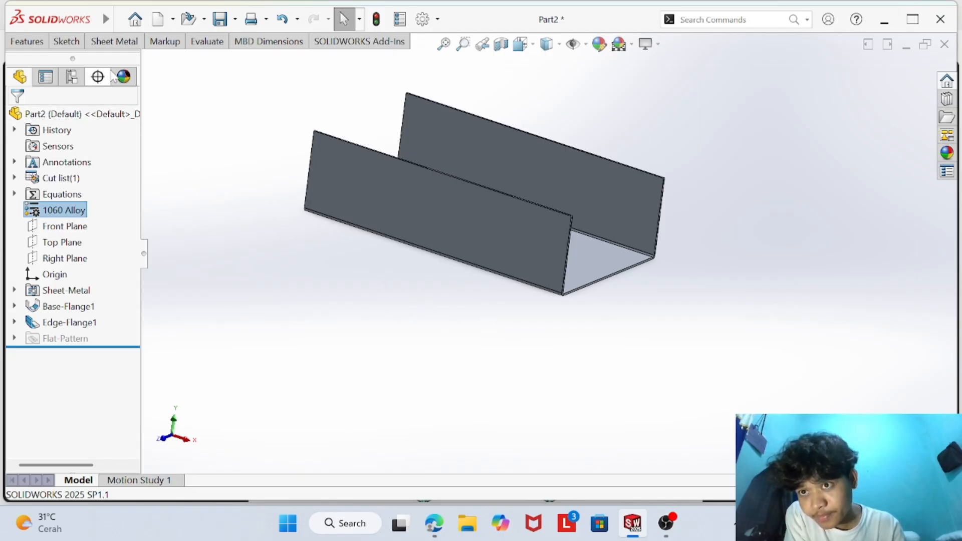
# - Try an outward edge flange on the near side wall's vertical end edge, and undo it
pyautogui.click(114, 41)
pyautogui.click(181, 59)
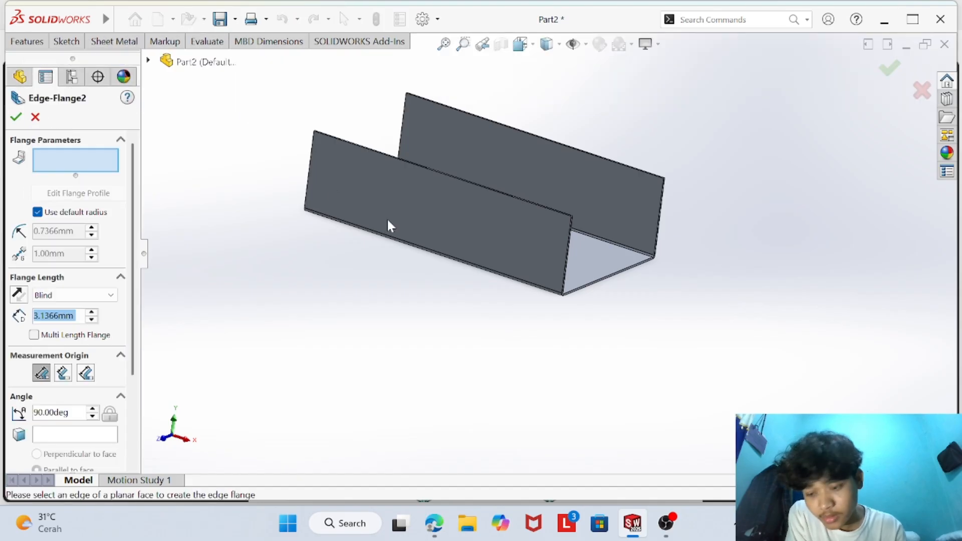
pyautogui.moveTo(420, 300); pyautogui.dragTo(384, 275, button='middle')
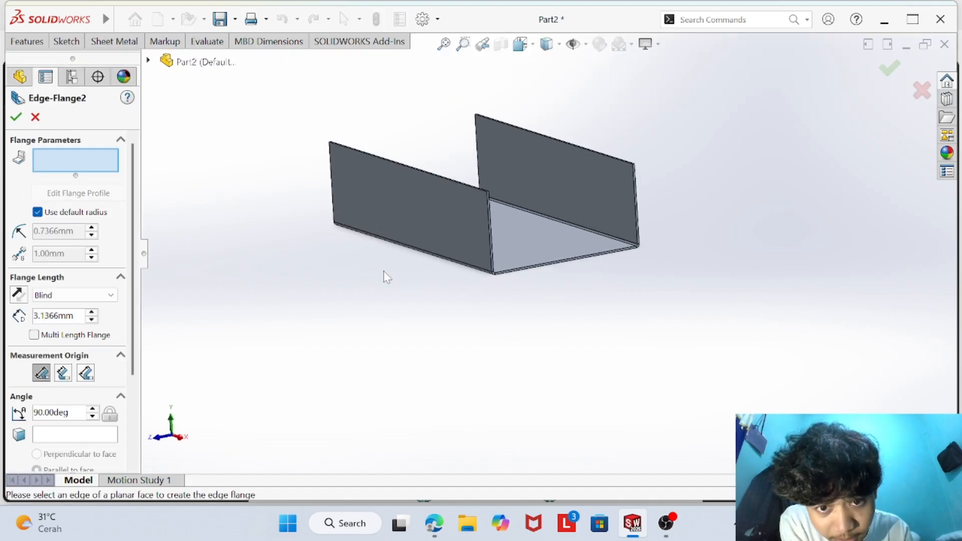
pyautogui.scroll(-2, 384, 273)
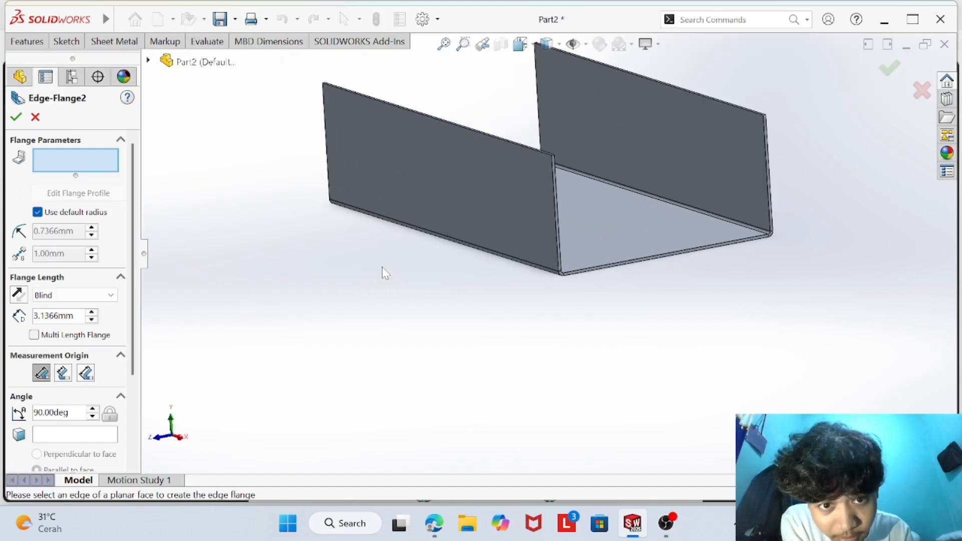
pyautogui.click(557, 226)
pyautogui.rightClick(520, 245)
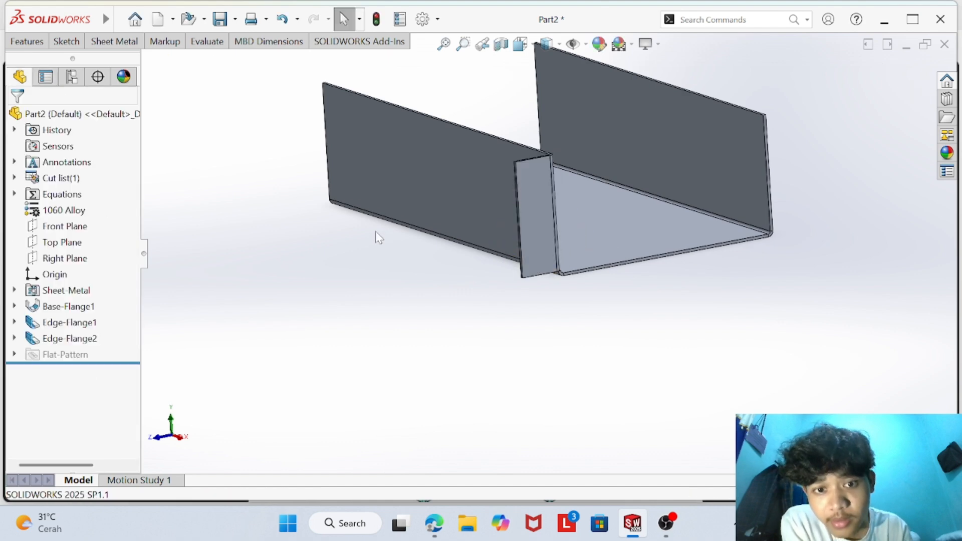
pyautogui.hotkey('ctrl', 'z')
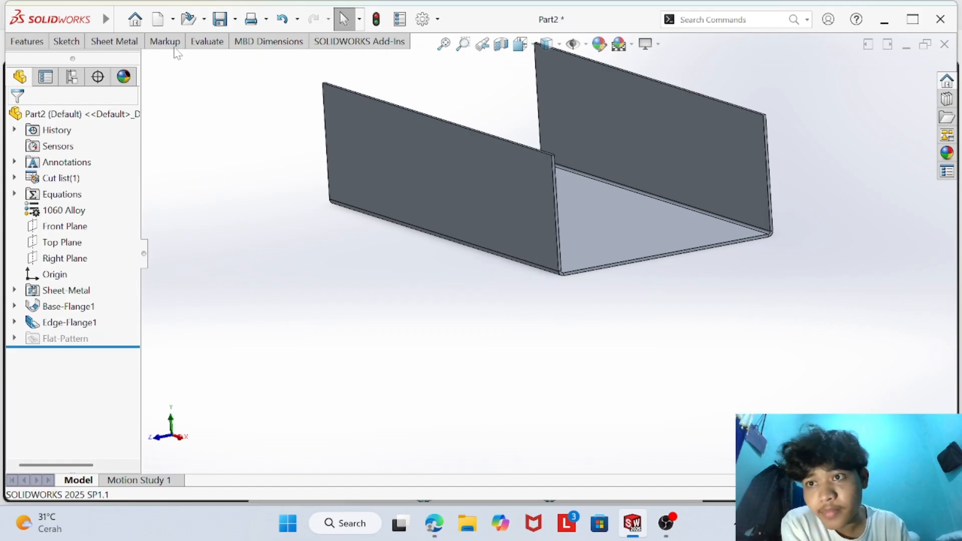
pyautogui.click(115, 41)
pyautogui.click(188, 62)
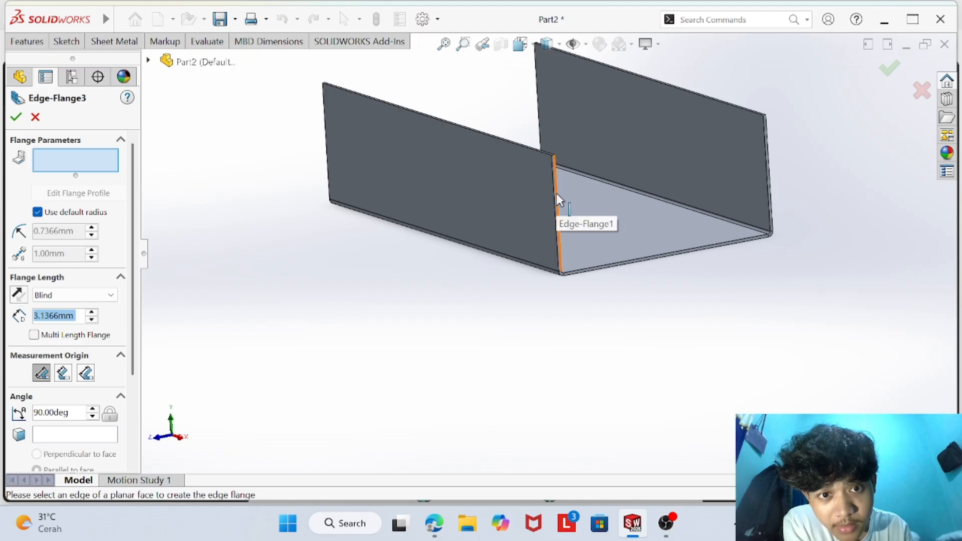
pyautogui.click(586, 189)
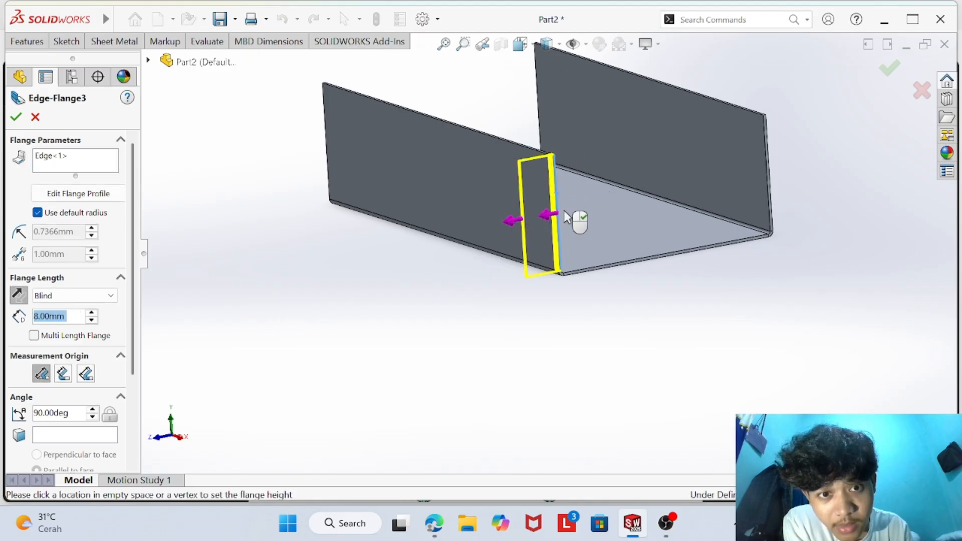
pyautogui.click(622, 208)
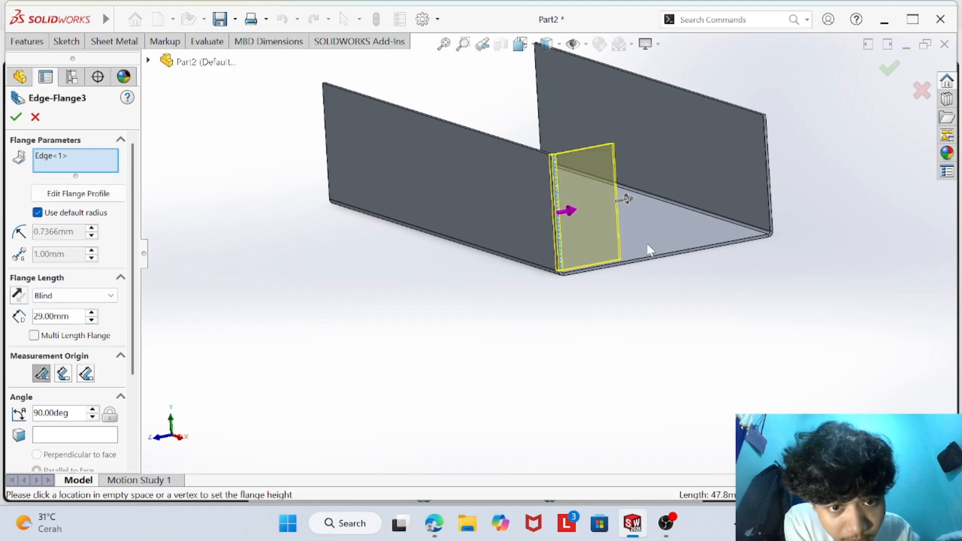
pyautogui.rightClick(654, 296)
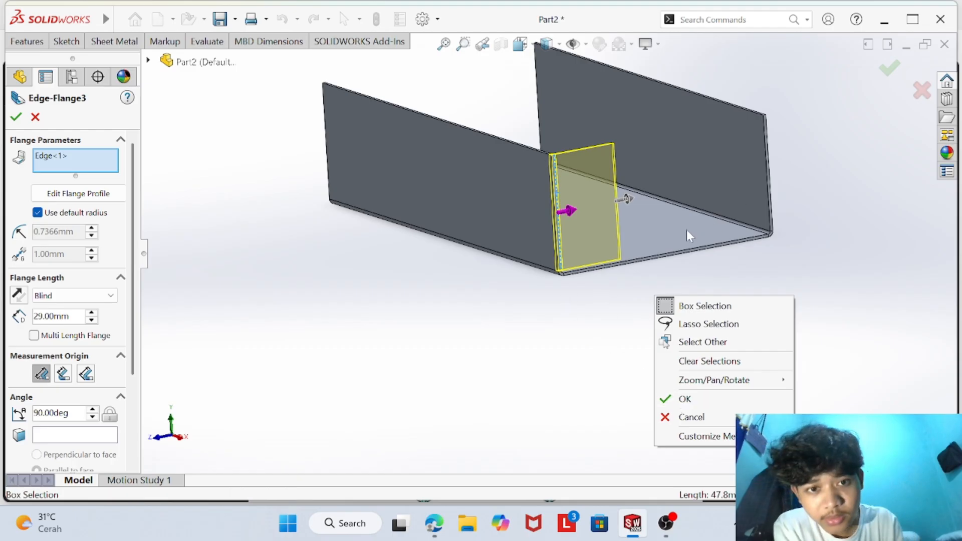
pyautogui.click(691, 417)
# - Start an edge flange on the near side wall's vertical end edge, pointing into the channel opening and about 29 mm long
pyautogui.scroll(-2, 490, 279)
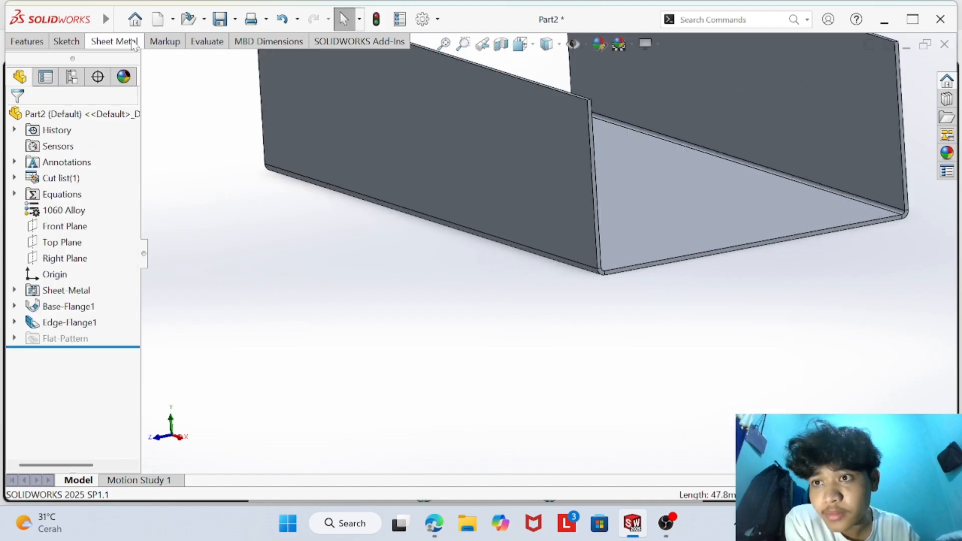
pyautogui.click(114, 41)
pyautogui.click(173, 59)
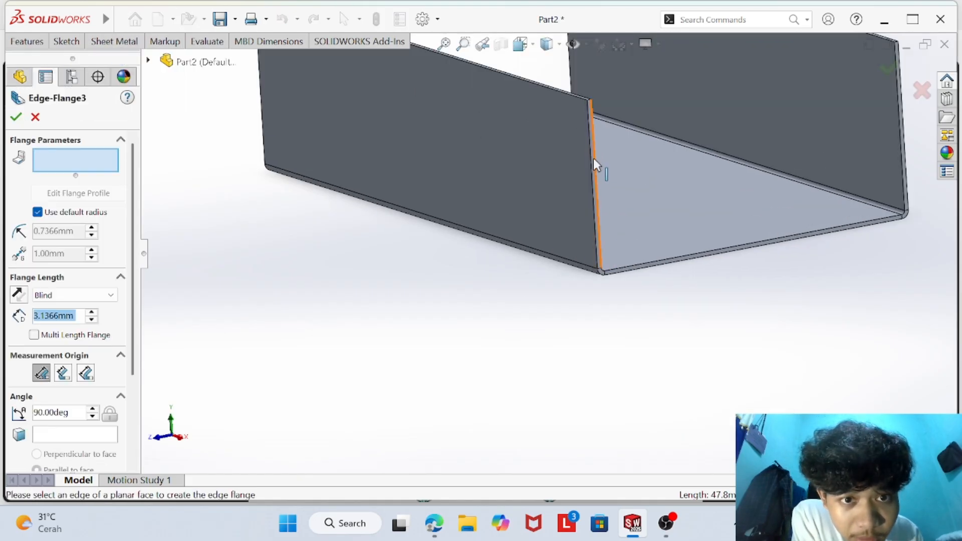
pyautogui.click(593, 158)
pyautogui.click(635, 155)
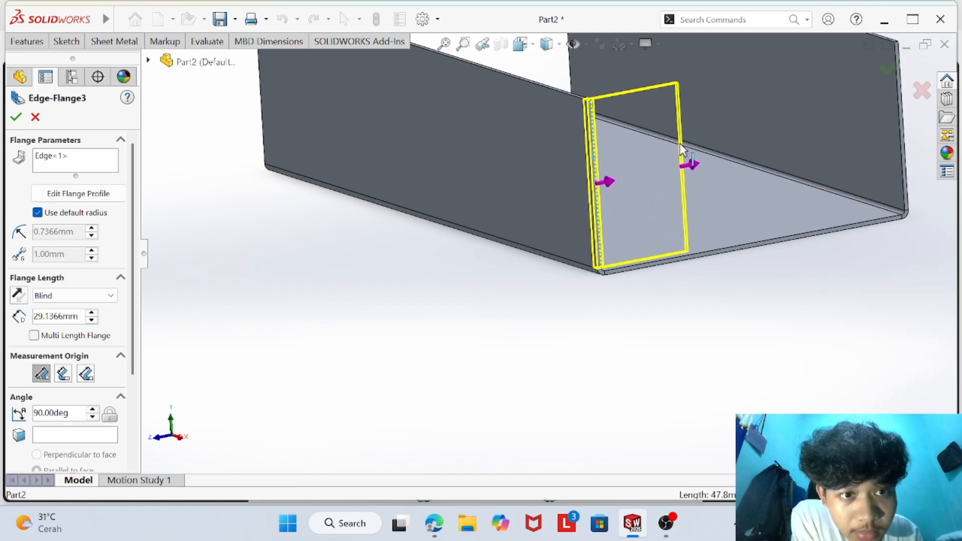
# - Add the opposite side wall's vertical end edge and the base's end edge to the edge flange
pyautogui.scroll(-3, 764, 263)
pyautogui.scroll(4, 754, 258)
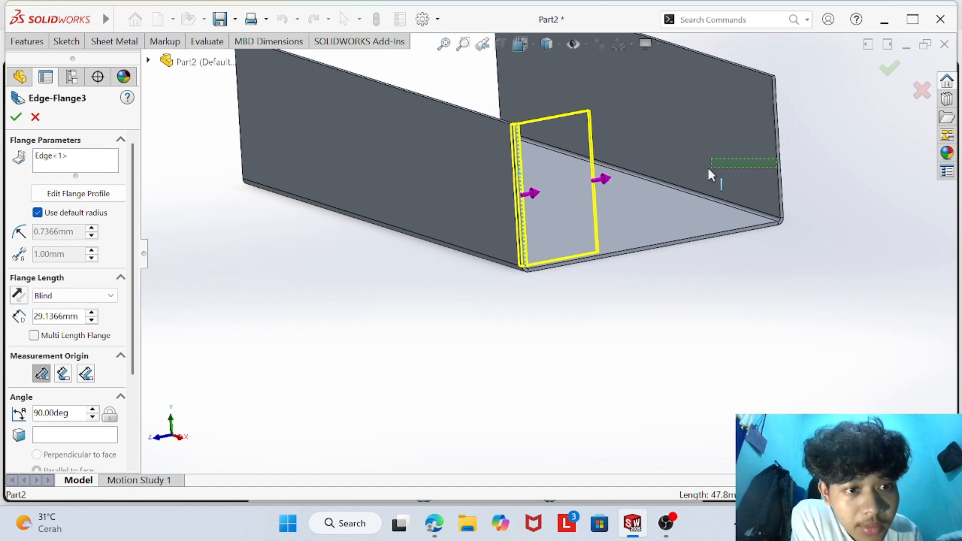
pyautogui.moveTo(708, 170); pyautogui.dragTo(708, 170)
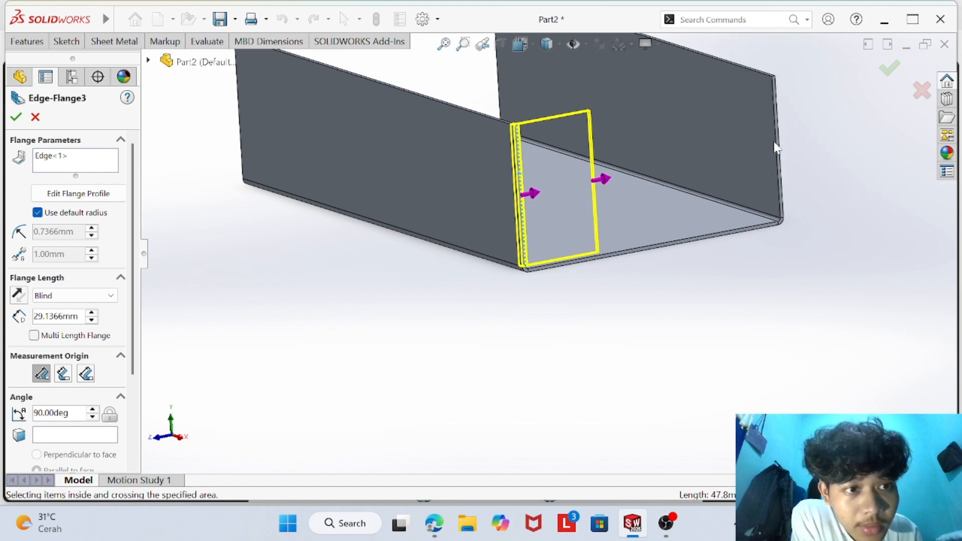
pyautogui.moveTo(777, 142); pyautogui.dragTo(714, 146)
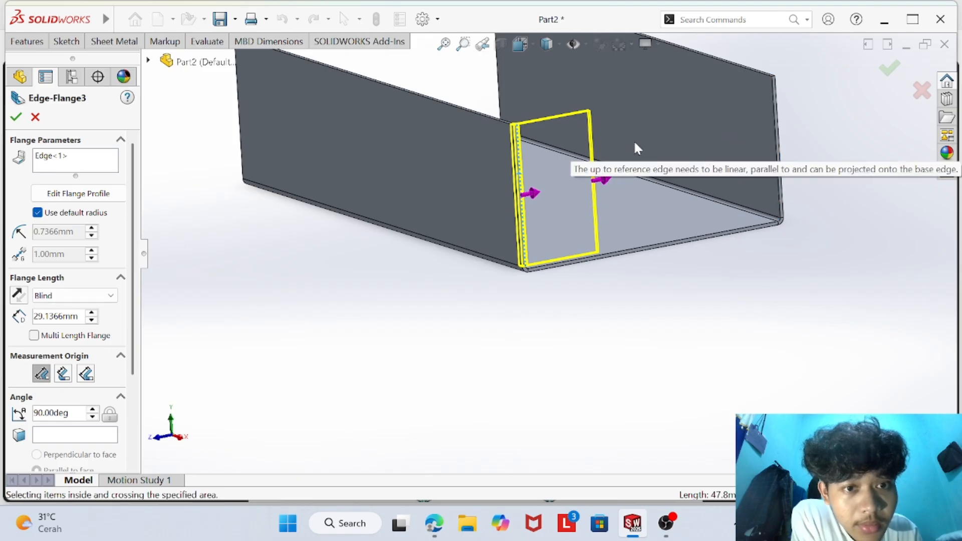
pyautogui.click(113, 43)
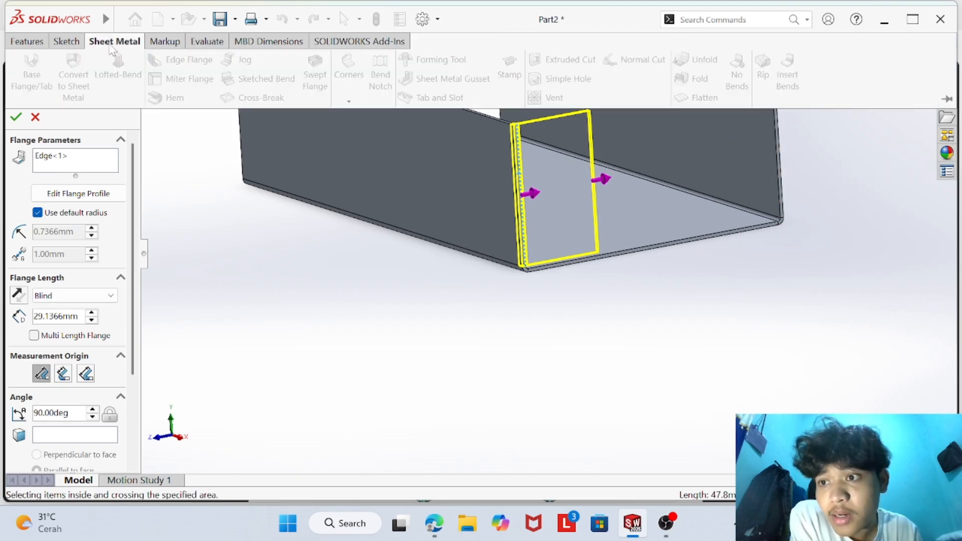
pyautogui.click(176, 183)
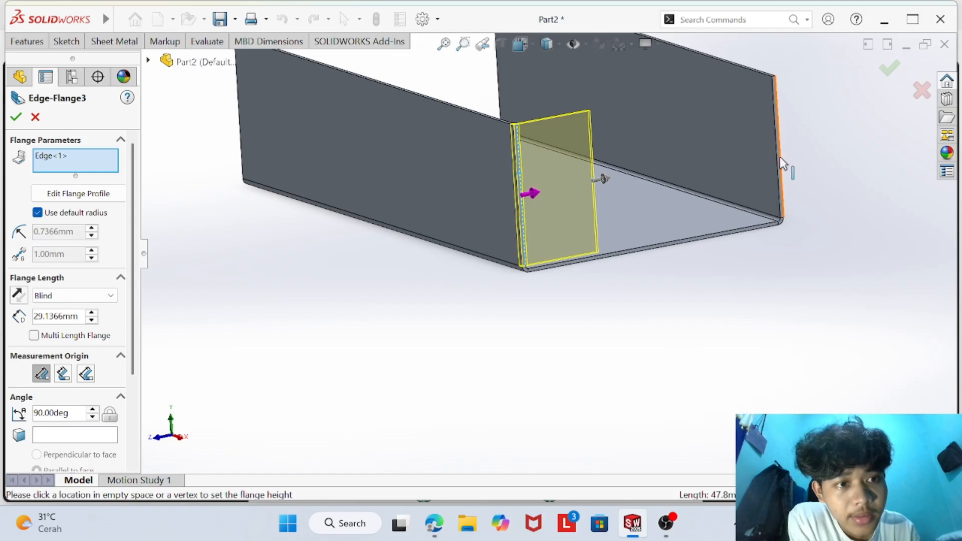
pyautogui.moveTo(779, 155); pyautogui.dragTo(732, 170)
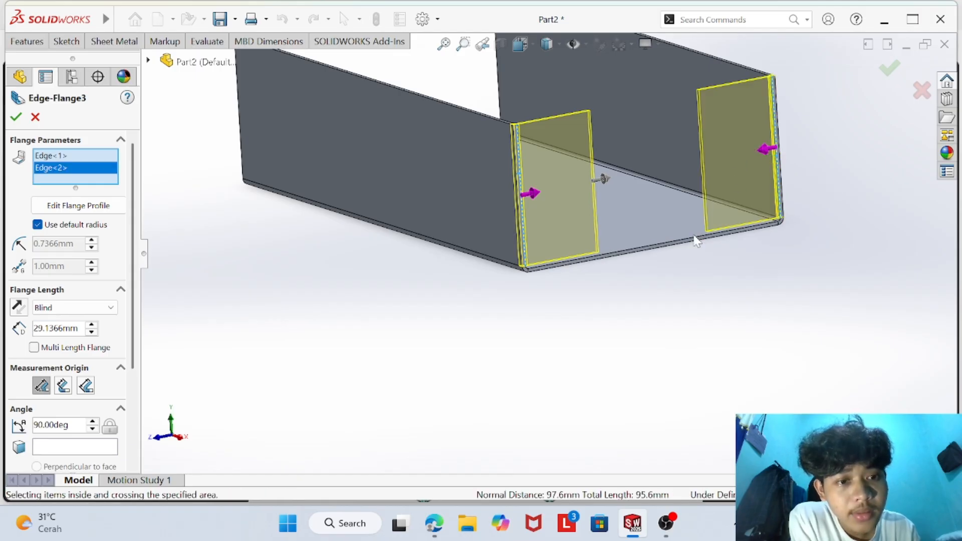
pyautogui.click(679, 198)
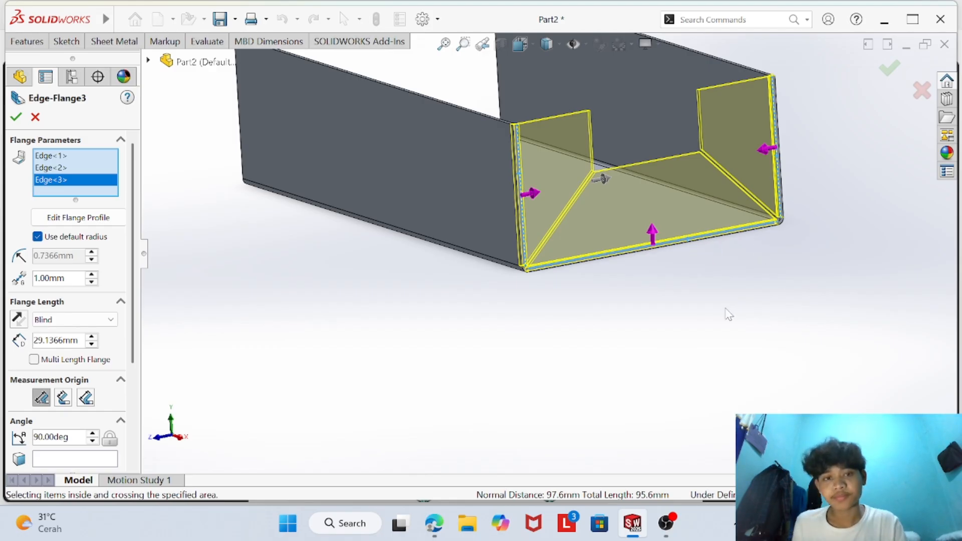
# - Link the length of the three end flanges to global variable D
pyautogui.scroll(-2, 726, 308)
pyautogui.scroll(2, 715, 236)
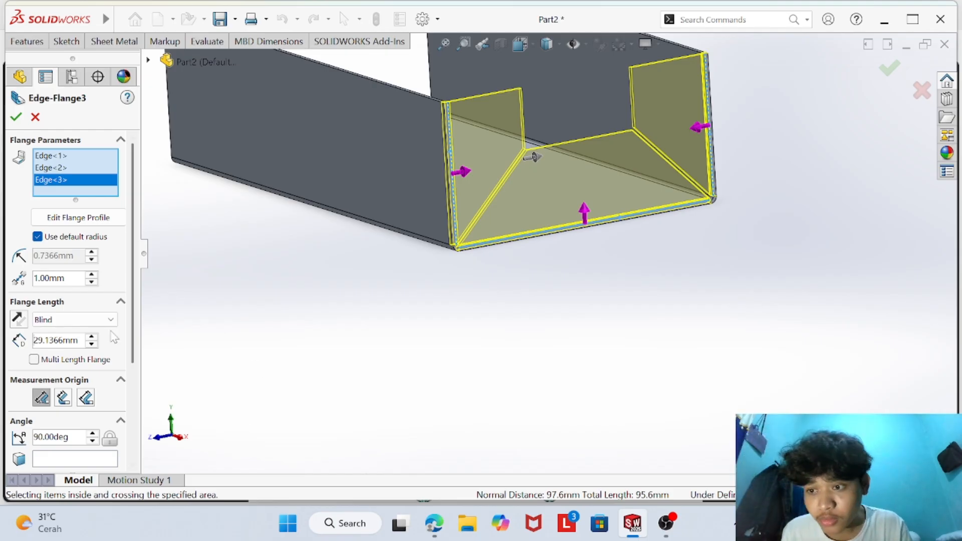
pyautogui.click(79, 340)
pyautogui.press('BackSpace')
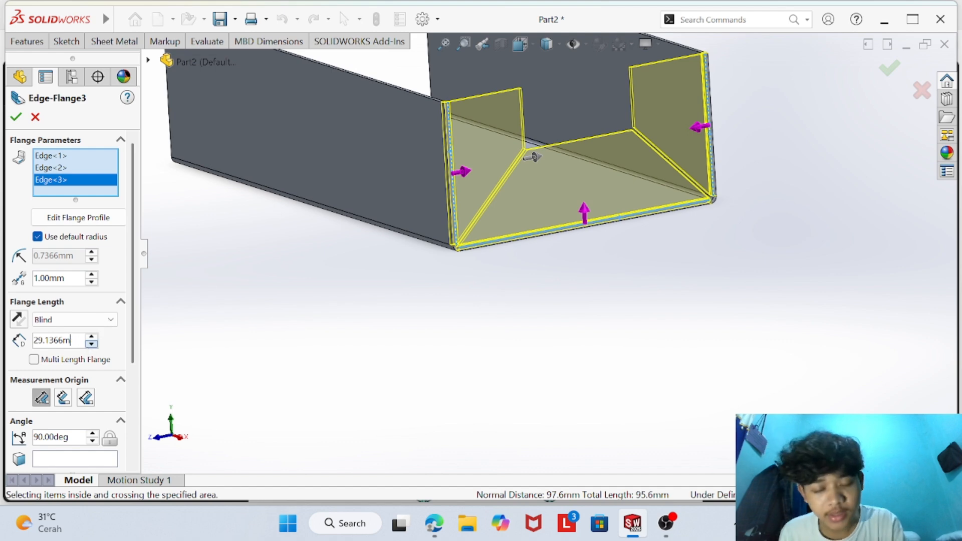
pyautogui.press('BackSpace')
pyautogui.press('BackSpace')
pyautogui.press('BackSpace')
pyautogui.press('BackSpace')
pyautogui.press('BackSpace')
pyautogui.press('BackSpace')
pyautogui.press('BackSpace')
pyautogui.press('BackSpace')
pyautogui.moveTo(66, 462)
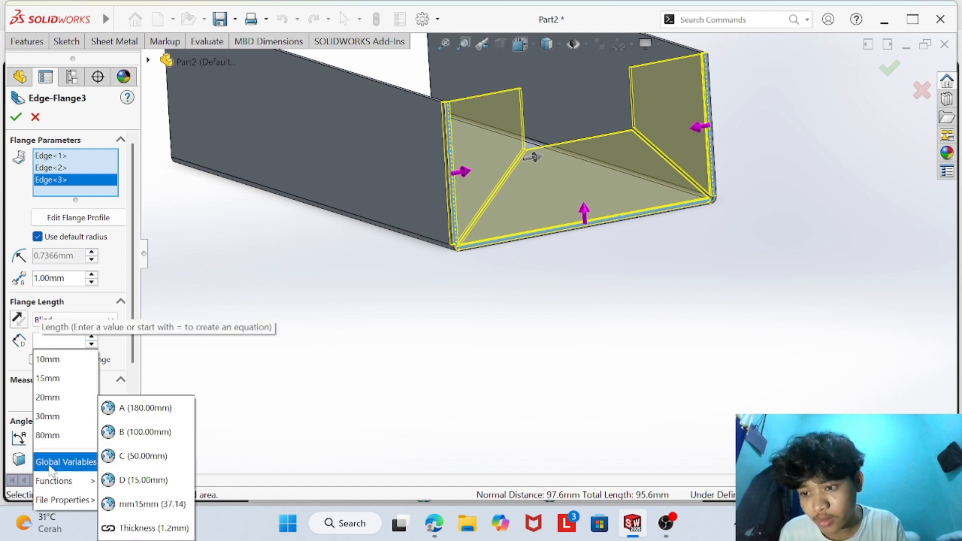
pyautogui.click(143, 479)
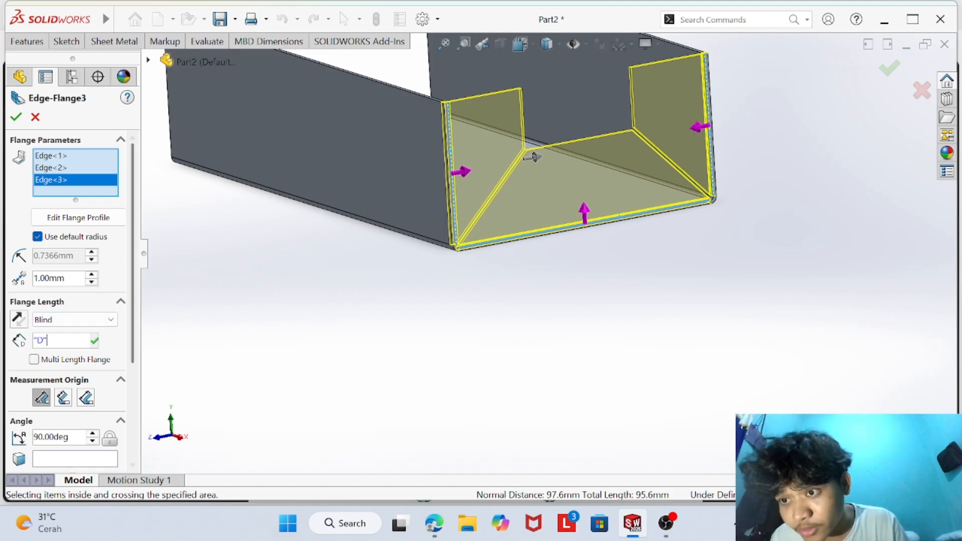
# - Try to override the default bend radius of the three end flanges with 1.0 mm
pyautogui.click(37, 236)
pyautogui.click(59, 256)
pyautogui.press('BackSpace')
pyautogui.press('BackSpace')
pyautogui.press('BackSpace')
pyautogui.press('BackSpace')
pyautogui.press('BackSpace')
pyautogui.press('BackSpace')
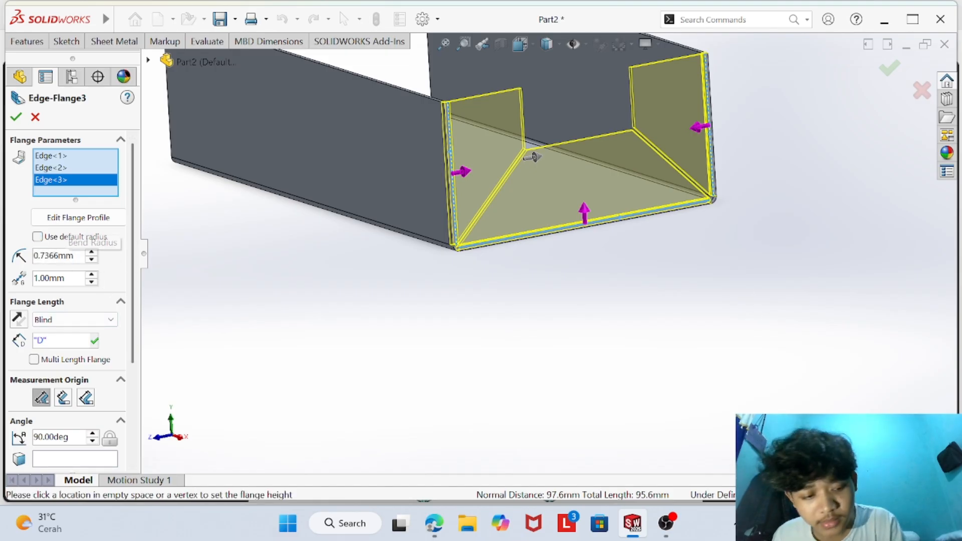
pyautogui.write('1.0')
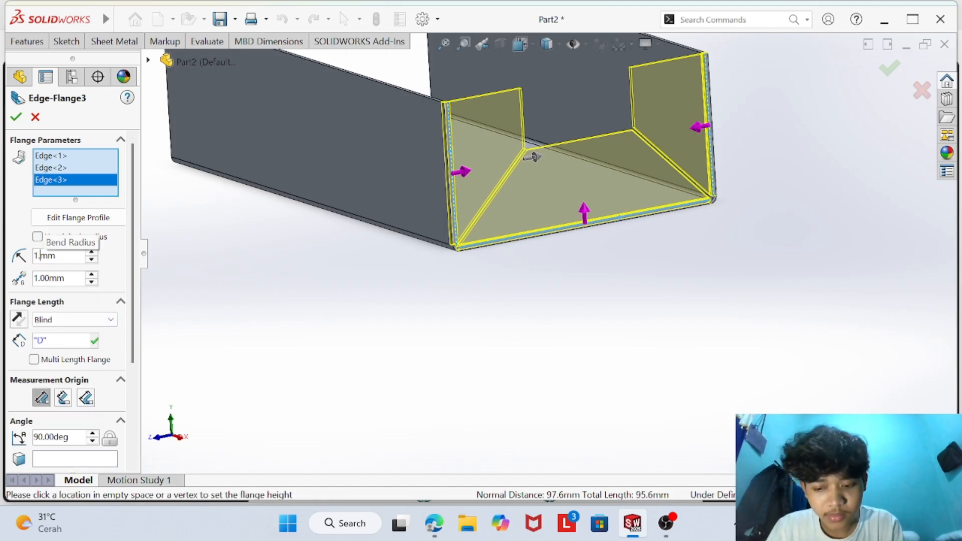
pyautogui.moveTo(68, 274)
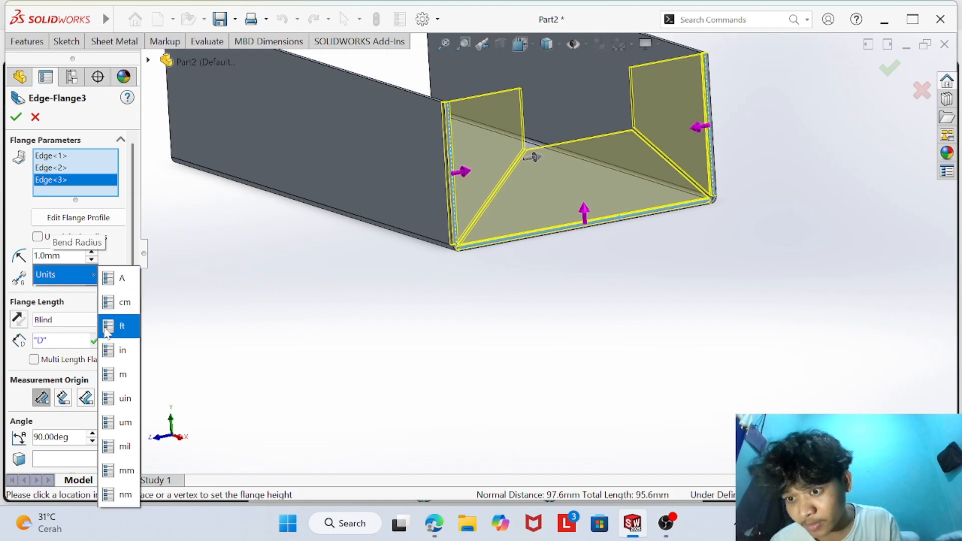
pyautogui.click(125, 461)
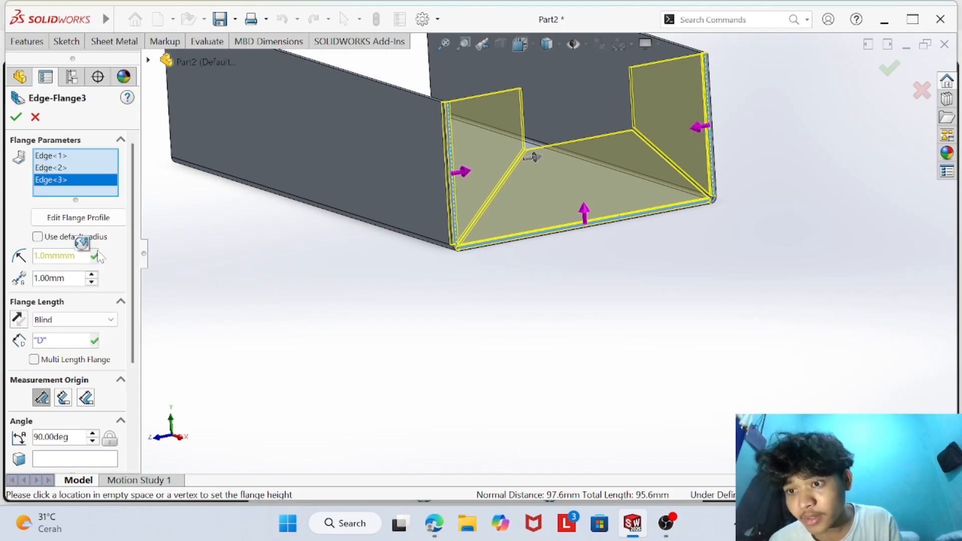
pyautogui.click(97, 258)
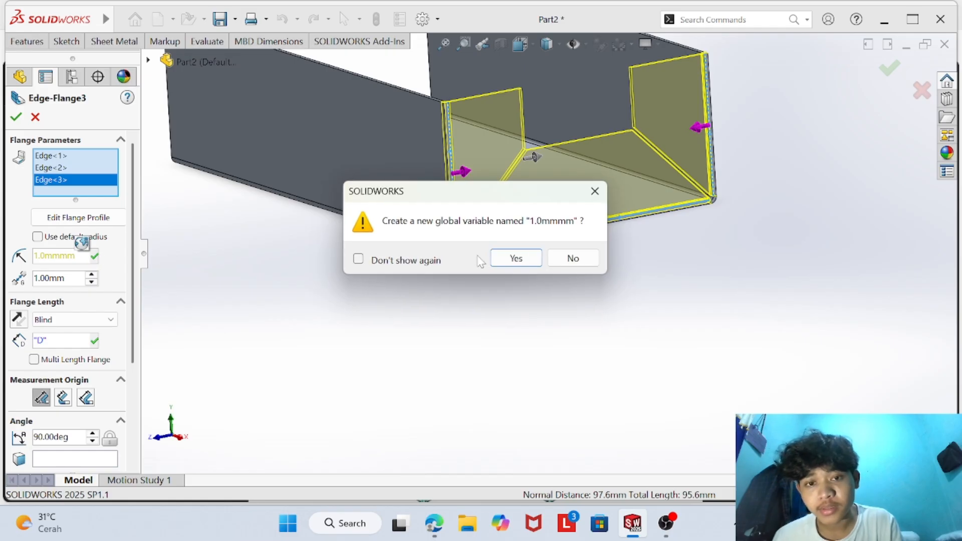
pyautogui.click(592, 189)
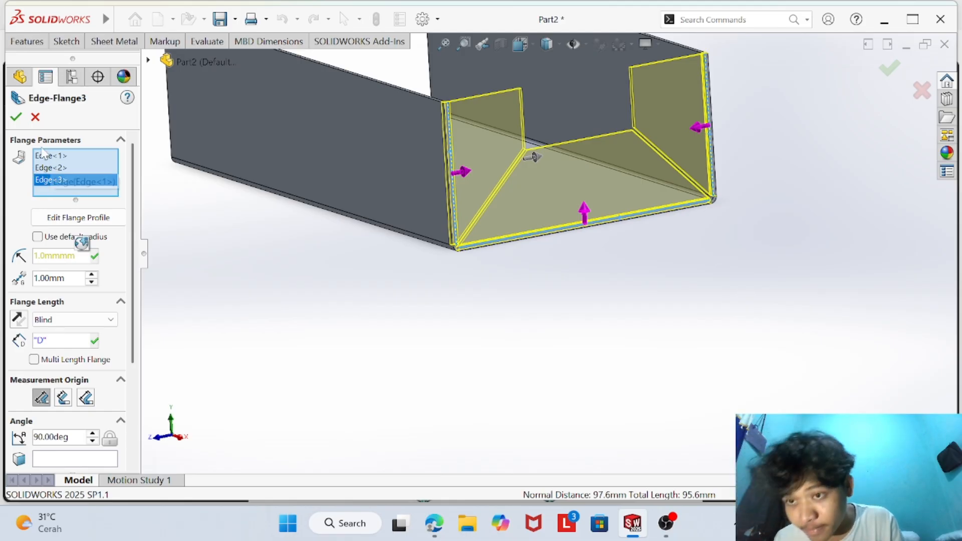
pyautogui.click(17, 116)
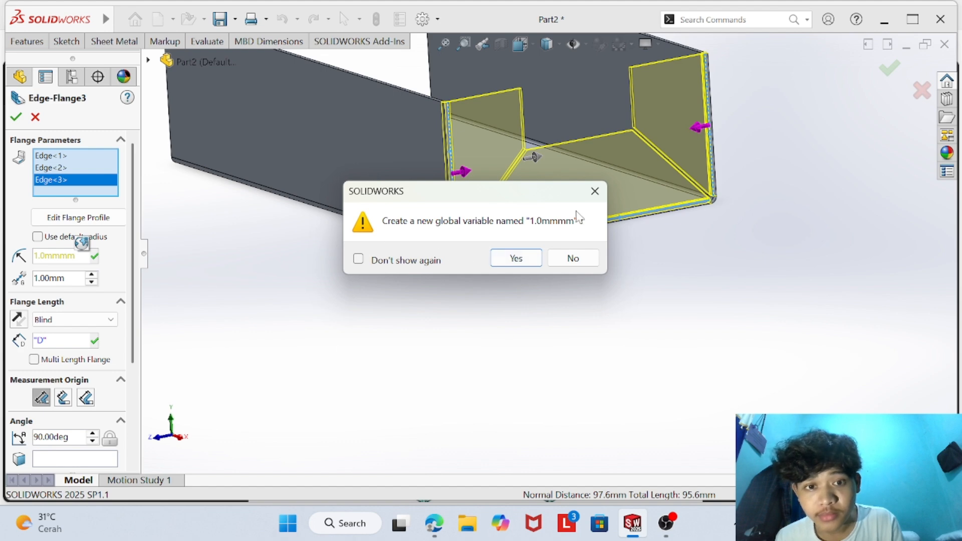
pyautogui.click(595, 191)
# - Correct the end flanges' bend radius entry to 1.00 mm and finish the edge flange
pyautogui.click(82, 244)
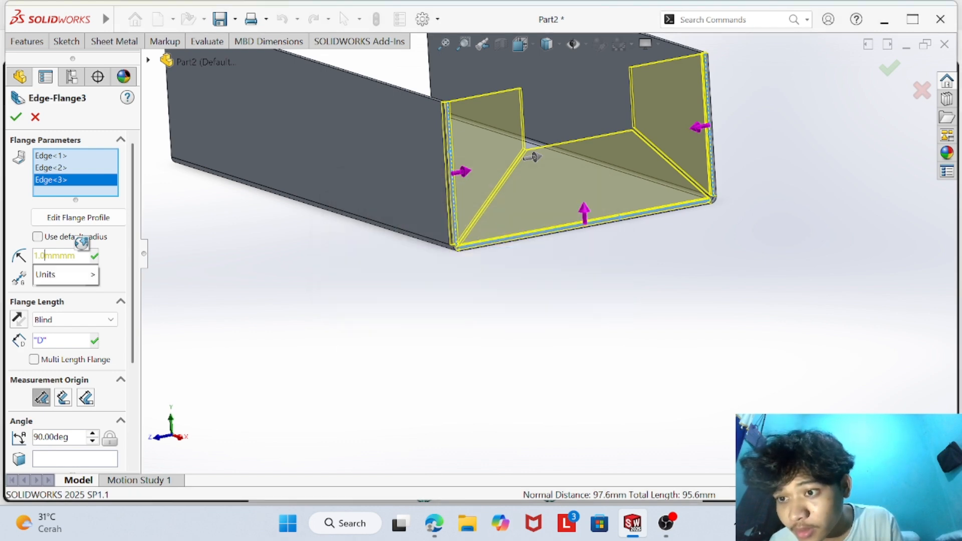
pyautogui.write('0')
pyautogui.moveTo(50, 275)
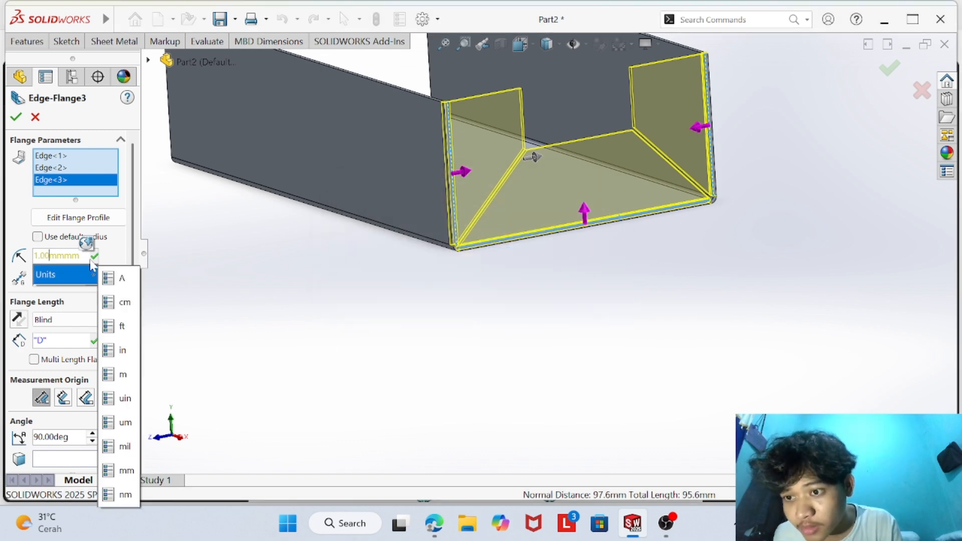
pyautogui.press('BackSpace')
pyautogui.press('BackSpace')
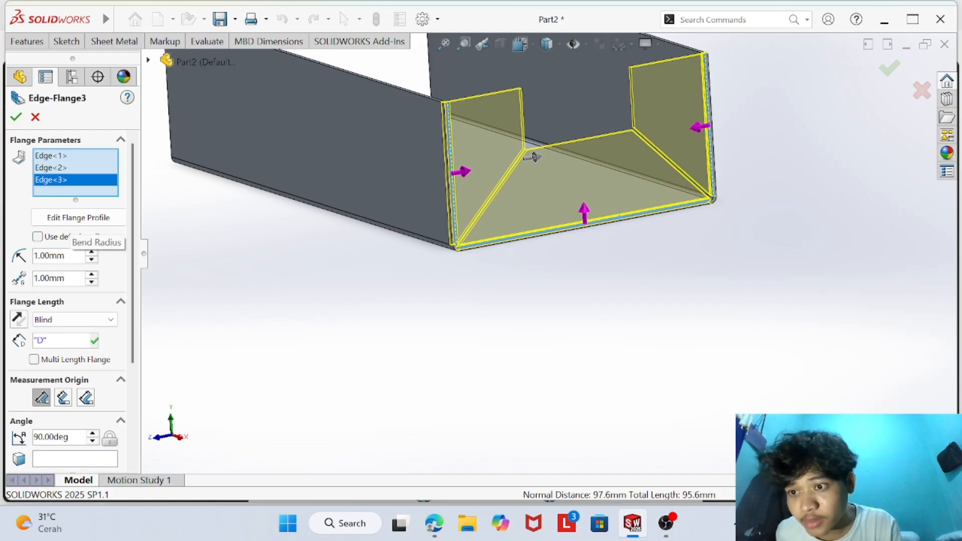
pyautogui.click(16, 117)
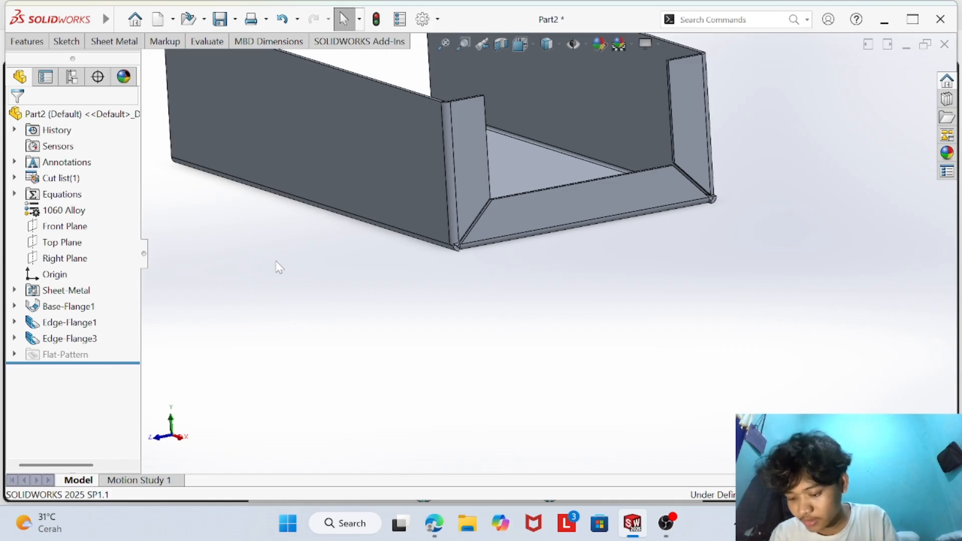
# - Start an inward edge flange about 21 mm long on the opposite end's two vertical side wall edges and base edge
pyautogui.scroll(-2, 302, 272)
pyautogui.scroll(4, 303, 272)
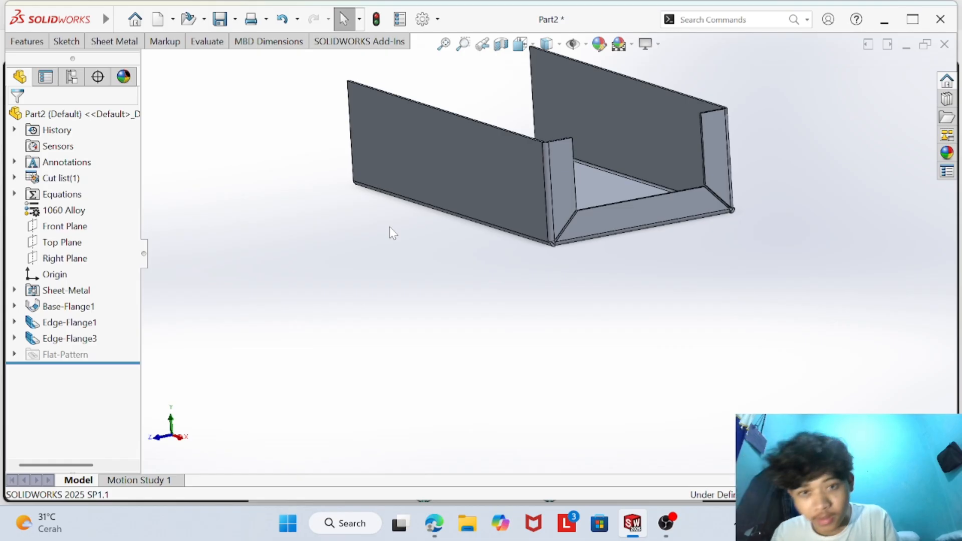
pyautogui.scroll(-3, 489, 203)
pyautogui.scroll(1, 491, 208)
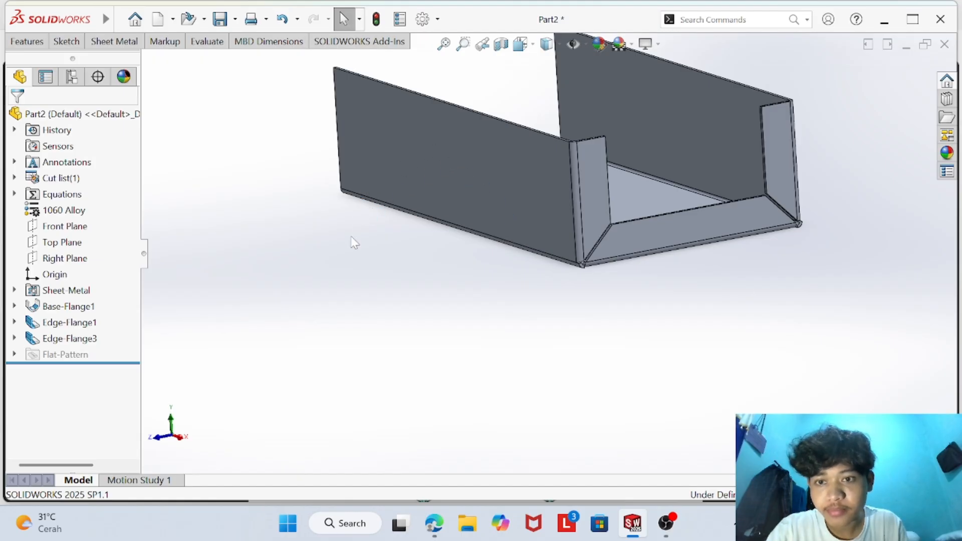
pyautogui.moveTo(350, 244); pyautogui.dragTo(522, 281, button='middle')
pyautogui.click(115, 42)
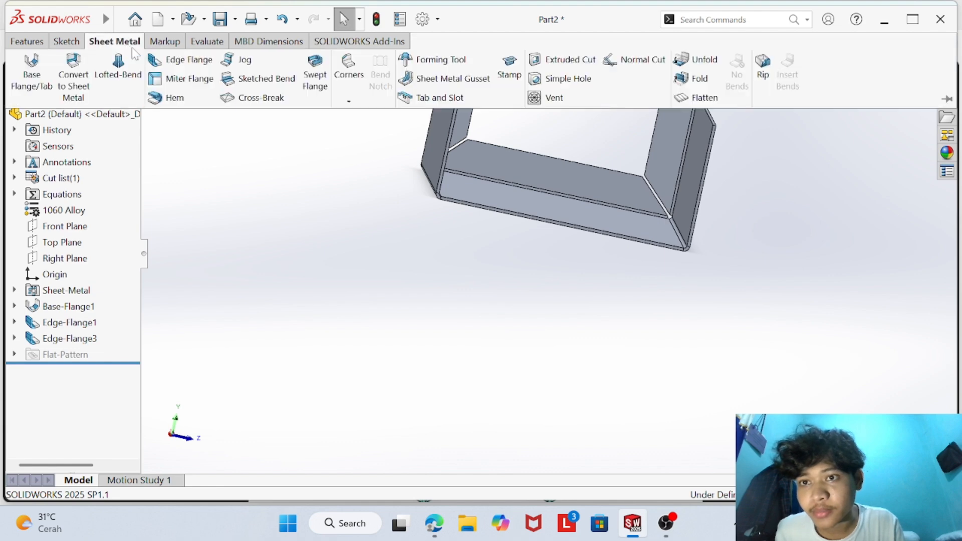
pyautogui.click(182, 60)
pyautogui.scroll(-4, 400, 170)
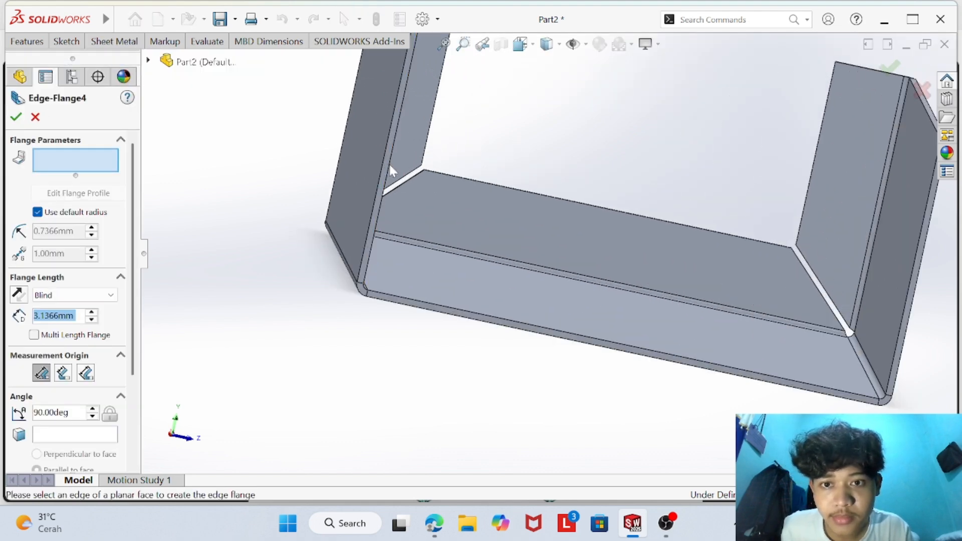
pyautogui.moveTo(388, 167); pyautogui.dragTo(502, 192)
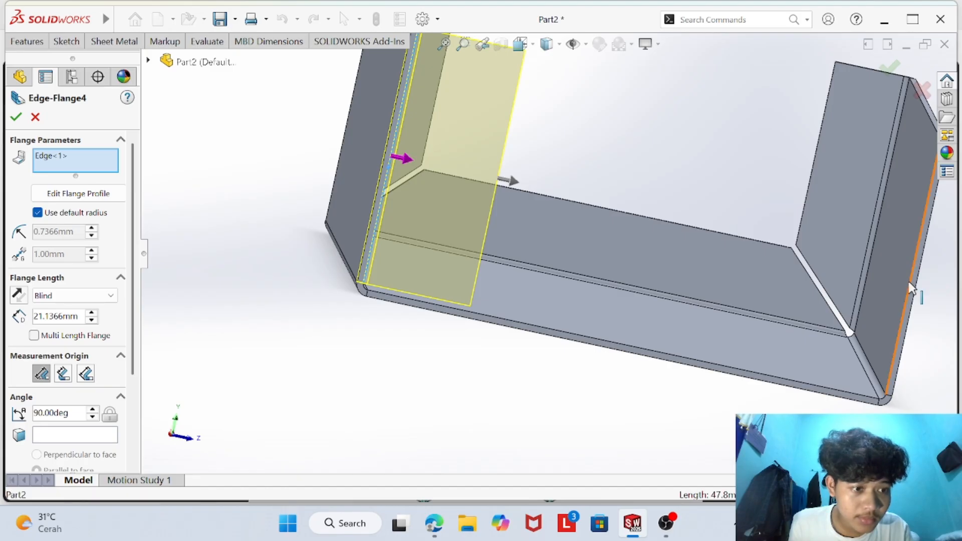
pyautogui.moveTo(909, 281); pyautogui.dragTo(801, 271)
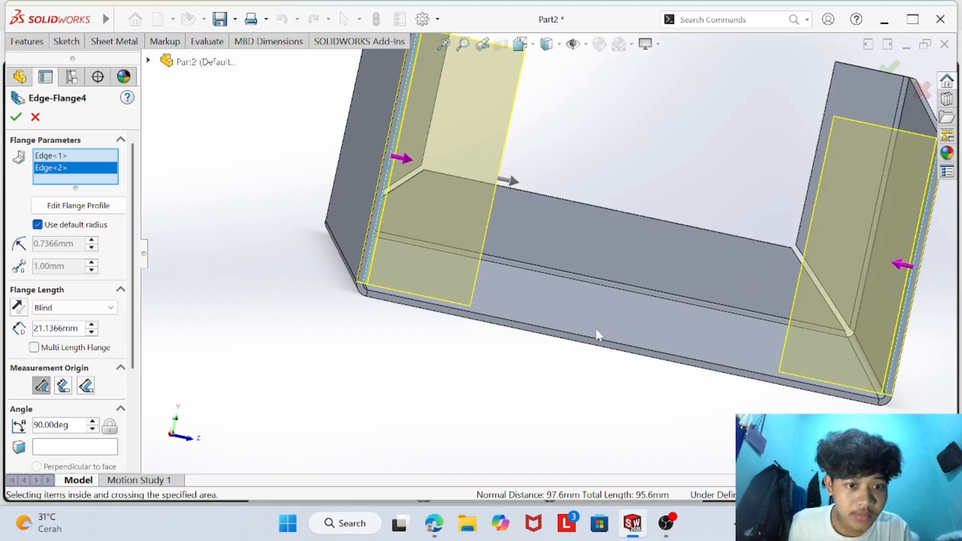
pyautogui.moveTo(602, 336); pyautogui.dragTo(611, 249)
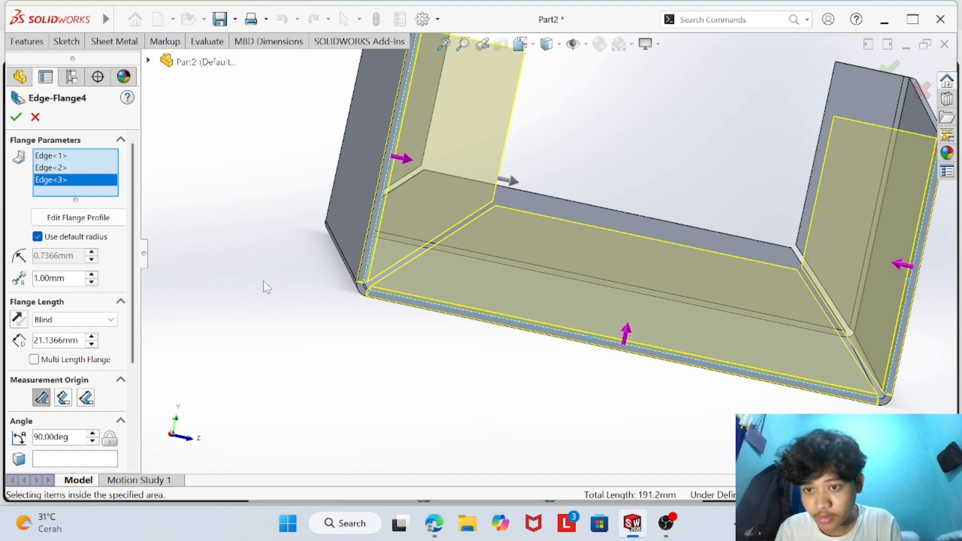
# - Link the length of the opposite end's three flanges to global variable D
pyautogui.click(78, 340)
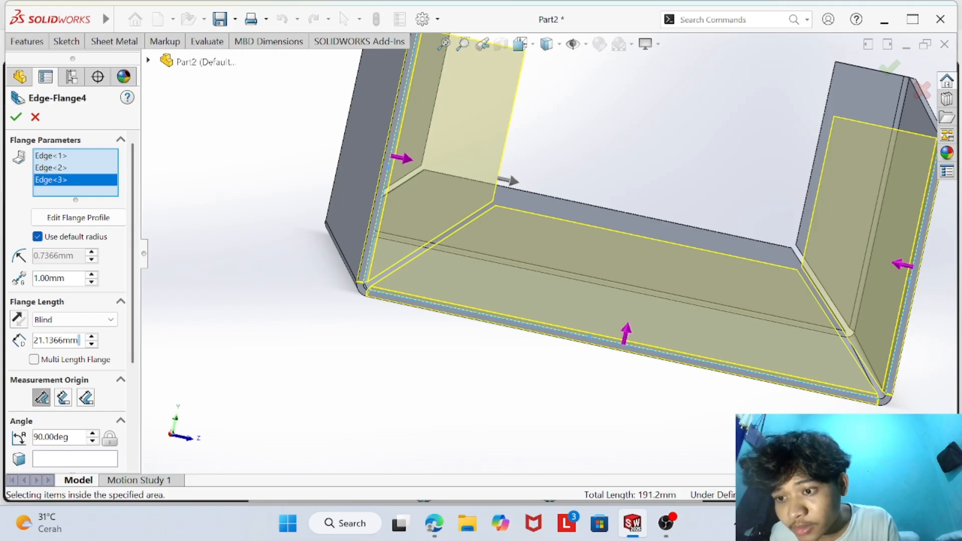
pyautogui.press('BackSpace')
pyautogui.press('BackSpace')
pyautogui.press('BackSpace')
pyautogui.press('BackSpace')
pyautogui.press('BackSpace')
pyautogui.press('BackSpace')
pyautogui.press('BackSpace')
pyautogui.press('BackSpace')
pyautogui.press('BackSpace')
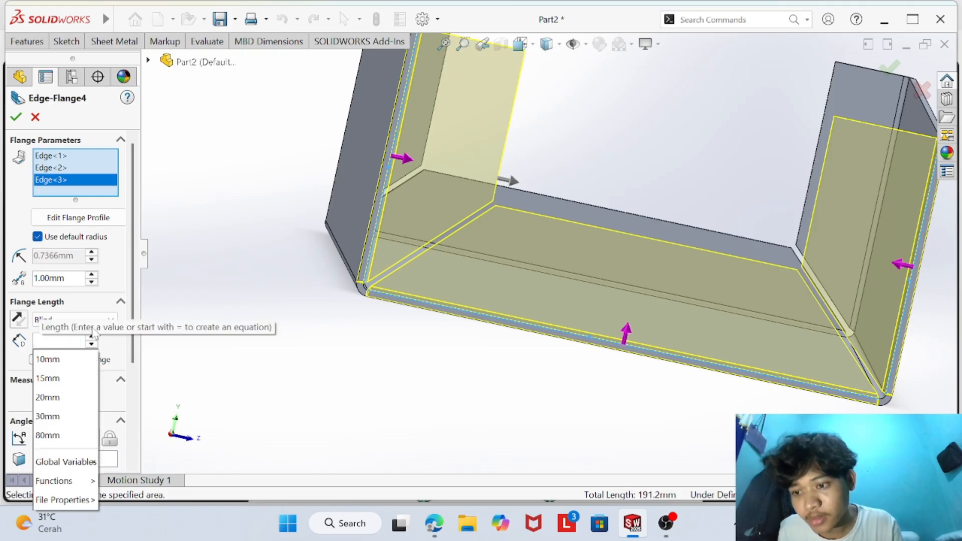
pyautogui.moveTo(77, 458)
pyautogui.click(145, 480)
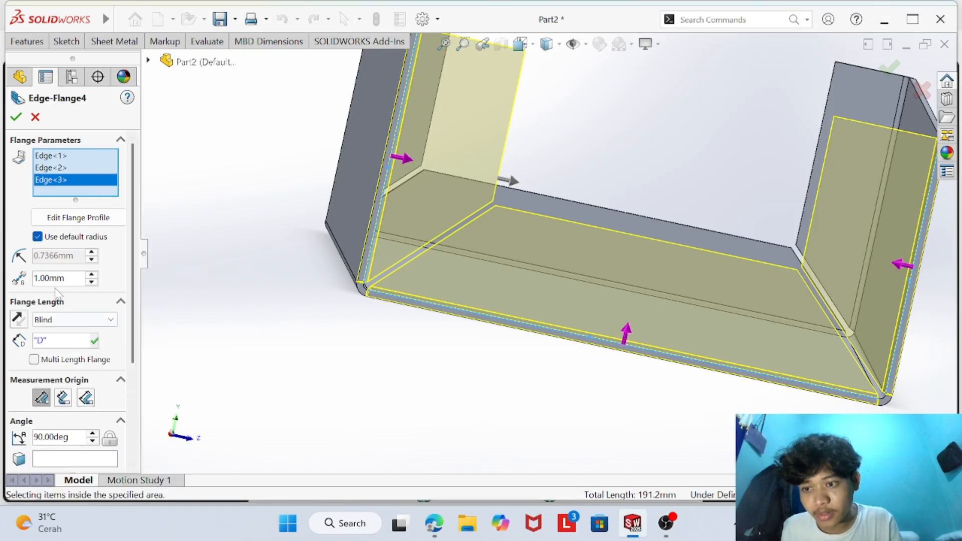
# - Override the default bend radius of the opposite end's flanges with 1 mm and finish the edge flange
pyautogui.click(38, 236)
pyautogui.press('BackSpace')
pyautogui.press('BackSpace')
pyautogui.press('BackSpace')
pyautogui.press('BackSpace')
pyautogui.press('BackSpace')
pyautogui.press('BackSpace')
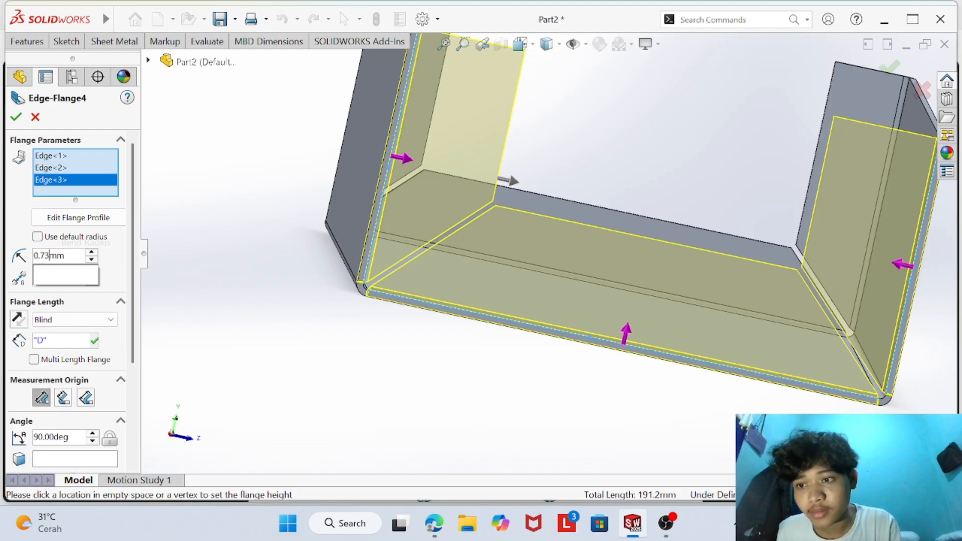
pyautogui.write('1')
pyautogui.press('Return')
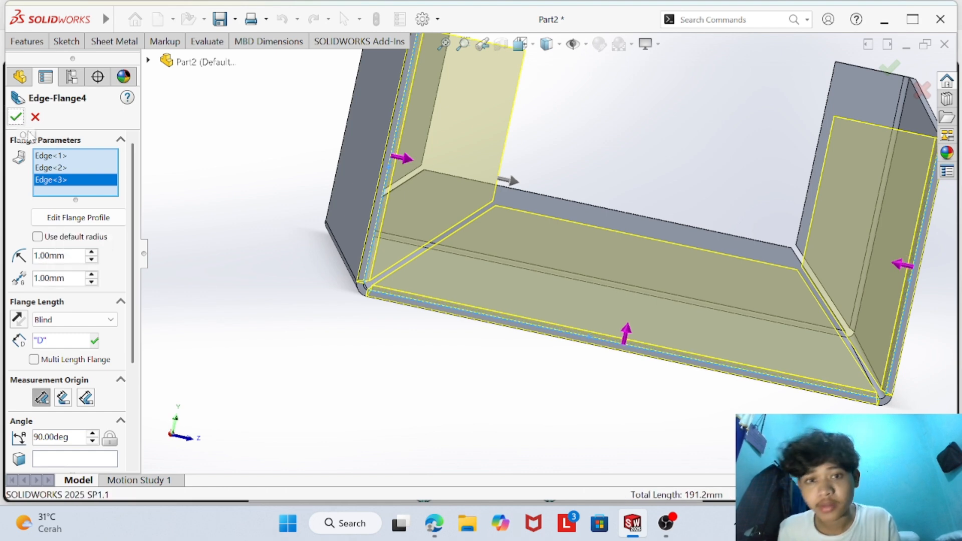
pyautogui.click(16, 119)
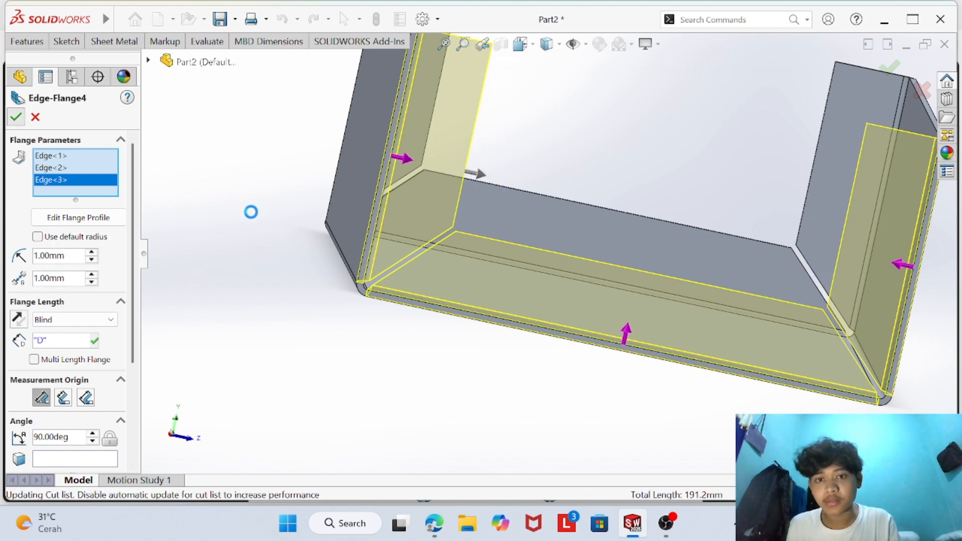
# - Inspect the corner between the end flanges and check the Question 1 specifications in the CSWP Sheet Metal PDF in the browser
pyautogui.scroll(-3, 472, 266)
pyautogui.scroll(5, 474, 267)
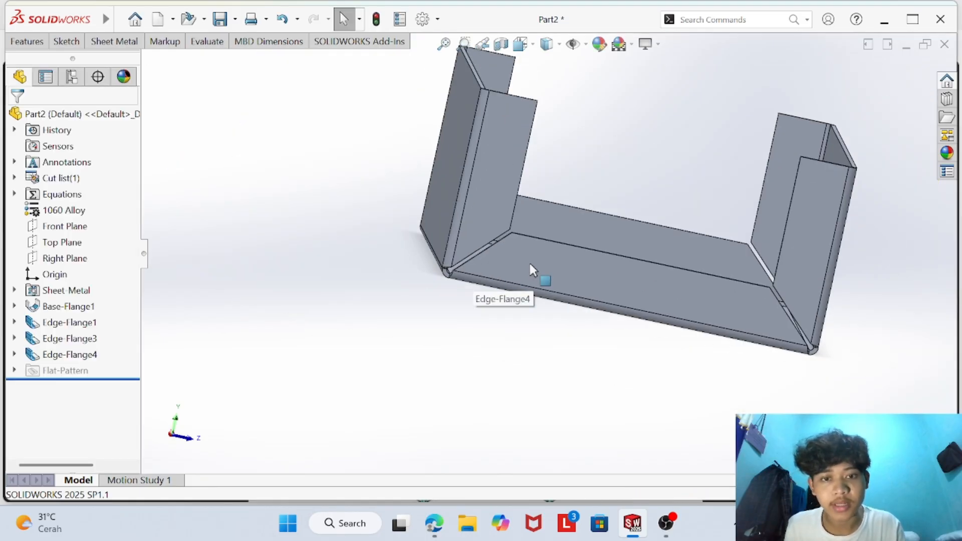
pyautogui.moveTo(528, 263); pyautogui.dragTo(548, 258, button='middle')
pyautogui.scroll(-2, 630, 269)
pyautogui.scroll(-3, 597, 356)
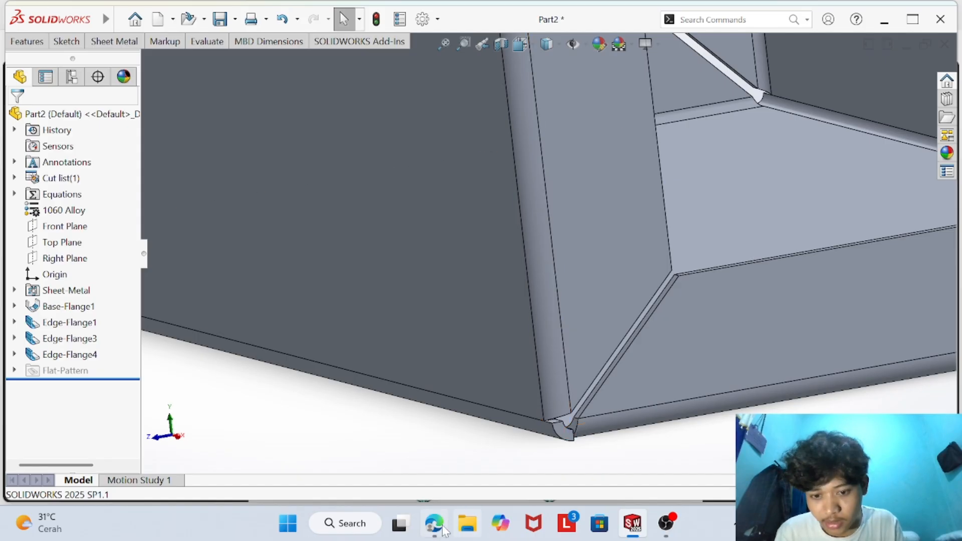
pyautogui.moveTo(438, 533)
pyautogui.click(433, 450)
pyautogui.scroll(-5, 432, 444)
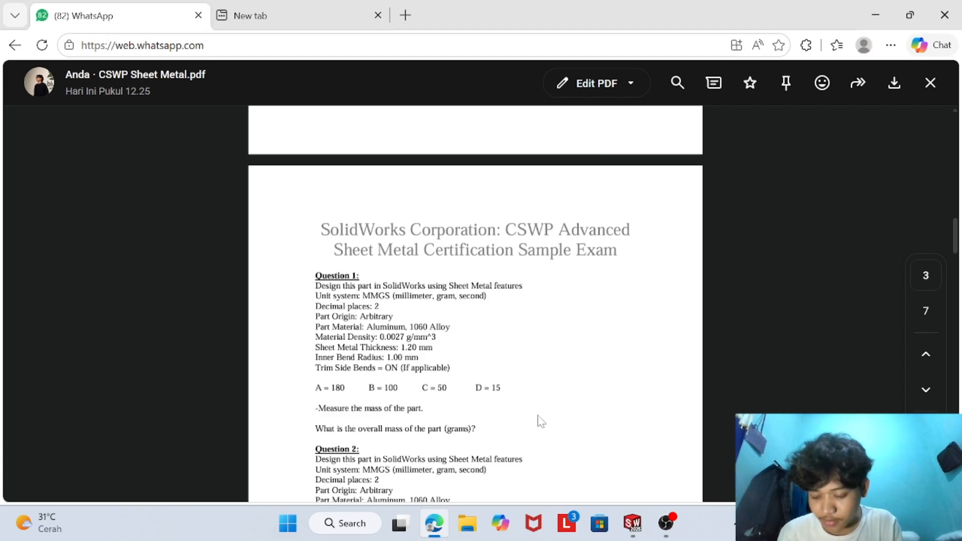
pyautogui.click(632, 523)
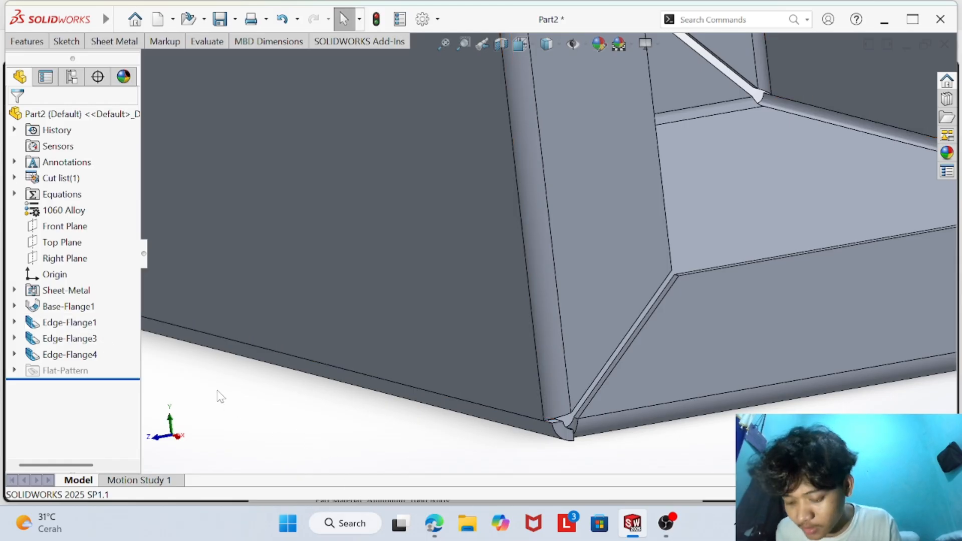
pyautogui.scroll(-3, 257, 401)
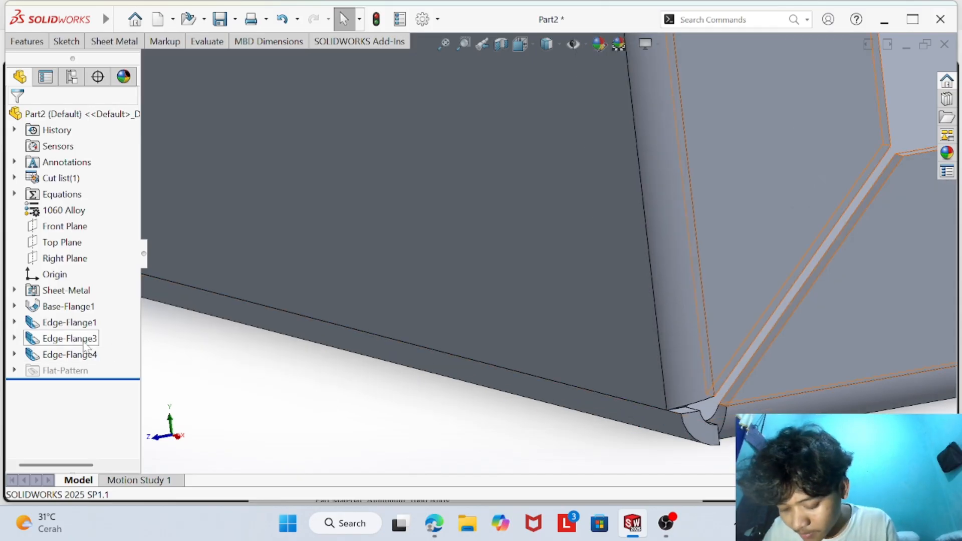
pyautogui.moveTo(266, 284); pyautogui.dragTo(296, 286, button='middle')
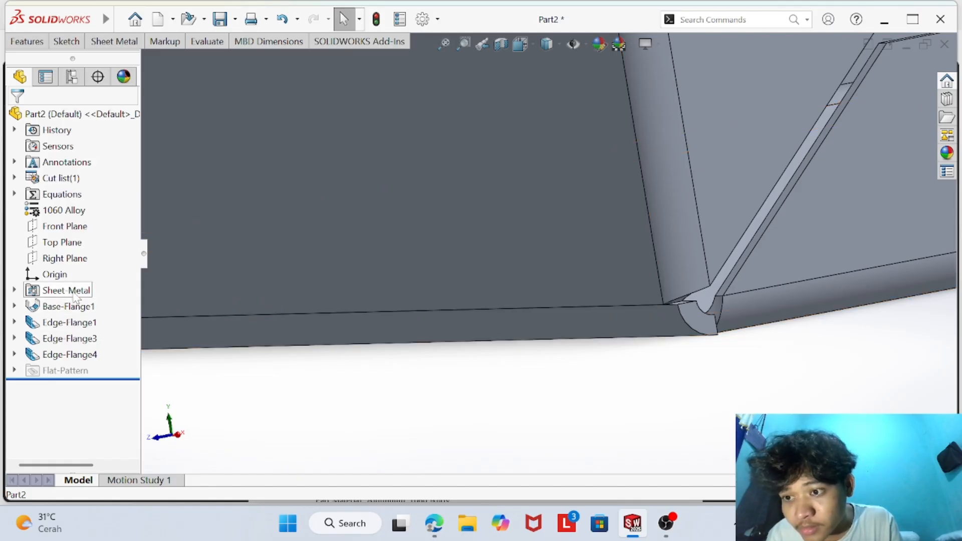
pyautogui.rightClick(77, 296)
pyautogui.click(265, 411)
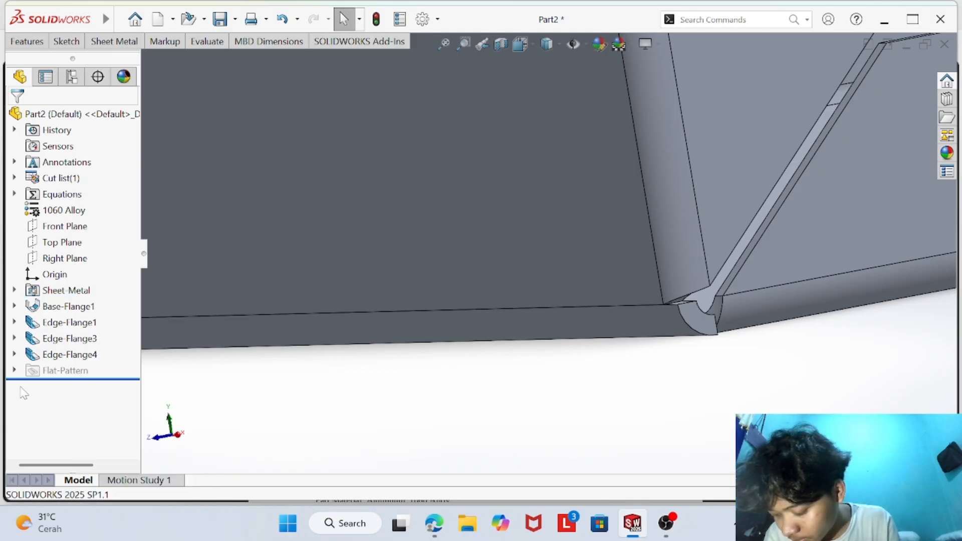
pyautogui.rightClick(83, 339)
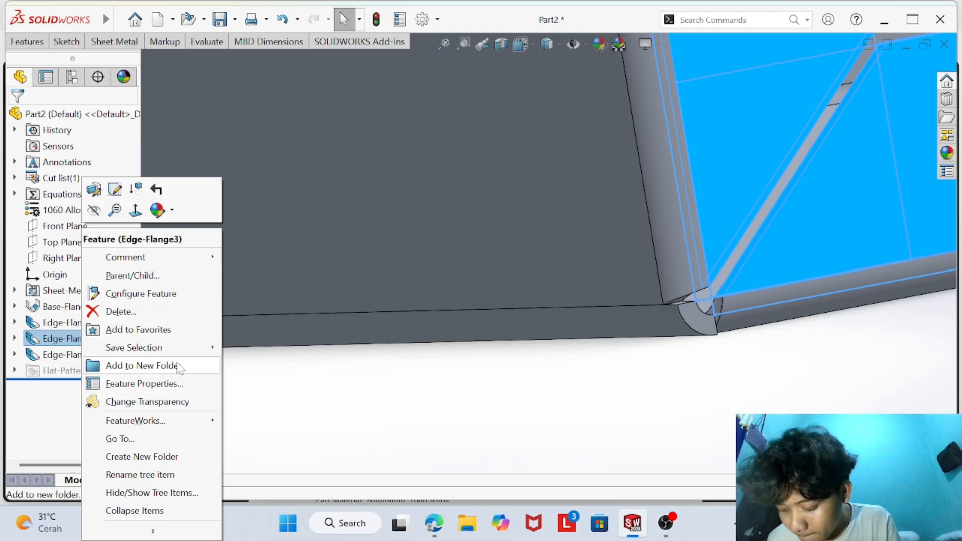
pyautogui.click(241, 380)
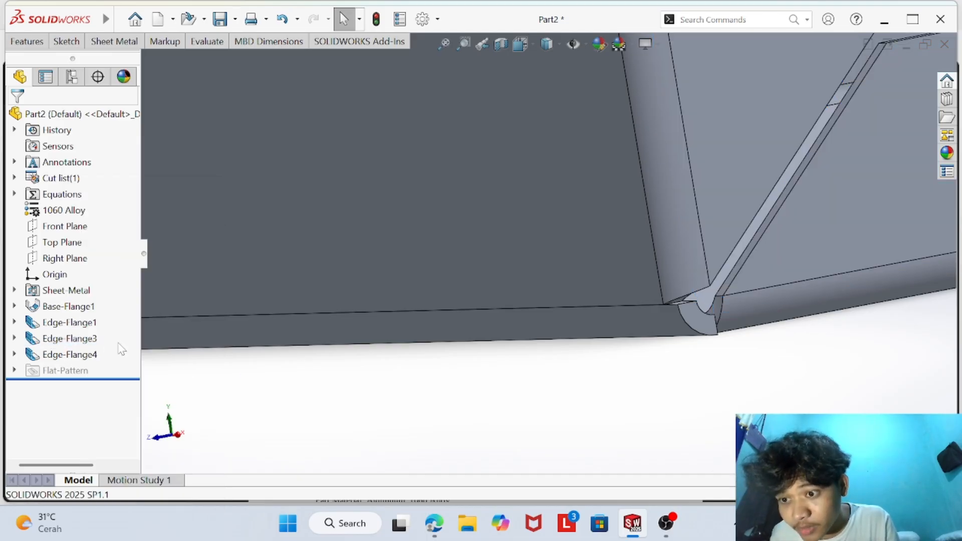
# - Edit the near end's Edge-Flange3: set the flange length to 5 mm and turn on trimming of side bends
pyautogui.click(80, 340)
pyautogui.click(80, 339)
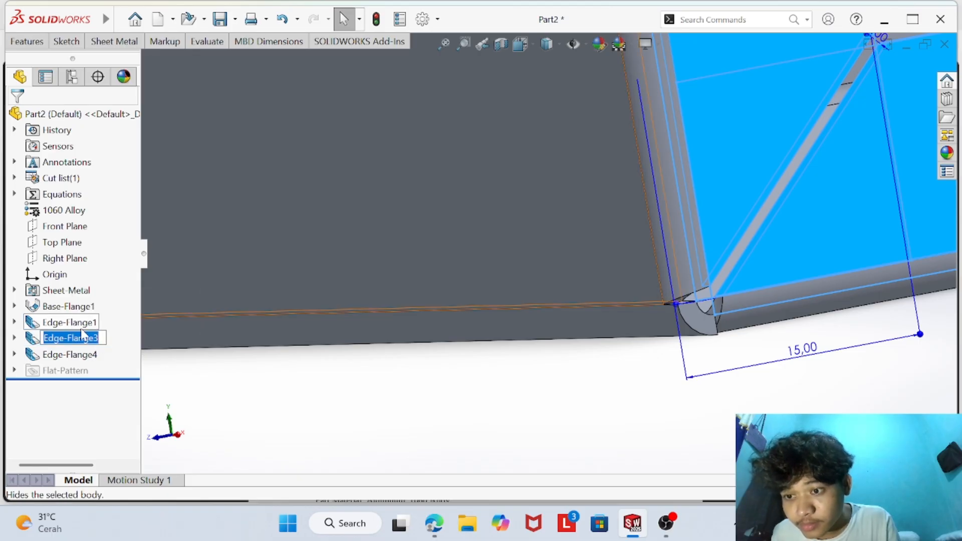
pyautogui.rightClick(75, 343)
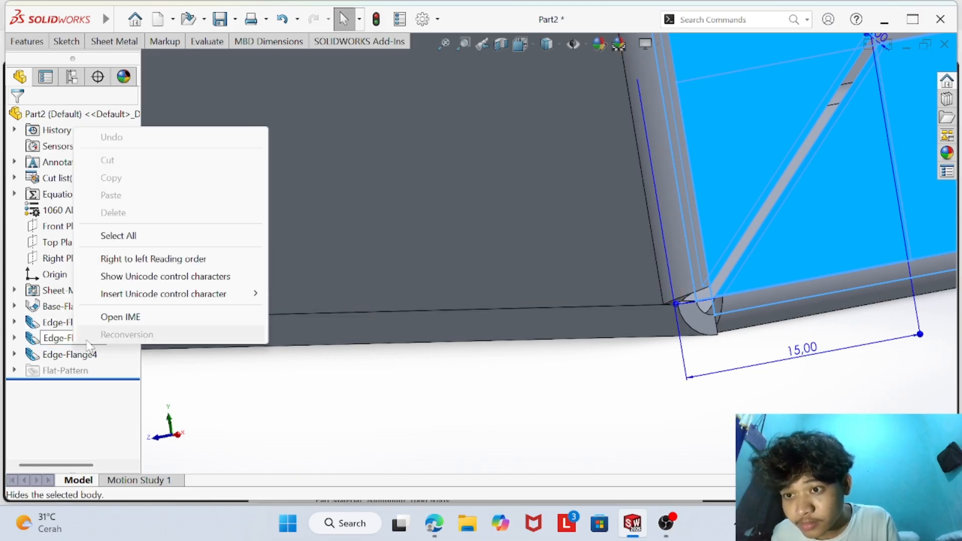
pyautogui.click(99, 364)
pyautogui.click(76, 338)
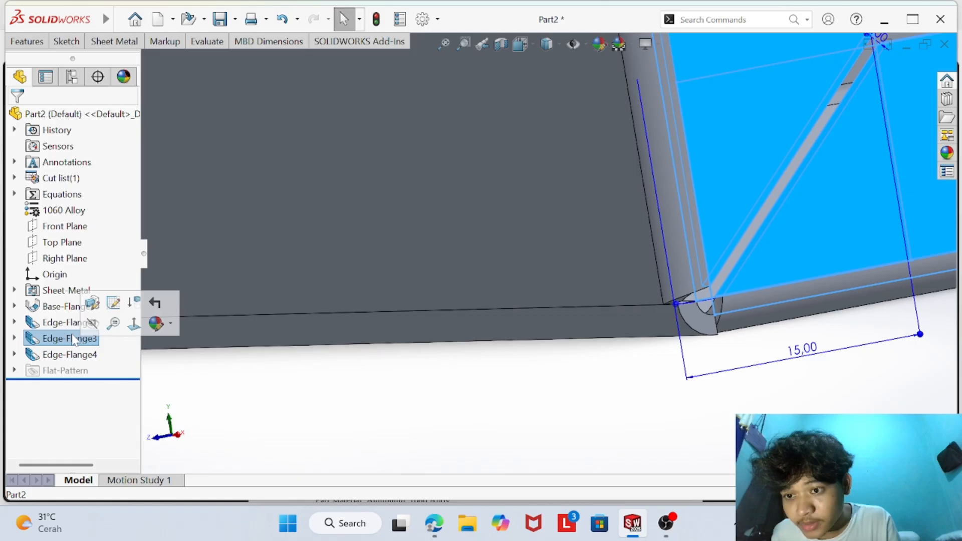
pyautogui.click(99, 304)
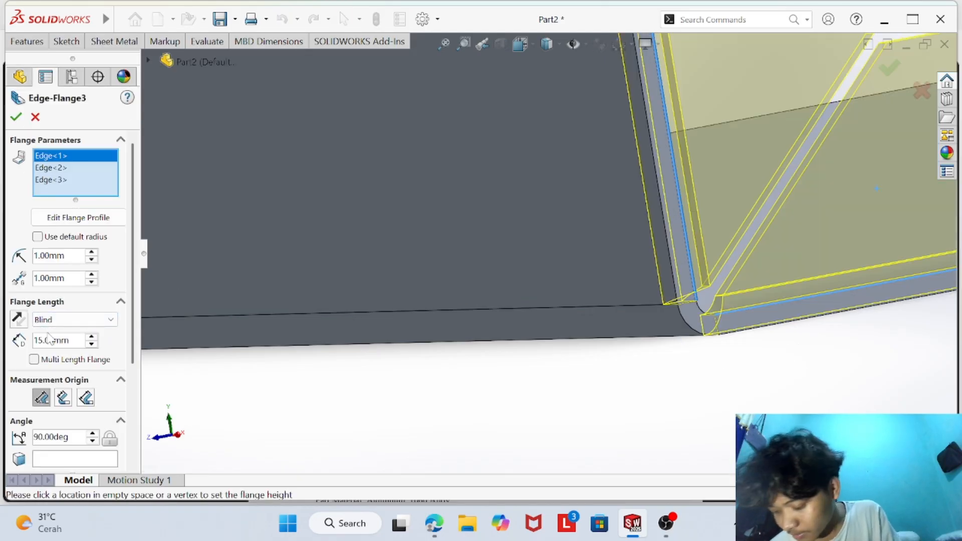
pyautogui.press('BackSpace')
pyautogui.press('Return')
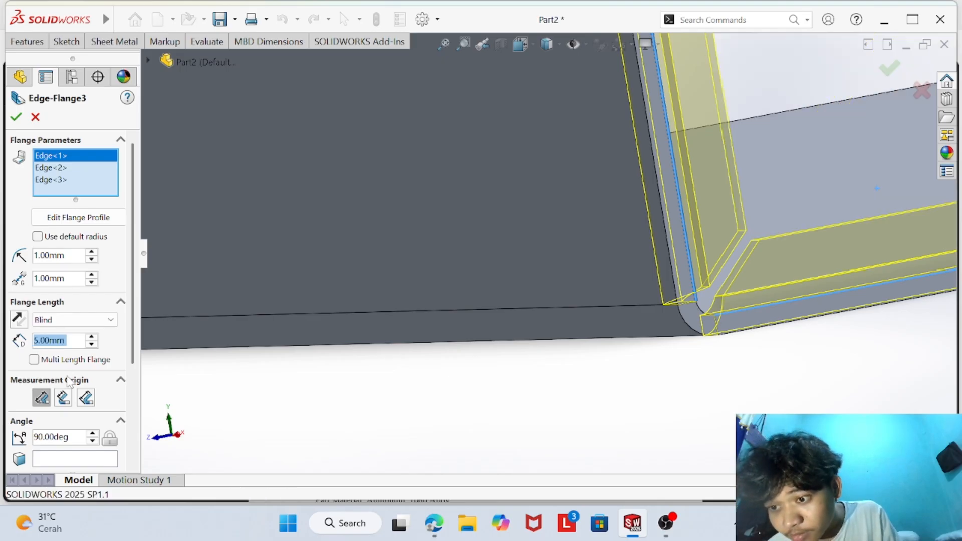
pyautogui.scroll(-3, 71, 383)
pyautogui.click(39, 406)
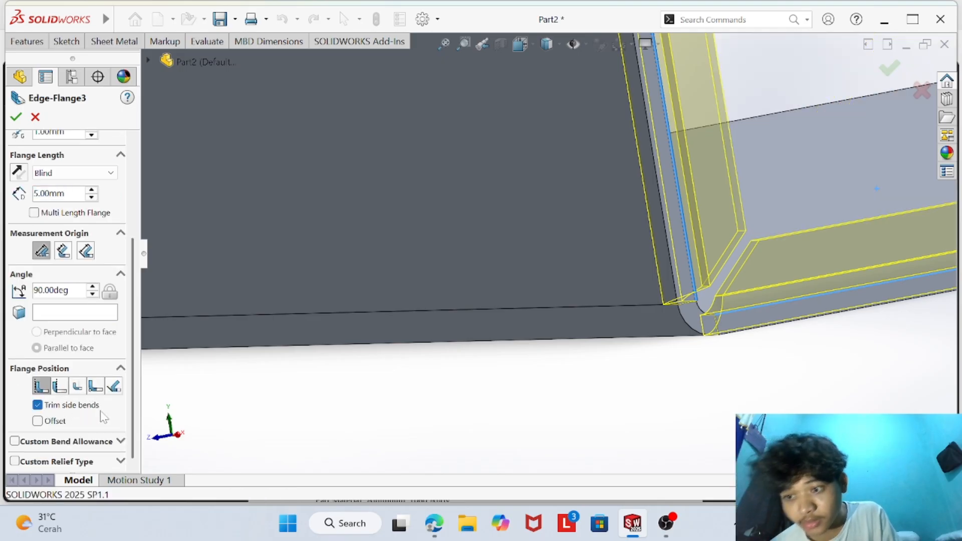
pyautogui.click(16, 116)
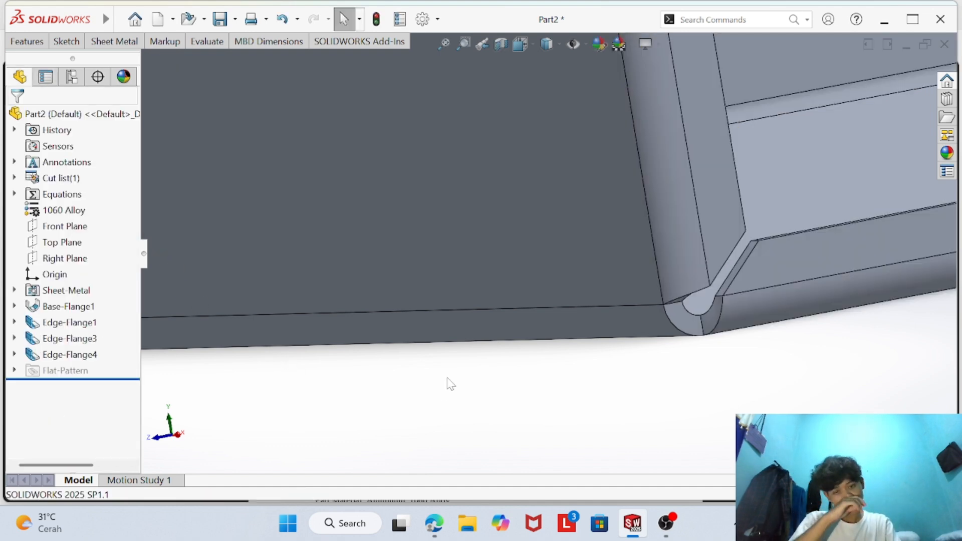
# - Review the shortened near end flanges and undo the last edit of the edge flange
pyautogui.moveTo(449, 384); pyautogui.dragTo(722, 181, button='middle')
pyautogui.scroll(2, 721, 176)
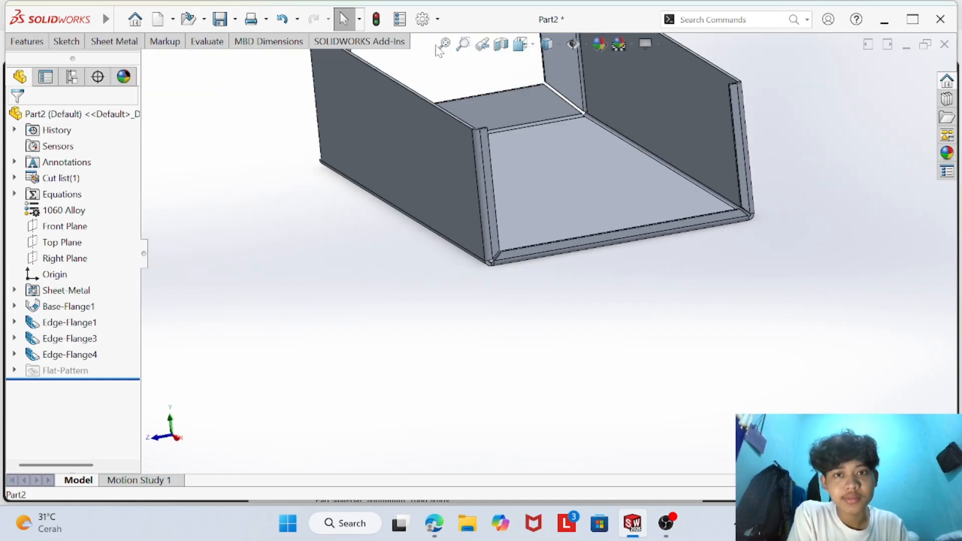
pyautogui.click(442, 46)
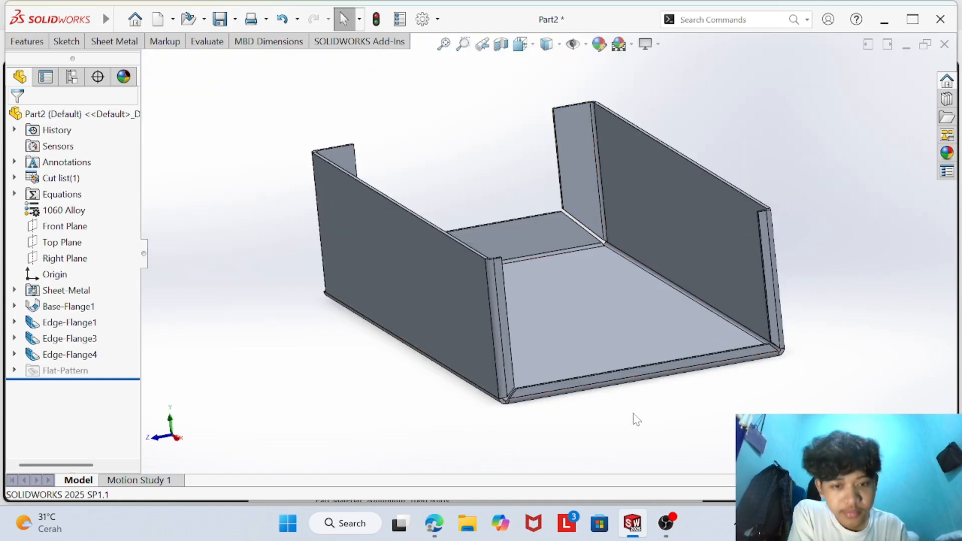
pyautogui.moveTo(606, 421); pyautogui.dragTo(622, 456, button='middle')
pyautogui.hotkey('ctrl', 'z')
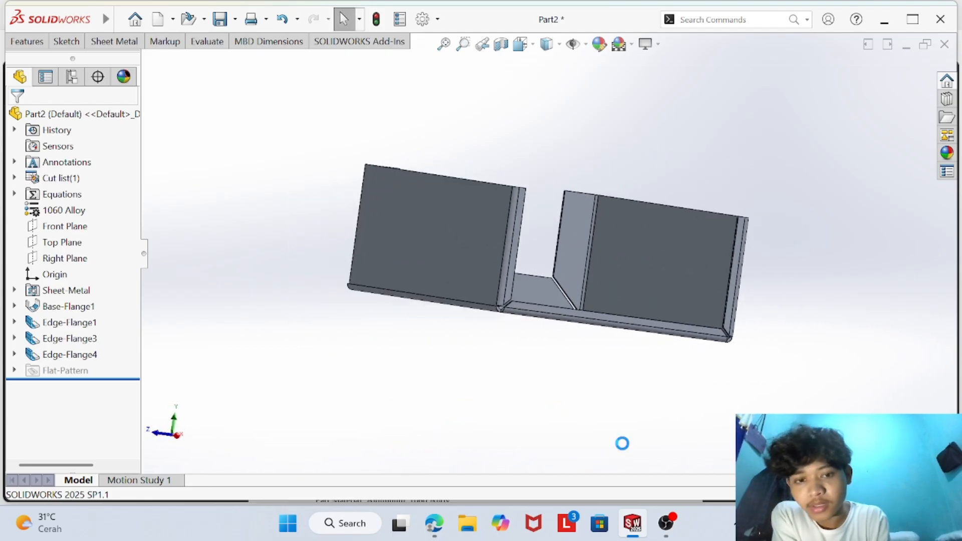
pyautogui.scroll(-5, 523, 337)
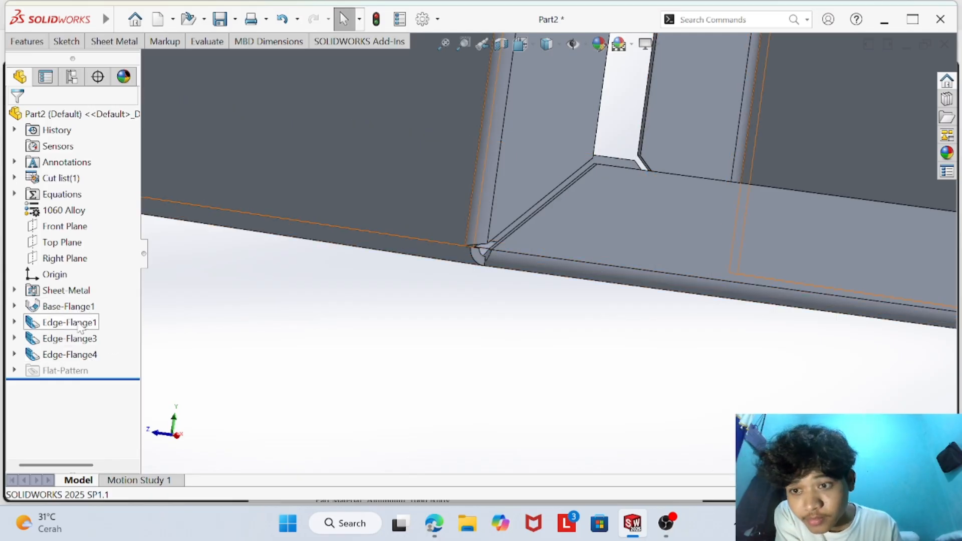
pyautogui.rightClick(74, 308)
pyautogui.click(74, 307)
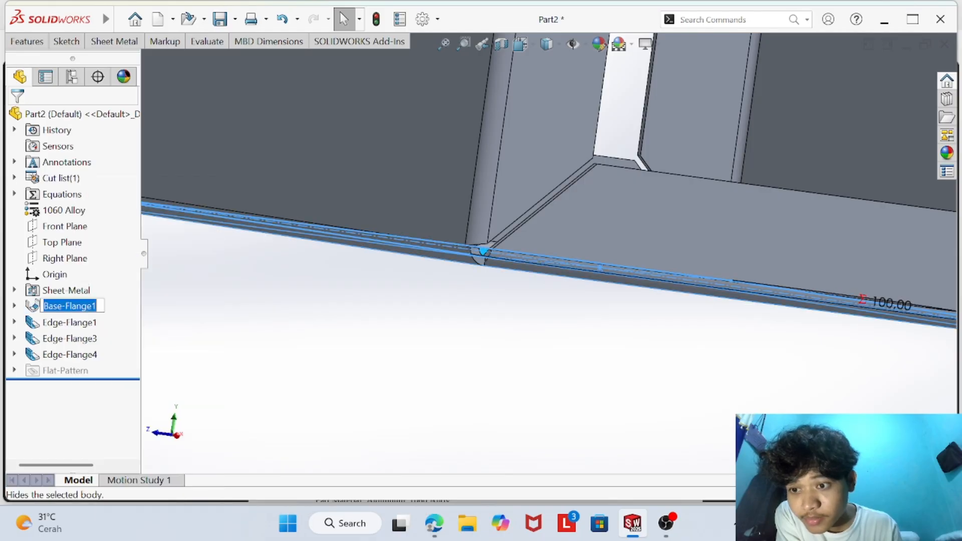
pyautogui.click(149, 323)
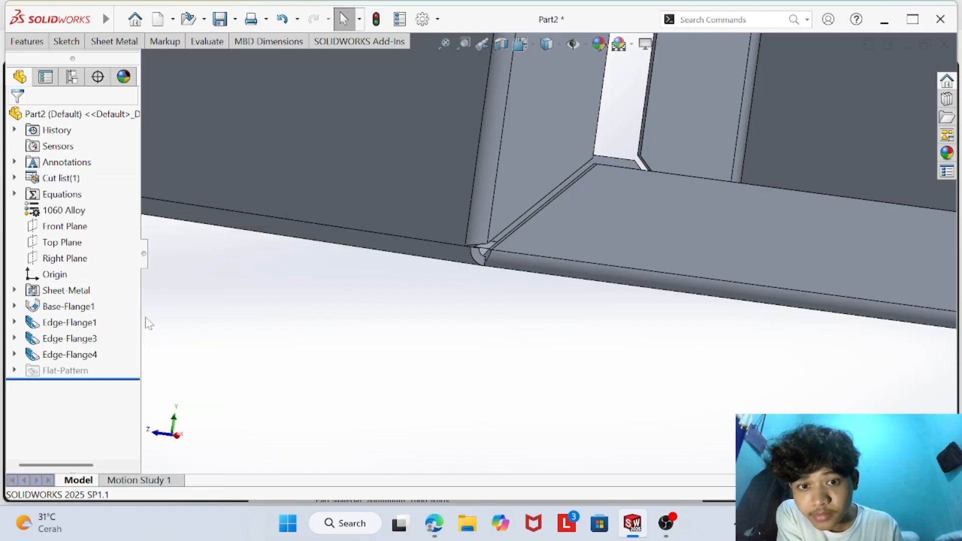
pyautogui.click(70, 306)
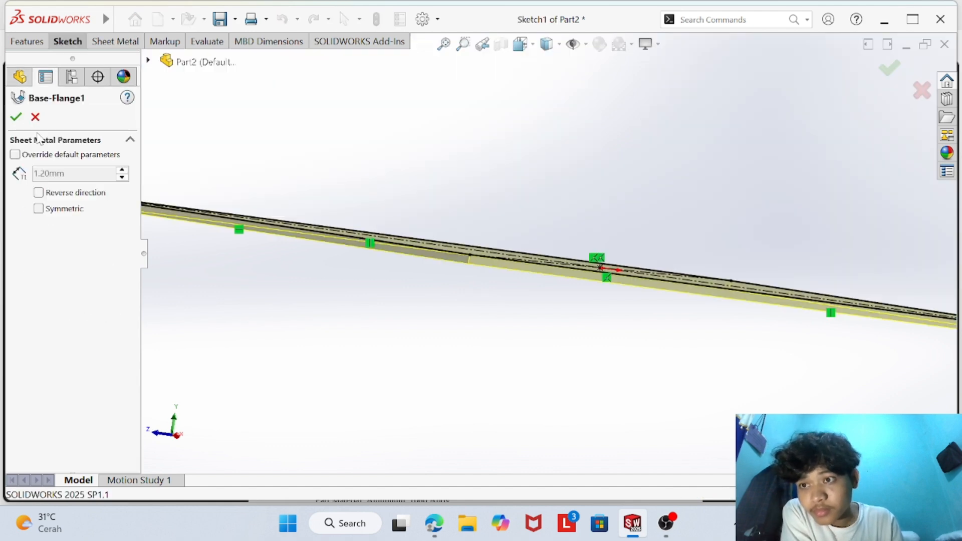
pyautogui.click(35, 117)
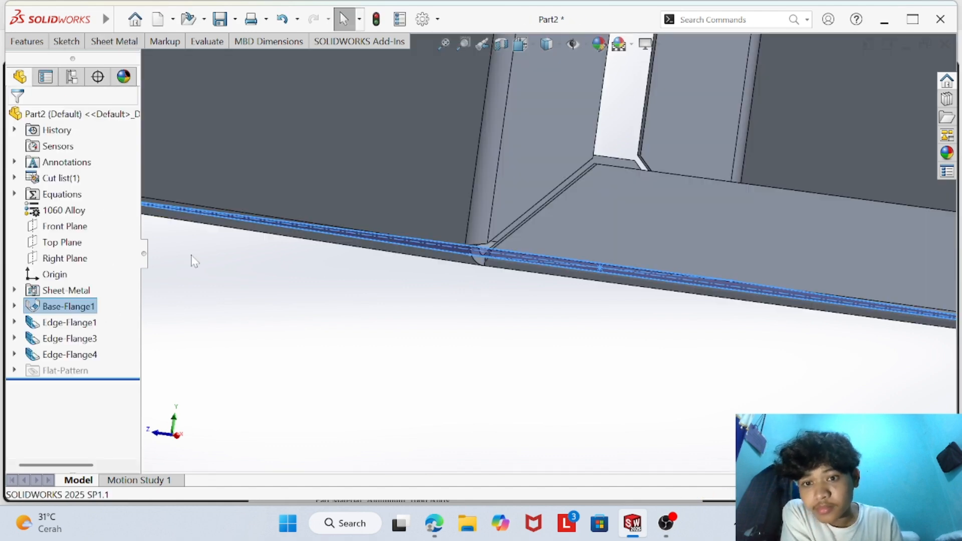
# - Turn on Trim side bends for the near end's Edge-Flange3, keeping its flange length at 15 mm
pyautogui.click(85, 326)
pyautogui.click(81, 340)
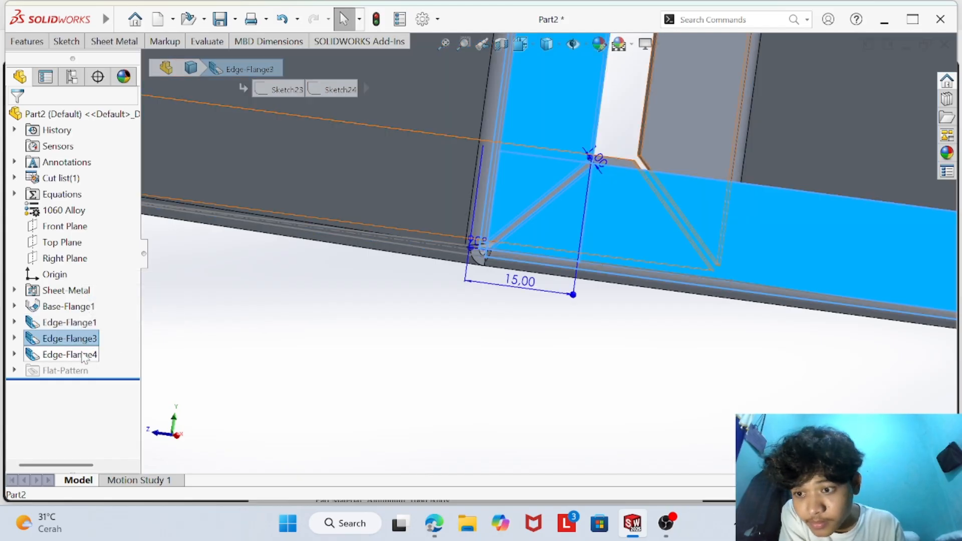
pyautogui.click(84, 356)
pyautogui.click(80, 339)
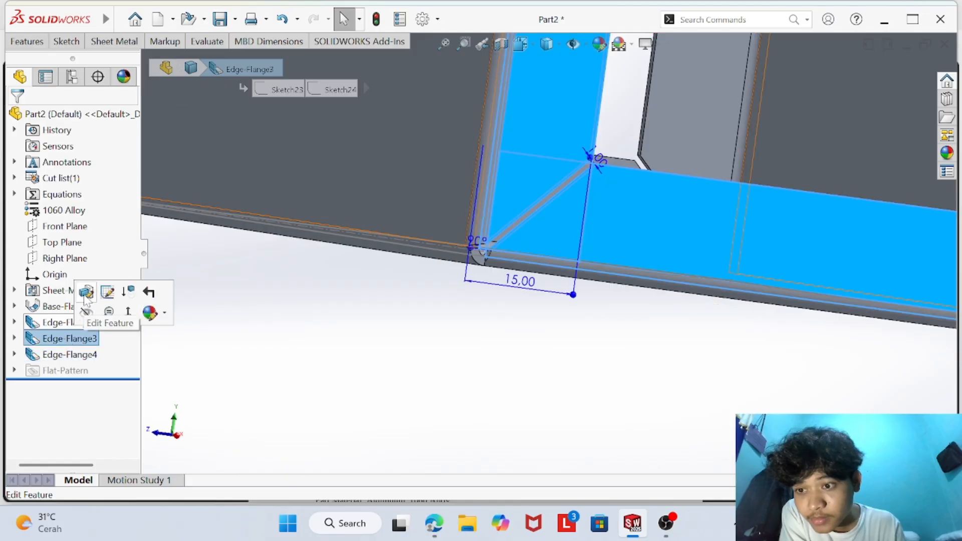
pyautogui.click(87, 295)
pyautogui.scroll(-3, 57, 317)
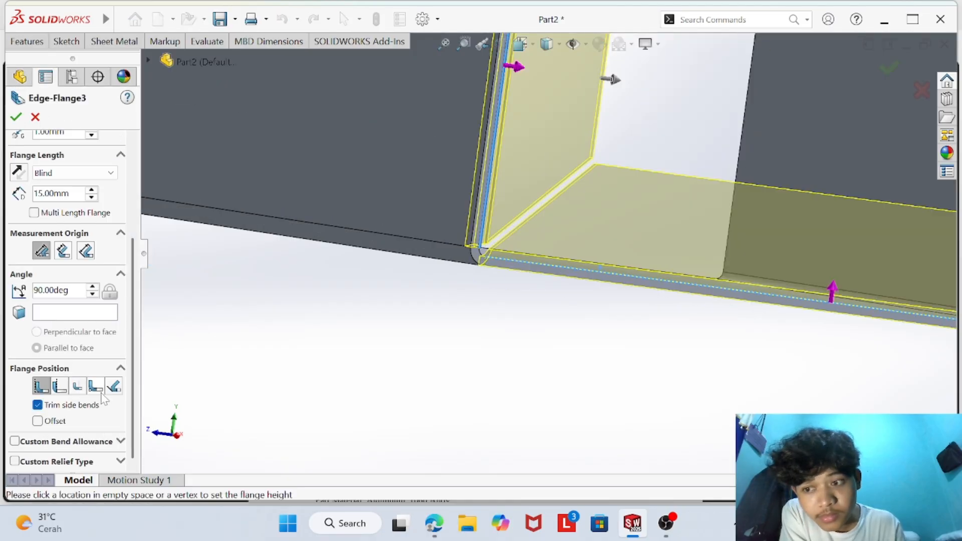
pyautogui.click(14, 118)
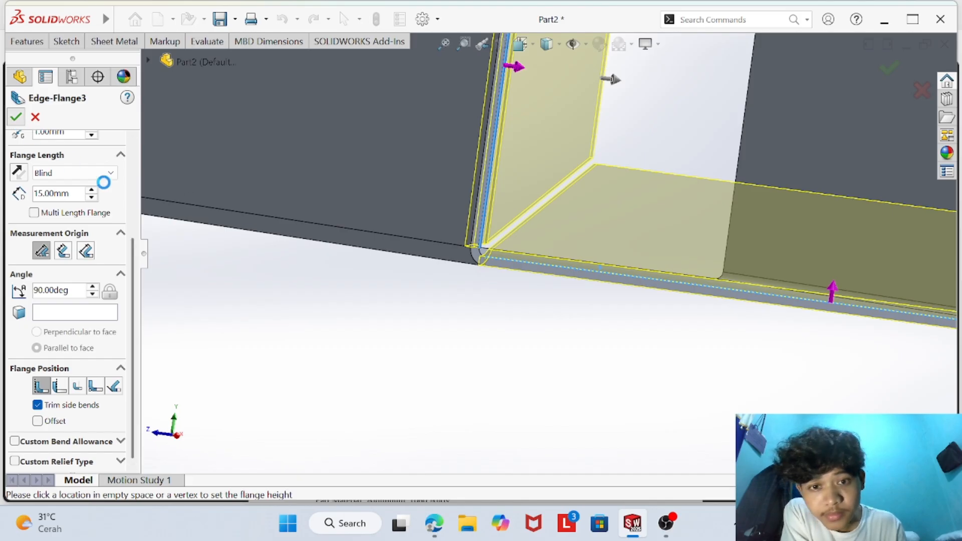
# - Inspect the trimmed corner and check the flange hole sizes and positions on the primary part drawing in the browser's CSWP Sheet Metal PDF
pyautogui.scroll(10, 451, 294)
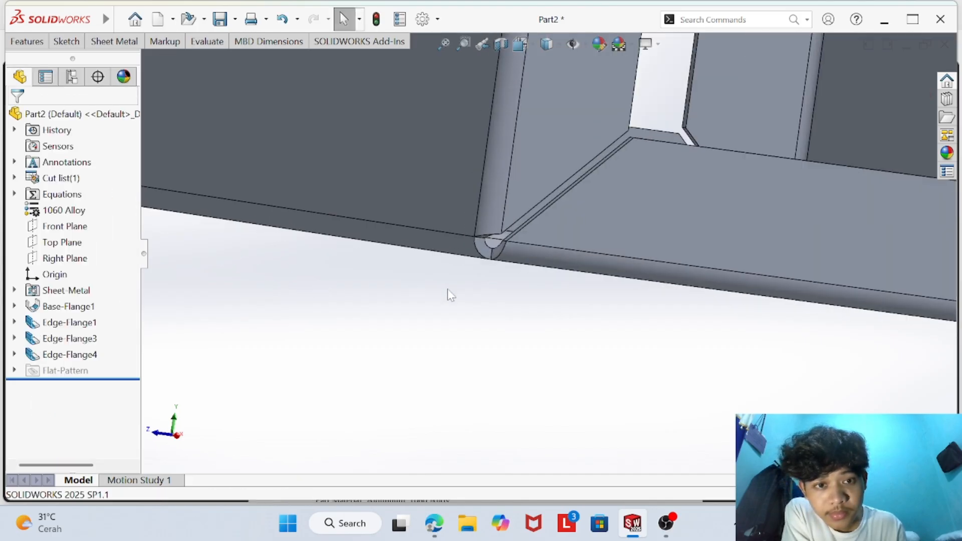
pyautogui.moveTo(451, 296); pyautogui.dragTo(629, 205, button='middle')
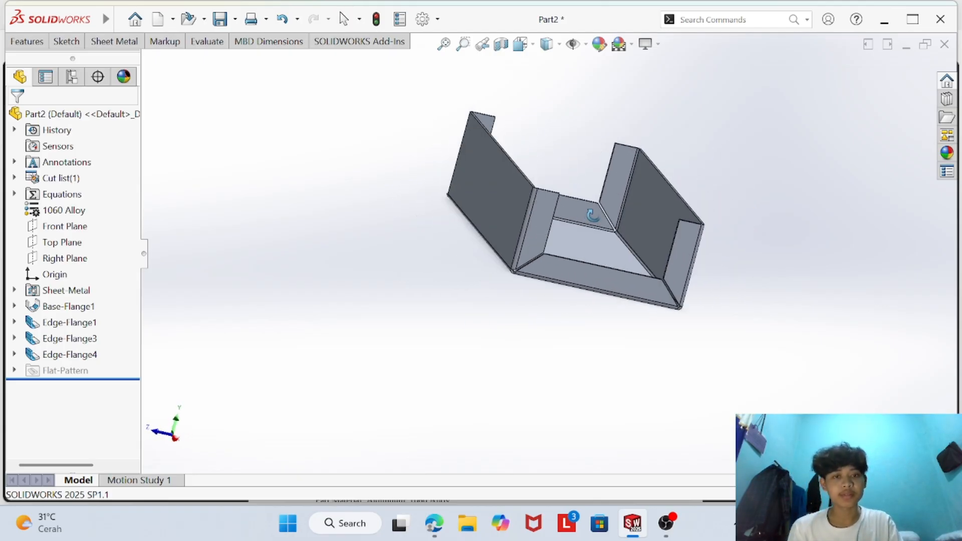
pyautogui.scroll(-4, 629, 205)
pyautogui.click(434, 523)
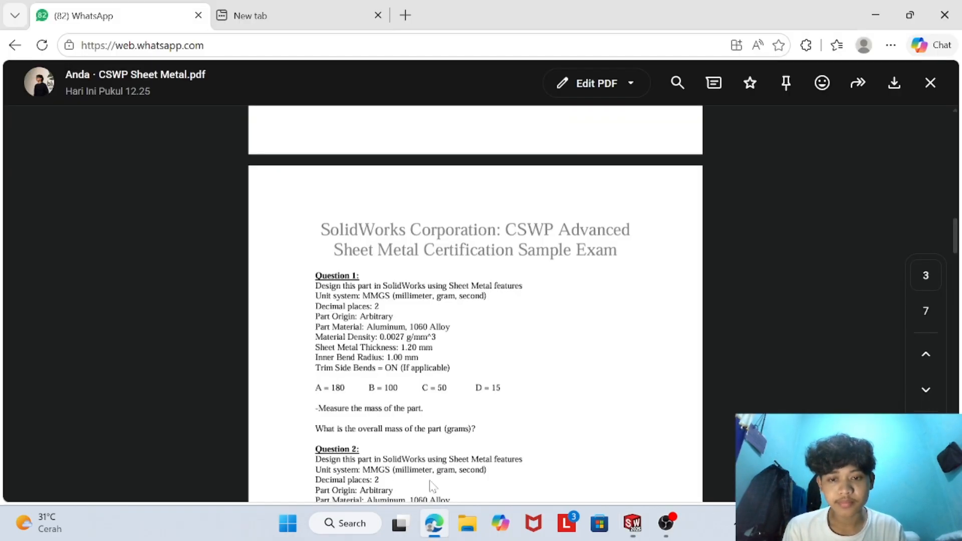
pyautogui.scroll(6, 451, 396)
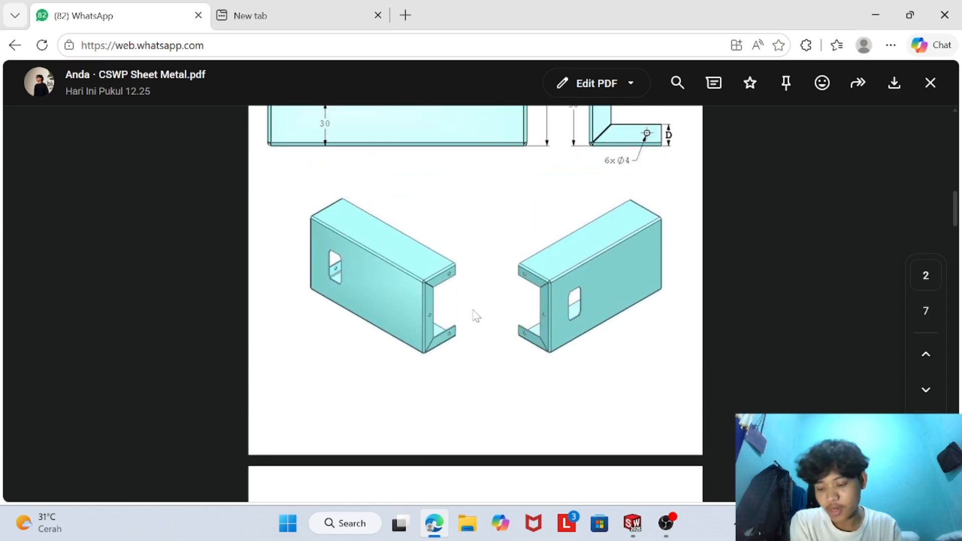
pyautogui.scroll(4, 474, 313)
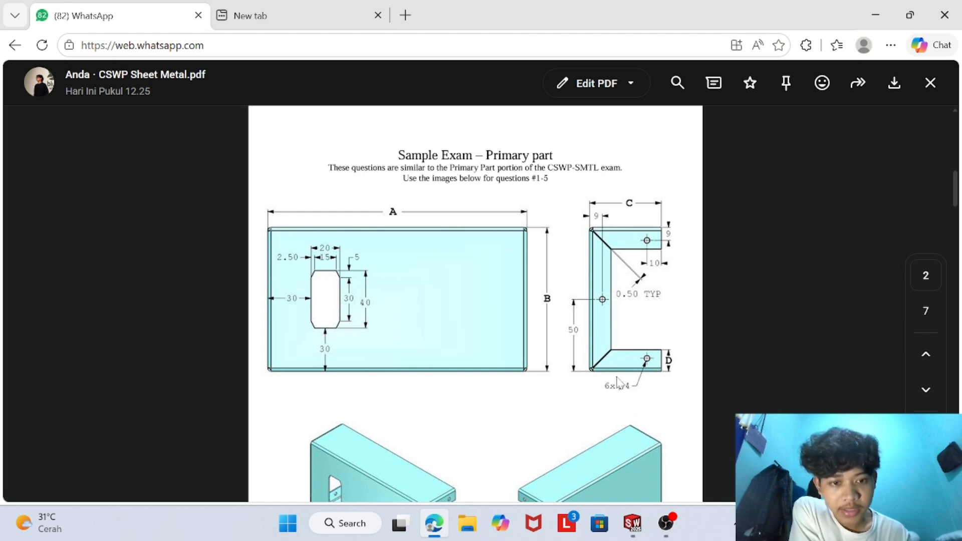
pyautogui.click(633, 523)
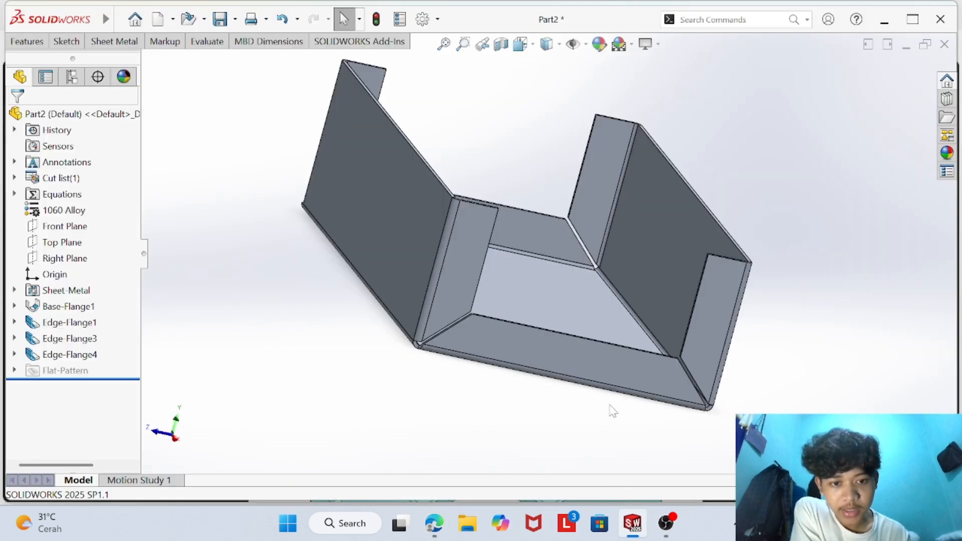
# - Start a sketch on one vertical end flange's face and draw a circle about 2.7 mm in radius near its upper end
pyautogui.rightClick(699, 326)
pyautogui.click(736, 136)
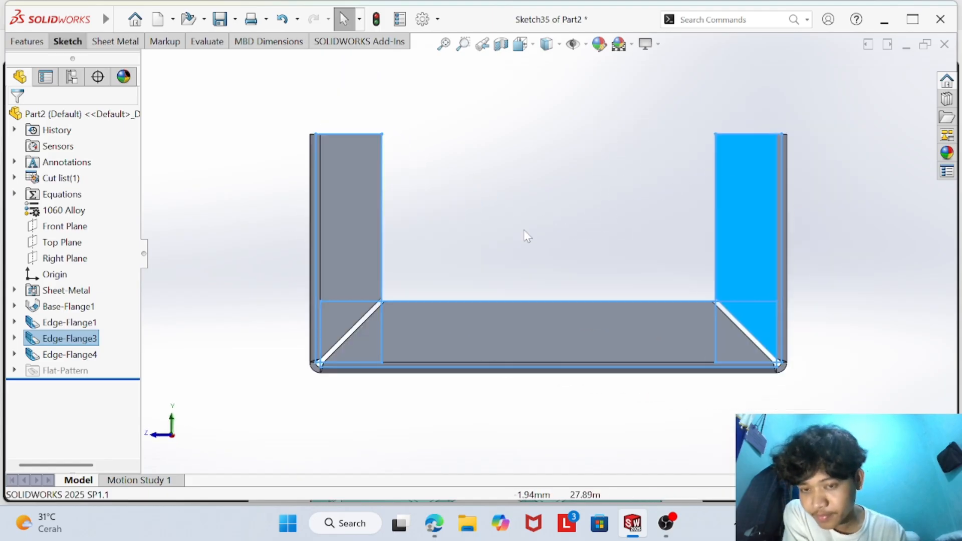
pyautogui.click(71, 41)
pyautogui.click(122, 60)
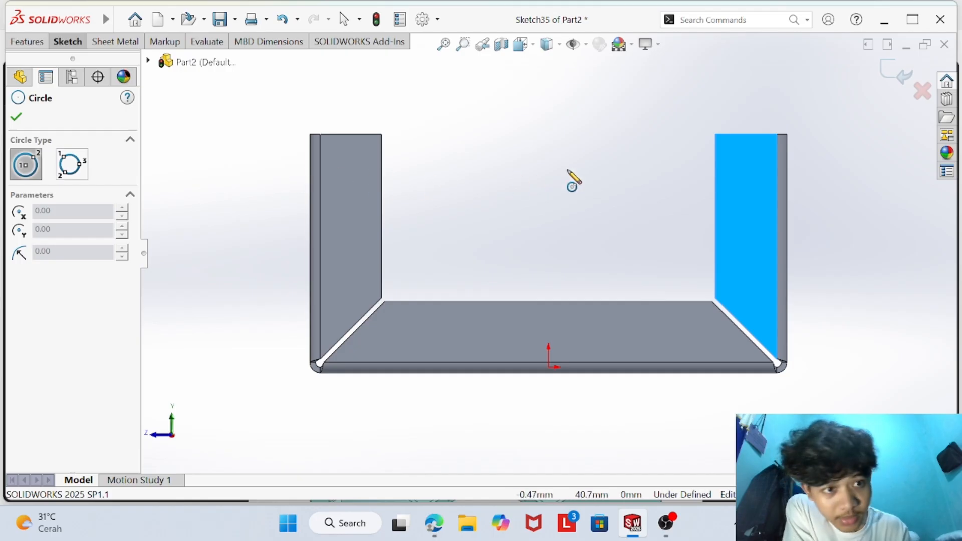
pyautogui.click(748, 158)
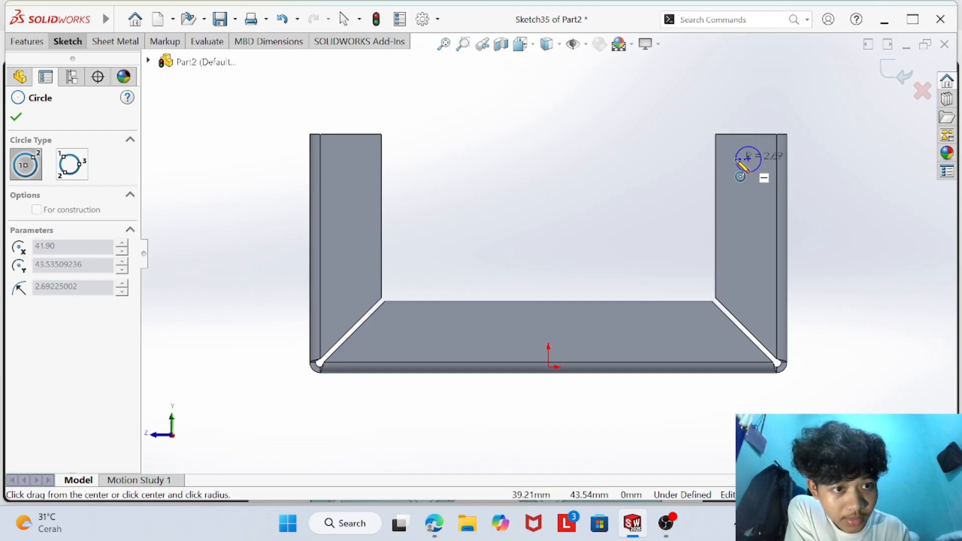
pyautogui.click(736, 160)
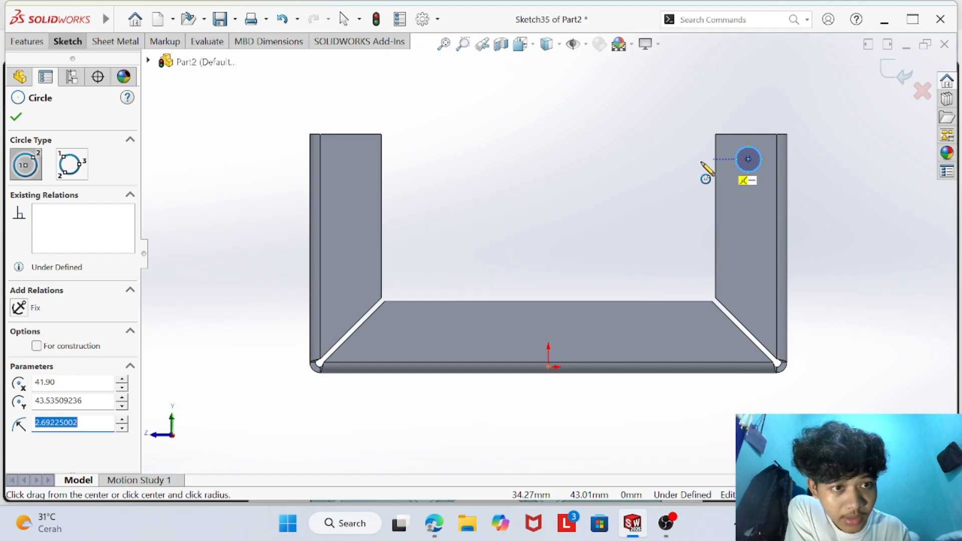
# - Add a circle about 3.1 mm in radius level with the first on the opposite vertical flange and one about 3.2 mm above the origin's base flange
pyautogui.click(351, 159)
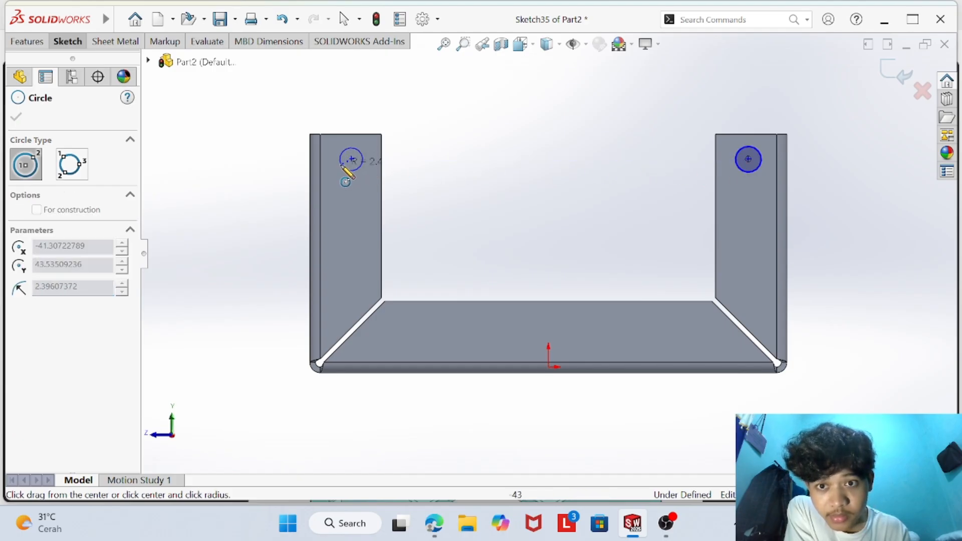
pyautogui.click(345, 172)
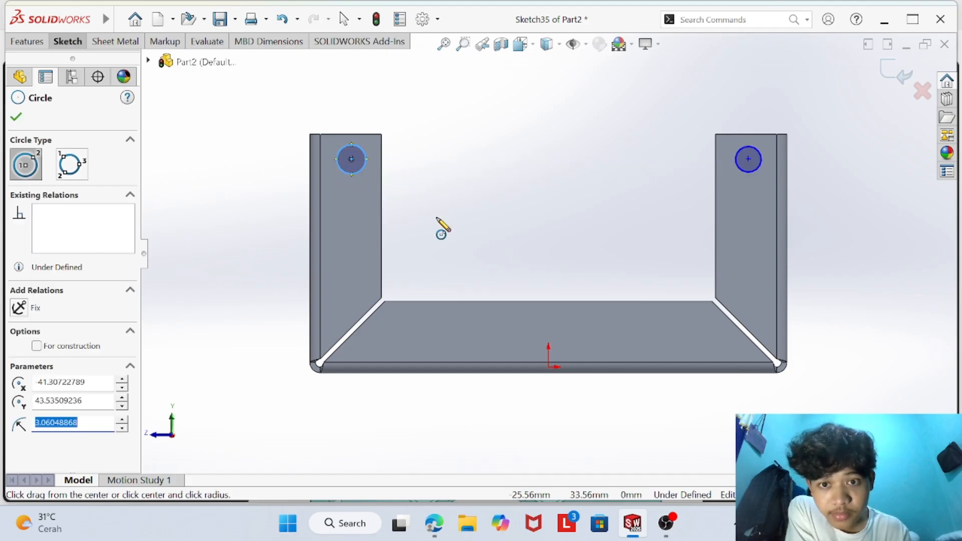
pyautogui.click(548, 329)
pyautogui.click(561, 336)
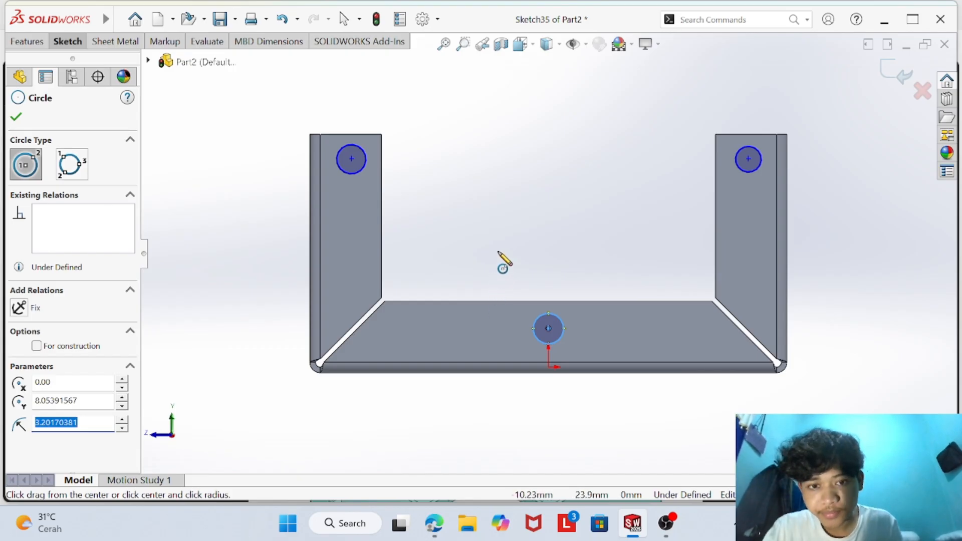
pyautogui.click(17, 117)
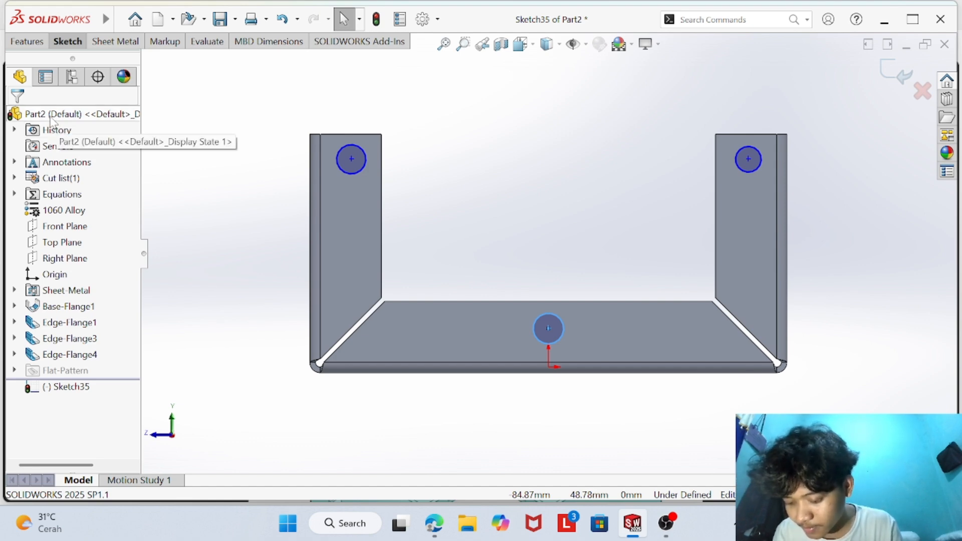
pyautogui.click(68, 41)
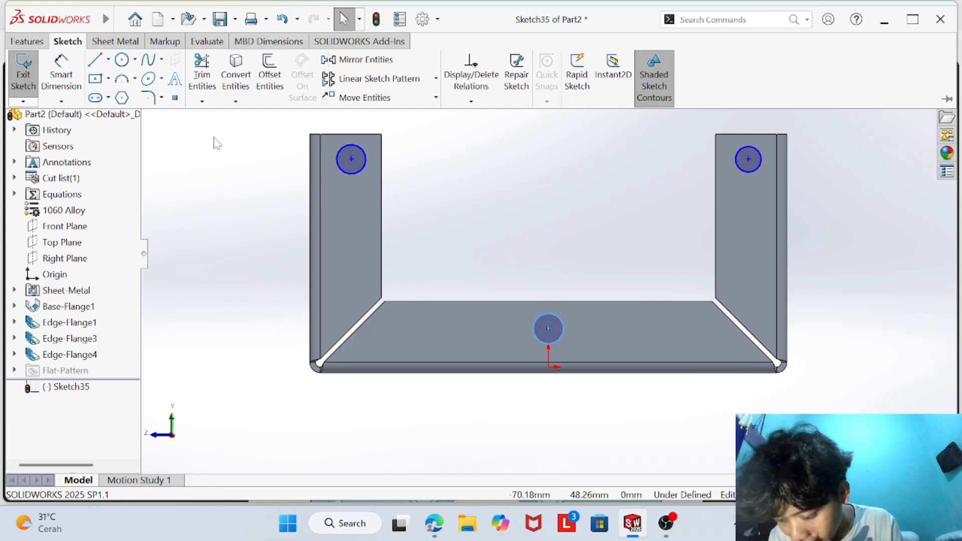
pyautogui.click(471, 74)
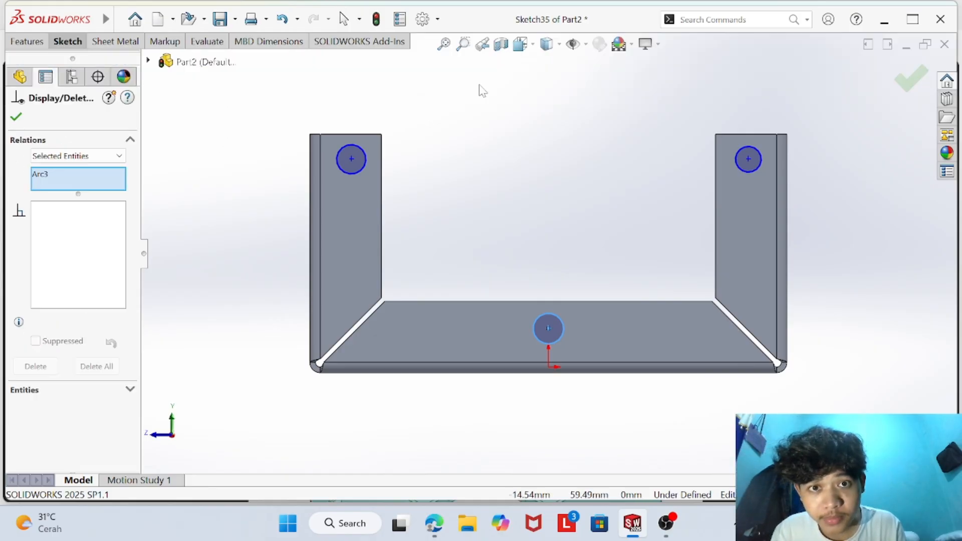
pyautogui.click(16, 118)
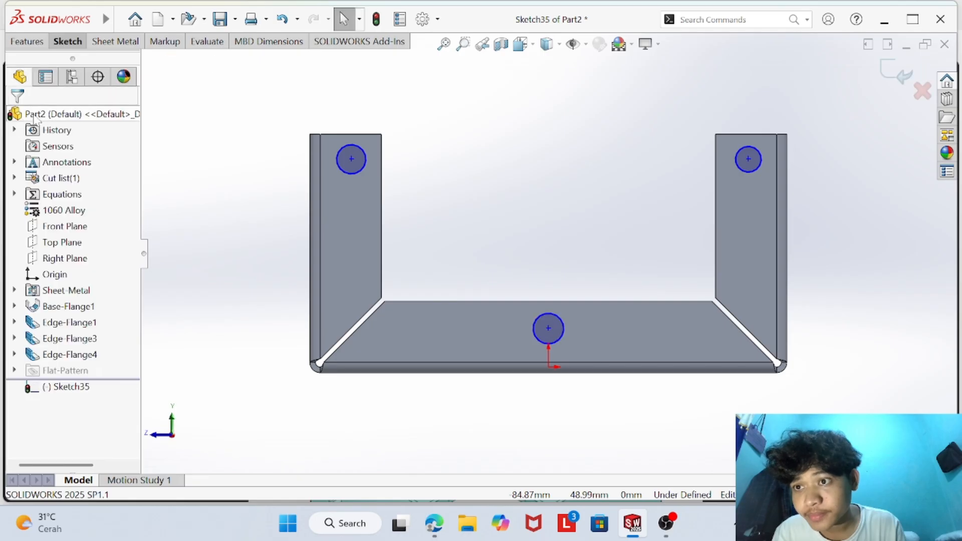
pyautogui.click(70, 42)
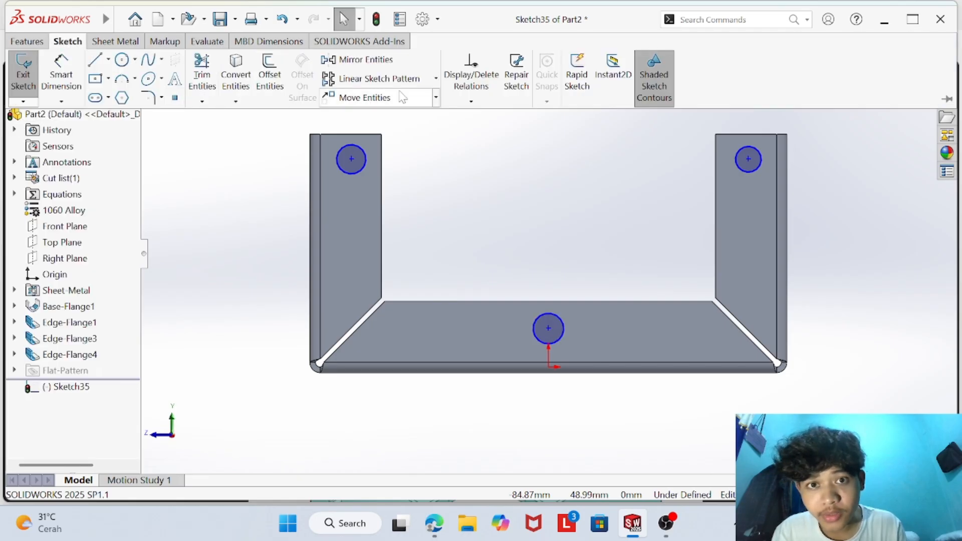
pyautogui.click(471, 101)
pyautogui.click(492, 135)
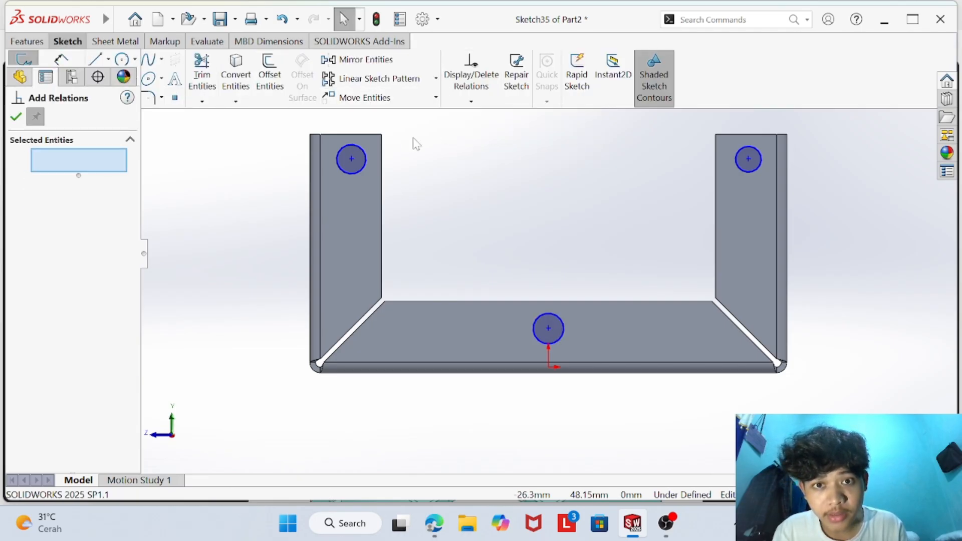
pyautogui.click(363, 161)
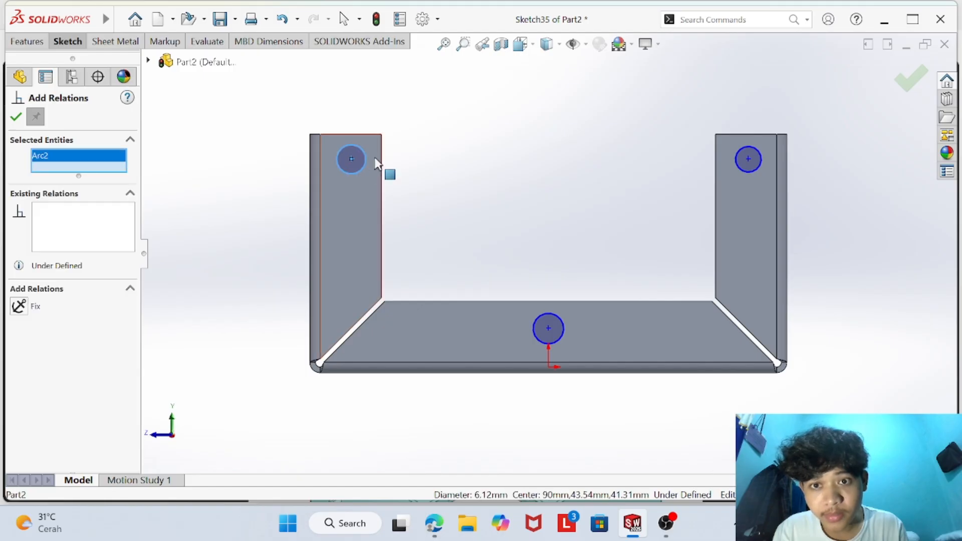
pyautogui.click(742, 170)
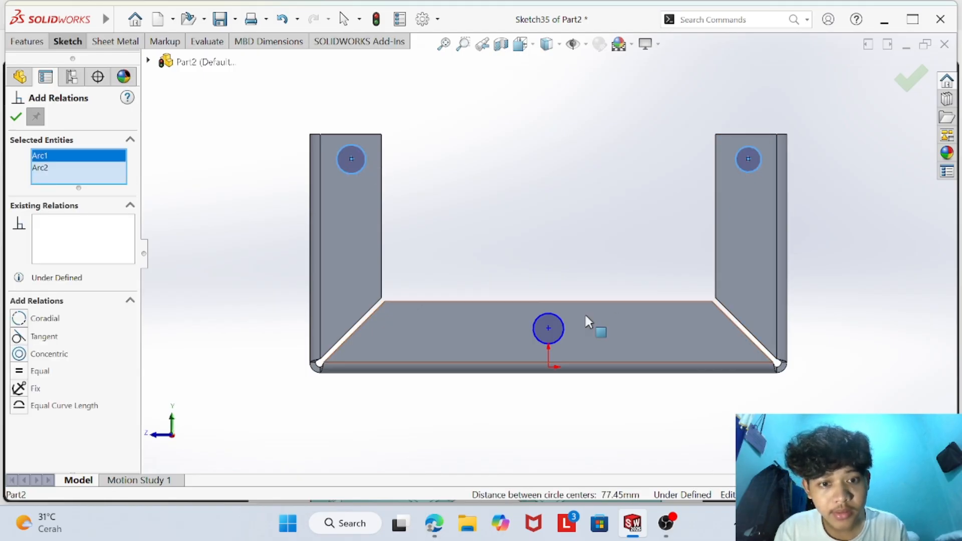
pyautogui.click(560, 321)
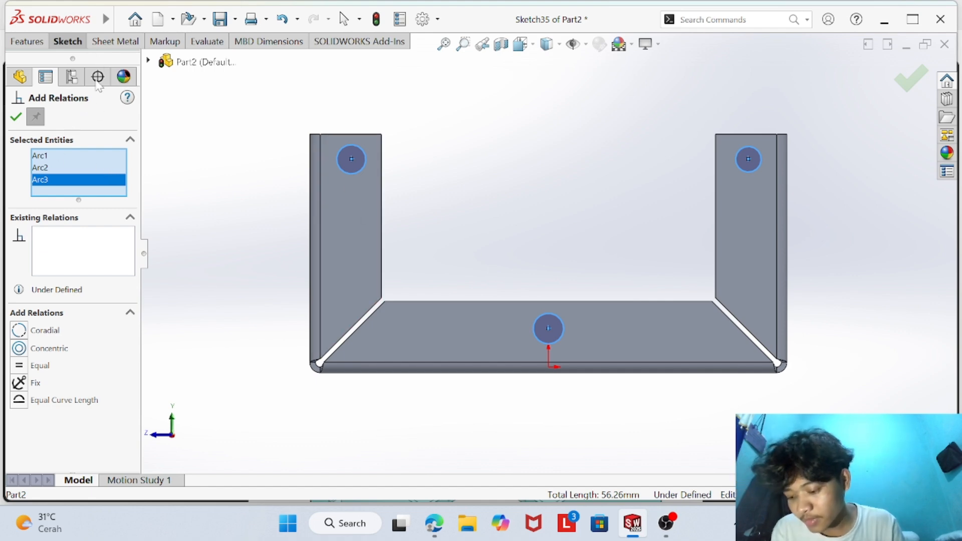
pyautogui.click(16, 119)
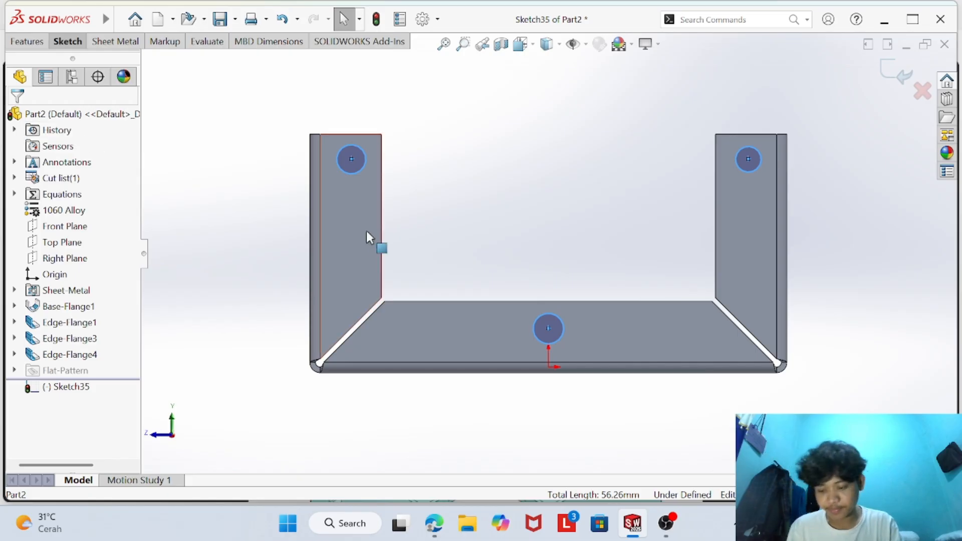
# - Check the hole size on the part drawing and set the left vertical flange's circle to 4 mm diameter
pyautogui.click(73, 44)
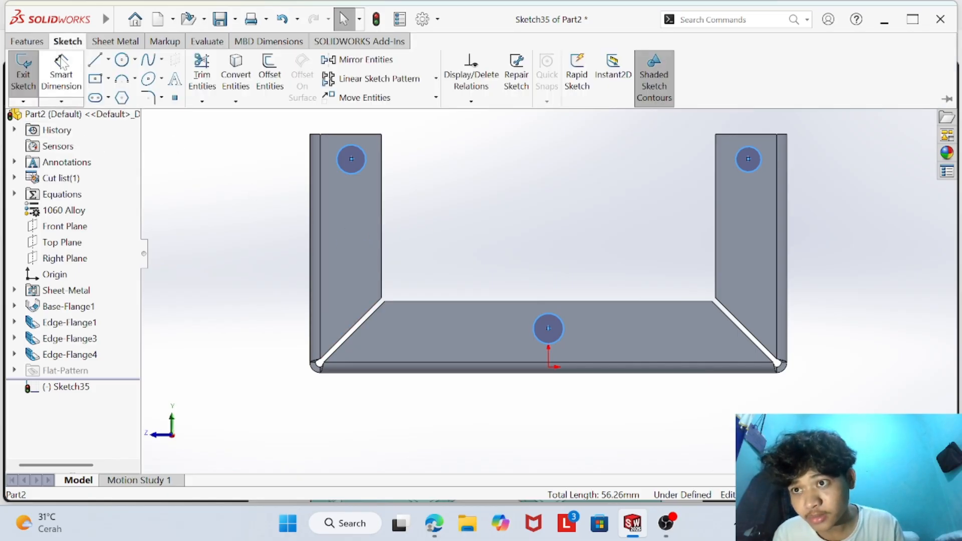
pyautogui.click(64, 72)
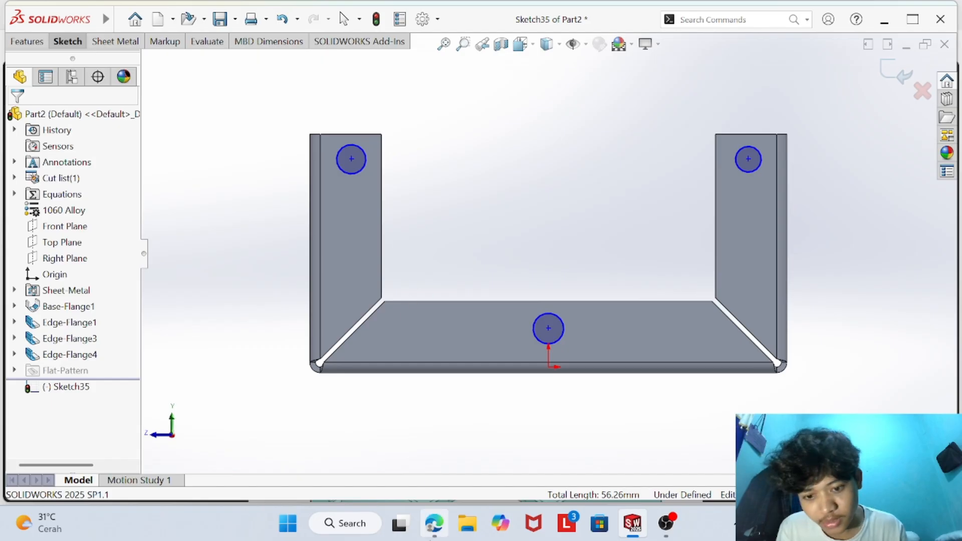
pyautogui.click(468, 446)
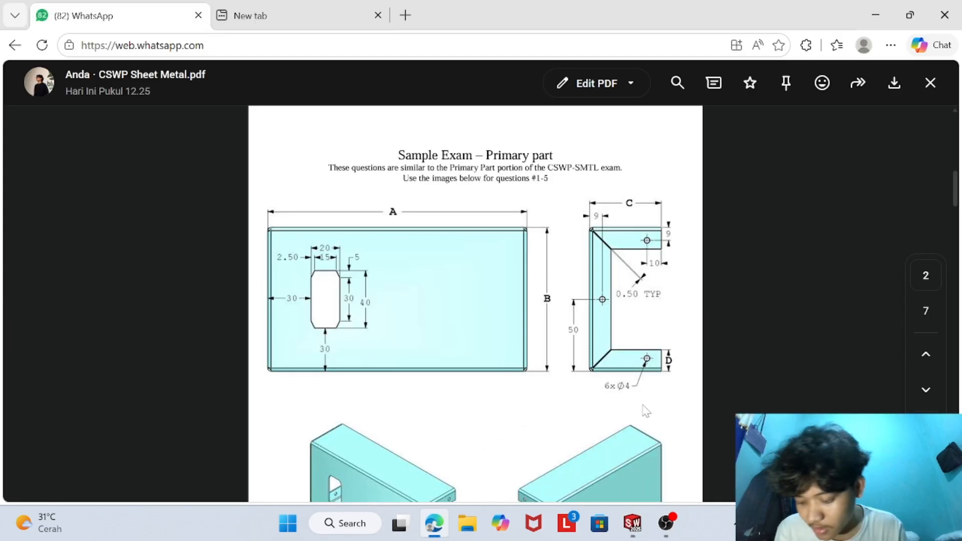
pyautogui.click(633, 523)
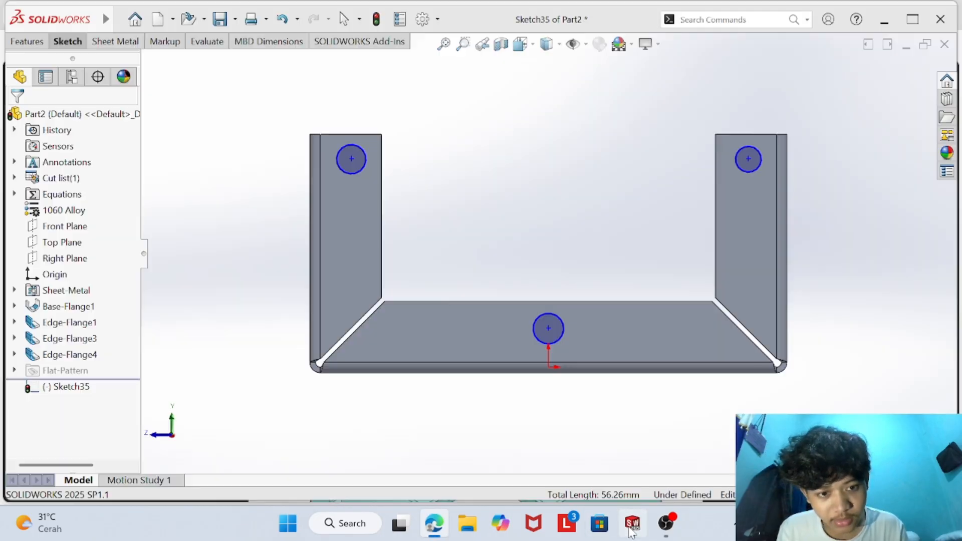
pyautogui.click(365, 164)
pyautogui.click(403, 168)
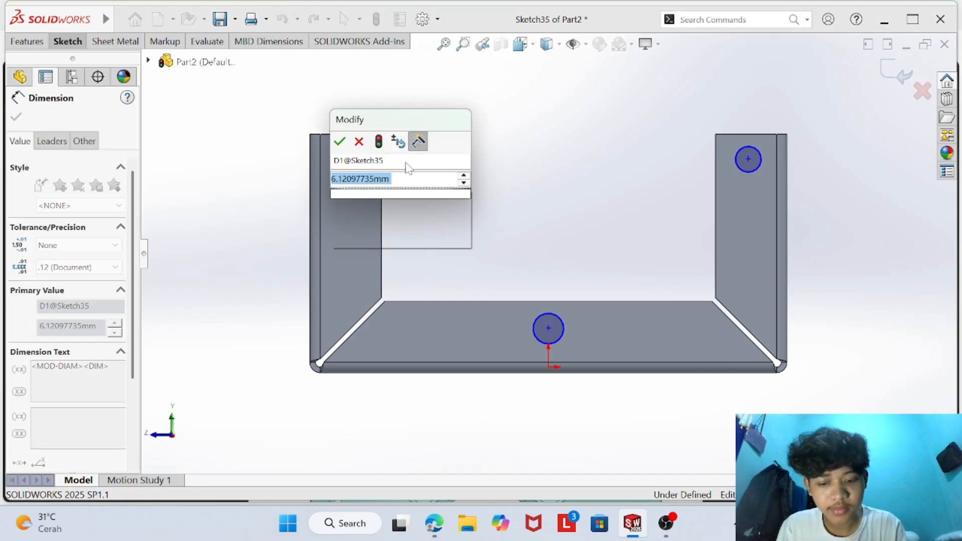
pyautogui.write('4')
pyautogui.press('Return')
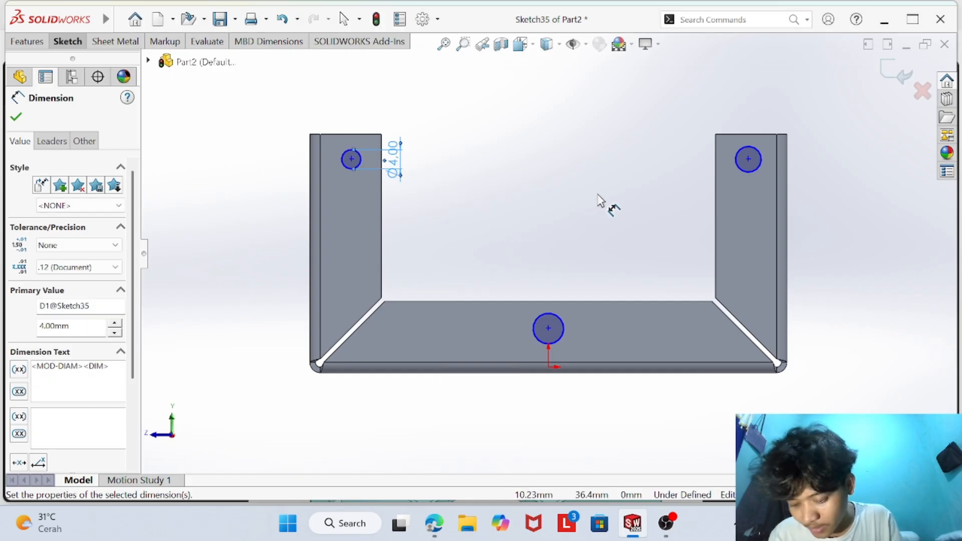
# - Set the diameters of the right vertical flange's circle and the base flange's circle to 4 mm each
pyautogui.click(741, 167)
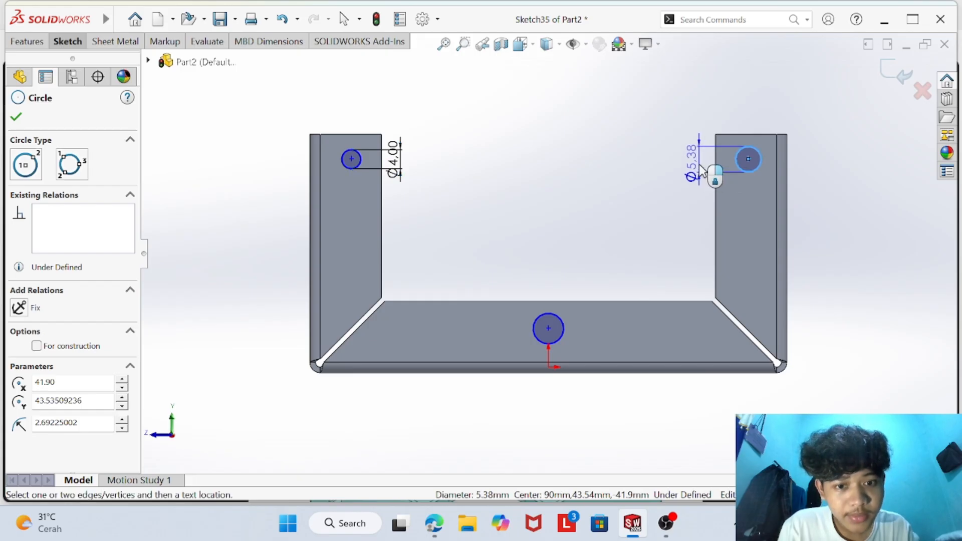
pyautogui.click(701, 170)
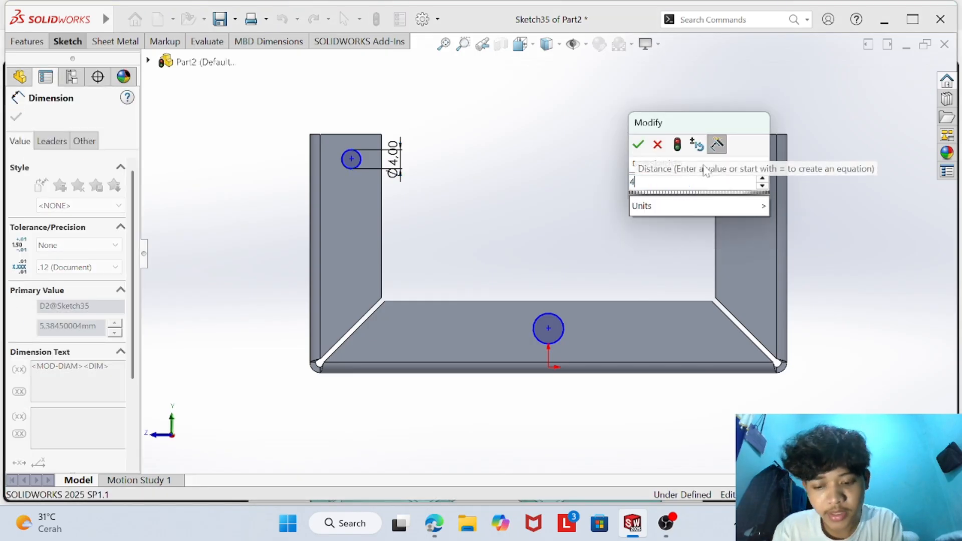
pyautogui.press('Return')
pyautogui.click(553, 313)
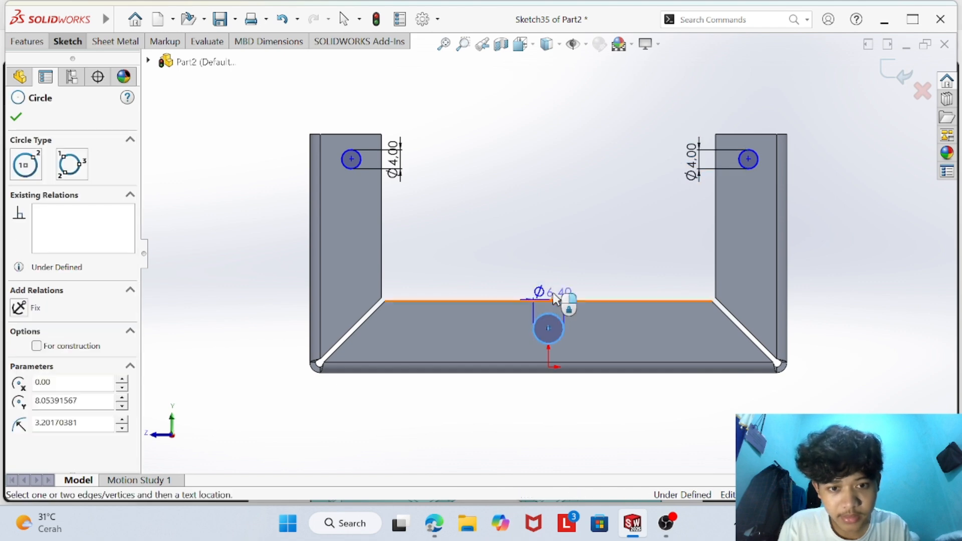
pyautogui.click(556, 290)
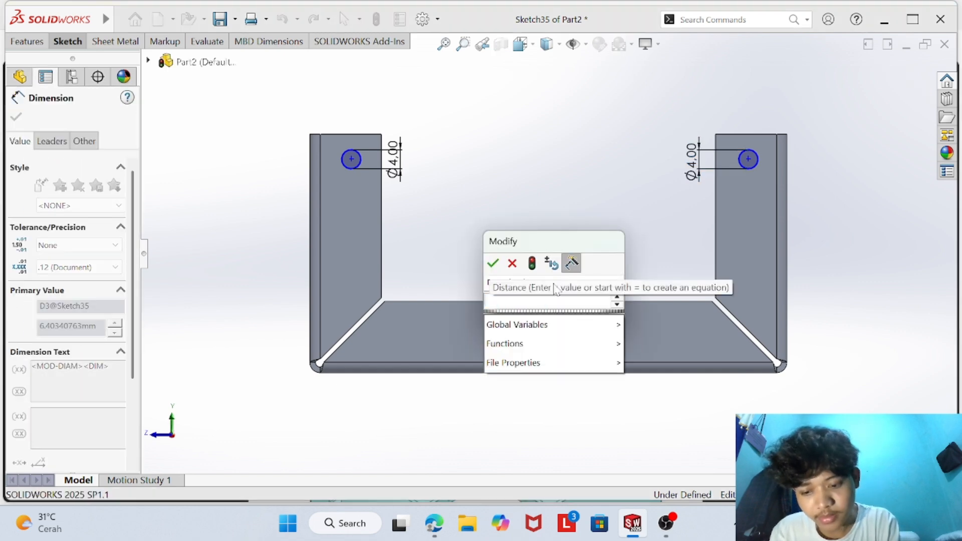
pyautogui.press('Return')
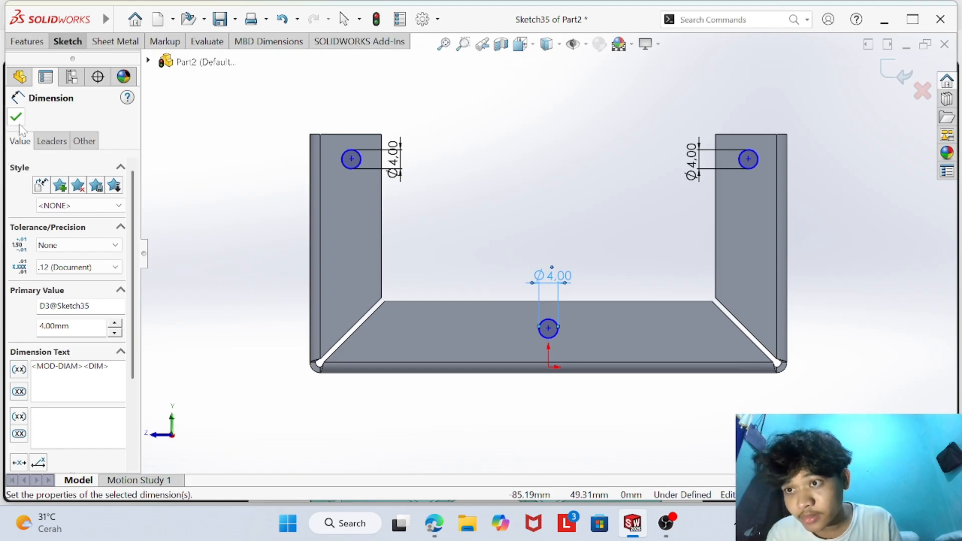
pyautogui.click(17, 119)
# - Check the hole positions on the part drawing and dimension the left circle's center 9 mm from its flange's outer edge
pyautogui.click(434, 523)
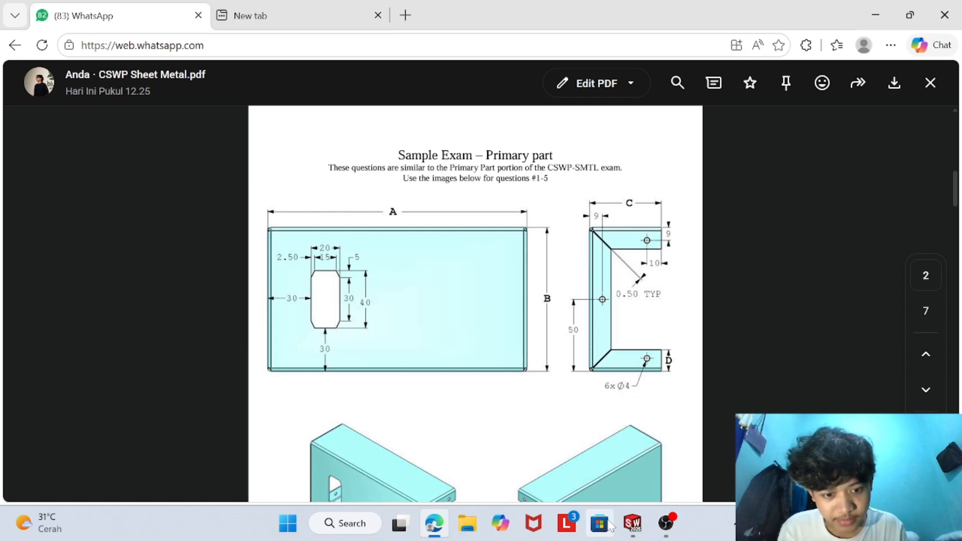
pyautogui.click(632, 523)
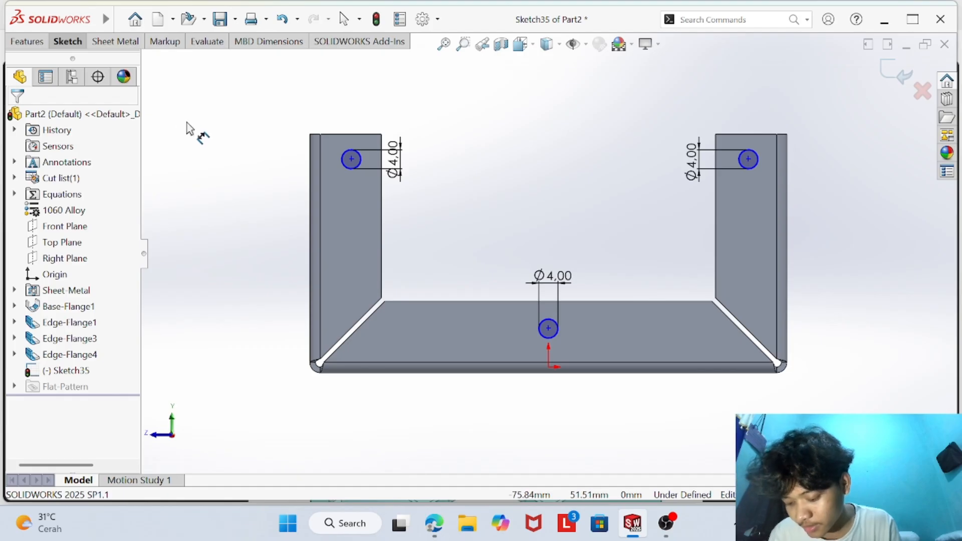
pyautogui.click(350, 159)
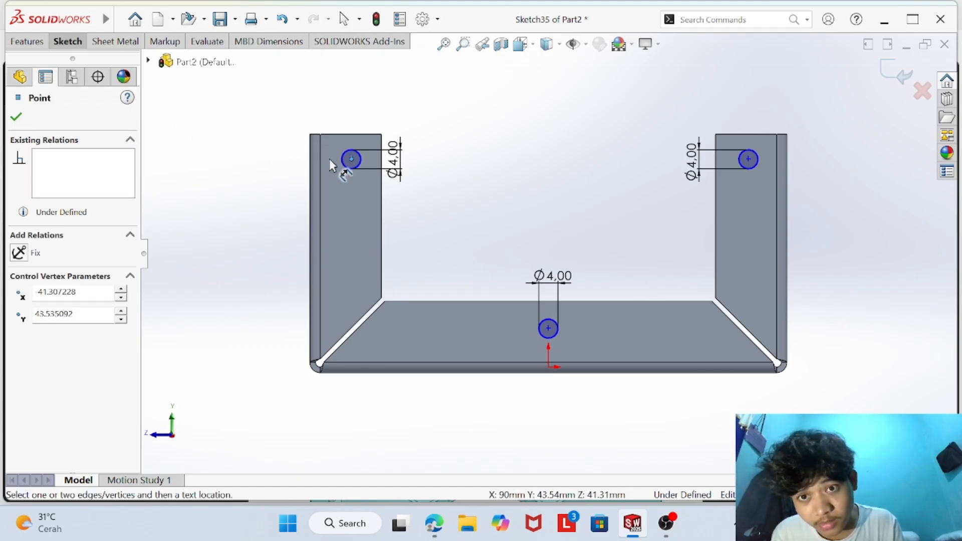
pyautogui.click(309, 154)
pyautogui.click(334, 100)
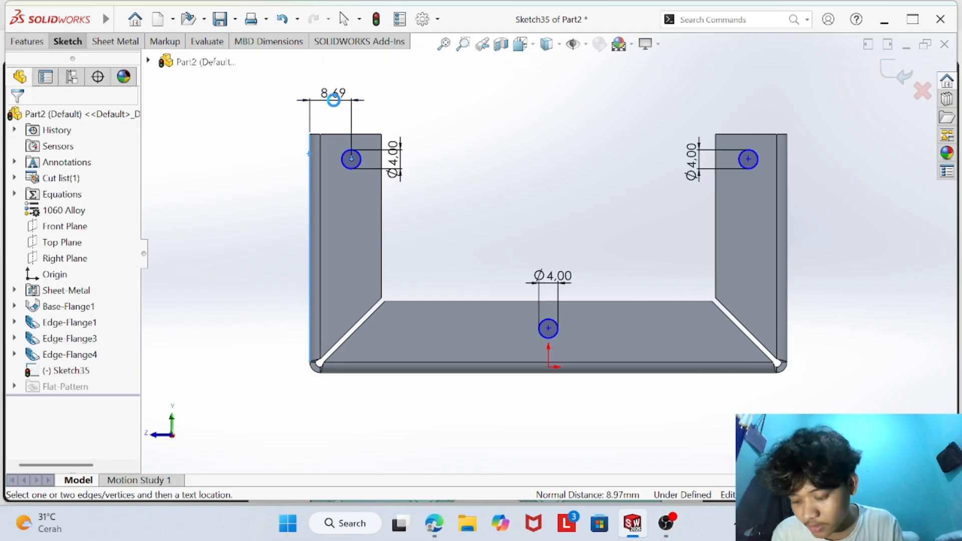
pyautogui.press('BackSpace')
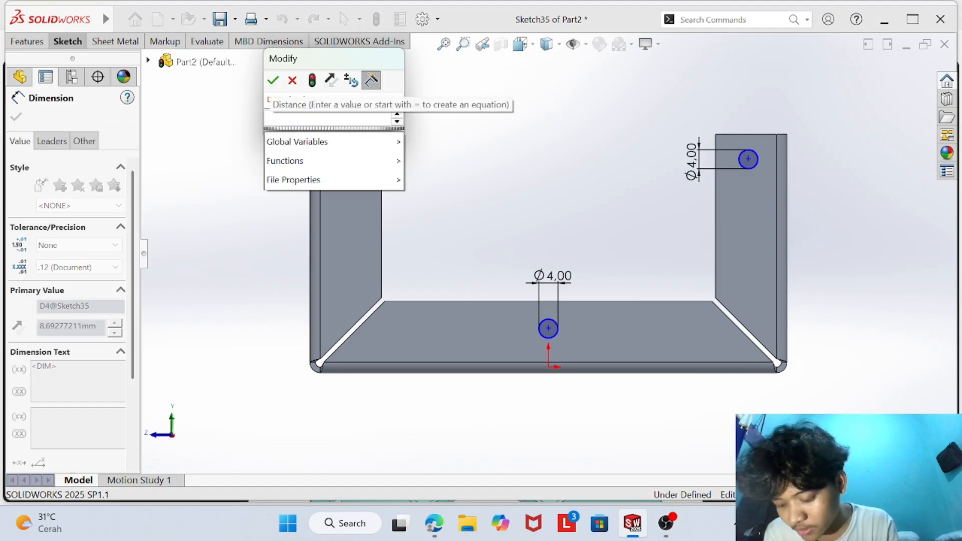
pyautogui.write('9')
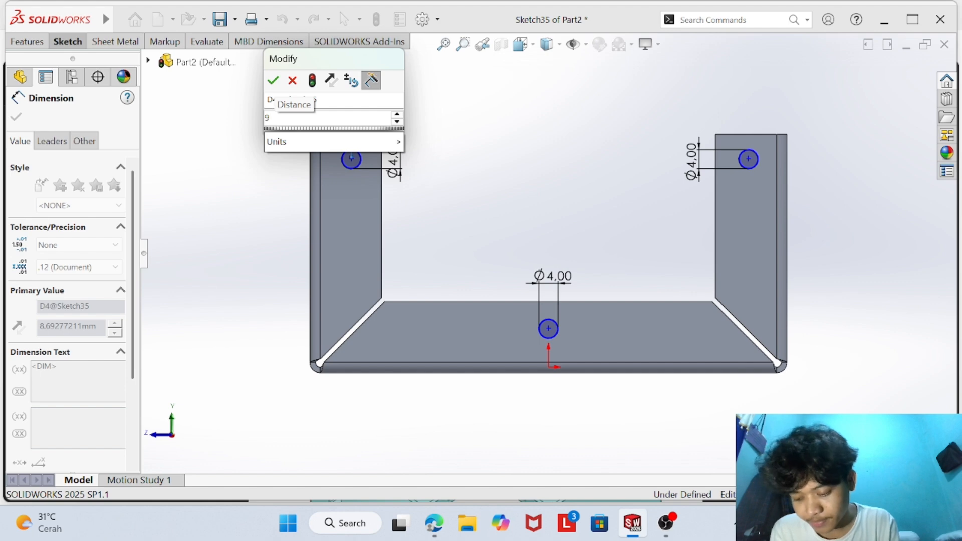
pyautogui.press('Return')
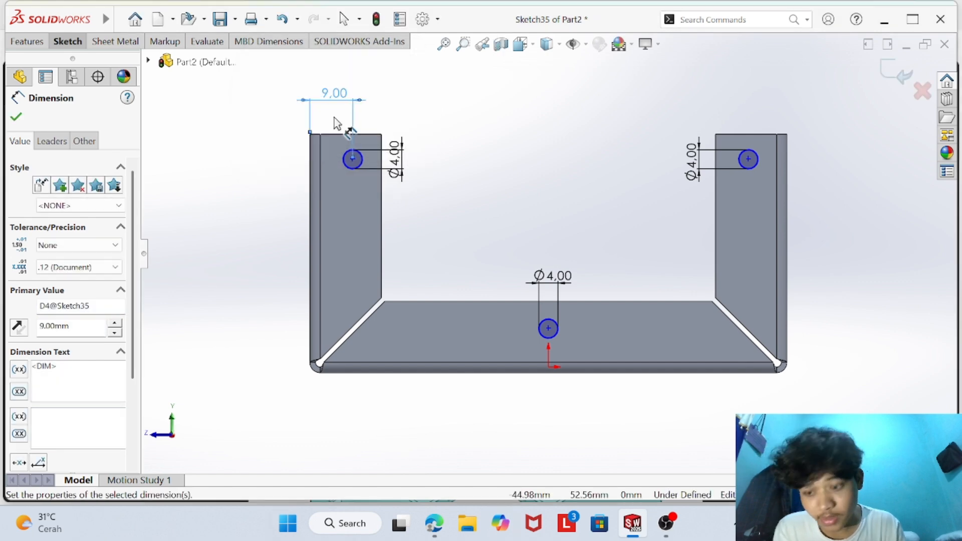
# - Dimension the left circle's center 10 mm below the upper edge of its vertical flange
pyautogui.click(353, 158)
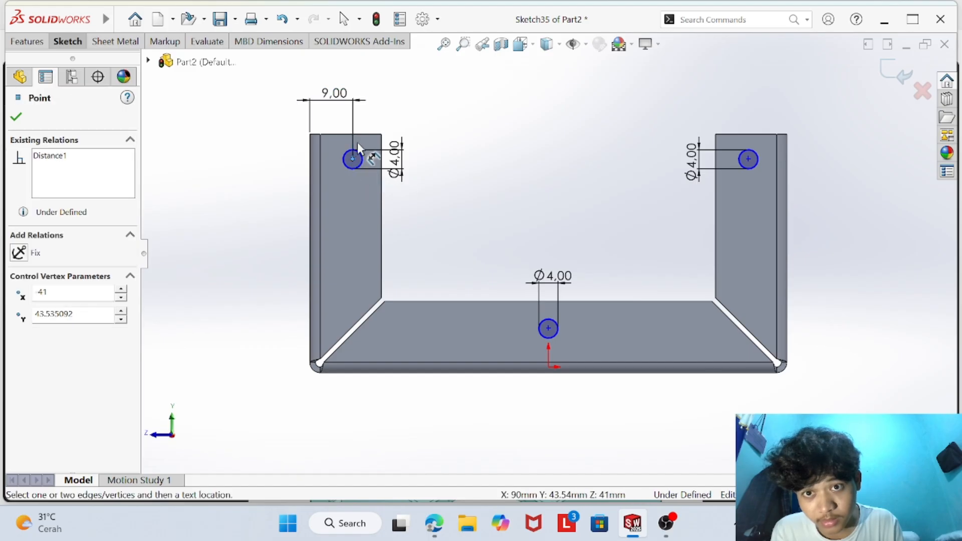
pyautogui.click(366, 134)
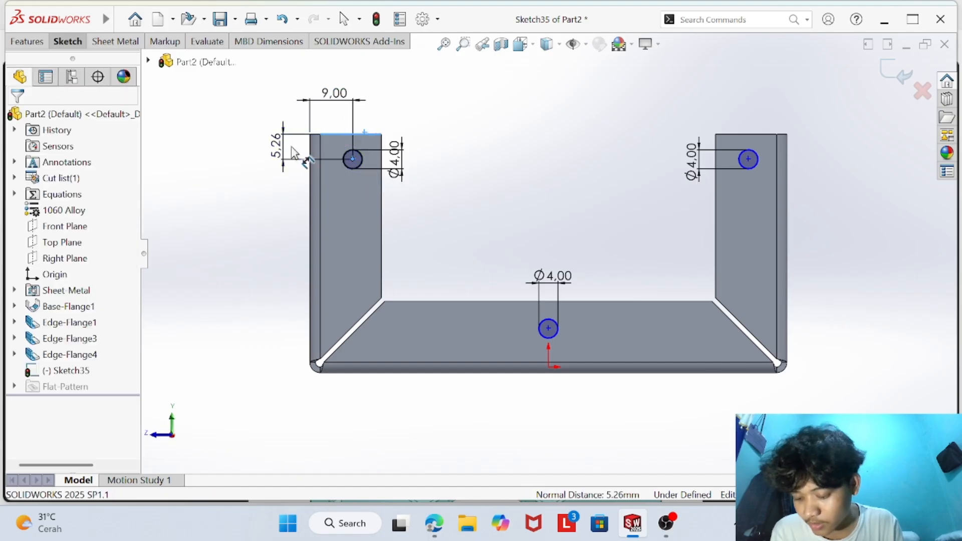
pyautogui.click(276, 145)
pyautogui.press('BackSpace')
pyautogui.write('10')
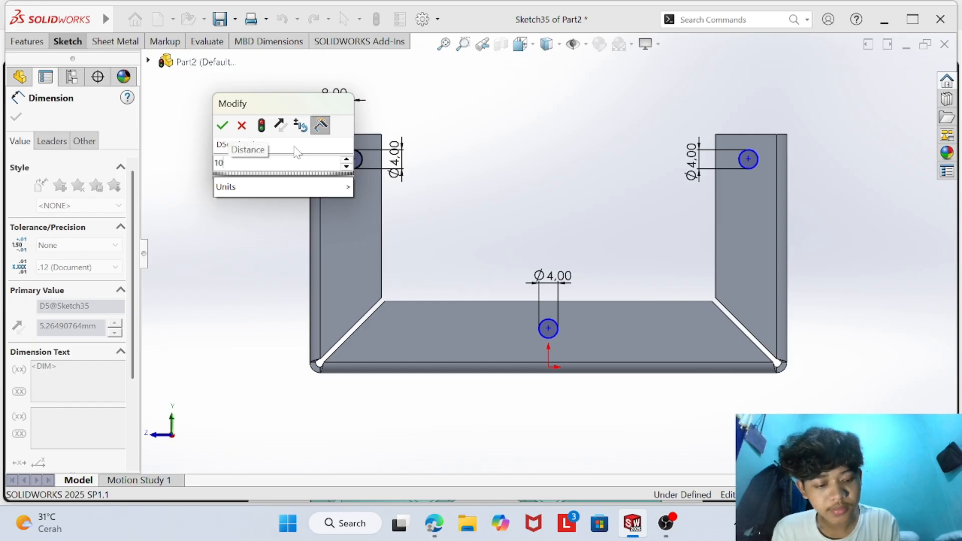
pyautogui.press('Return')
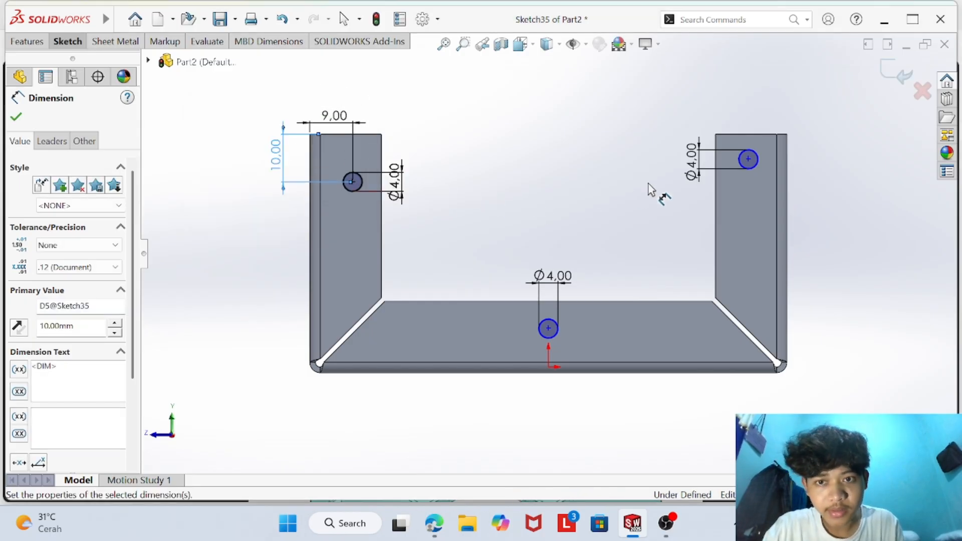
# - Dimension the right circle's center 9 mm from the outer edge of its vertical flange
pyautogui.click(748, 160)
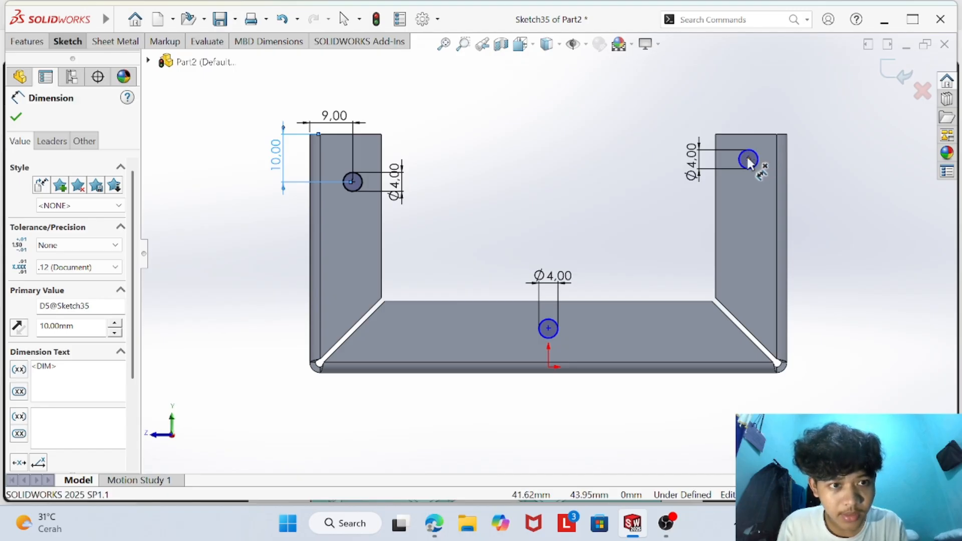
pyautogui.click(788, 168)
pyautogui.click(766, 106)
pyautogui.write('9')
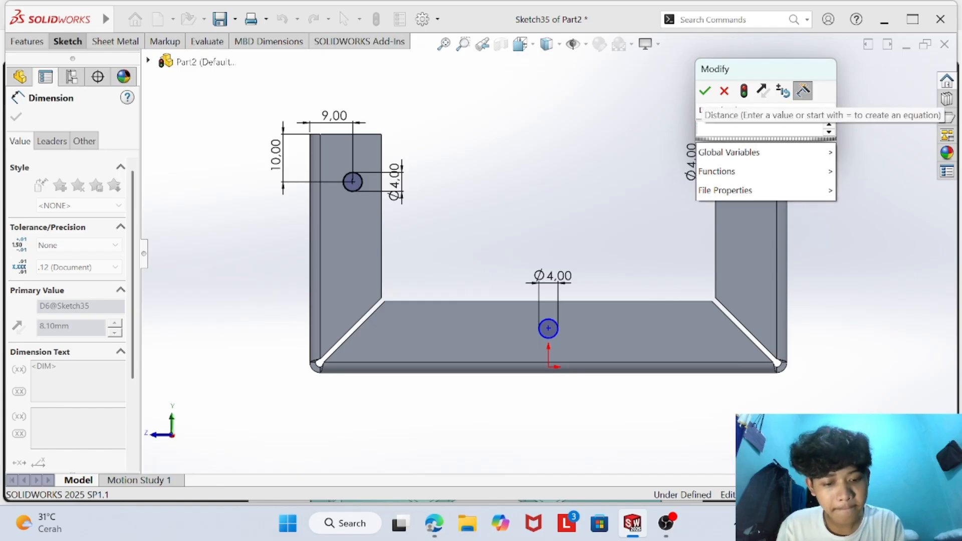
pyautogui.press('Return')
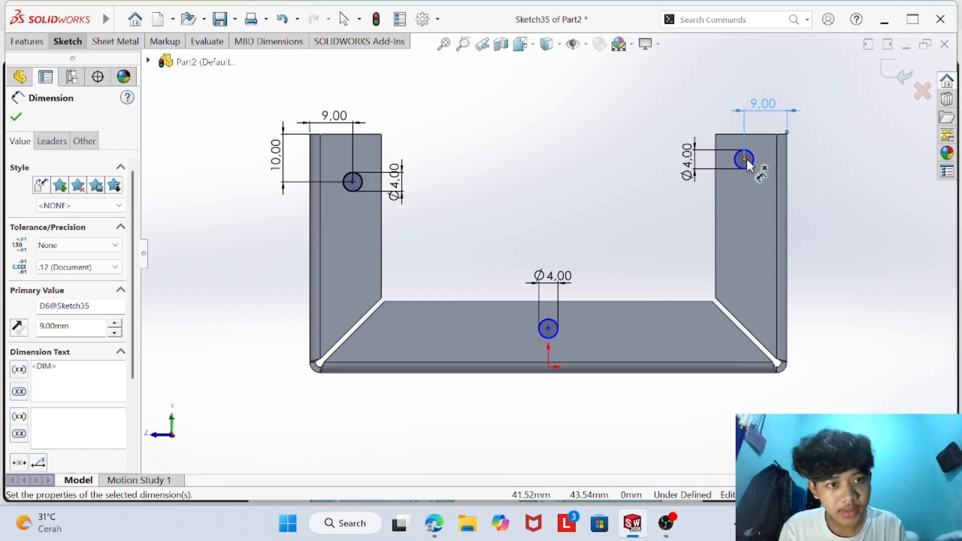
# - Dimension the right circle's center 10 mm below the upper edge of its vertical flange
pyautogui.click(747, 157)
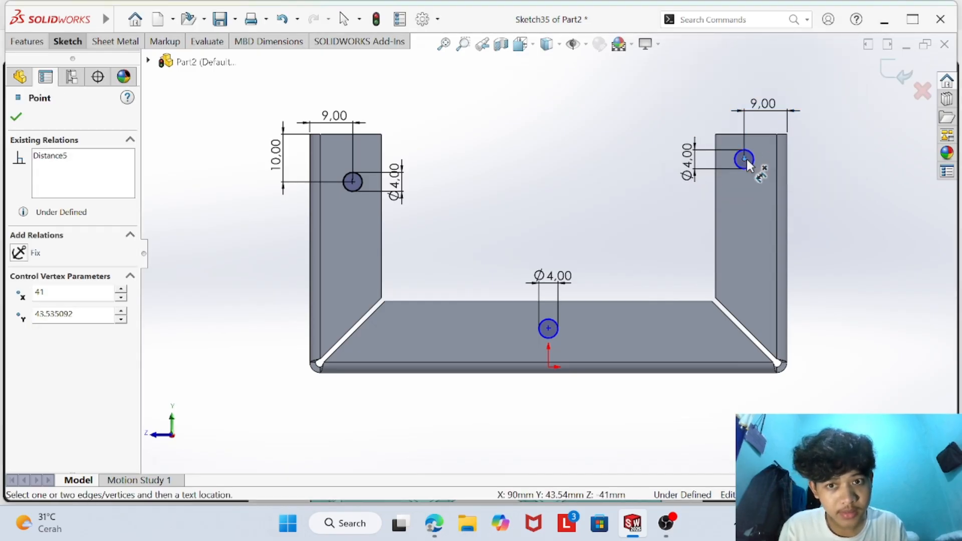
pyautogui.click(733, 133)
pyautogui.click(829, 142)
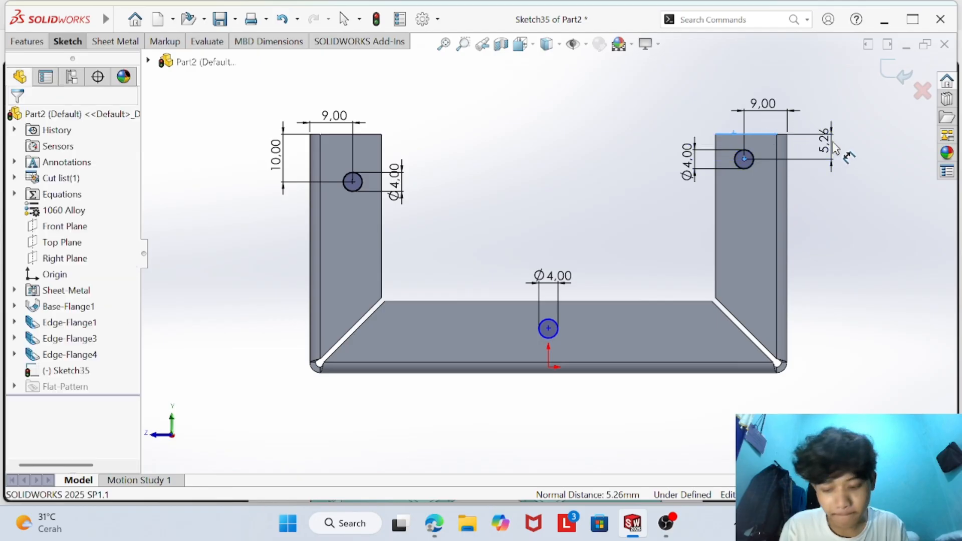
pyautogui.write('10')
pyautogui.press('Return')
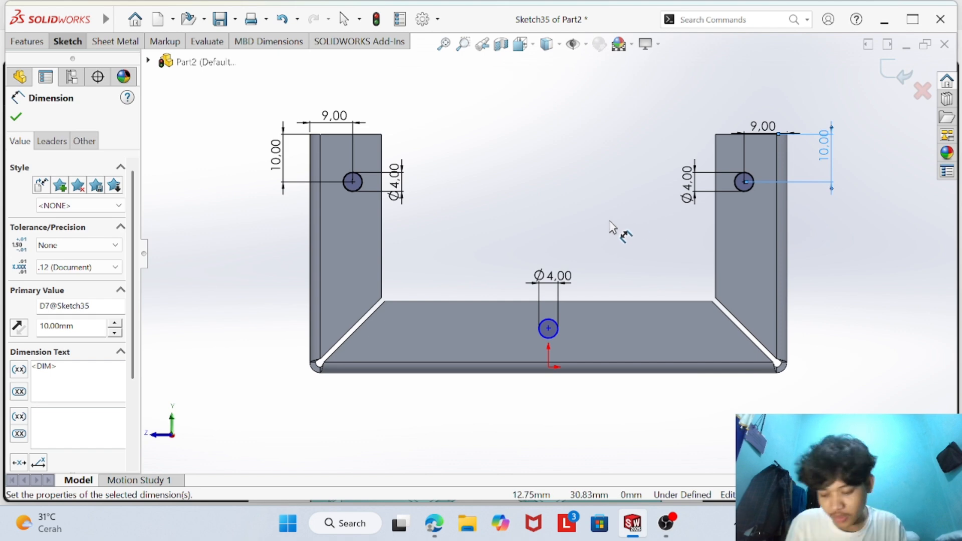
# - Check the hole positions on the part drawing and dimension the base flange circle's center 50 mm from the right flange's outer edge
pyautogui.click(434, 523)
pyautogui.scroll(-3, 497, 421)
pyautogui.scroll(2, 576, 265)
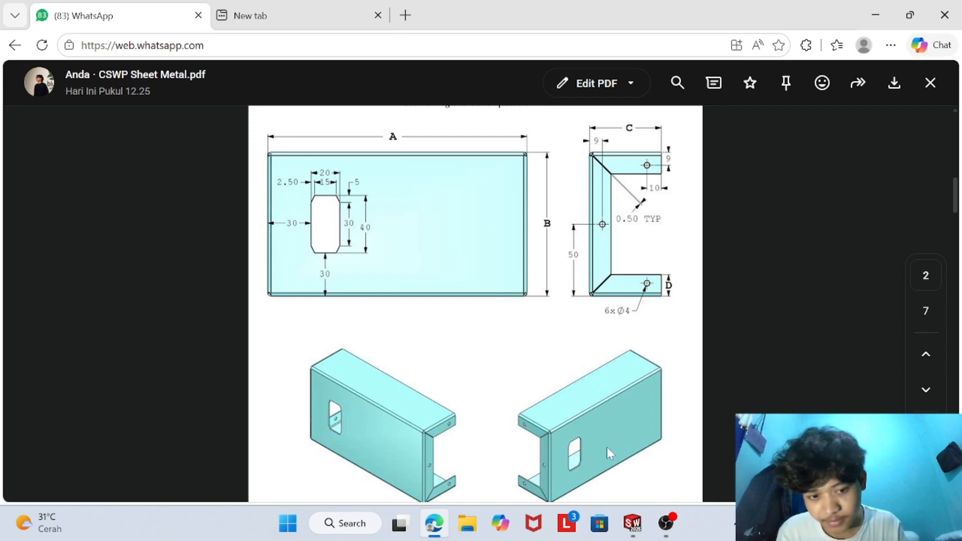
pyautogui.click(633, 523)
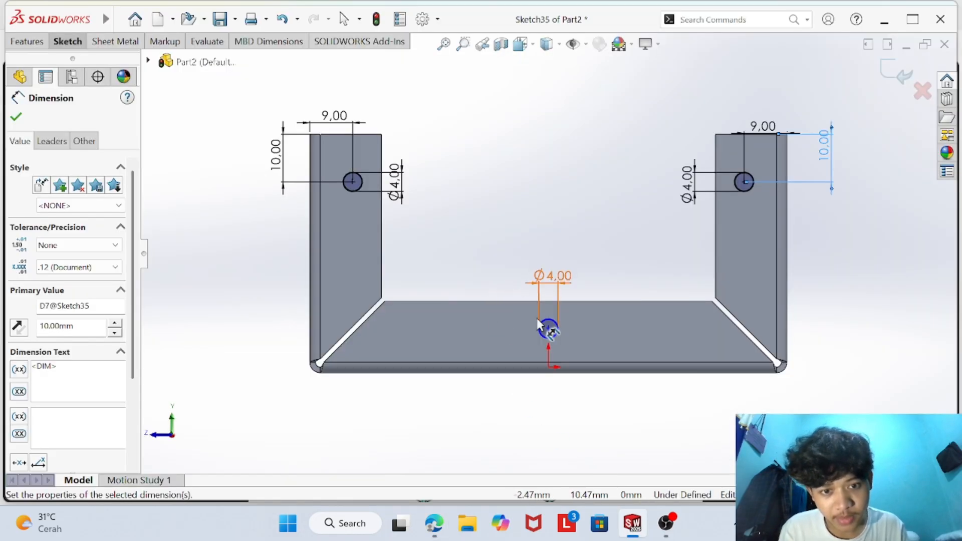
pyautogui.click(548, 327)
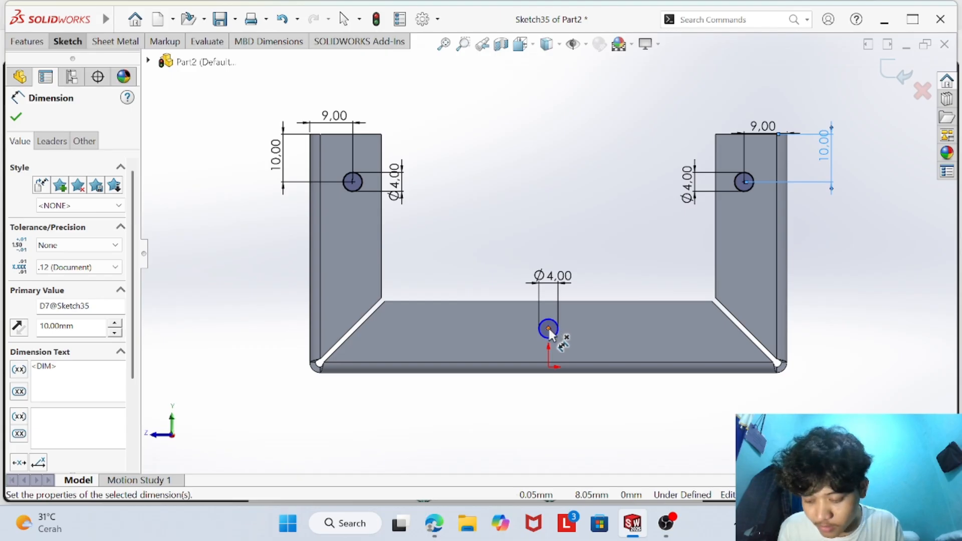
pyautogui.click(549, 329)
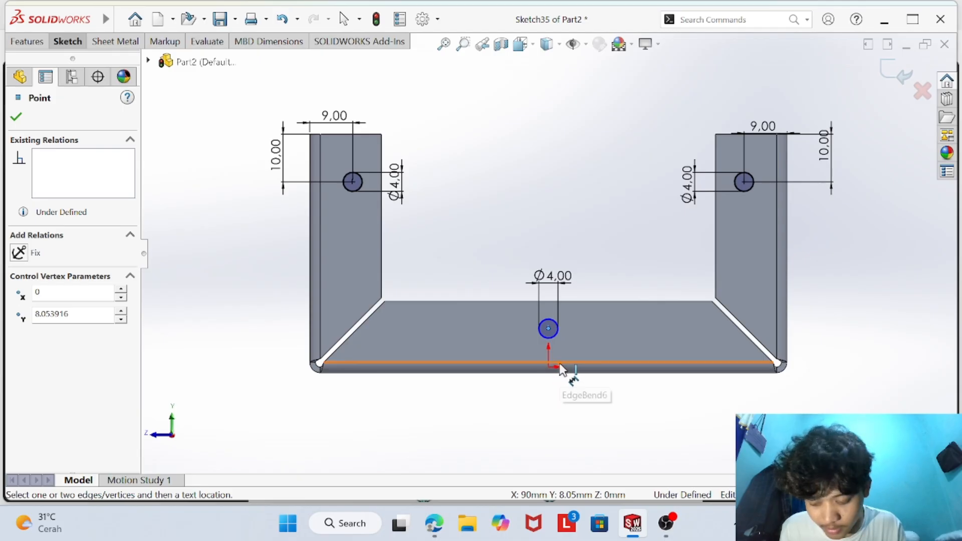
pyautogui.click(790, 314)
pyautogui.click(688, 398)
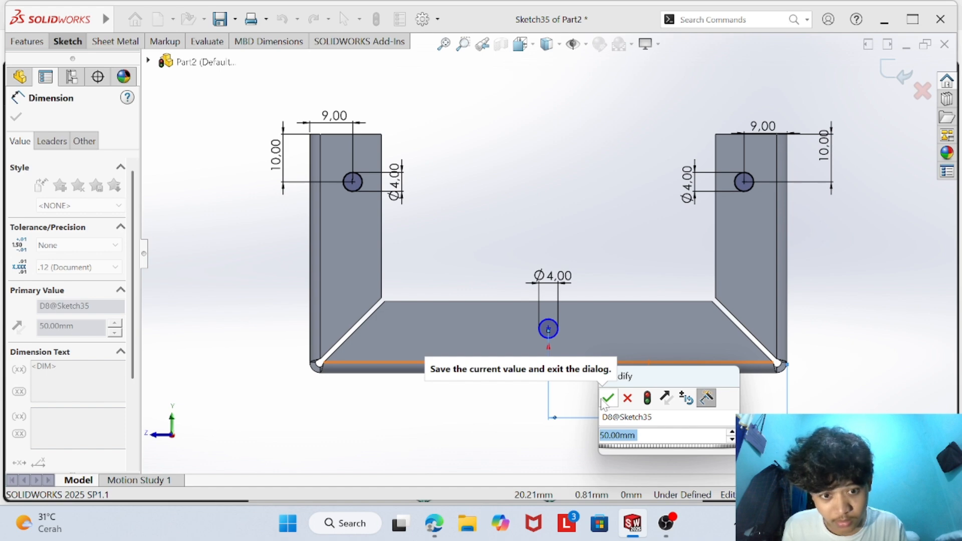
pyautogui.click(607, 399)
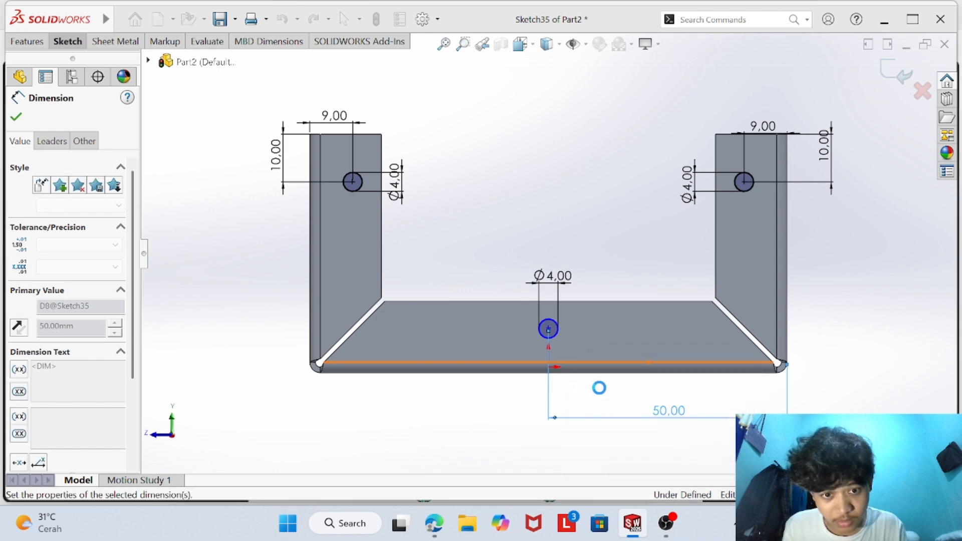
# - Dimension the base flange circle's center 9 mm above the flange's lower outer edge and finish dimensioning
pyautogui.click(549, 328)
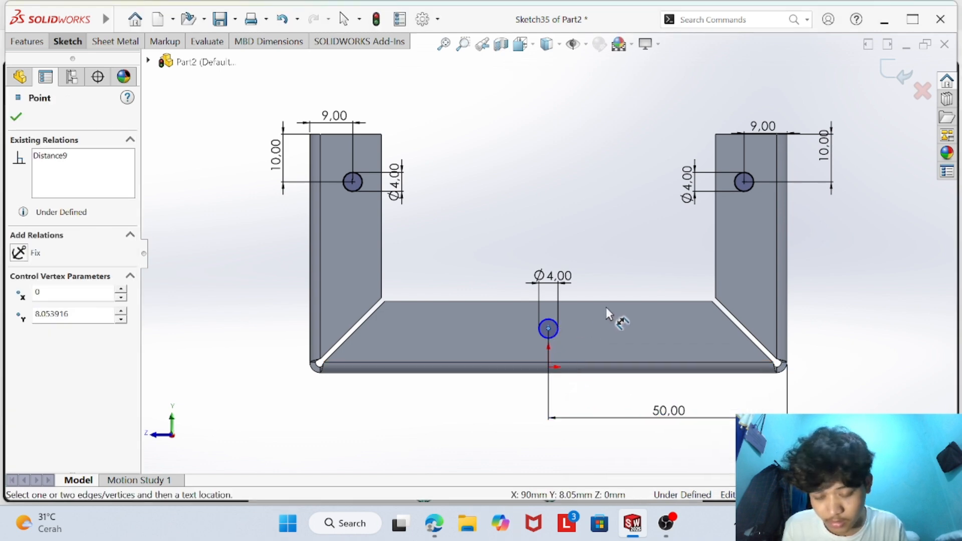
pyautogui.click(529, 373)
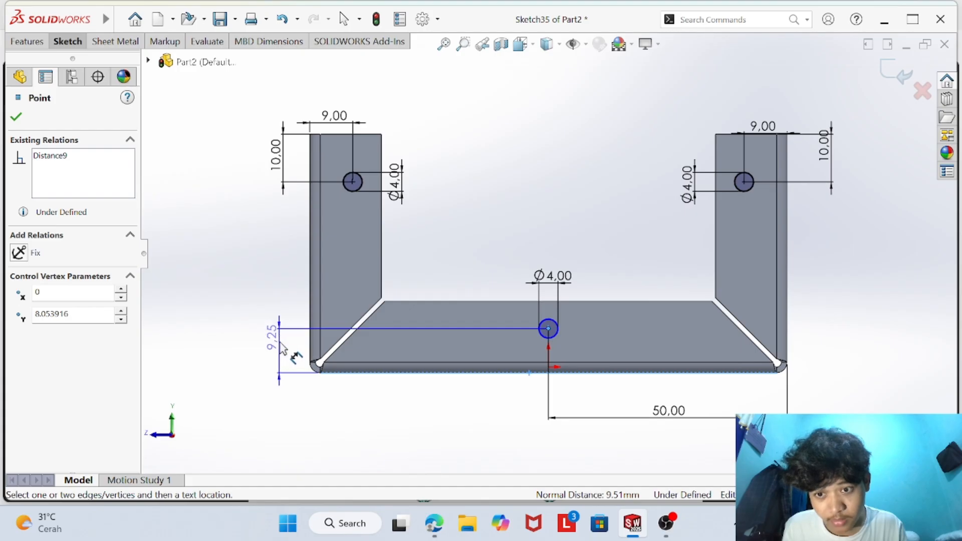
pyautogui.click(295, 359)
pyautogui.press('BackSpace')
pyautogui.write('9')
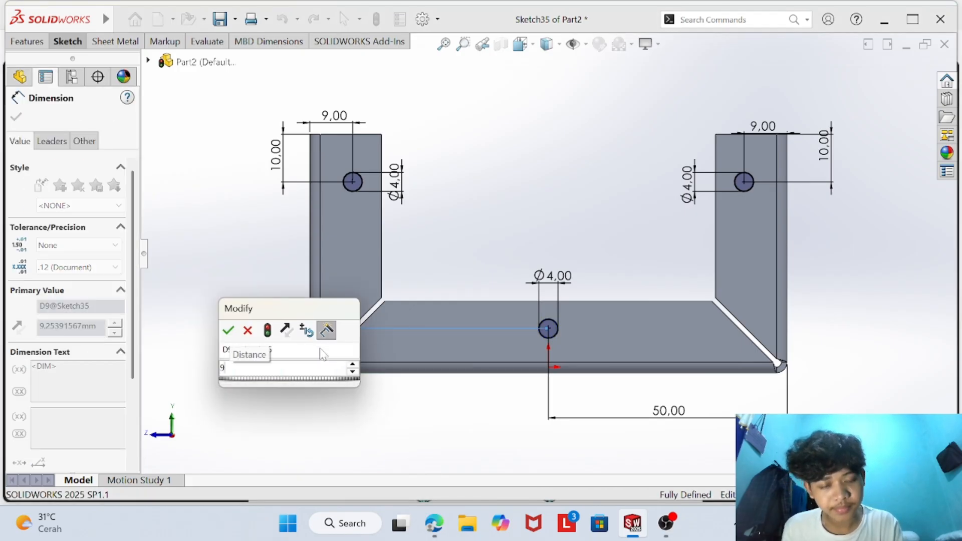
pyautogui.press('Return')
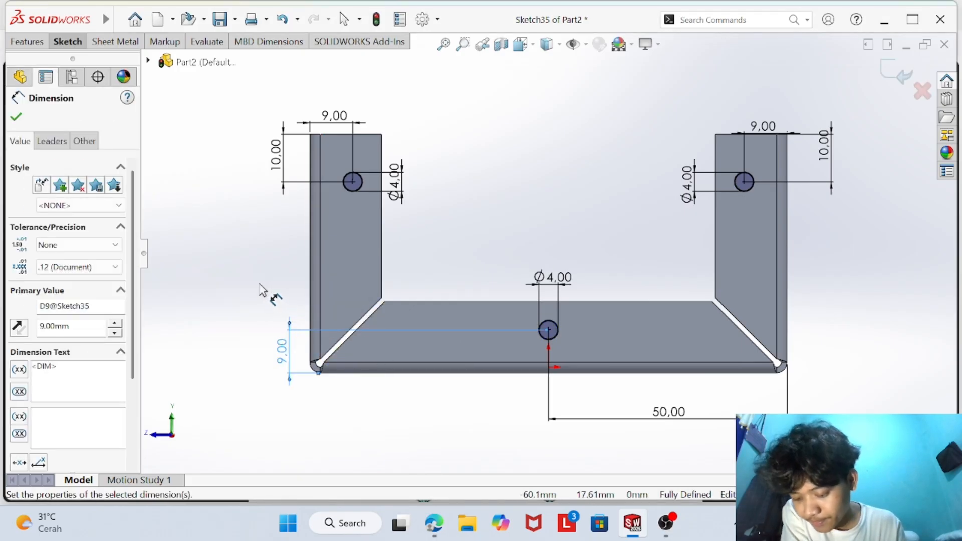
pyautogui.click(17, 119)
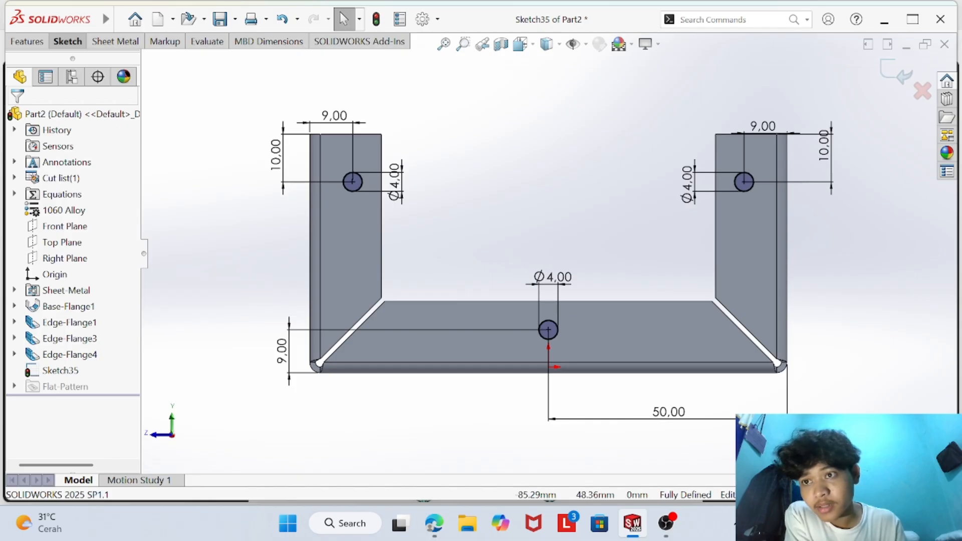
# - Cut the three 4 mm circles through the end flanges with an Extruded Cut set to Through All
pyautogui.click(68, 44)
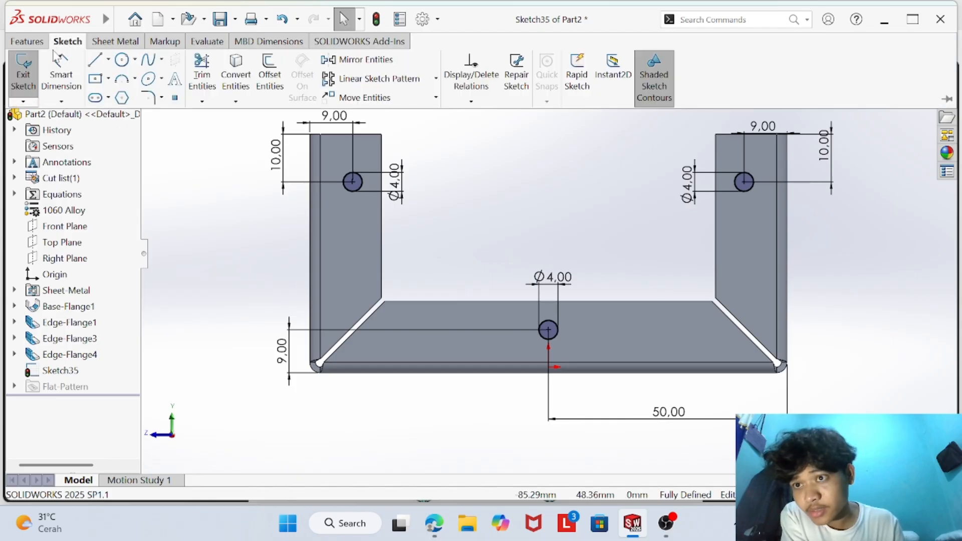
pyautogui.click(35, 43)
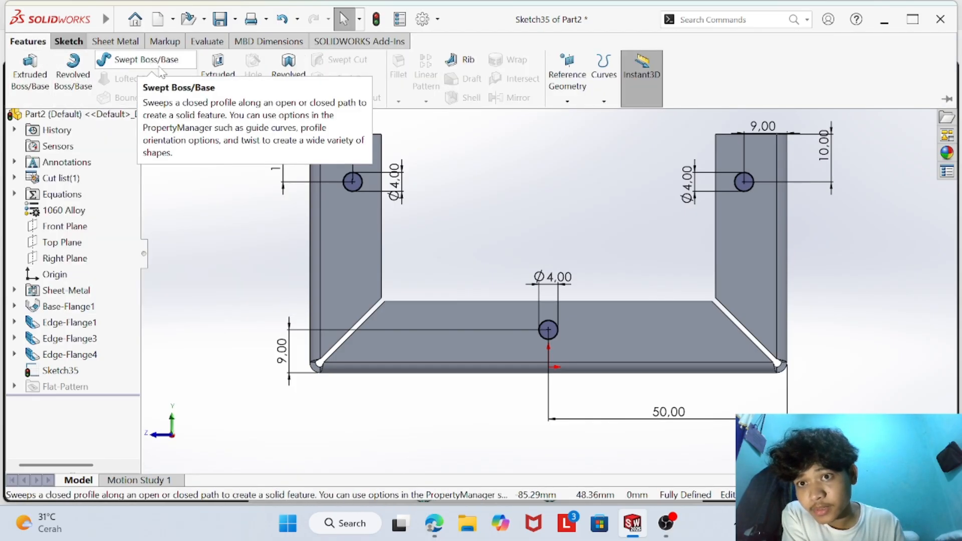
pyautogui.click(217, 80)
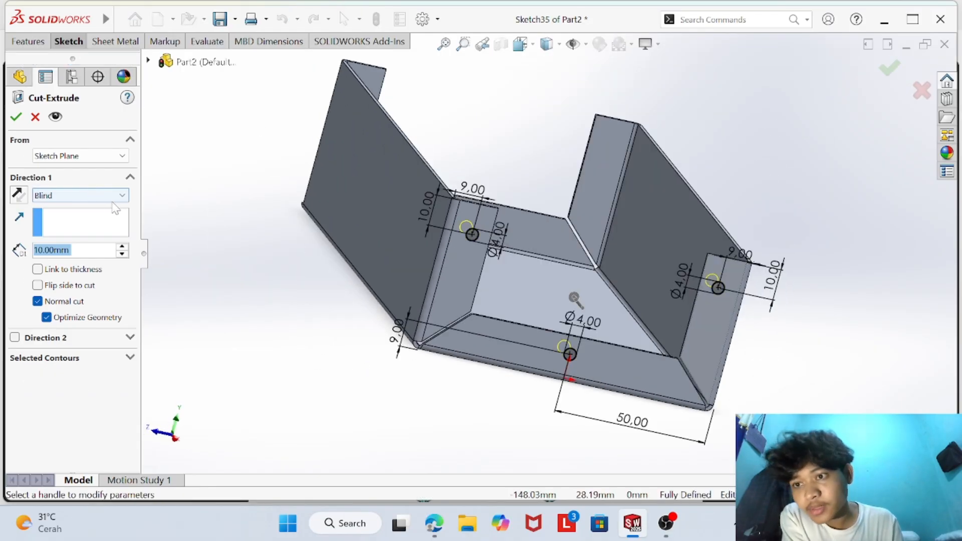
pyautogui.click(114, 197)
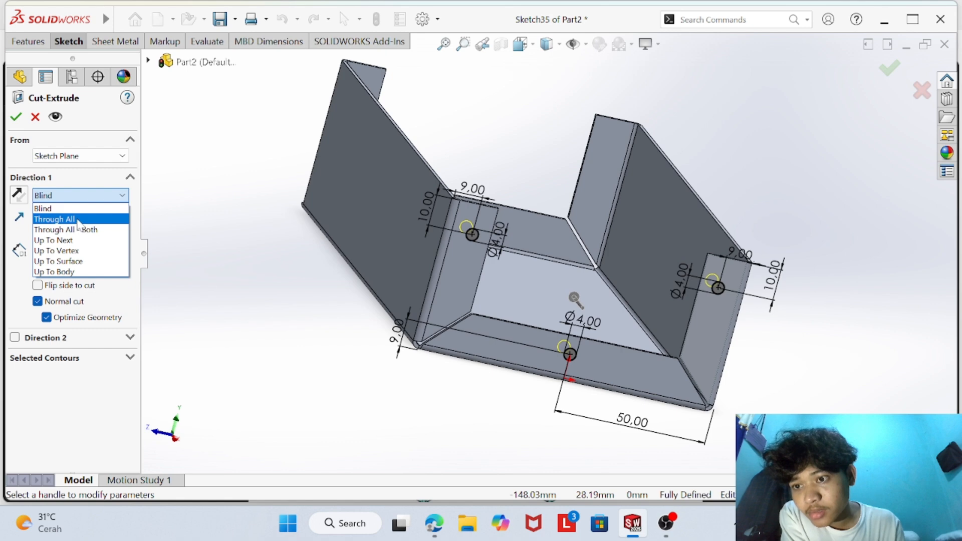
pyautogui.click(55, 219)
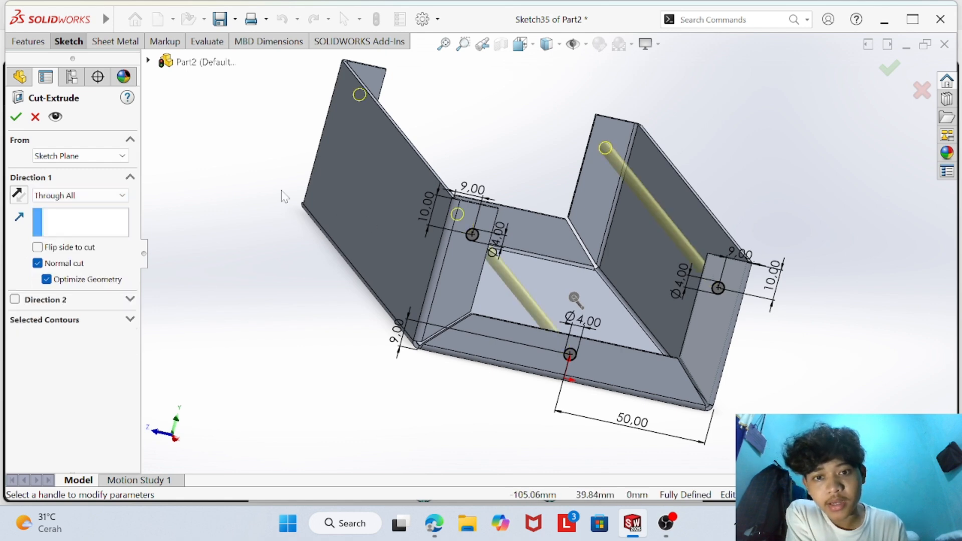
pyautogui.moveTo(283, 196); pyautogui.dragTo(285, 279, button='middle')
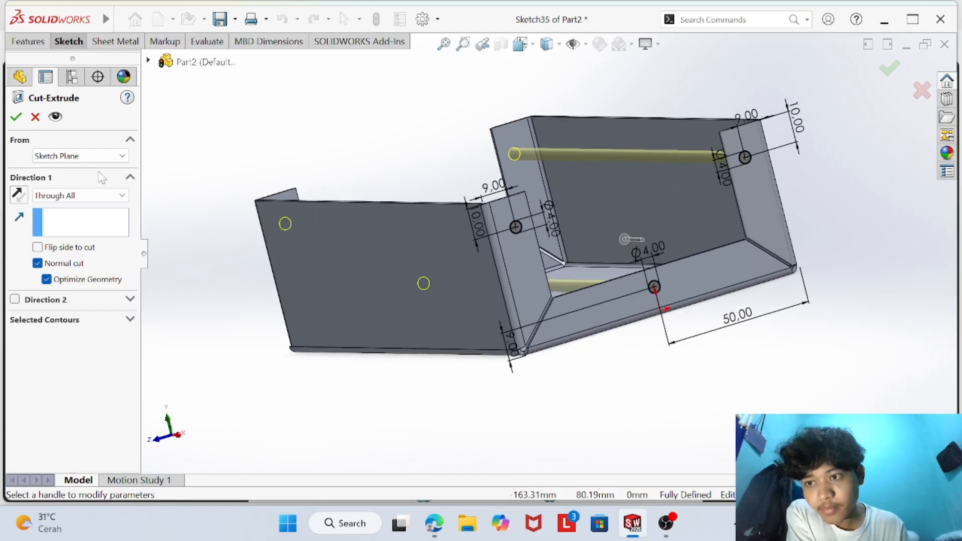
pyautogui.click(14, 119)
# - Inspect the holes in both end flanges and switch to the part drawing in the browser to compare
pyautogui.moveTo(458, 383); pyautogui.dragTo(765, 396, button='middle')
pyautogui.scroll(-3, 663, 292)
pyautogui.scroll(3, 611, 288)
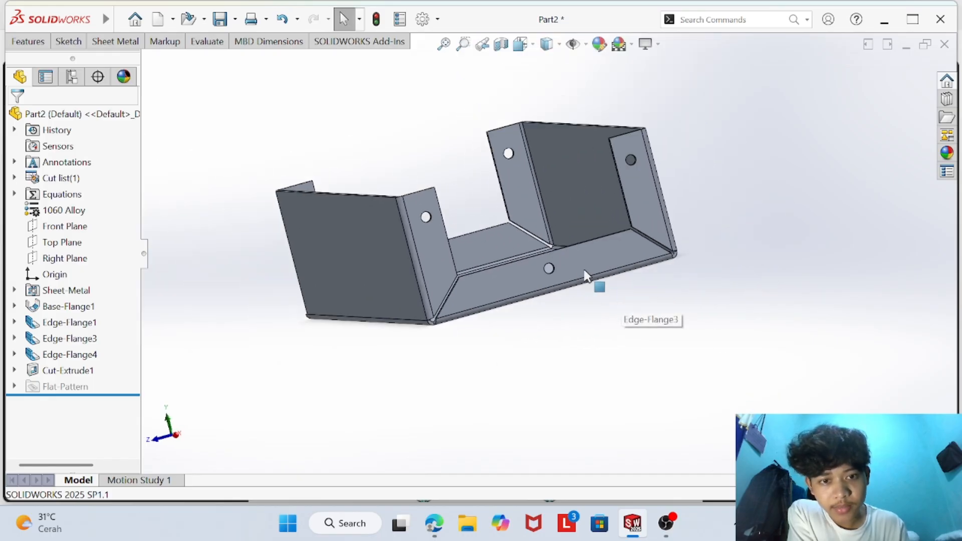
pyautogui.moveTo(690, 200); pyautogui.dragTo(683, 328, button='middle')
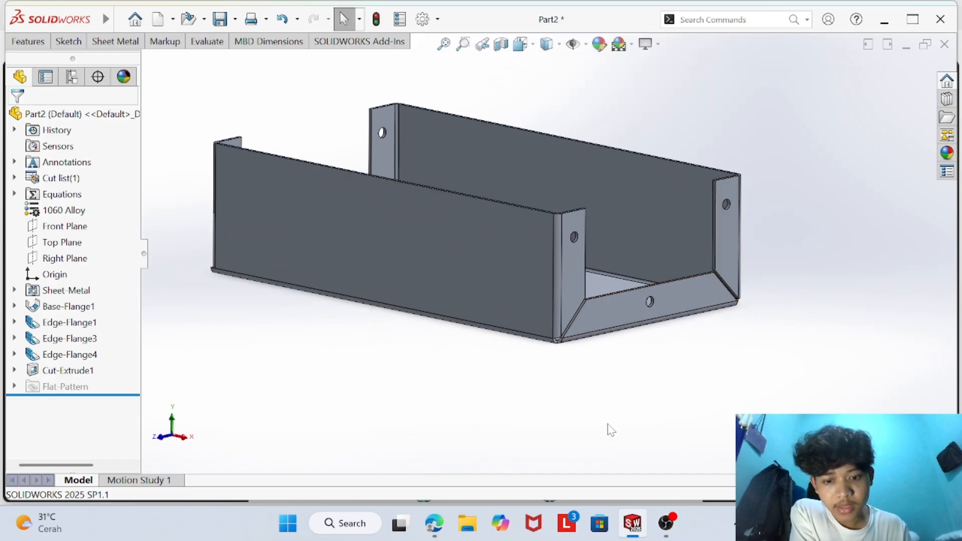
pyautogui.click(434, 523)
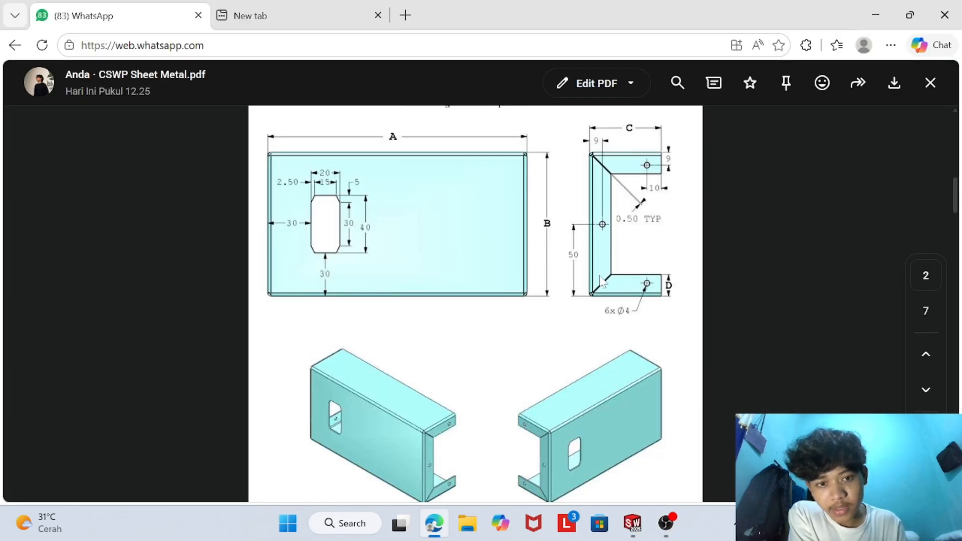
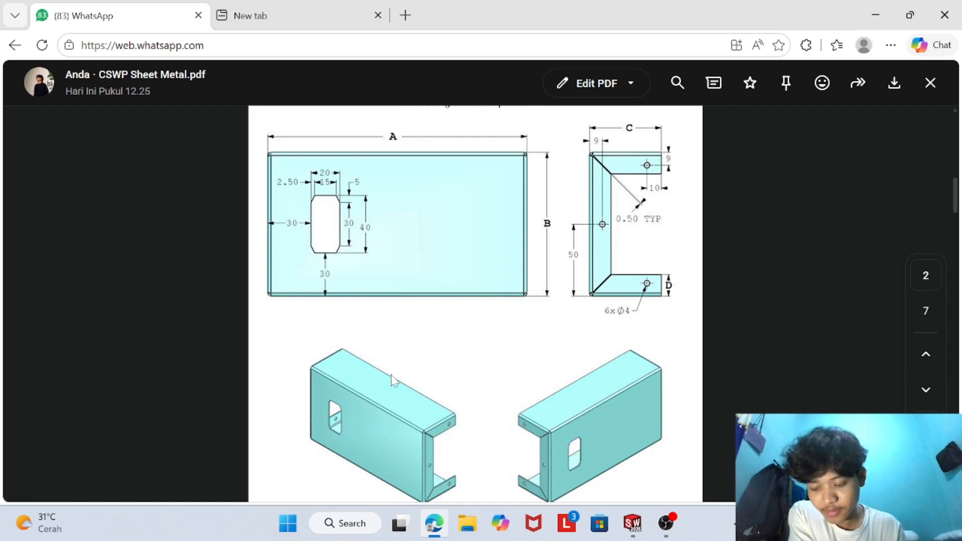
# - Switch back to SOLIDWORKS and start a sketch on the outer face of the base flange
pyautogui.click(632, 523)
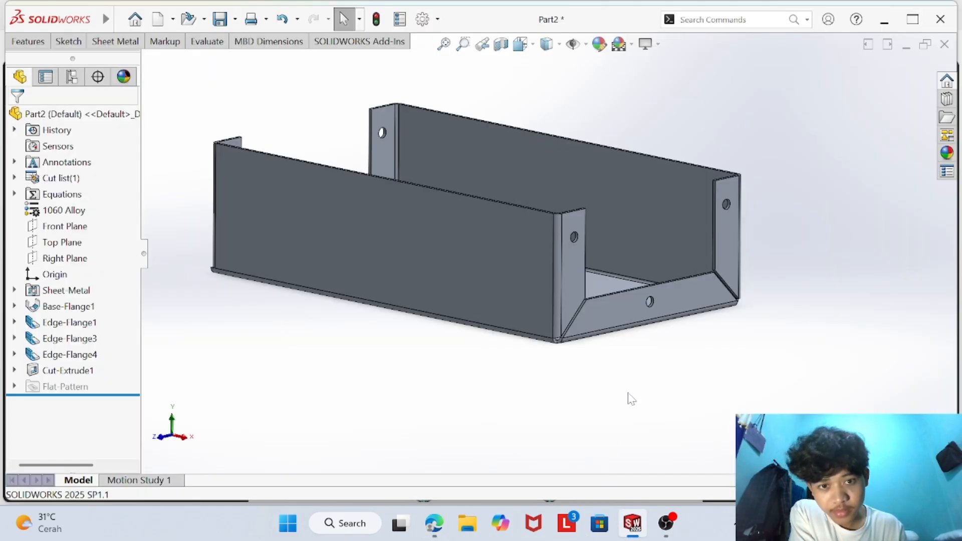
pyautogui.moveTo(626, 386); pyautogui.dragTo(625, 275, button='middle')
pyautogui.click(569, 273)
pyautogui.rightClick(569, 273)
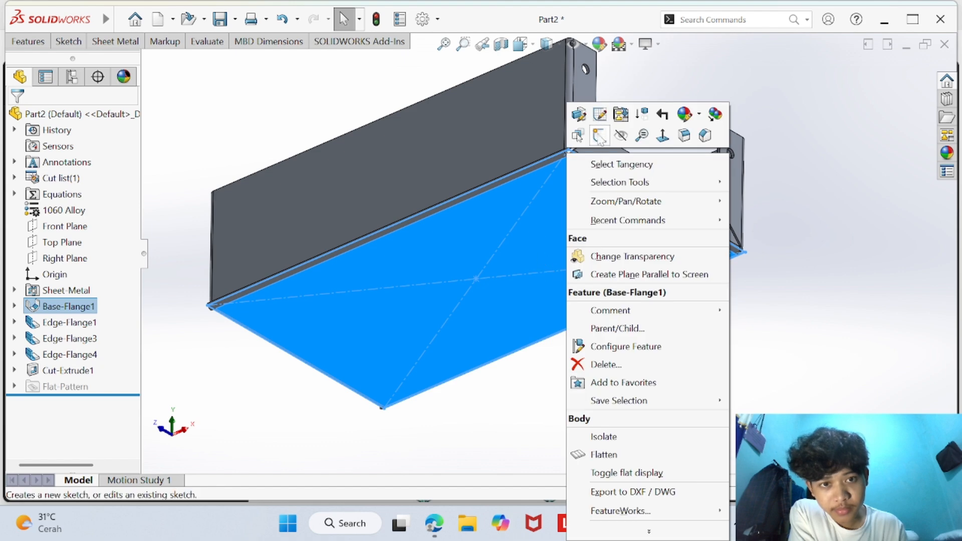
pyautogui.click(601, 127)
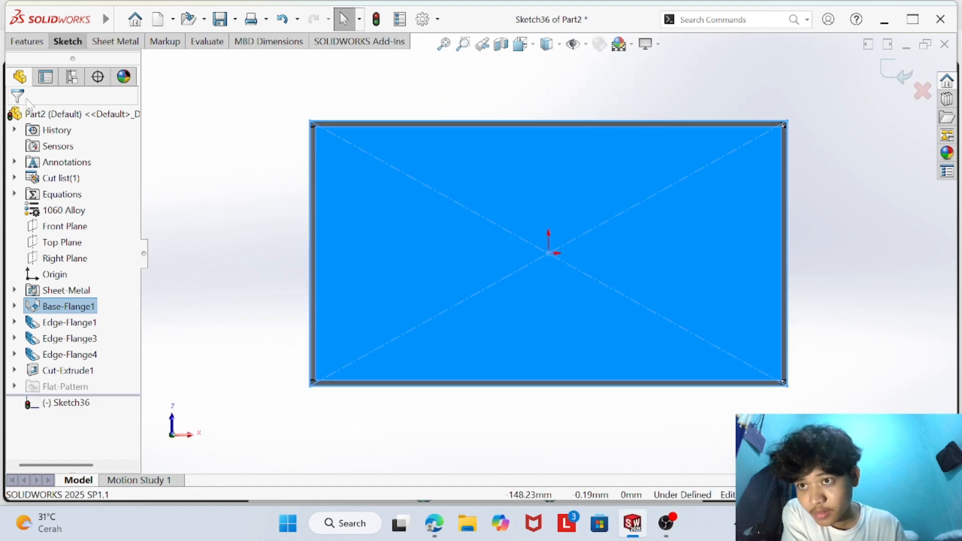
# - Sketch a closed octagonal line profile about 34 mm wide, left of the origin, and compare it with the part drawing
pyautogui.click(70, 44)
pyautogui.click(95, 59)
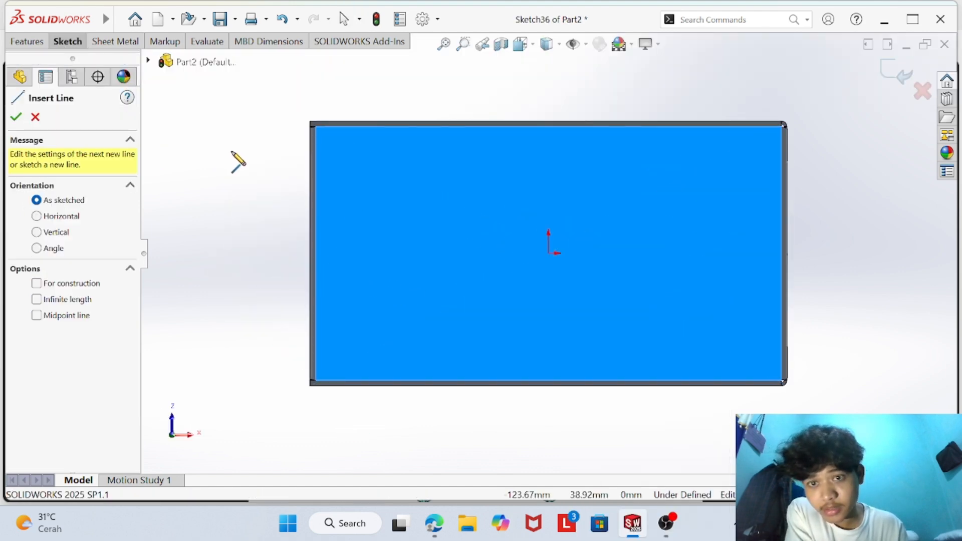
pyautogui.click(391, 200)
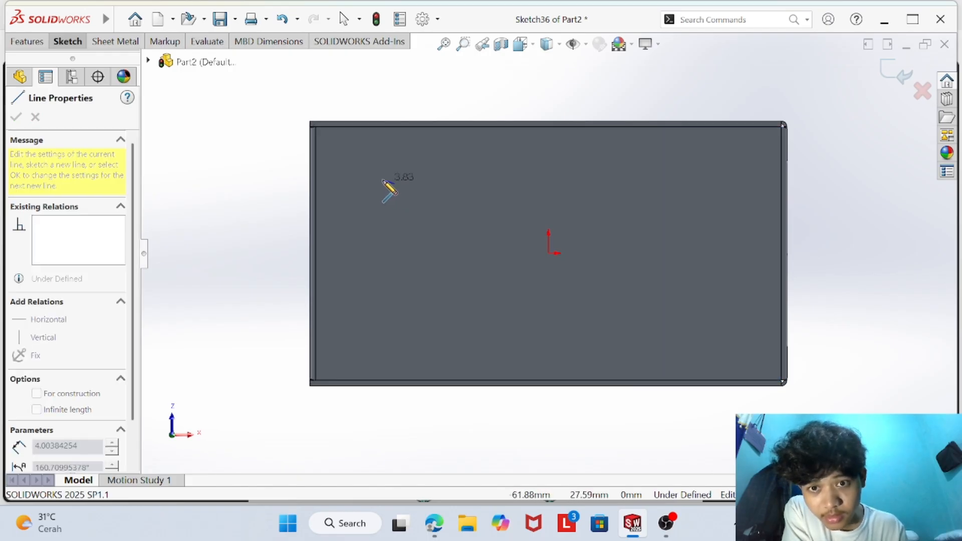
pyautogui.click(449, 183)
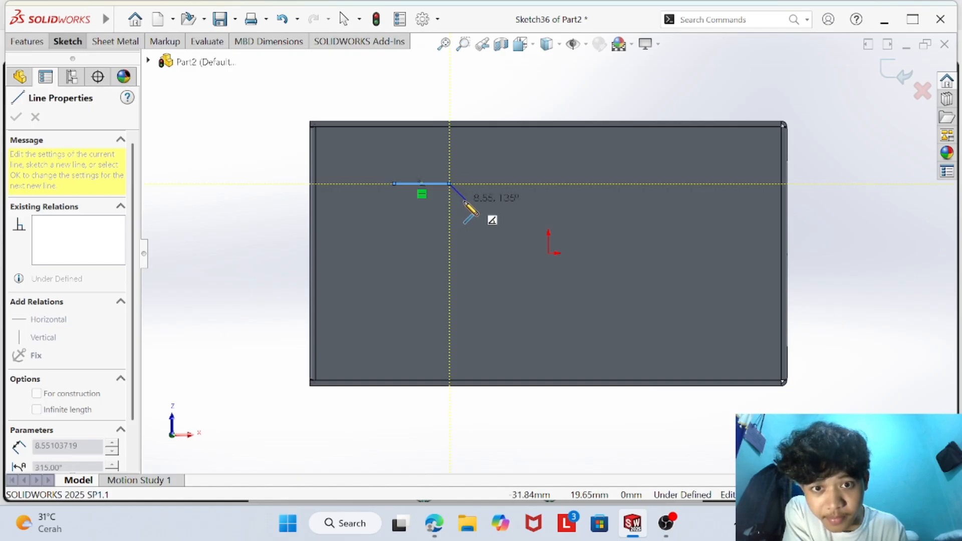
pyautogui.click(468, 202)
pyautogui.click(467, 279)
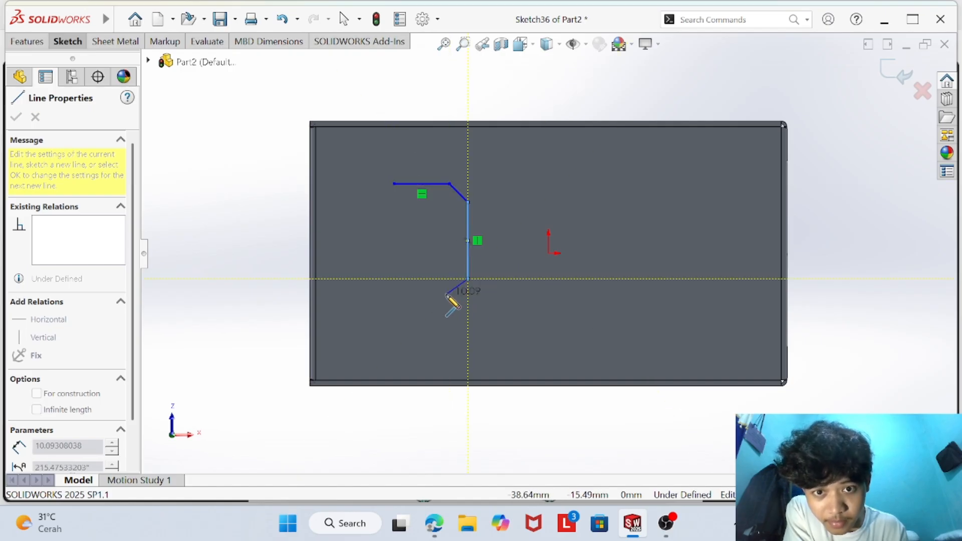
pyautogui.click(450, 297)
pyautogui.click(394, 297)
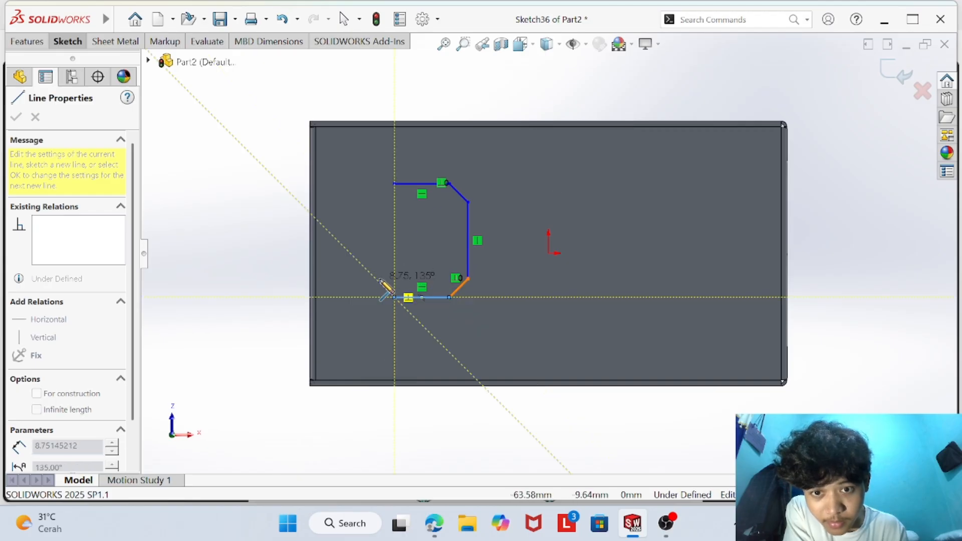
pyautogui.click(378, 280)
pyautogui.click(378, 207)
pyautogui.click(394, 184)
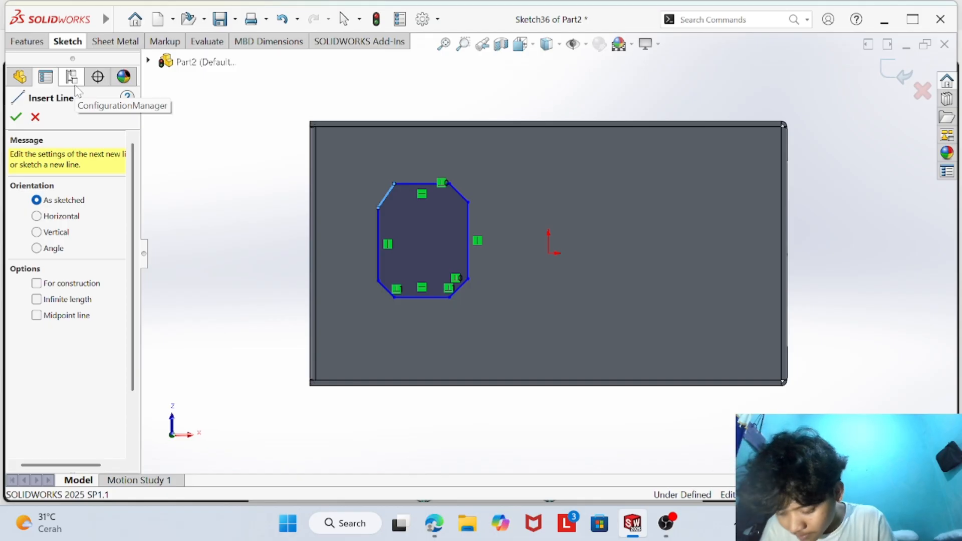
pyautogui.click(434, 523)
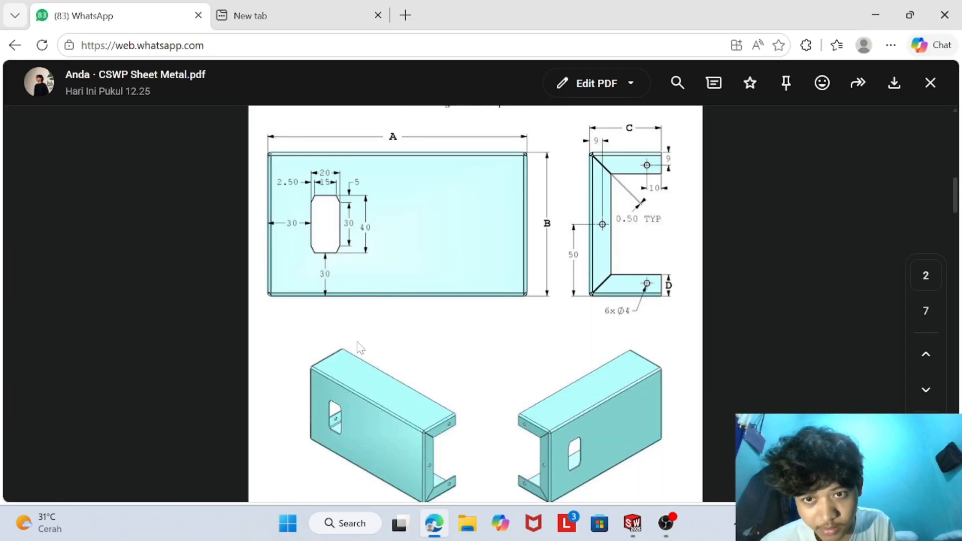
pyautogui.click(633, 526)
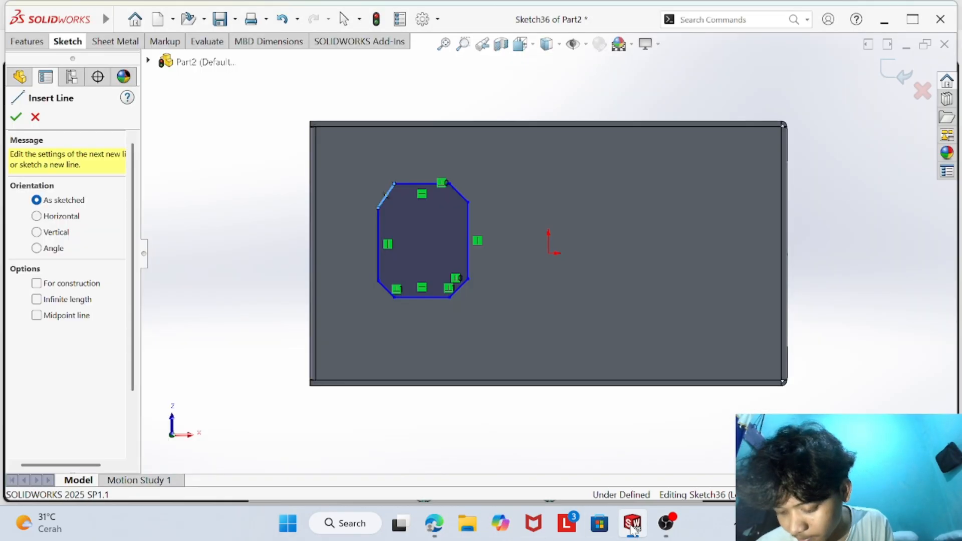
pyautogui.click(53, 41)
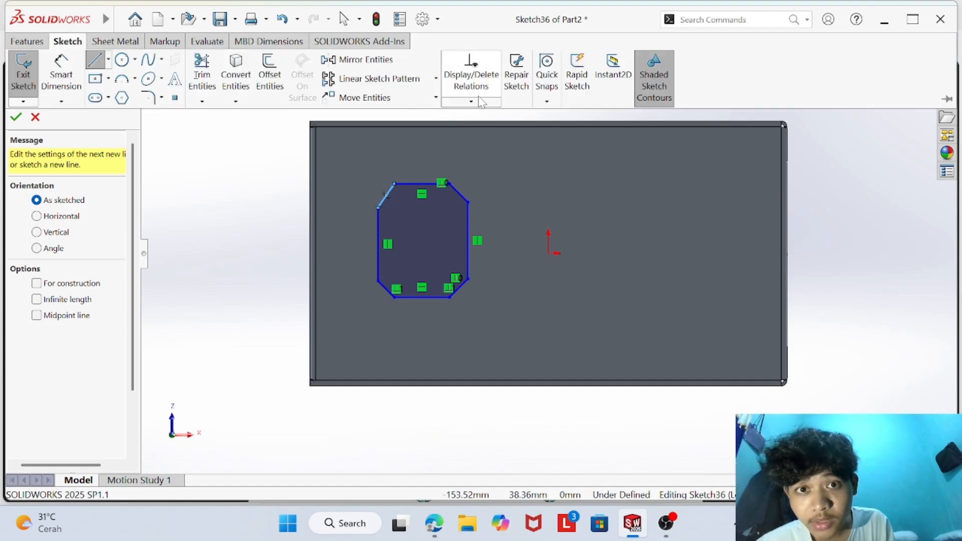
pyautogui.click(473, 101)
pyautogui.click(486, 139)
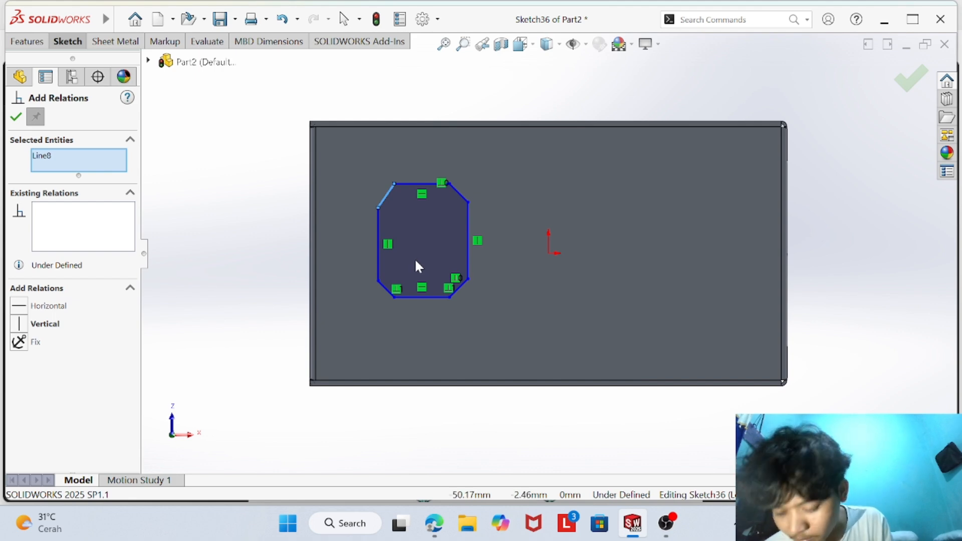
pyautogui.click(448, 183)
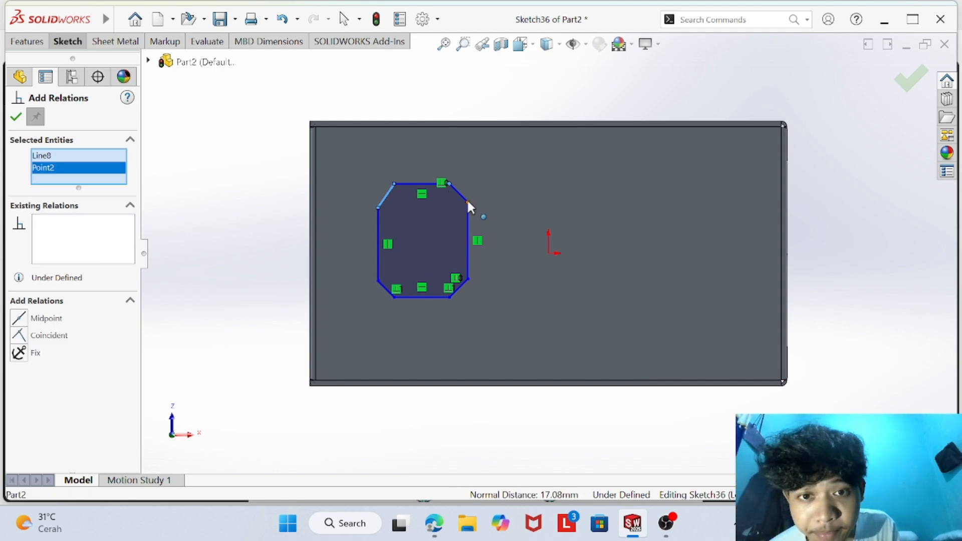
pyautogui.click(468, 201)
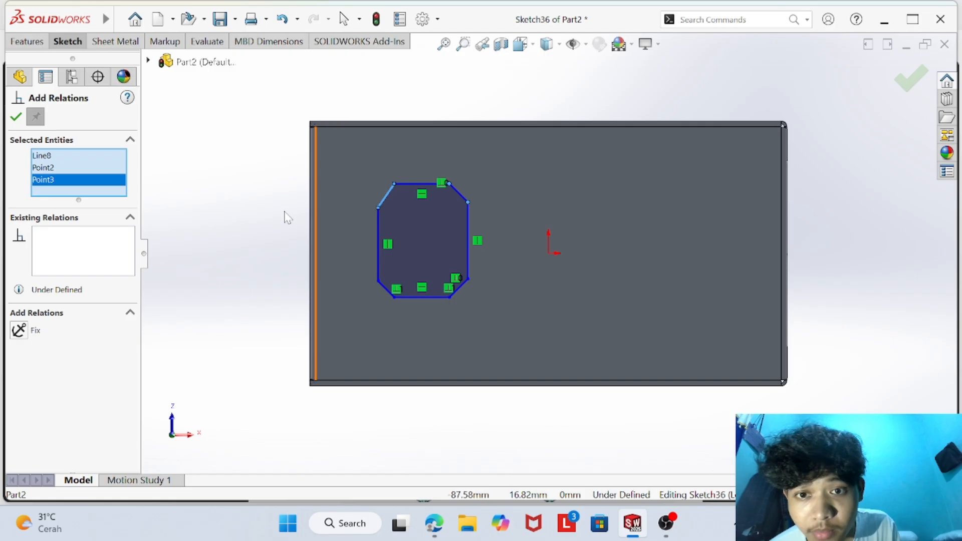
pyautogui.click(395, 184)
pyautogui.click(377, 206)
pyautogui.press('Escape')
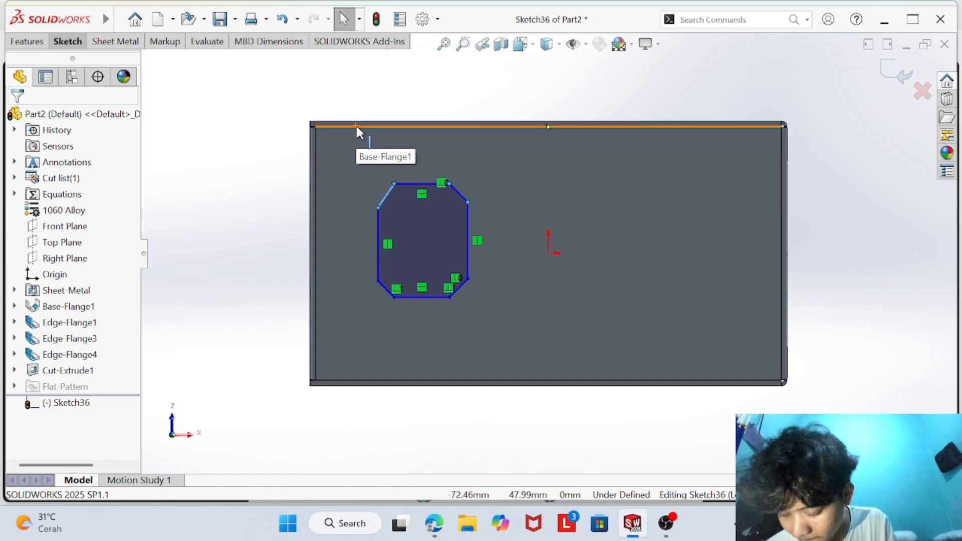
pyautogui.click(73, 42)
pyautogui.click(473, 103)
pyautogui.click(476, 137)
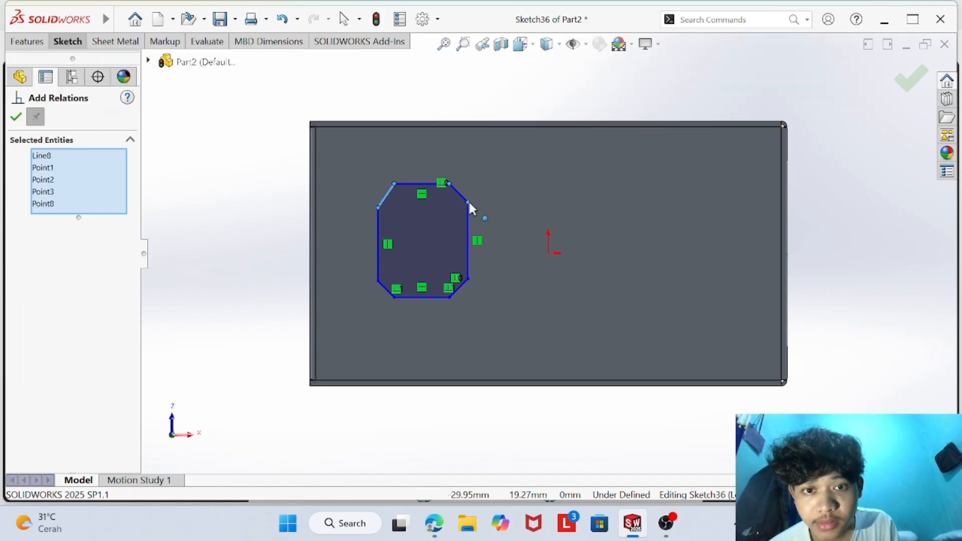
pyautogui.scroll(-2, 426, 198)
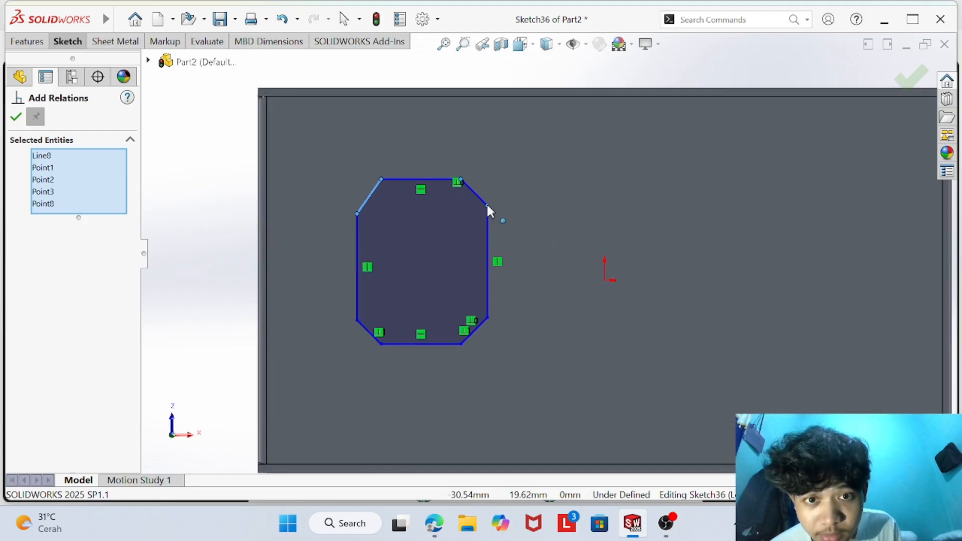
pyautogui.rightClick(77, 196)
pyautogui.click(127, 225)
pyautogui.rightClick(90, 168)
pyautogui.click(127, 195)
pyautogui.rightClick(96, 158)
pyautogui.click(132, 188)
pyautogui.rightClick(100, 159)
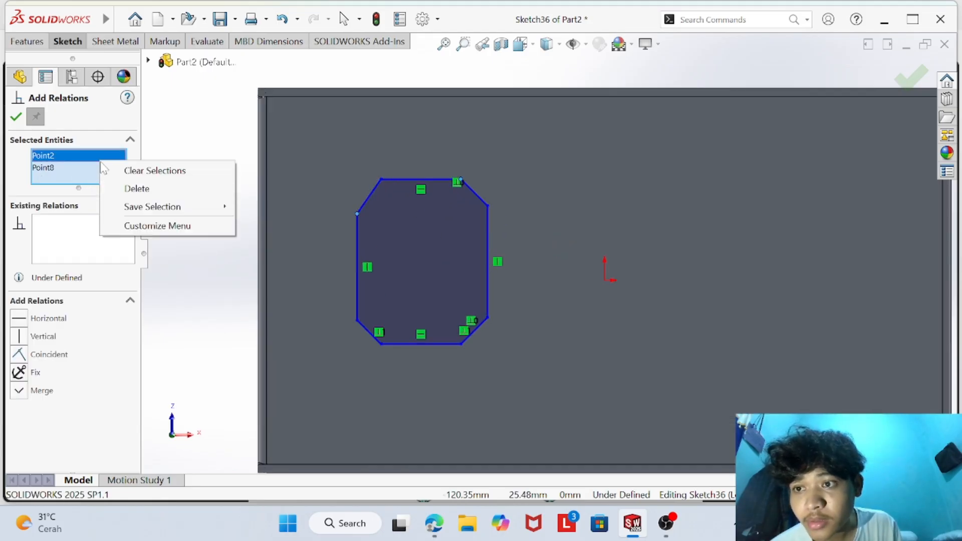
pyautogui.click(135, 188)
pyautogui.click(140, 192)
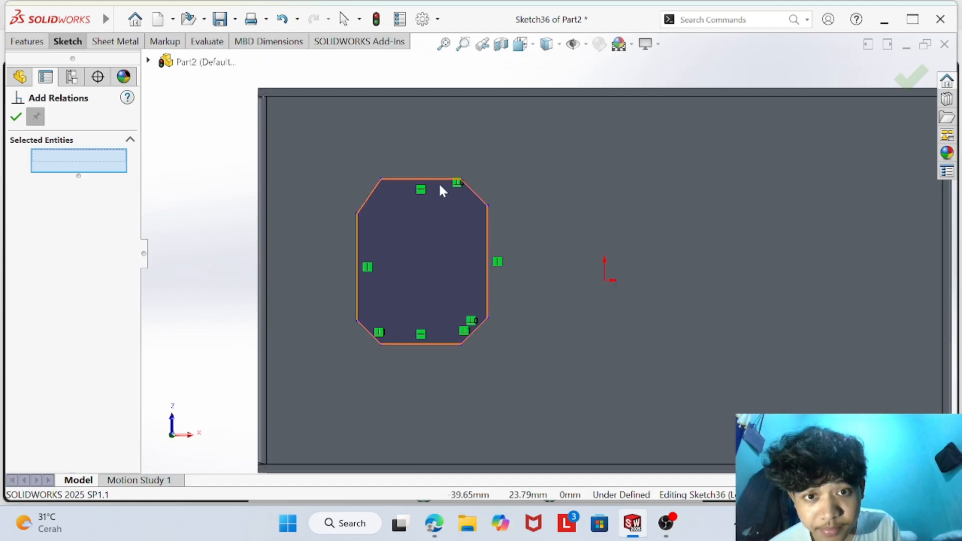
pyautogui.click(16, 120)
# - Add horizontal relations between the upper ends and between the lower ends of the profile's two vertical sides
pyautogui.click(473, 94)
pyautogui.click(475, 135)
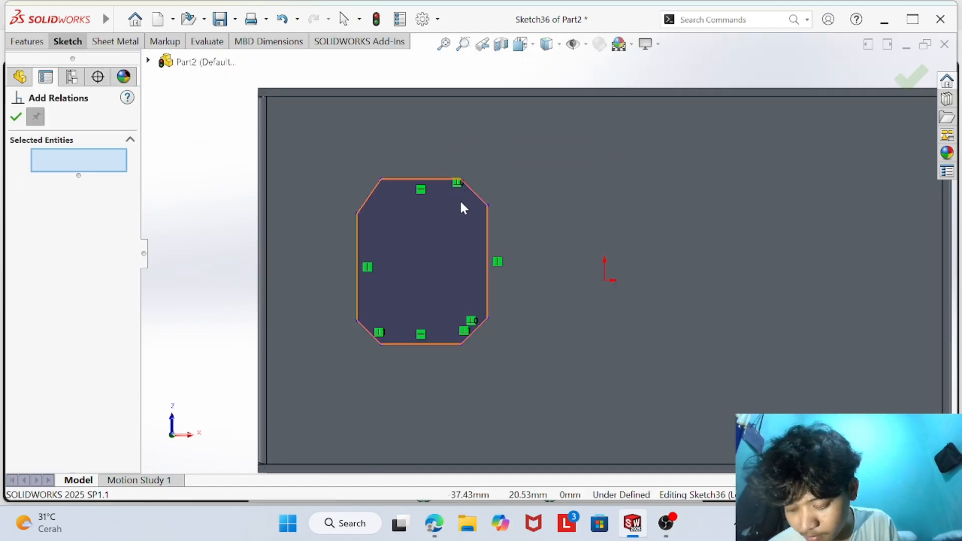
pyautogui.click(487, 205)
pyautogui.click(358, 214)
pyautogui.click(64, 318)
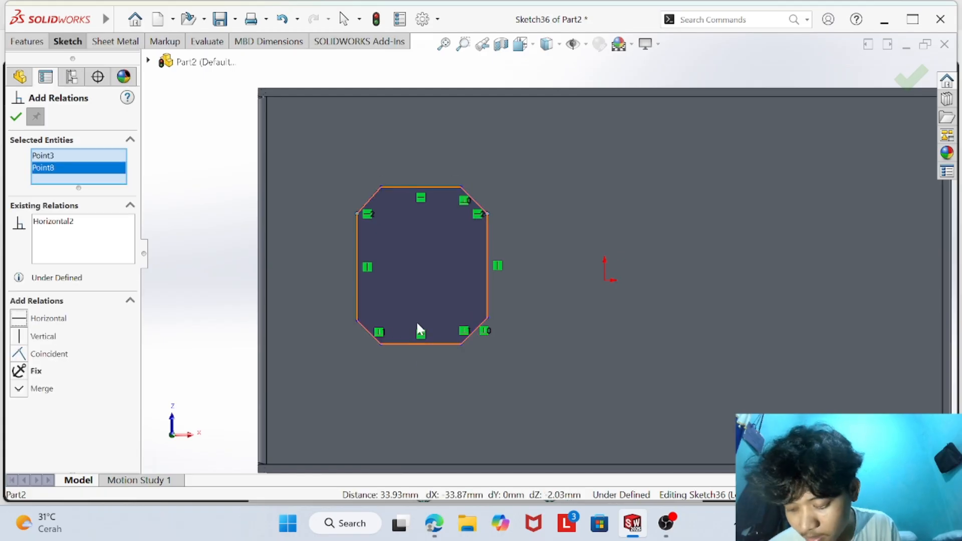
pyautogui.click(487, 318)
pyautogui.click(357, 320)
pyautogui.click(21, 319)
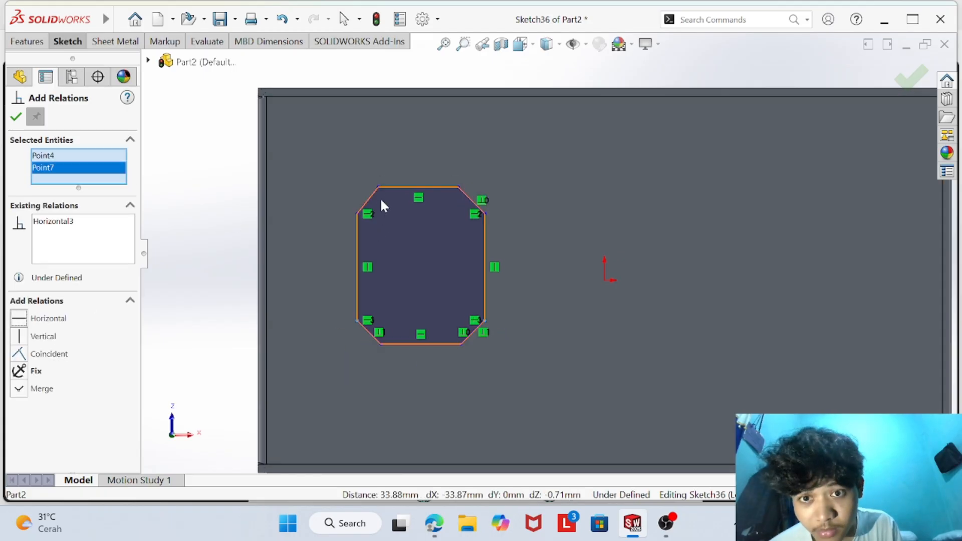
# - Add a vertical relation between the left endpoints of the profile's upper and lower edges
pyautogui.click(379, 188)
pyautogui.click(381, 344)
pyautogui.click(20, 336)
pyautogui.click(460, 189)
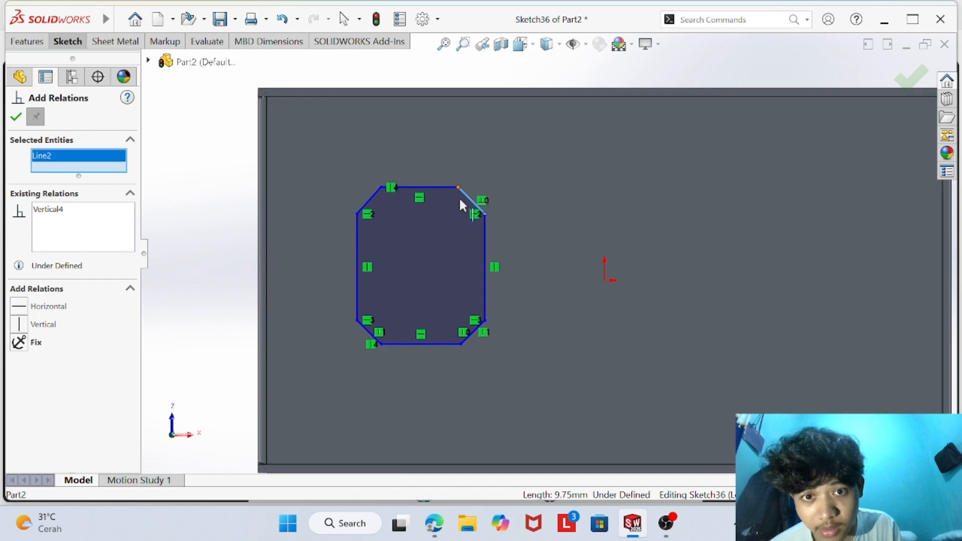
pyautogui.click(461, 344)
pyautogui.click(310, 168)
pyautogui.click(335, 165)
pyautogui.rightClick(61, 164)
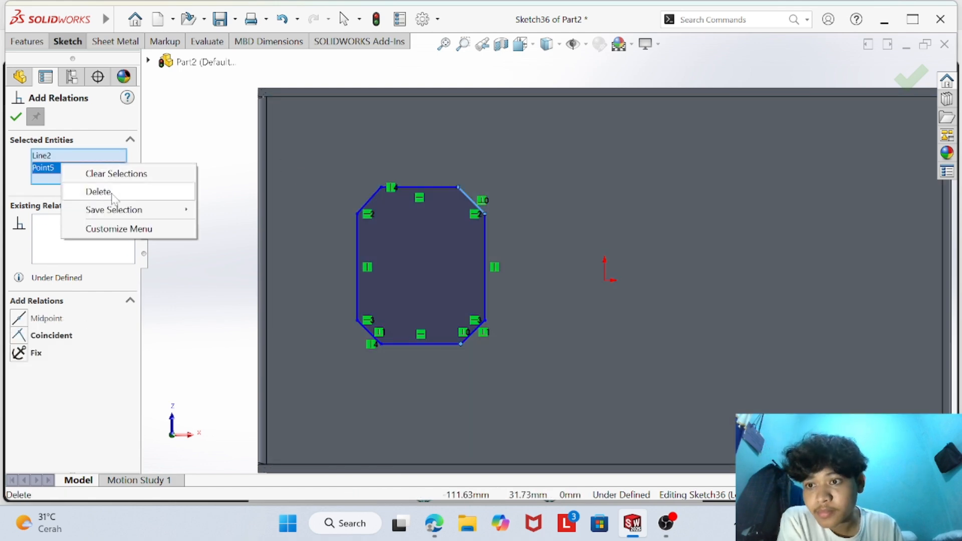
pyautogui.click(110, 193)
pyautogui.rightClick(81, 157)
pyautogui.click(98, 186)
# - Add a vertical relation between the right endpoints of the profile's upper and lower edges and finish adding relations
pyautogui.click(460, 188)
pyautogui.click(461, 343)
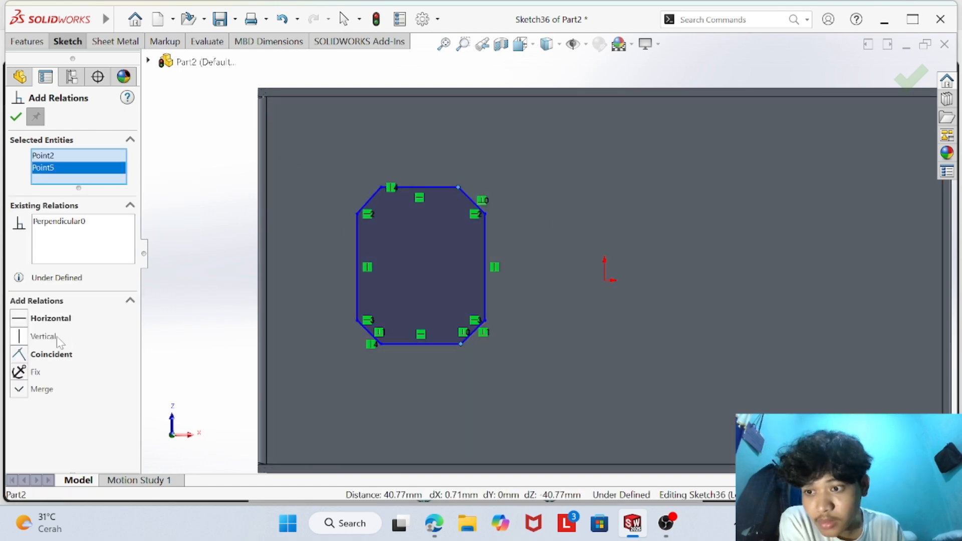
pyautogui.click(18, 336)
pyautogui.click(16, 117)
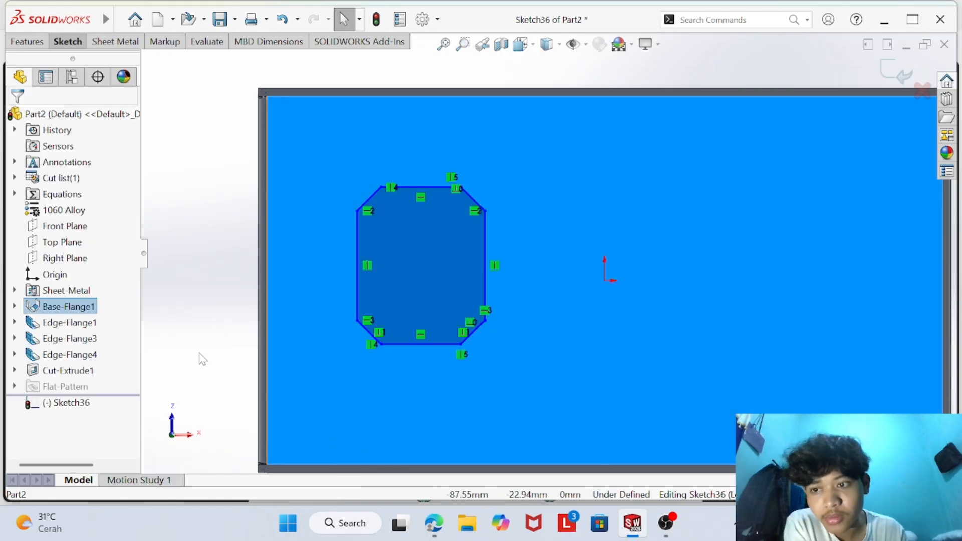
pyautogui.hotkey('alt', 'Tab')
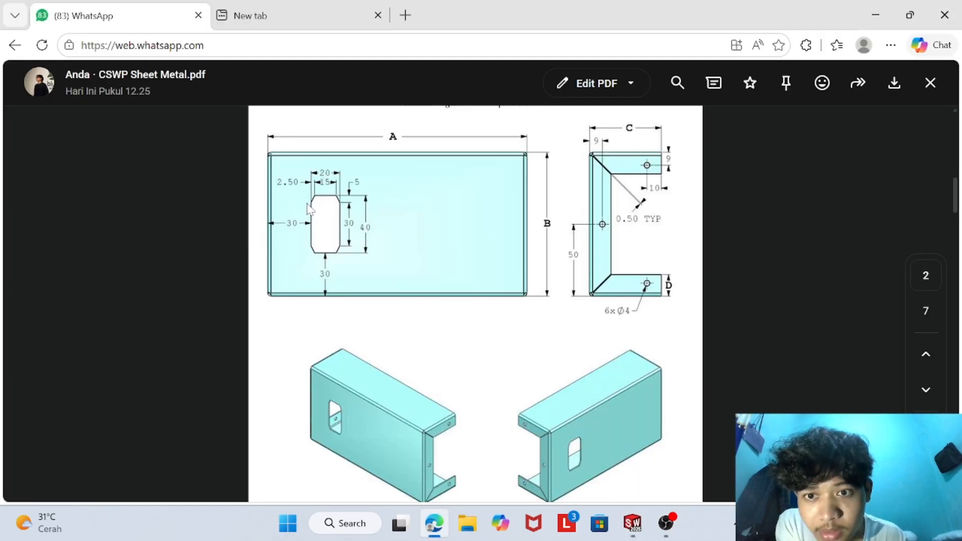
pyautogui.click(632, 523)
pyautogui.click(68, 41)
pyautogui.click(96, 79)
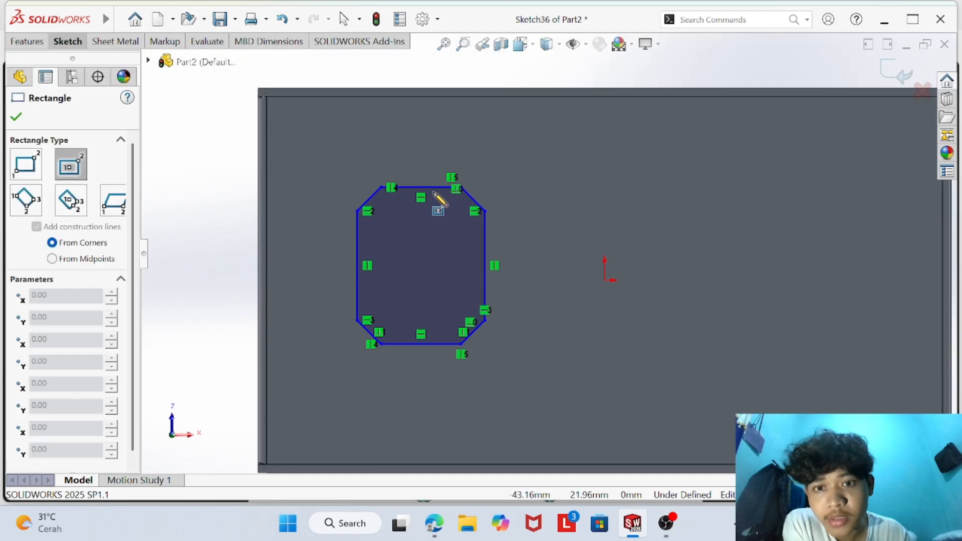
pyautogui.click(428, 186)
pyautogui.rightClick(438, 164)
pyautogui.click(382, 159)
pyautogui.click(381, 158)
pyautogui.click(16, 118)
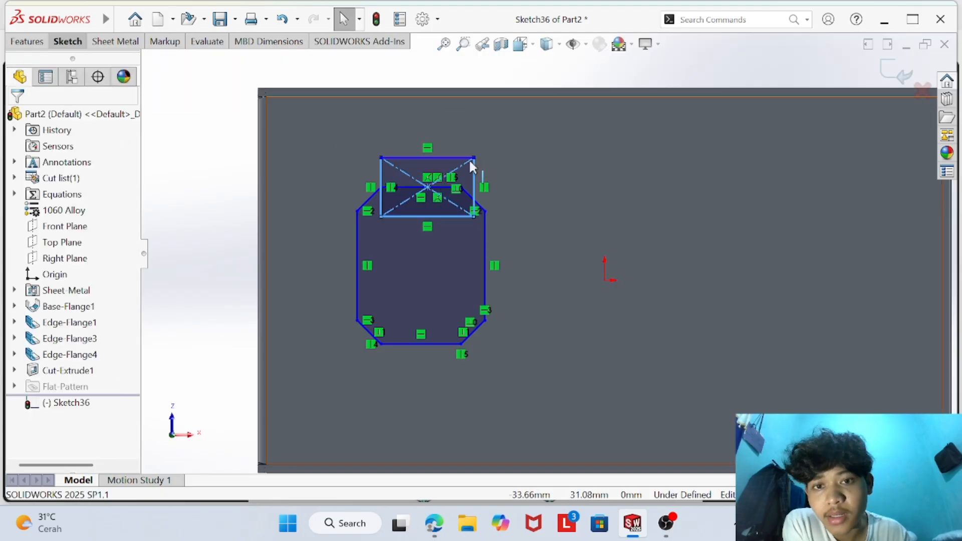
pyautogui.rightClick(459, 157)
pyautogui.click(481, 383)
# - Dimension the profile's upper horizontal edge to 15 mm
pyautogui.click(67, 42)
pyautogui.click(50, 73)
pyautogui.click(401, 188)
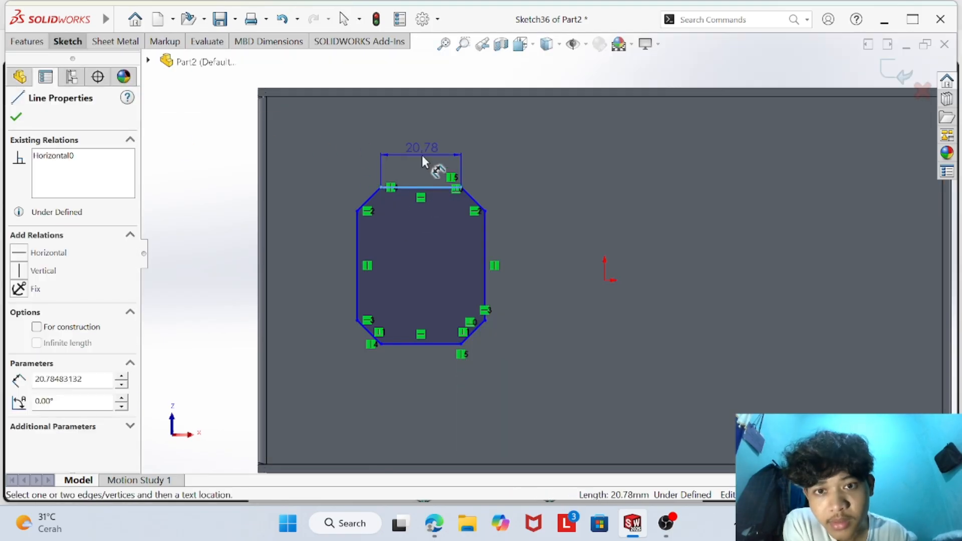
pyautogui.click(422, 153)
pyautogui.press('BackSpace')
pyautogui.write('15')
pyautogui.press('Return')
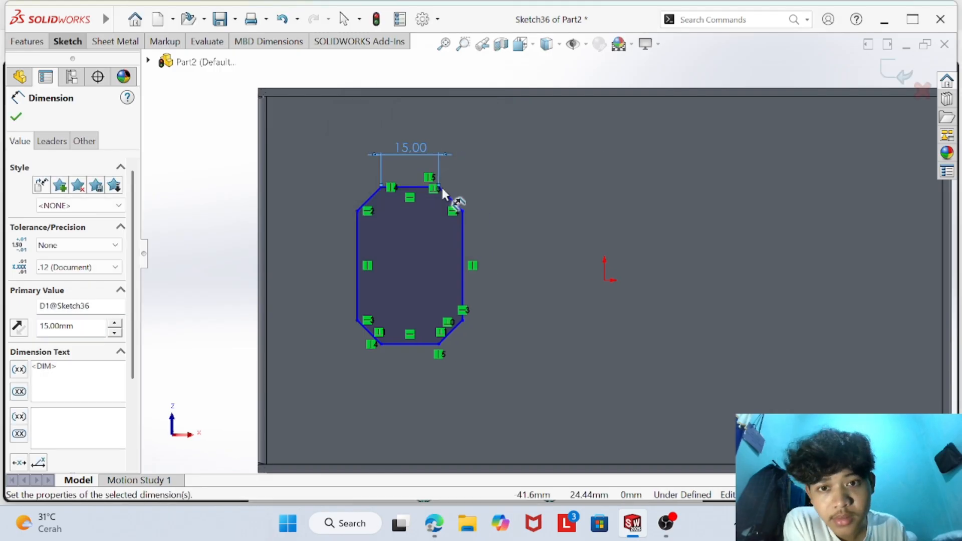
# - Dimension the profile's overall width between its upper side corners to 20 mm
pyautogui.click(357, 210)
pyautogui.click(462, 210)
pyautogui.click(417, 111)
pyautogui.write('2')
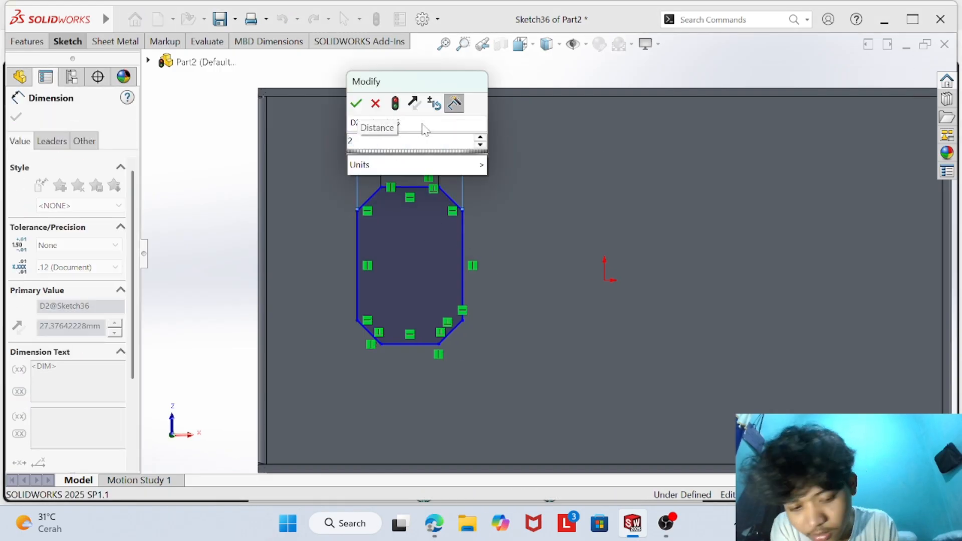
pyautogui.write('0')
pyautogui.press('Return')
# - Add a length dimension to the profile's upper-left chamfer and check the cutout's dimensions in the PDF drawing
pyautogui.click(372, 213)
pyautogui.click(335, 174)
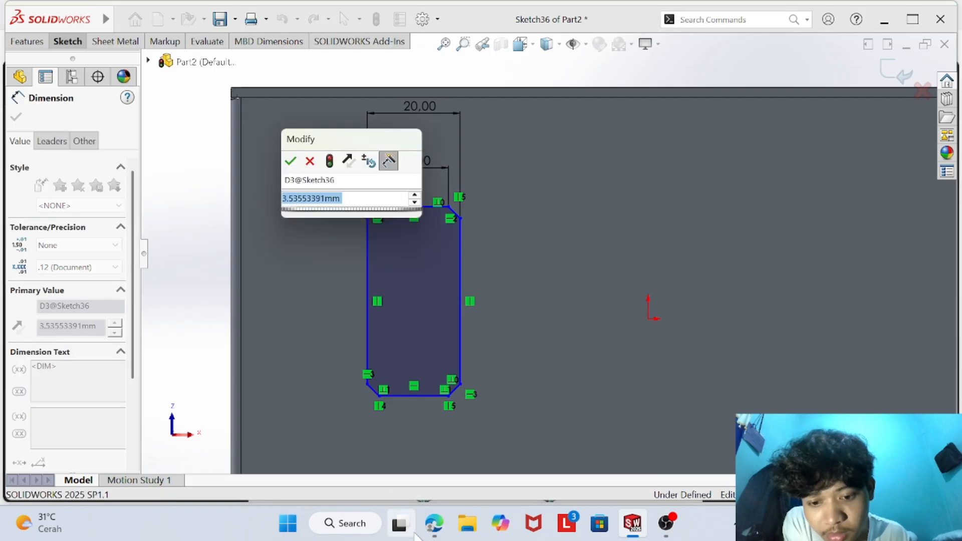
pyautogui.hotkey('alt', 'Tab')
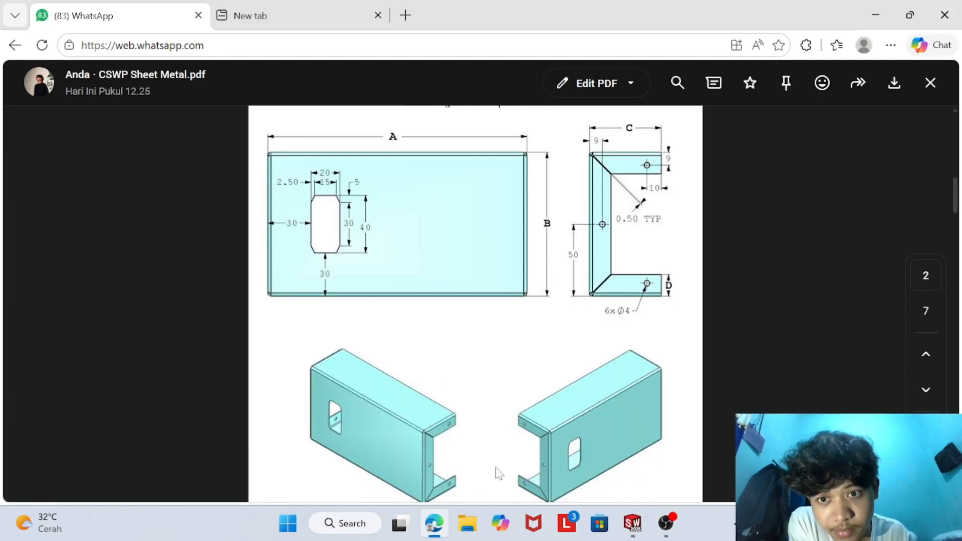
pyautogui.click(624, 530)
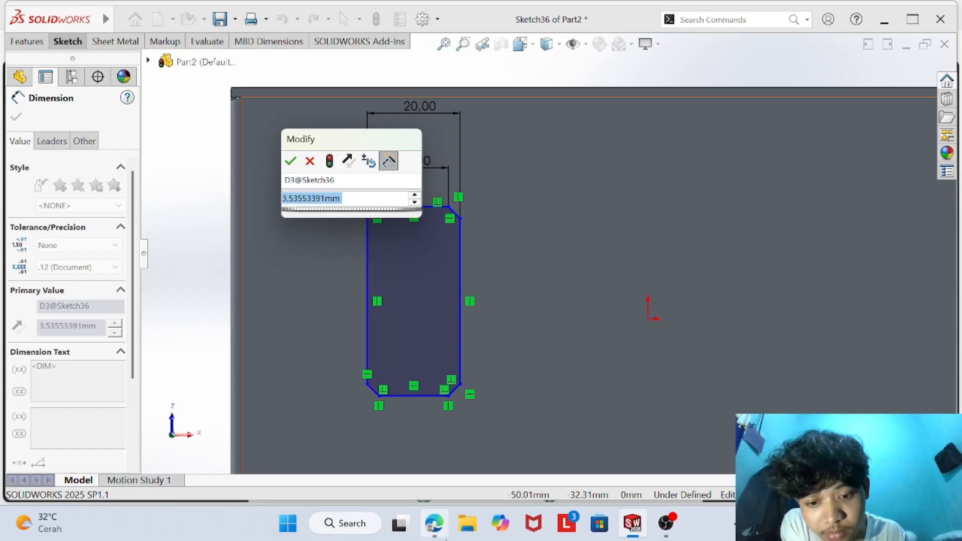
pyautogui.hotkey('alt', 'Tab')
pyautogui.click(624, 530)
pyautogui.click(479, 258)
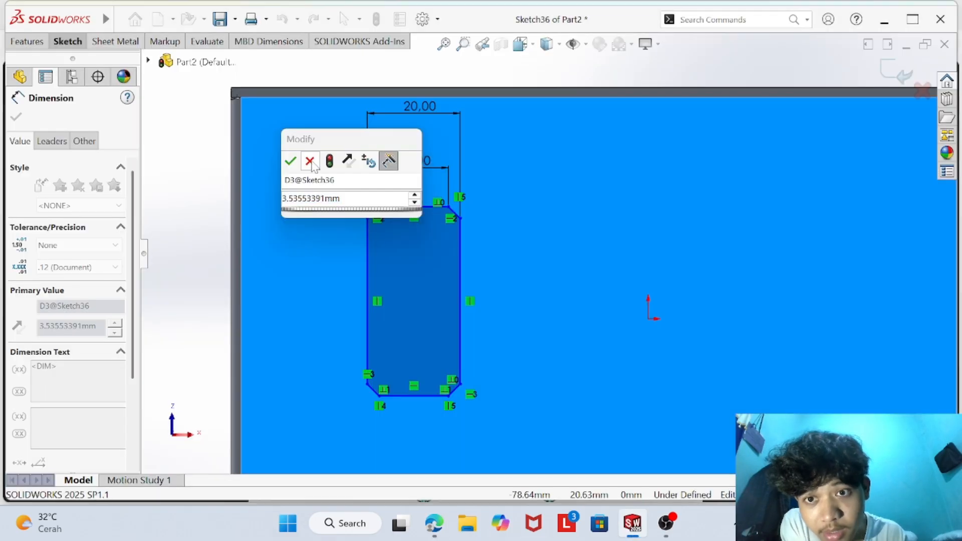
pyautogui.click(311, 162)
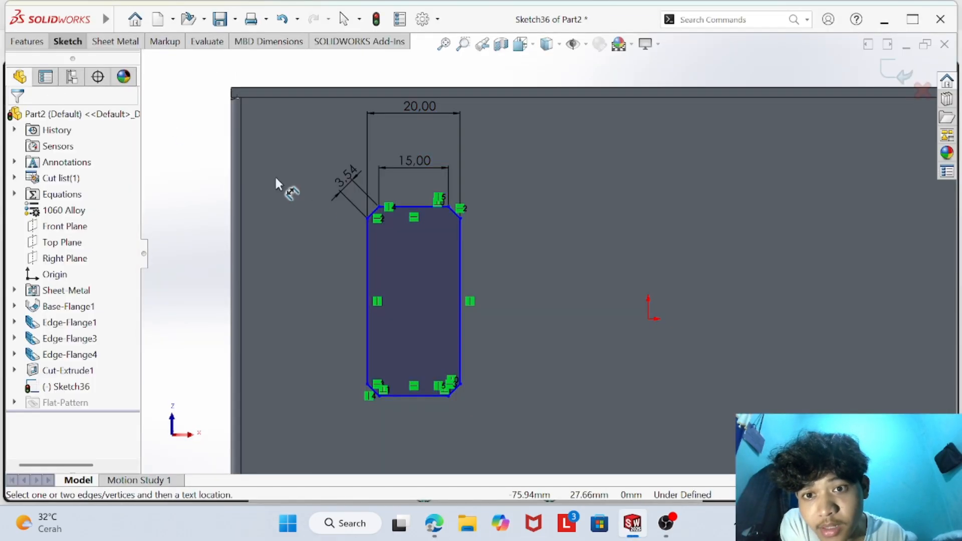
# - Delete the length dimension on the upper-left chamfer
pyautogui.rightClick(350, 193)
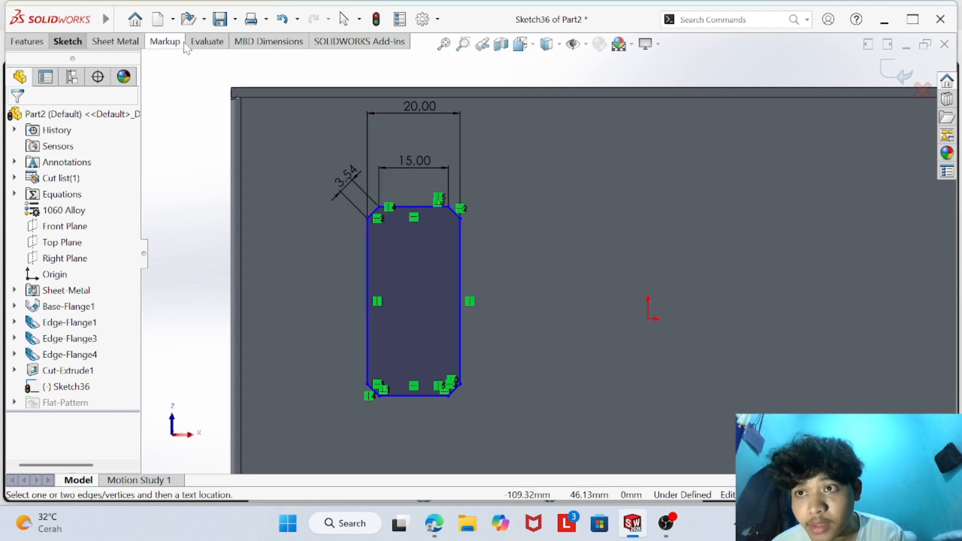
pyautogui.click(326, 186)
pyautogui.rightClick(345, 196)
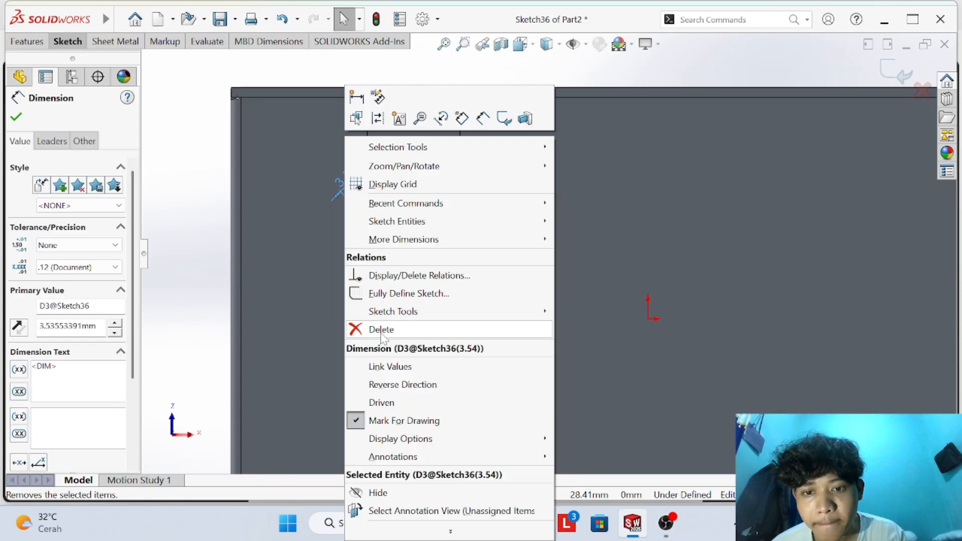
pyautogui.click(356, 327)
# - Try to dimension the distance between the upper-left chamfer's two endpoints to 2.5 mm
pyautogui.click(367, 218)
pyautogui.click(379, 206)
pyautogui.click(347, 184)
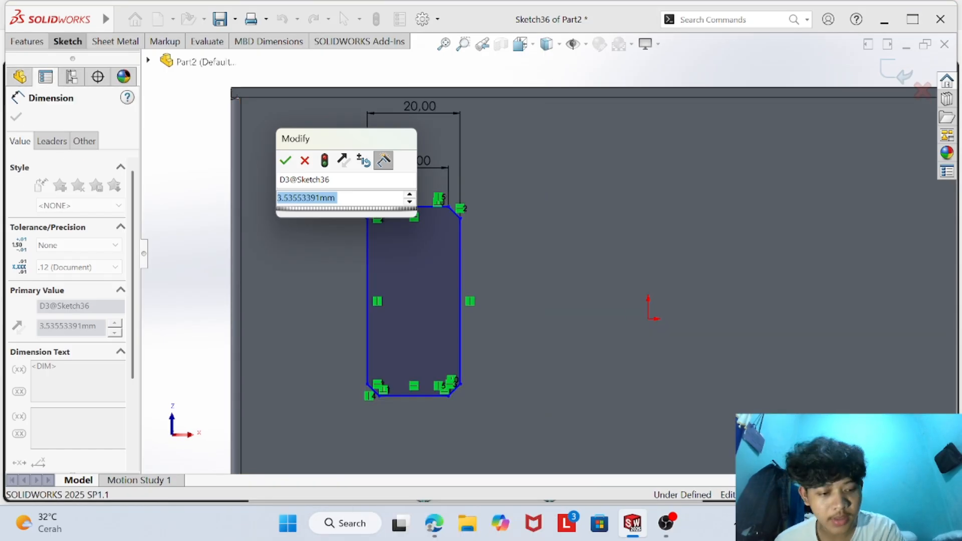
pyautogui.write('2')
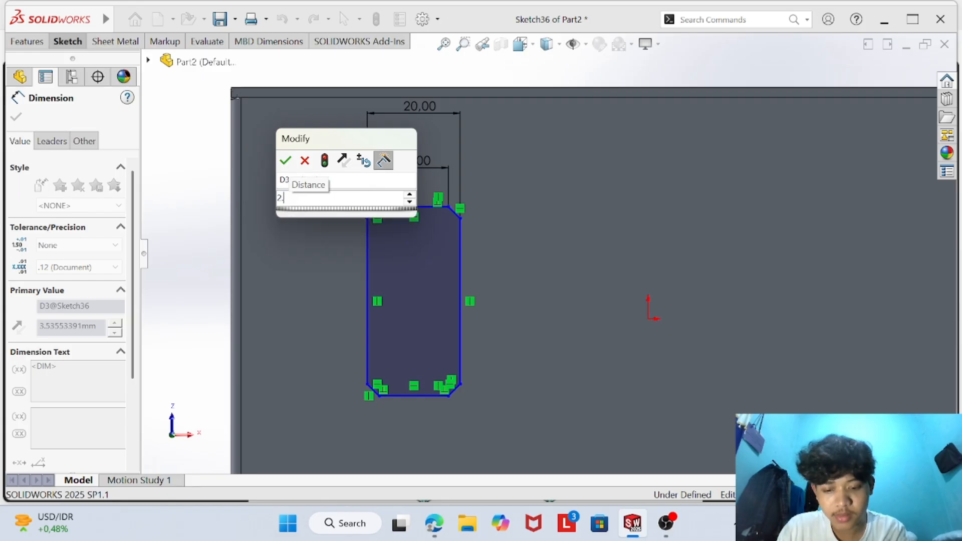
pyautogui.press('Return')
pyautogui.press('Return')
pyautogui.press('Escape')
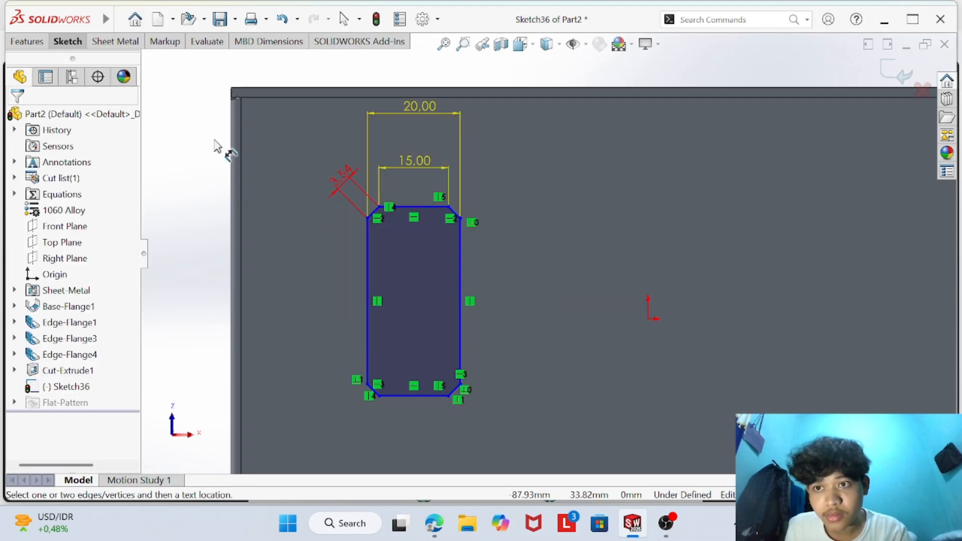
# - Delete the upper-left chamfer's length dimension and the profile's 20 mm overall width dimension
pyautogui.rightClick(345, 191)
pyautogui.click(434, 329)
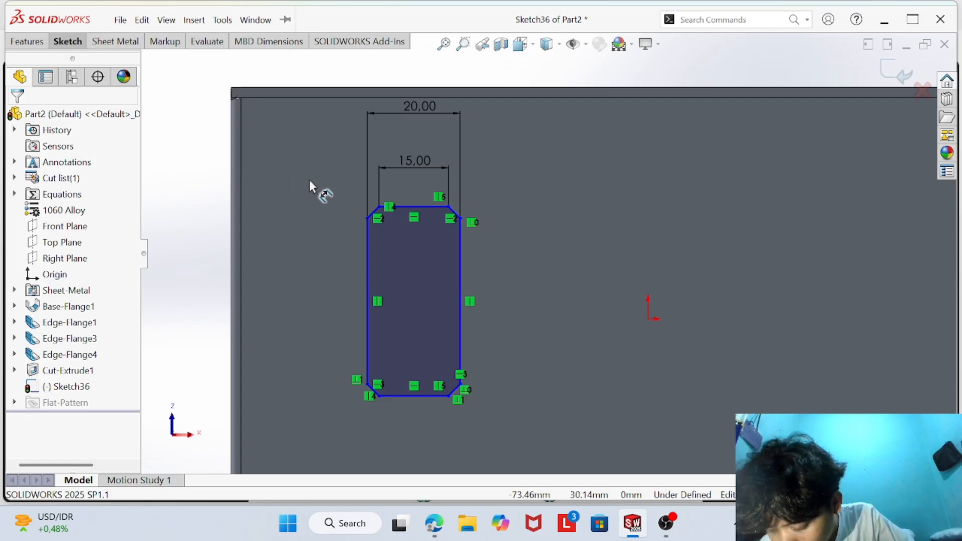
pyautogui.rightClick(340, 129)
pyautogui.click(416, 107)
pyautogui.press('Delete')
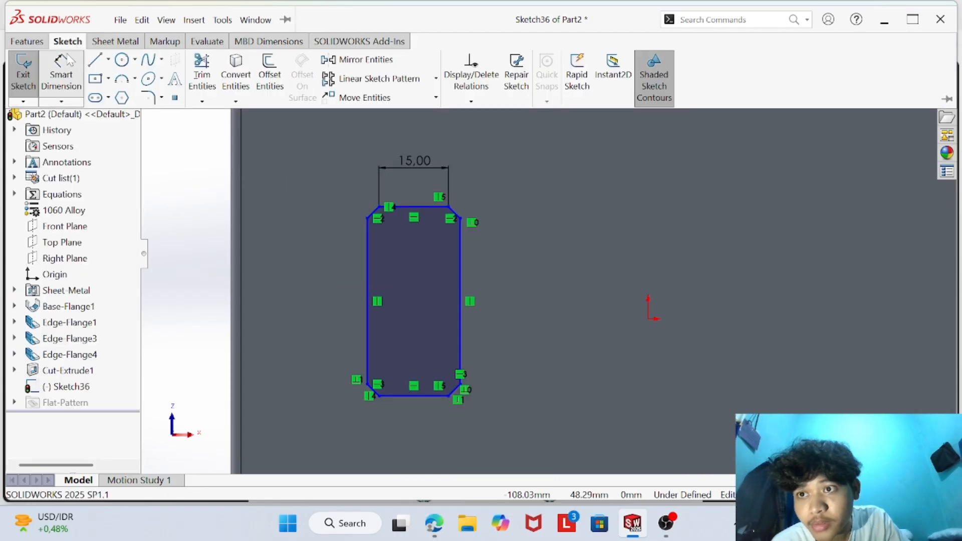
# - Dimension the horizontal offset between the upper-left chamfer's endpoints at 2.5 mm
pyautogui.click(67, 55)
pyautogui.click(367, 218)
pyautogui.click(379, 207)
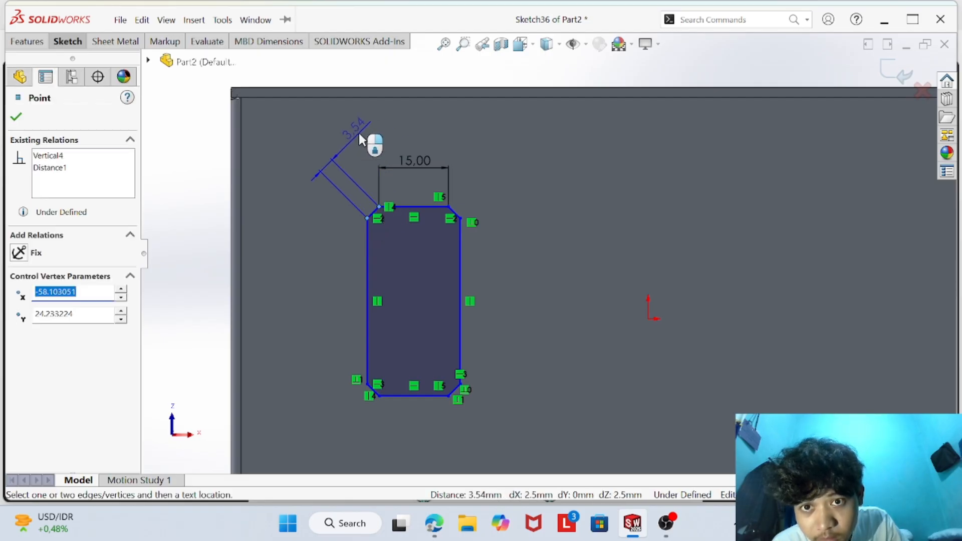
pyautogui.click(368, 130)
pyautogui.press('Return')
# - Dimension the profile's overall width between its two vertical sides at 20 mm
pyautogui.click(369, 247)
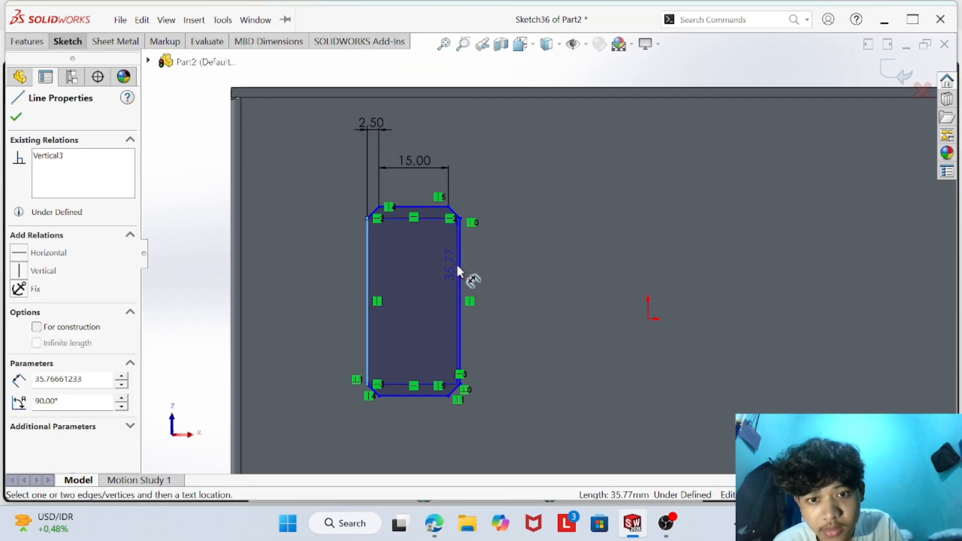
pyautogui.click(461, 255)
pyautogui.click(494, 145)
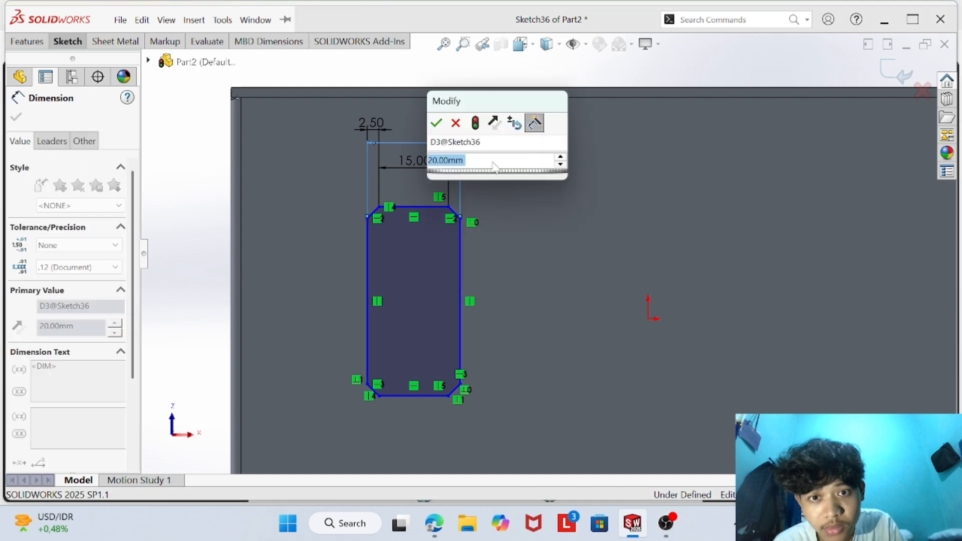
pyautogui.press('Return')
# - Try to dimension the upper-right chamfer, checking its size against the PDF drawing
pyautogui.click(454, 212)
pyautogui.click(480, 191)
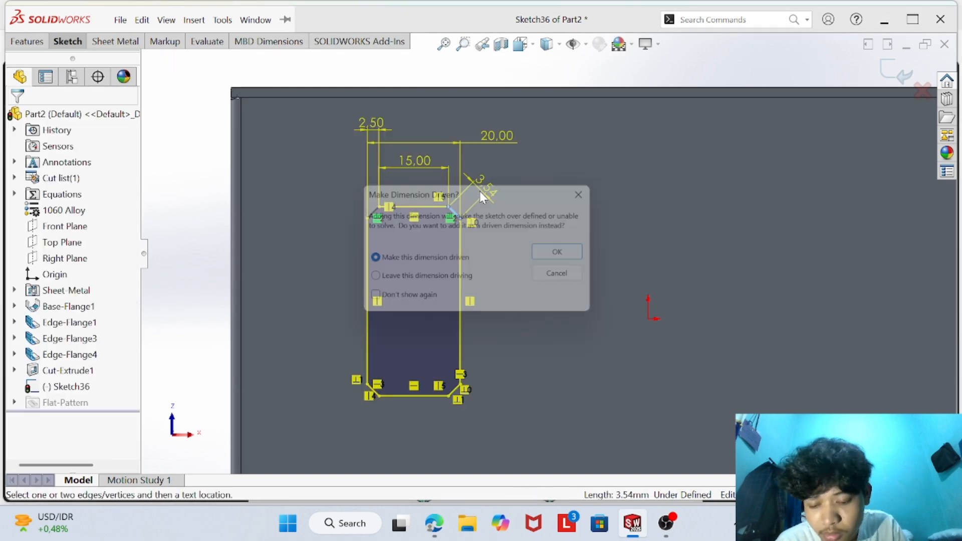
pyautogui.press('Escape')
pyautogui.hotkey('alt', 'Tab')
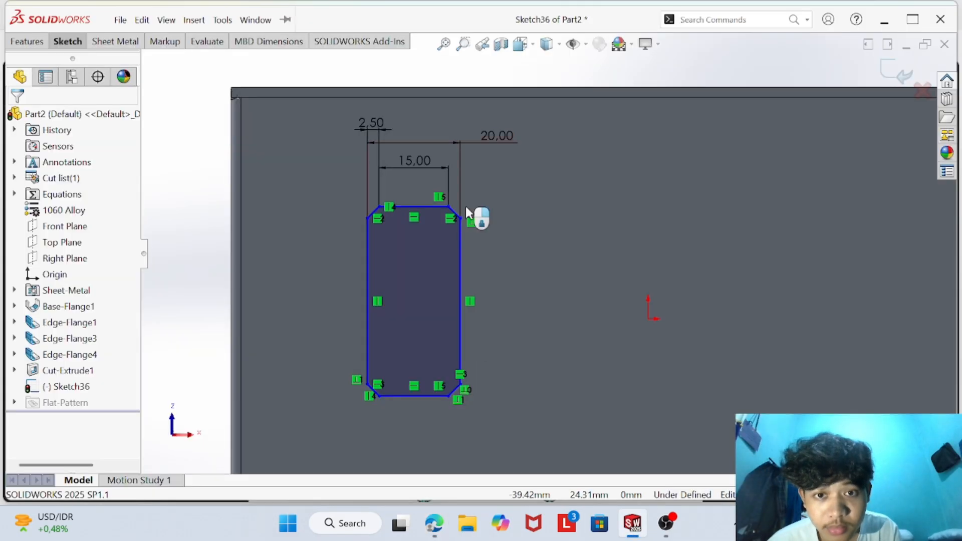
pyautogui.click(461, 209)
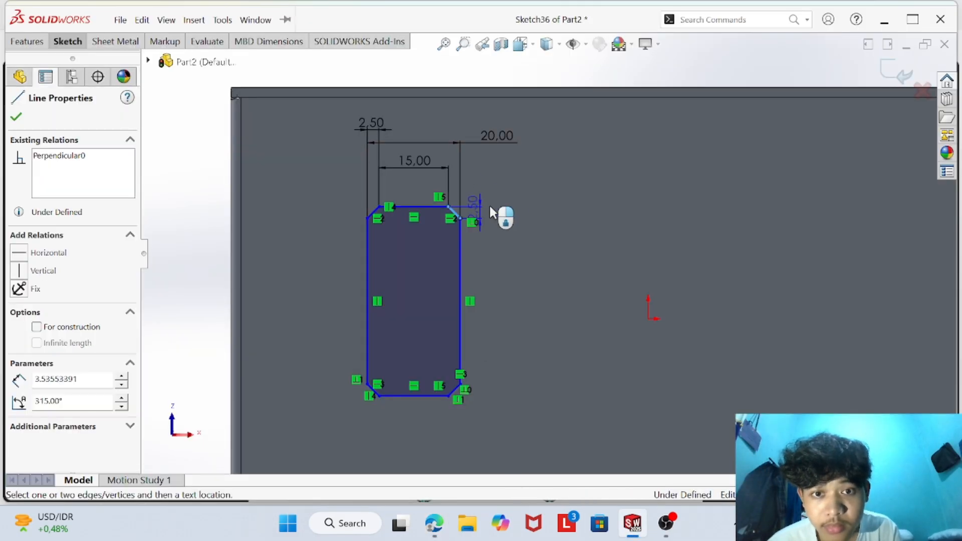
pyautogui.click(489, 206)
pyautogui.press('Return')
# - Delete the length dimension on the upper-right chamfer
pyautogui.rightClick(490, 189)
pyautogui.click(532, 236)
pyautogui.click(514, 205)
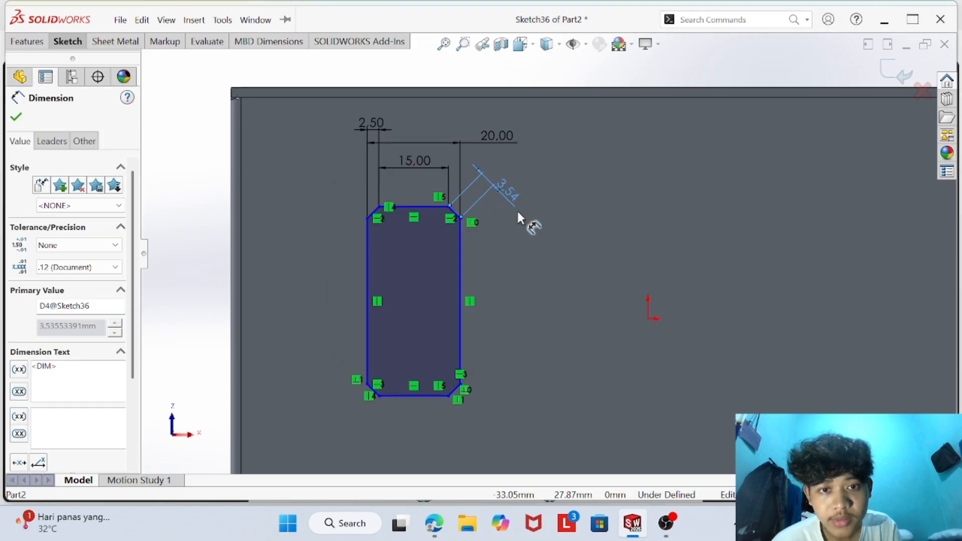
pyautogui.rightClick(497, 189)
pyautogui.click(543, 342)
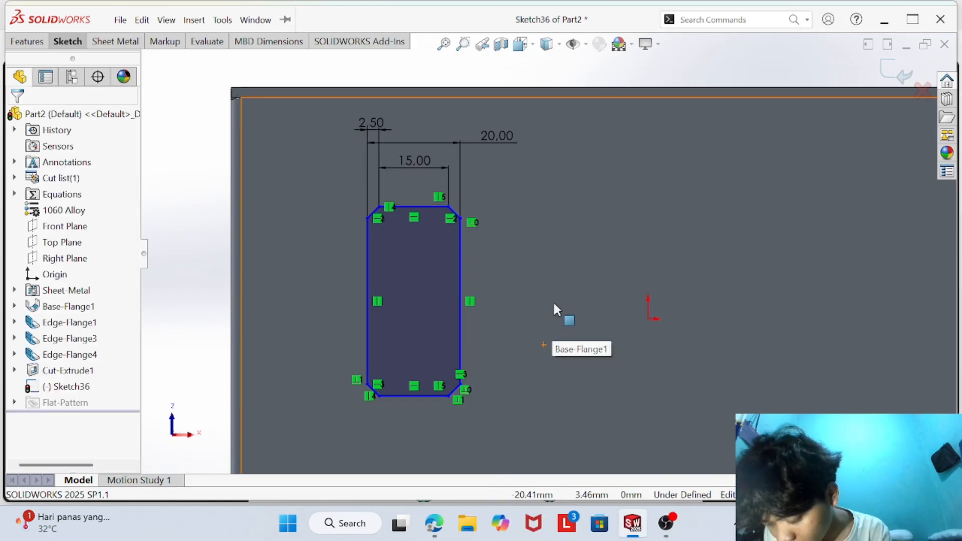
# - Delete the upper-left chamfer's horizontal 2.5 mm dimension and the profile's 20 mm overall width dimension
pyautogui.moveTo(368, 126); pyautogui.dragTo(305, 126)
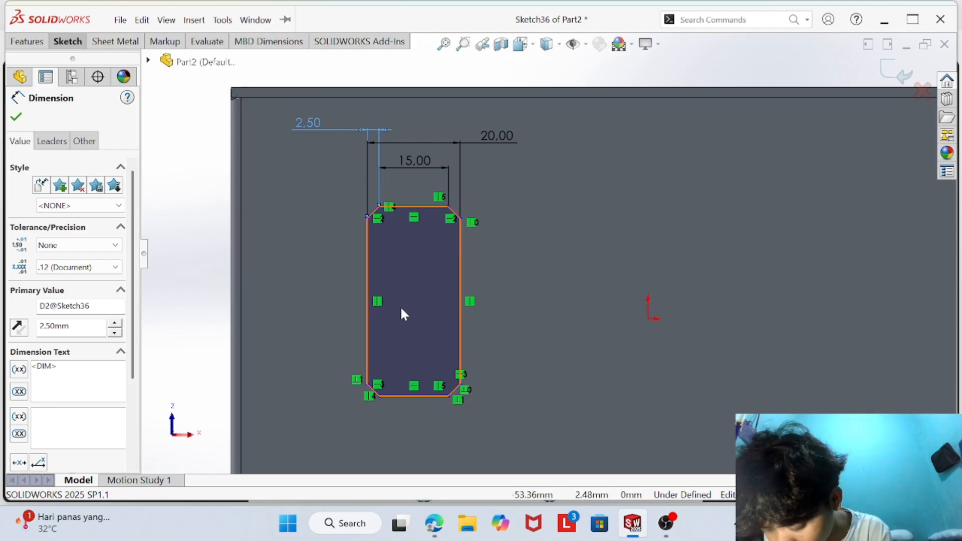
pyautogui.scroll(-2, 381, 225)
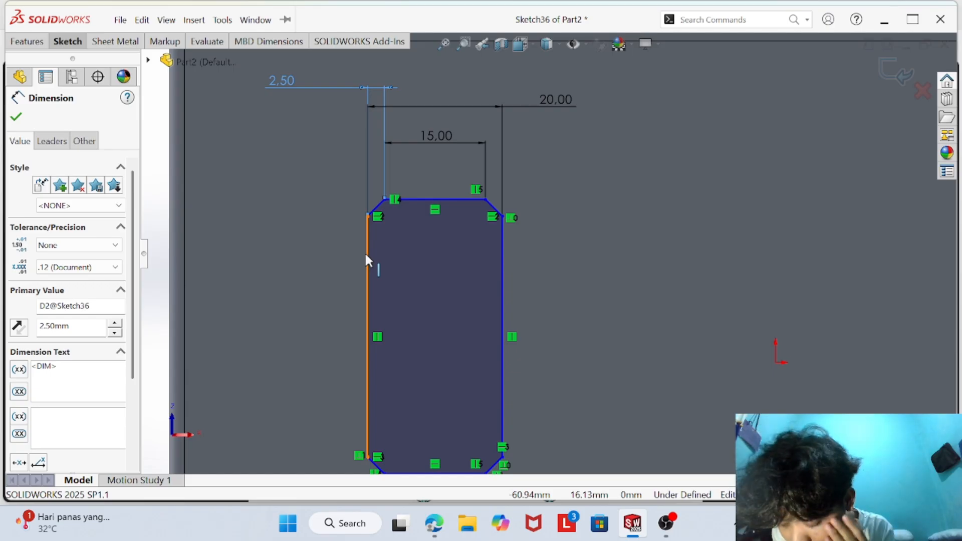
pyautogui.click(287, 219)
pyautogui.rightClick(257, 169)
pyautogui.click(251, 246)
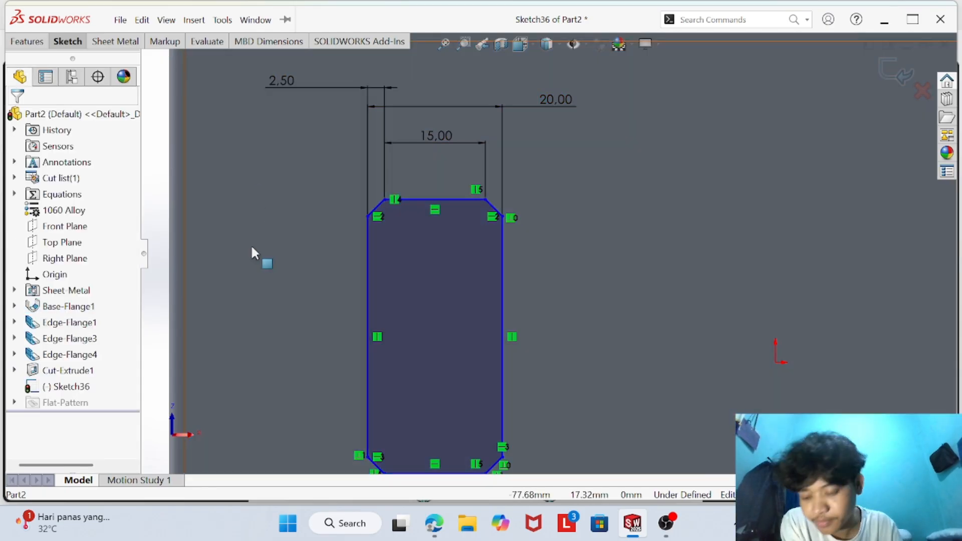
pyautogui.rightClick(299, 87)
pyautogui.click(316, 276)
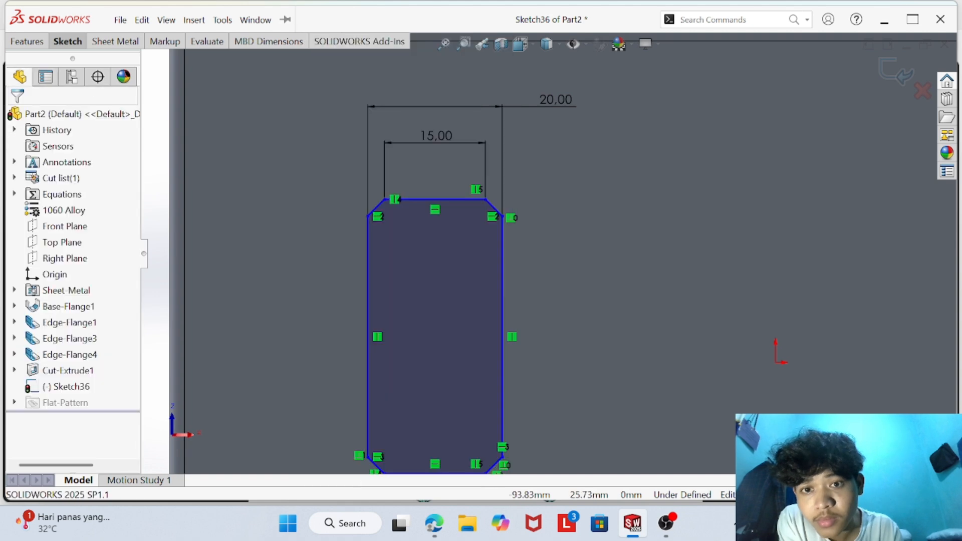
pyautogui.rightClick(456, 108)
pyautogui.click(473, 300)
# - Dimension the upper-left chamfer's aligned length between its endpoints to 2.5 mm
pyautogui.click(70, 43)
pyautogui.click(65, 72)
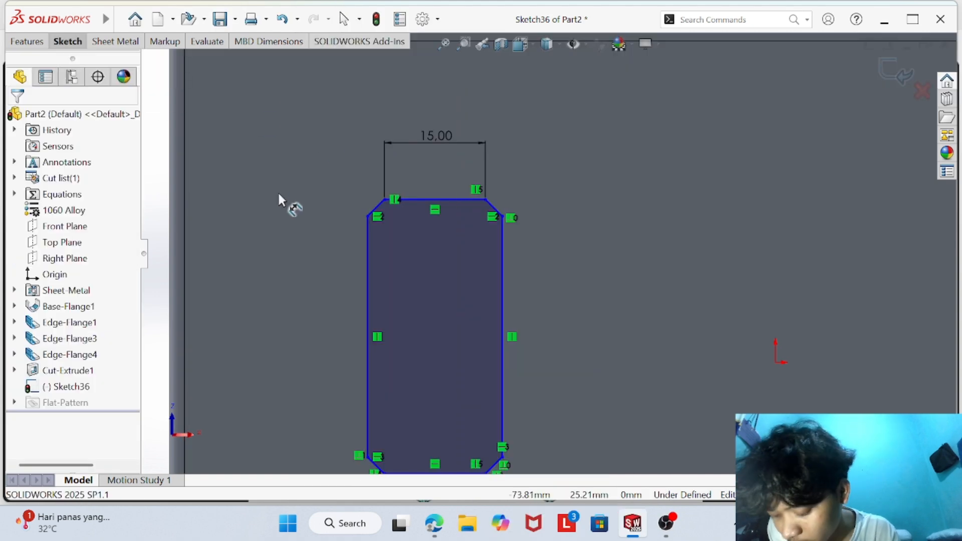
pyautogui.click(385, 200)
pyautogui.click(368, 216)
pyautogui.click(263, 123)
pyautogui.write('2.5')
pyautogui.press('Return')
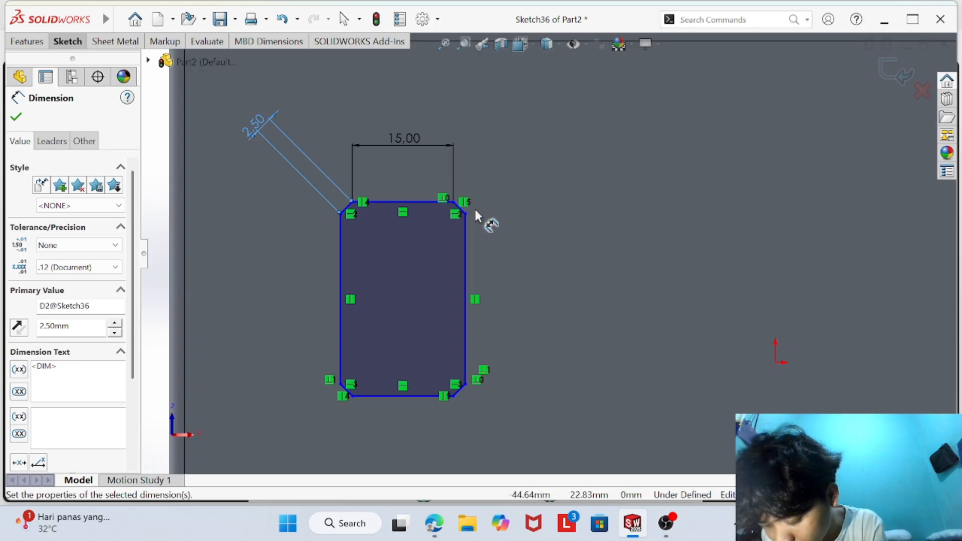
# - Check the drawing and try to dimension the width between the profile's vertical sides to 20 mm
pyautogui.click(435, 524)
pyautogui.click(632, 524)
pyautogui.click(340, 288)
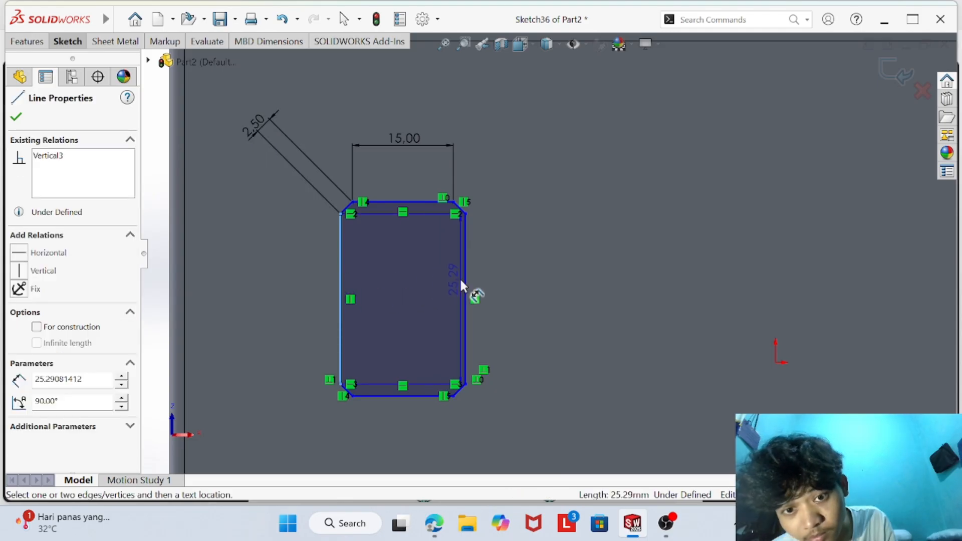
pyautogui.click(466, 288)
pyautogui.click(420, 101)
pyautogui.write('20')
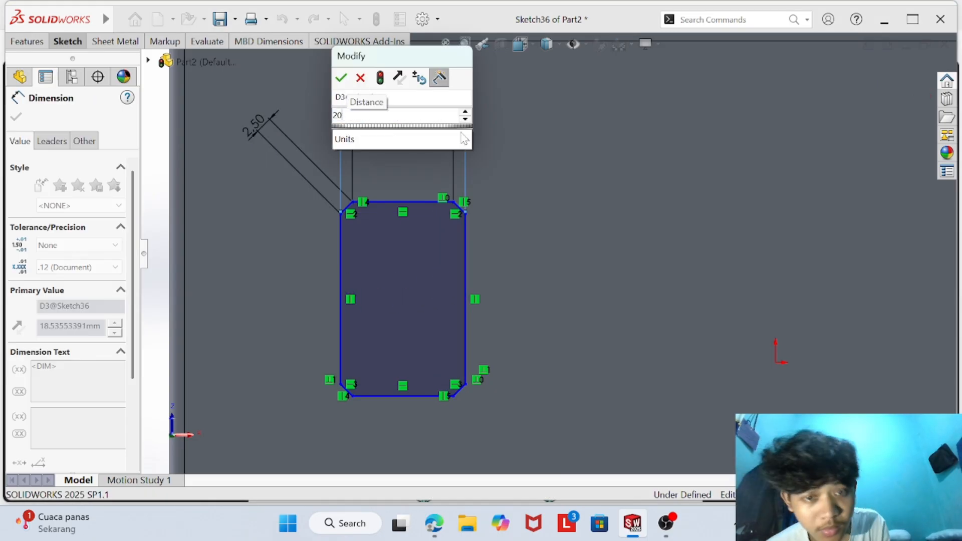
pyautogui.press('Return')
pyautogui.click(576, 262)
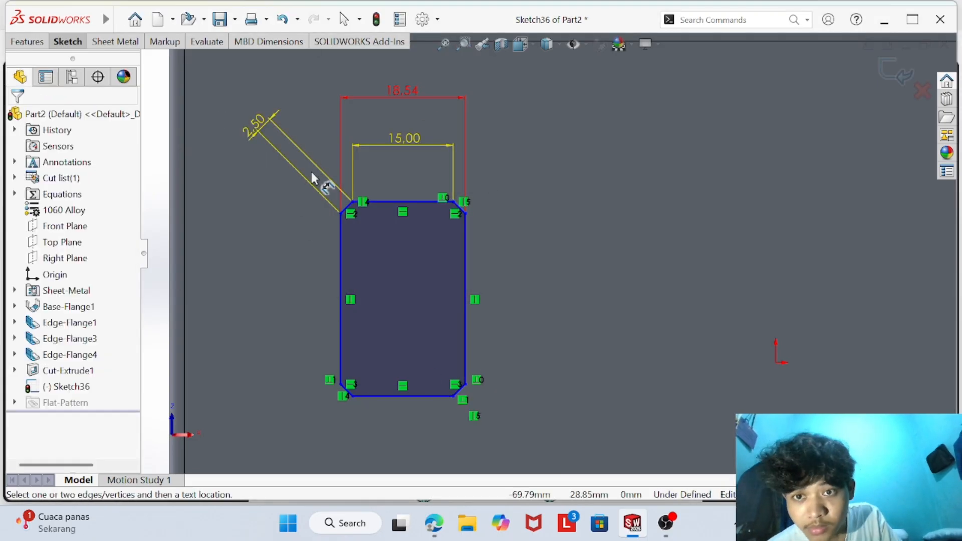
# - Delete the overall width dimension and move the upper-left chamfer's dimension closer to the profile
pyautogui.rightClick(566, 145)
pyautogui.click(577, 192)
pyautogui.rightClick(395, 93)
pyautogui.click(437, 288)
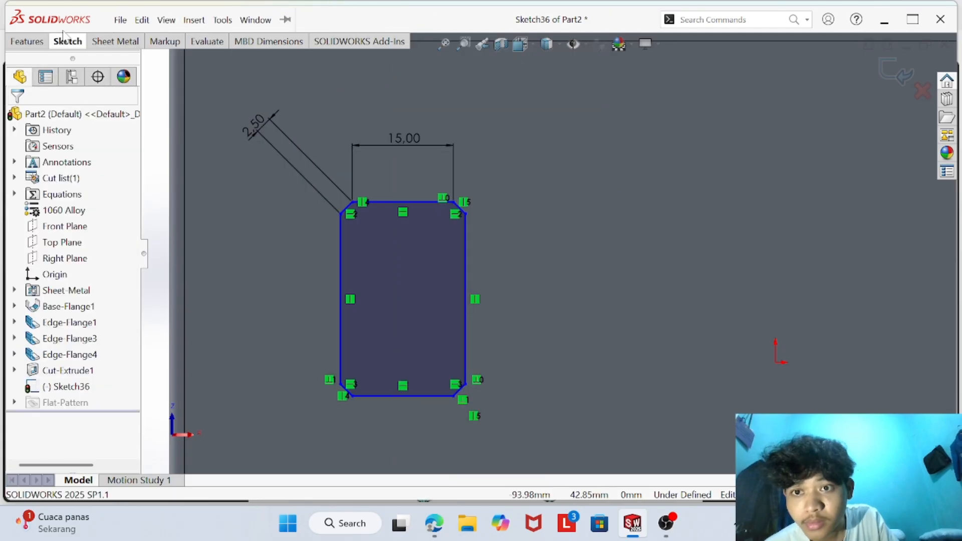
pyautogui.moveTo(254, 125); pyautogui.dragTo(350, 151)
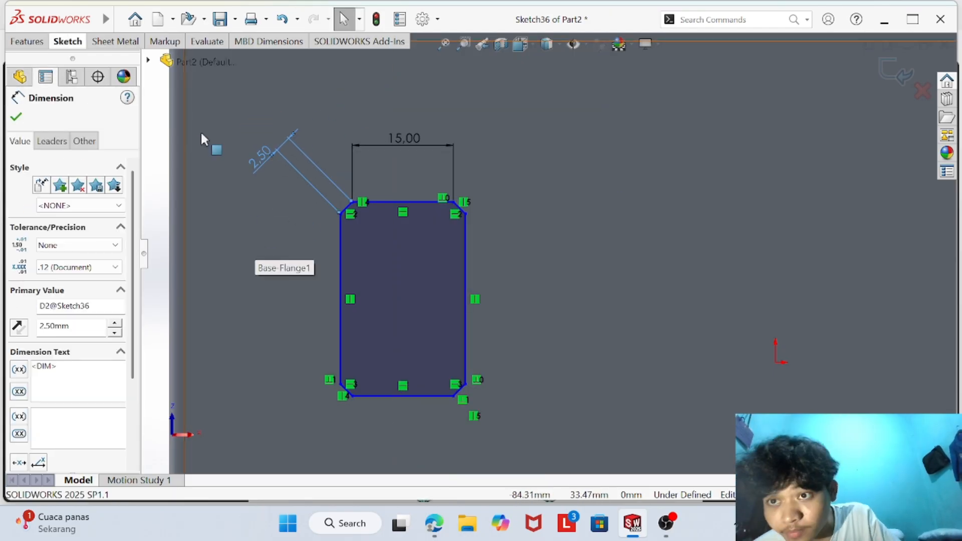
# - Try again to dimension the profile's overall width between its vertical sides to 20 mm
pyautogui.click(68, 41)
pyautogui.click(57, 57)
pyautogui.click(340, 238)
pyautogui.click(465, 237)
pyautogui.click(420, 102)
pyautogui.write('20')
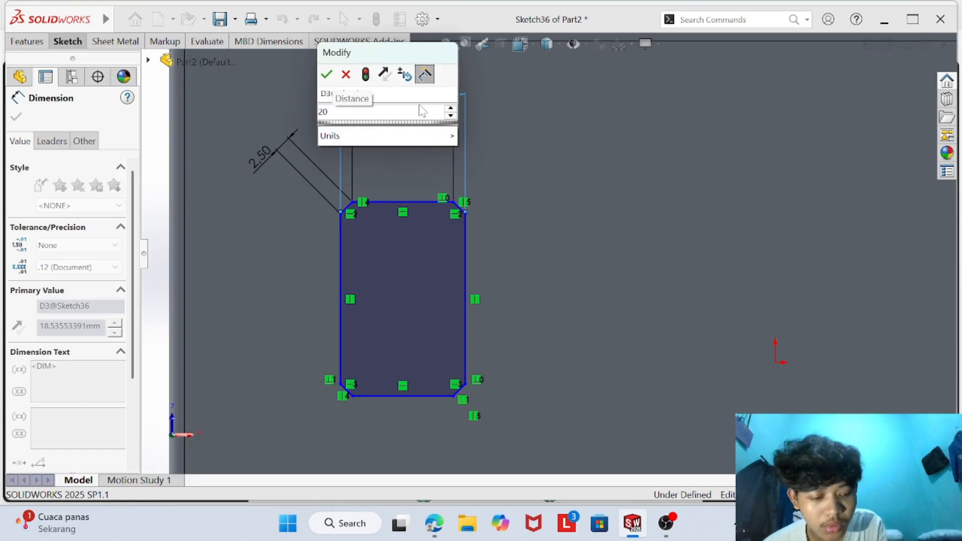
pyautogui.press('Return')
pyautogui.click(572, 258)
# - Delete the overall width dimension above the profile
pyautogui.rightClick(392, 99)
pyautogui.click(405, 146)
pyautogui.click(62, 42)
pyautogui.rightClick(375, 92)
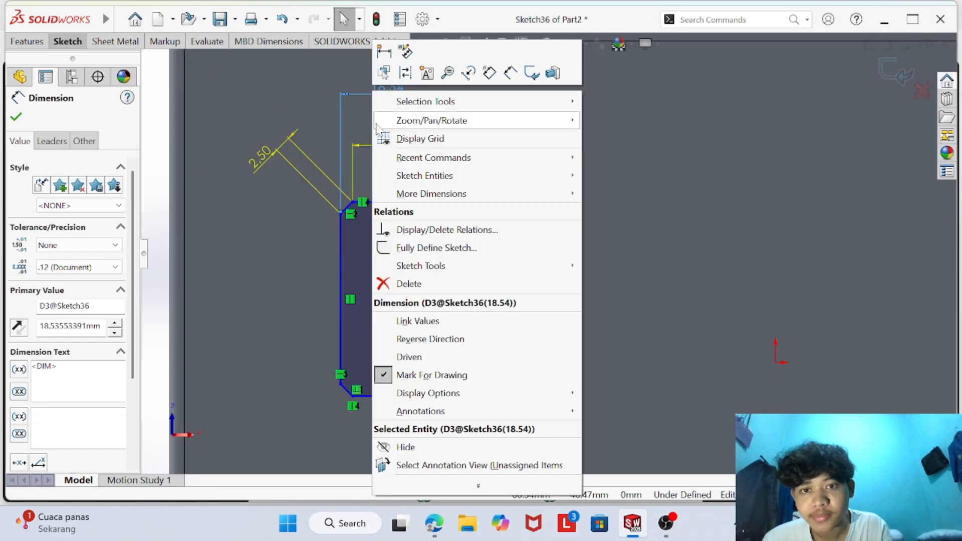
pyautogui.click(408, 283)
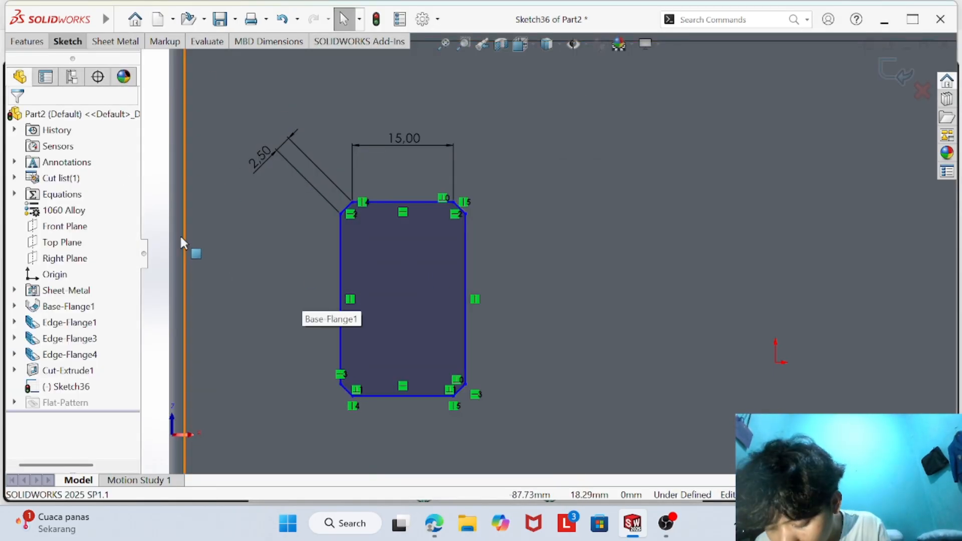
# - Try to dimension the upper-right chamfer's length to 5 mm
pyautogui.click(68, 41)
pyautogui.click(59, 61)
pyautogui.click(459, 208)
pyautogui.click(502, 168)
pyautogui.write('50mm')
pyautogui.press('Return')
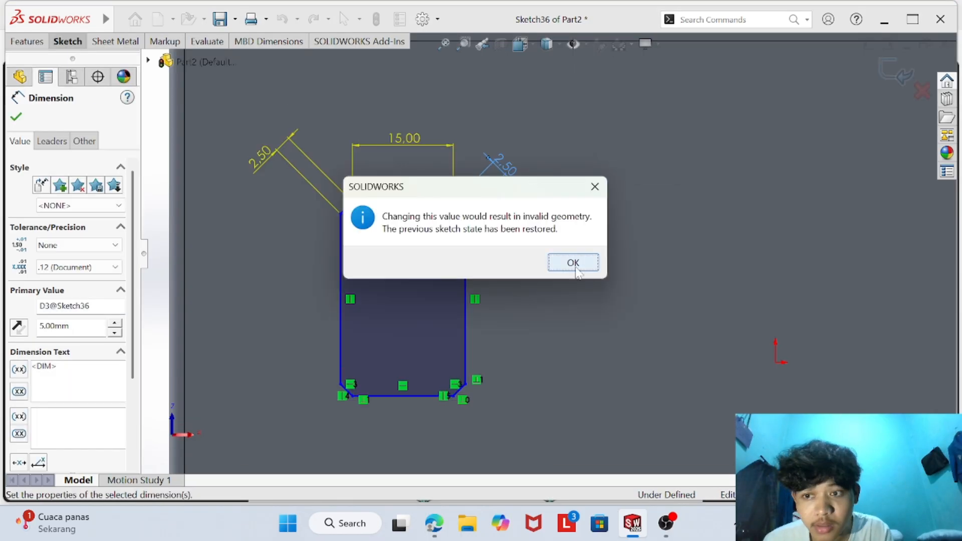
# - Undo the recent chamfer and width dimension edits on the cutout profile
pyautogui.click(574, 263)
pyautogui.press('Escape')
pyautogui.hotkey('ctrl', 'z')
pyautogui.hotkey('ctrl', 'z')
pyautogui.hotkey('ctrl', 'z')
pyautogui.hotkey('ctrl', 'z')
pyautogui.hotkey('ctrl', 'z')
pyautogui.hotkey('ctrl', 'z')
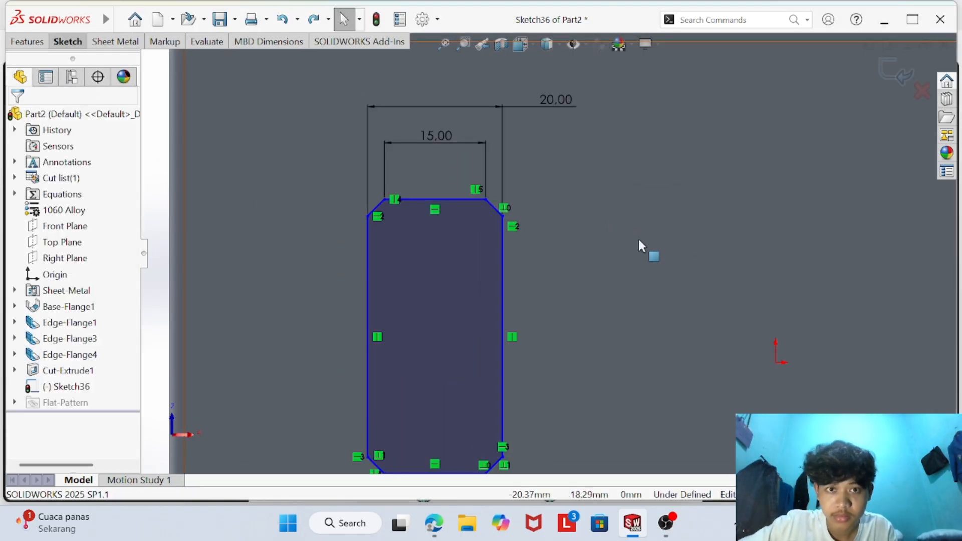
pyautogui.scroll(1, 380, 344)
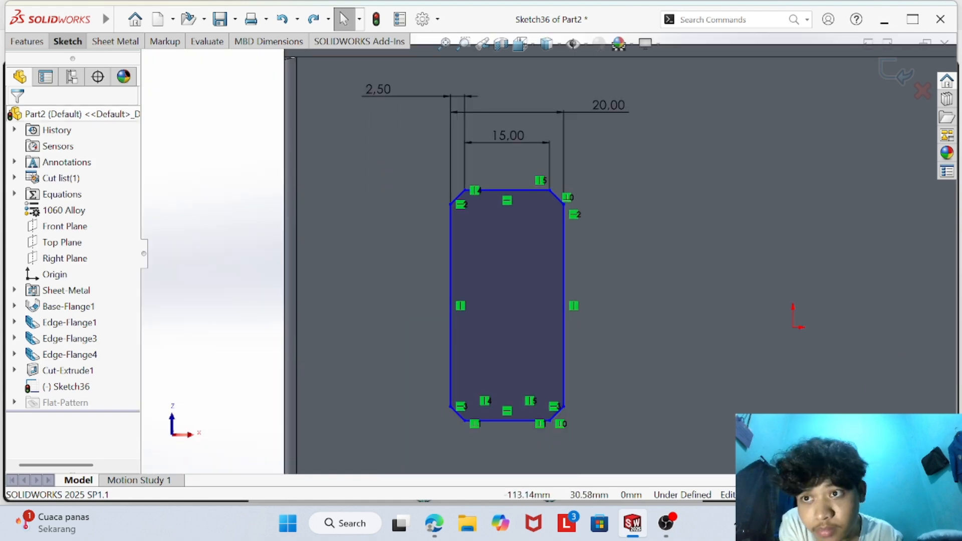
# - Dimension the cutout profile's overall height between its top and bottom edges to 40 mm
pyautogui.click(67, 41)
pyautogui.click(59, 61)
pyautogui.click(525, 190)
pyautogui.click(519, 421)
pyautogui.click(716, 299)
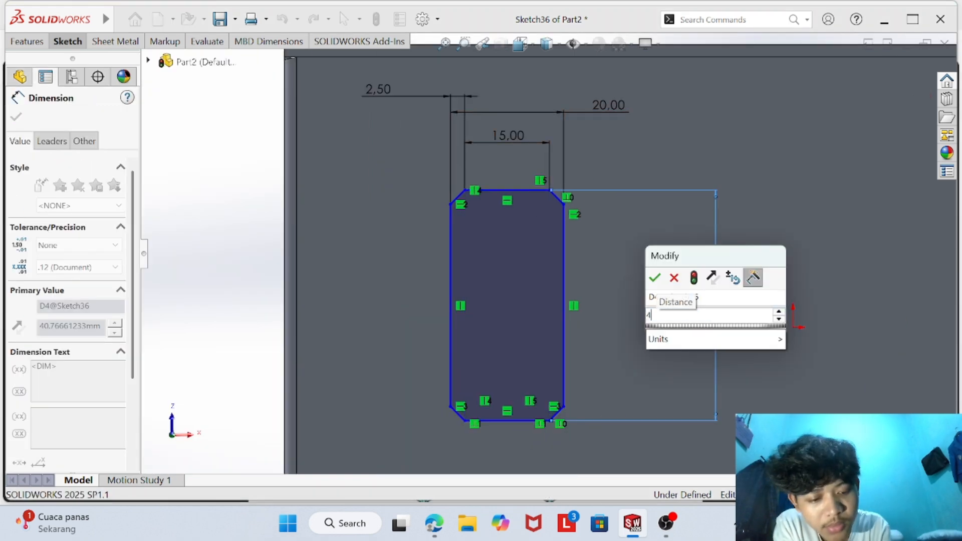
pyautogui.write('40')
pyautogui.press('Return')
# - Dimension the length of the profile's right vertical side as a driven reference
pyautogui.click(564, 305)
pyautogui.click(665, 305)
pyautogui.click(581, 258)
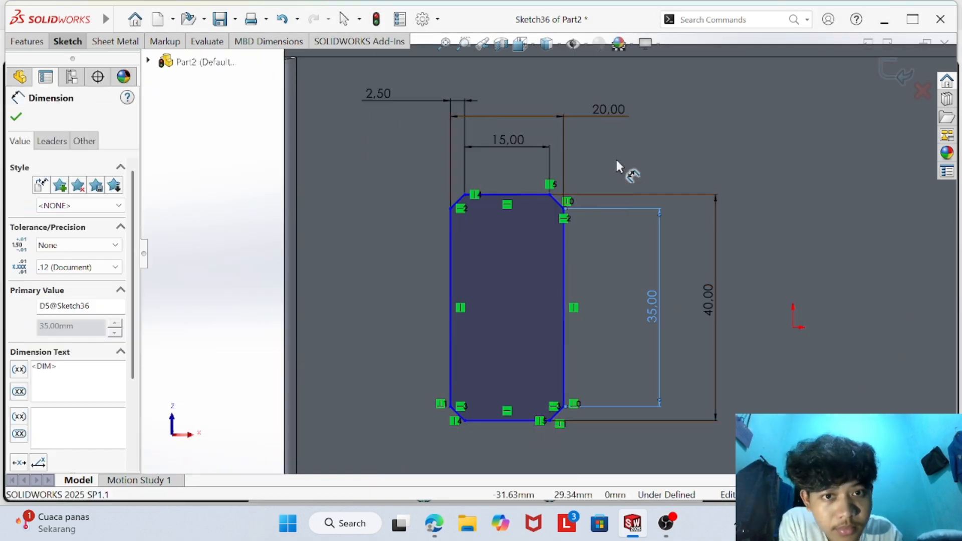
pyautogui.click(615, 157)
pyautogui.scroll(-3, 494, 250)
pyautogui.scroll(3, 558, 200)
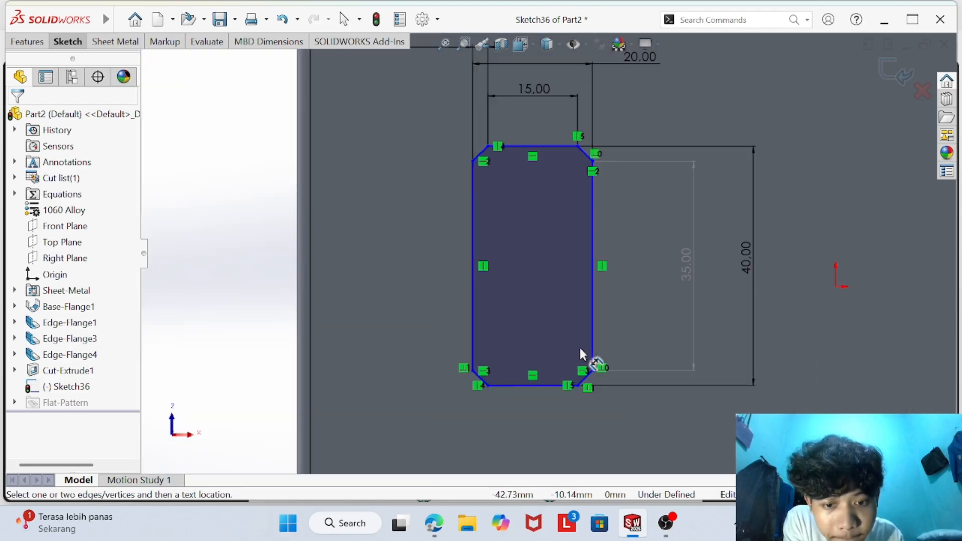
# - Undo the height edits and delete the whole chamfered profile together with its dimensions
pyautogui.scroll(-5, 561, 386)
pyautogui.scroll(3, 585, 357)
pyautogui.scroll(6, 569, 241)
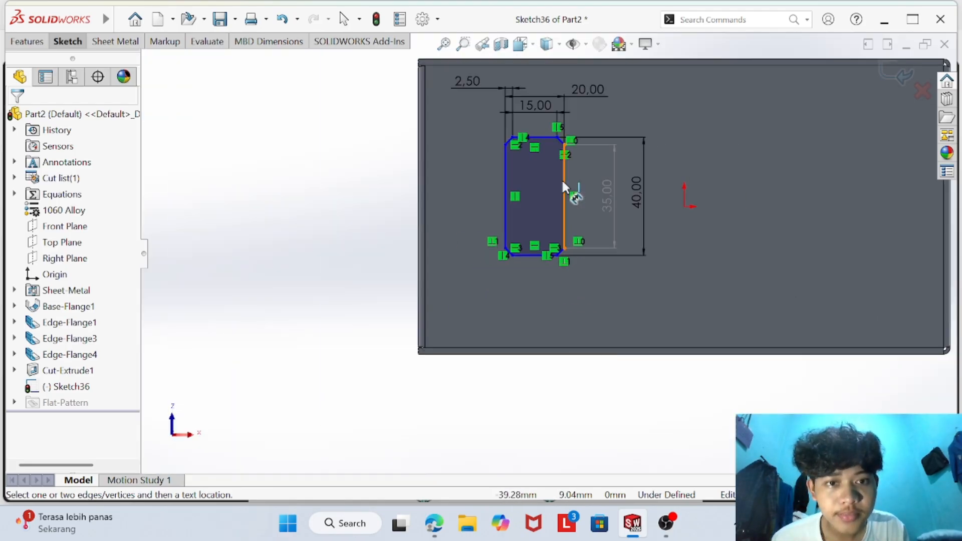
pyautogui.scroll(-3, 567, 179)
pyautogui.hotkey('ctrl', 'z')
pyautogui.hotkey('ctrl', 'z')
pyautogui.moveTo(384, 78); pyautogui.dragTo(755, 393)
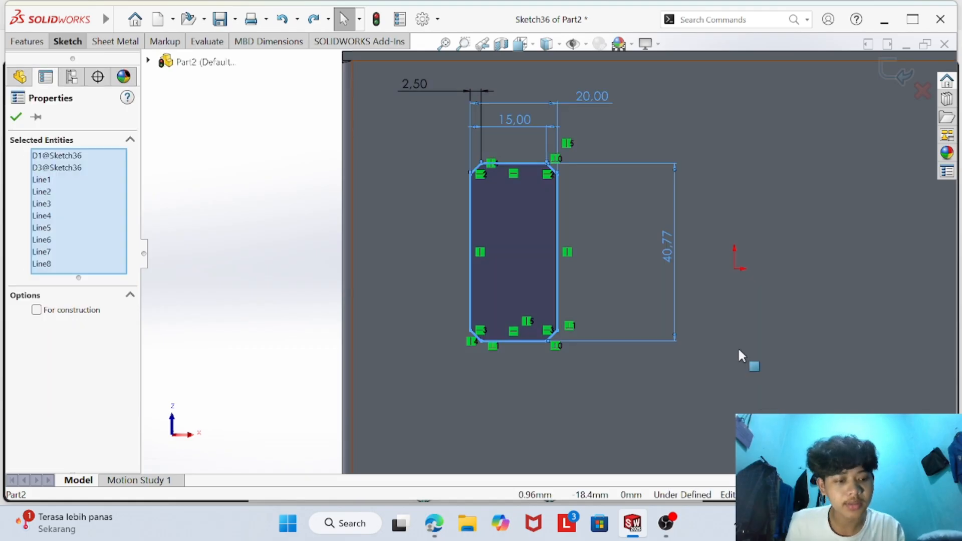
pyautogui.press('Delete')
# - Sketch a closed eight-sided chamfered profile with lines near the flange's upper-left corner, its top edge about 17 mm long
pyautogui.press('l')
pyautogui.click(445, 136)
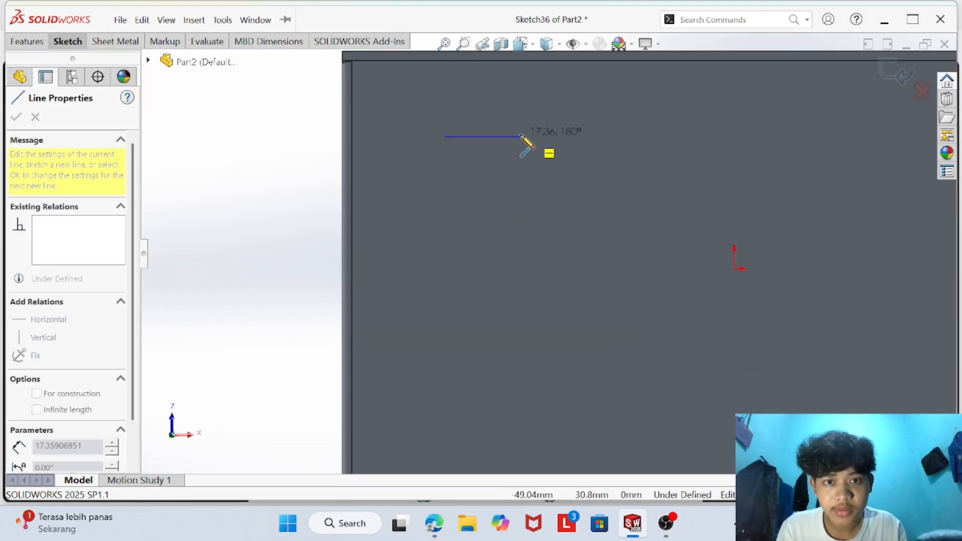
pyautogui.click(516, 137)
pyautogui.click(545, 161)
pyautogui.click(545, 269)
pyautogui.click(521, 293)
pyautogui.click(445, 293)
pyautogui.click(427, 269)
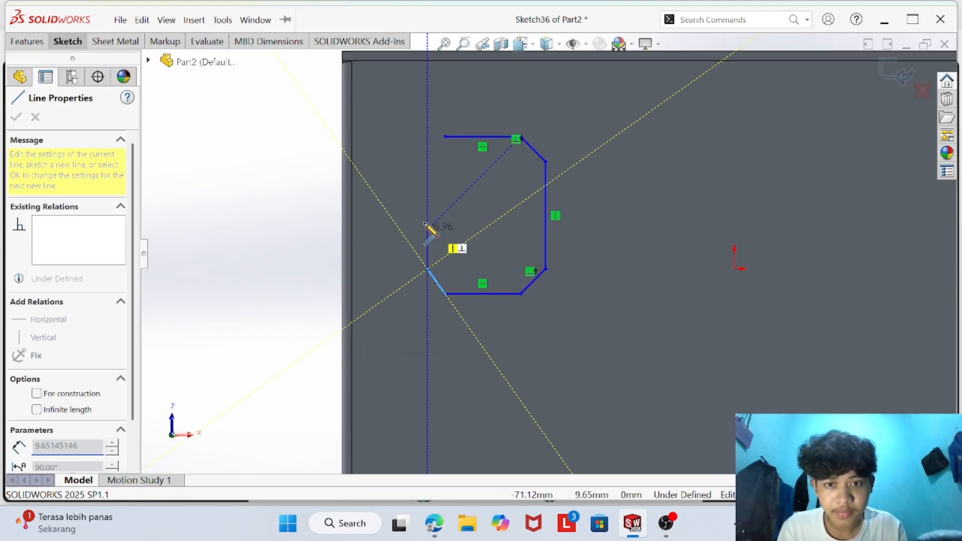
pyautogui.click(427, 162)
pyautogui.click(445, 136)
# - Check the cutout sizes in the CSWP Sheet Metal.pdf drawing and dimension the profile's top edge to 15 mm
pyautogui.hotkey('alt', 'Tab')
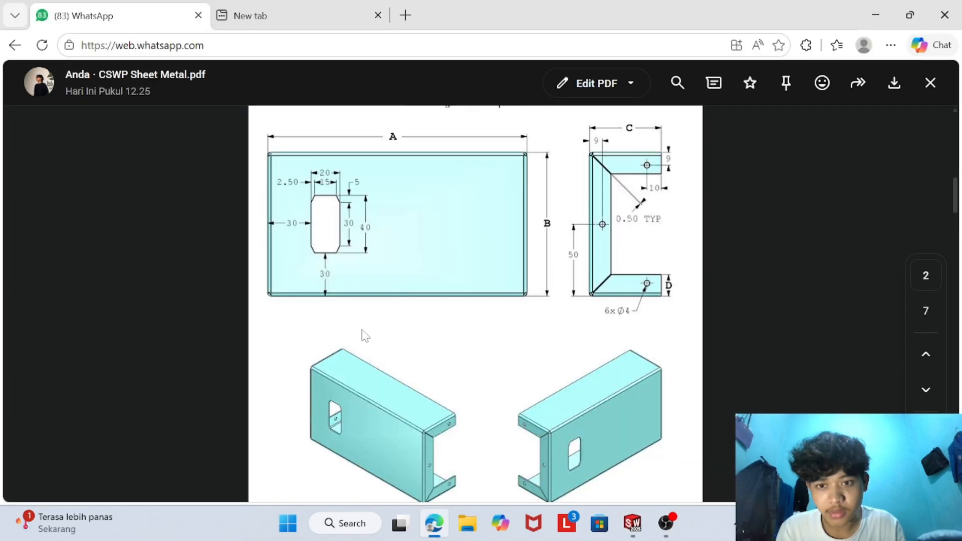
pyautogui.hotkey('alt', 'Tab')
pyautogui.press('d')
pyautogui.click(481, 136)
pyautogui.click(479, 98)
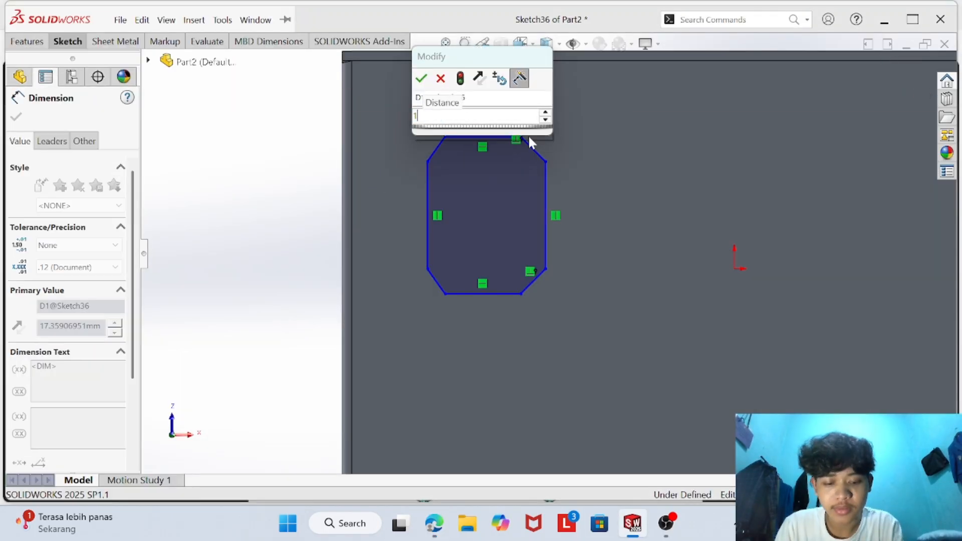
pyautogui.write('15')
pyautogui.press('Return')
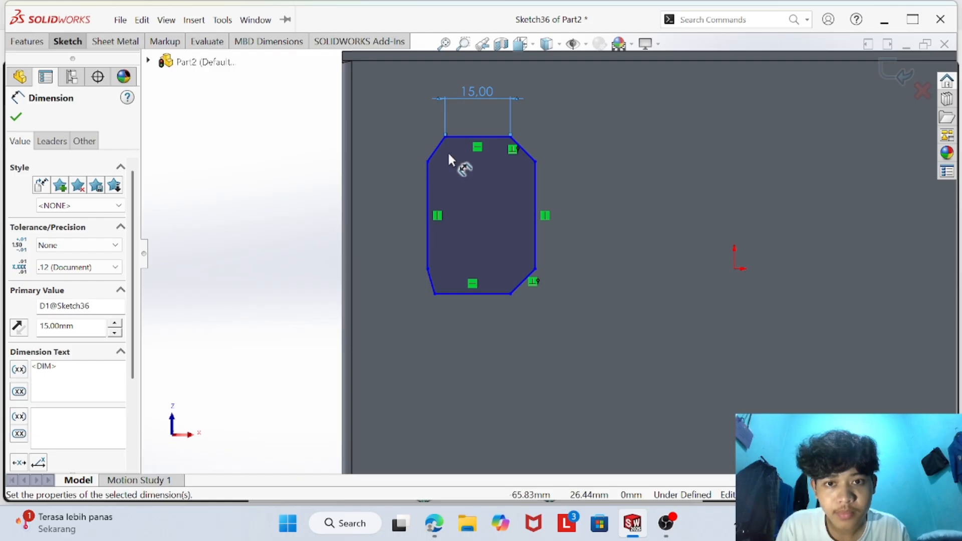
# - Dimension the profile's overall width between the upper ends of its vertical sides to 20 mm
pyautogui.click(428, 161)
pyautogui.click(535, 161)
pyautogui.click(468, 77)
pyautogui.write('20')
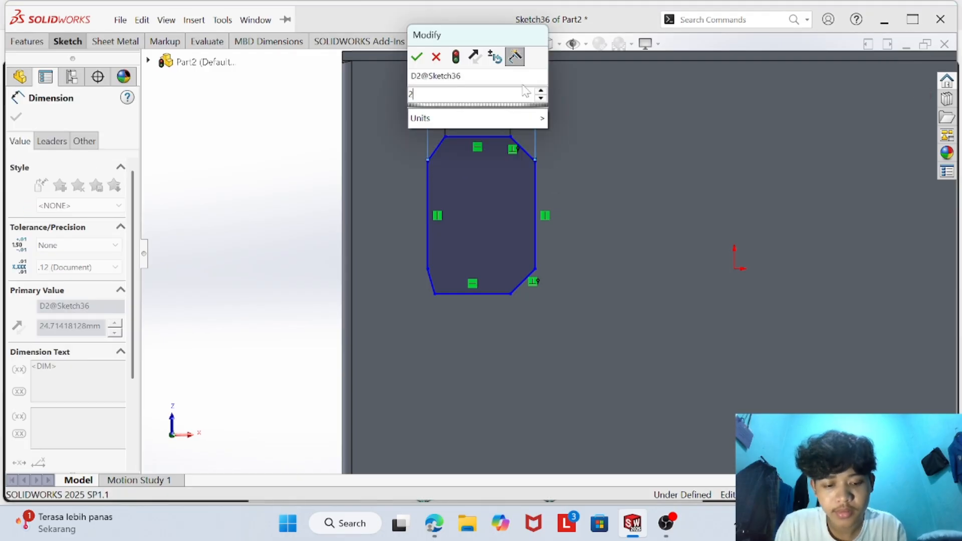
pyautogui.press('Return')
# - Dimension the horizontal offset between the upper-left chamfer's two endpoints to 2.5 mm
pyautogui.click(445, 137)
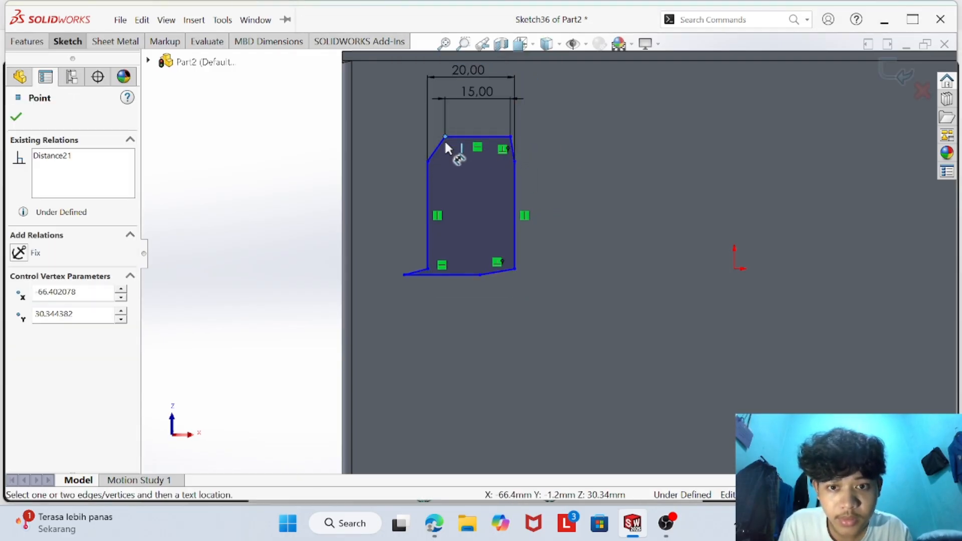
pyautogui.click(427, 162)
pyautogui.click(391, 89)
pyautogui.write('2.5')
pyautogui.press('Return')
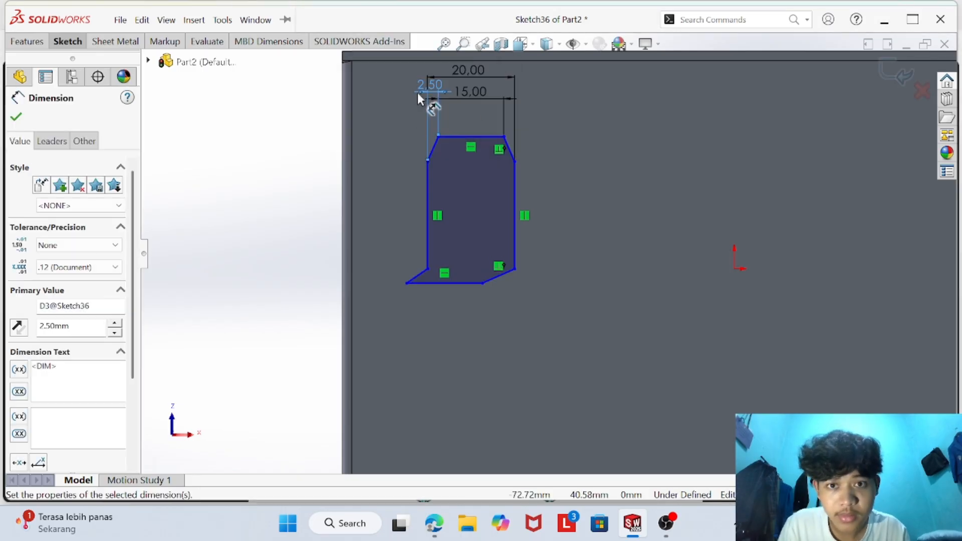
# - Dimension the lengths of the upper-right and upper-left chamfers to 5 mm each
pyautogui.click(506, 142)
pyautogui.click(544, 118)
pyautogui.write('5')
pyautogui.press('Return')
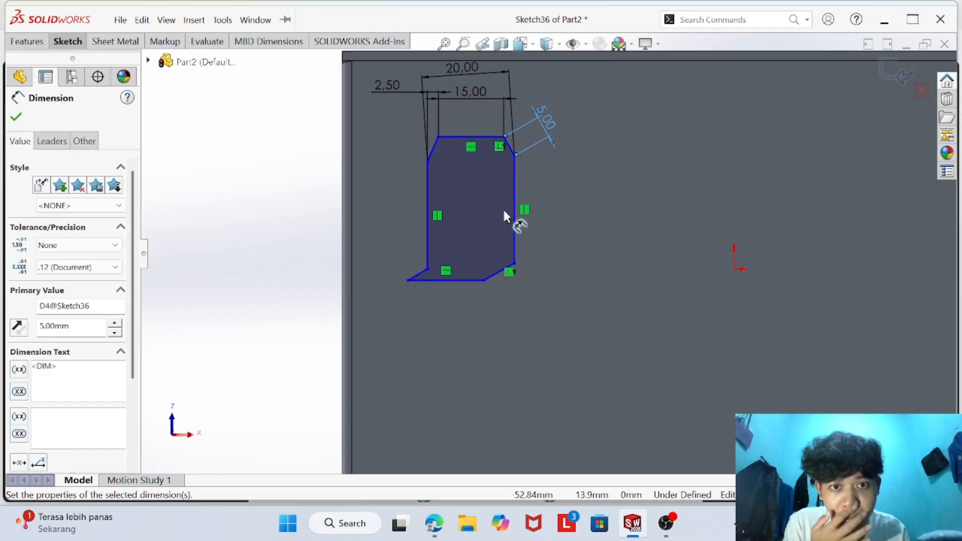
pyautogui.click(432, 148)
pyautogui.click(393, 130)
pyautogui.write('5')
pyautogui.press('Return')
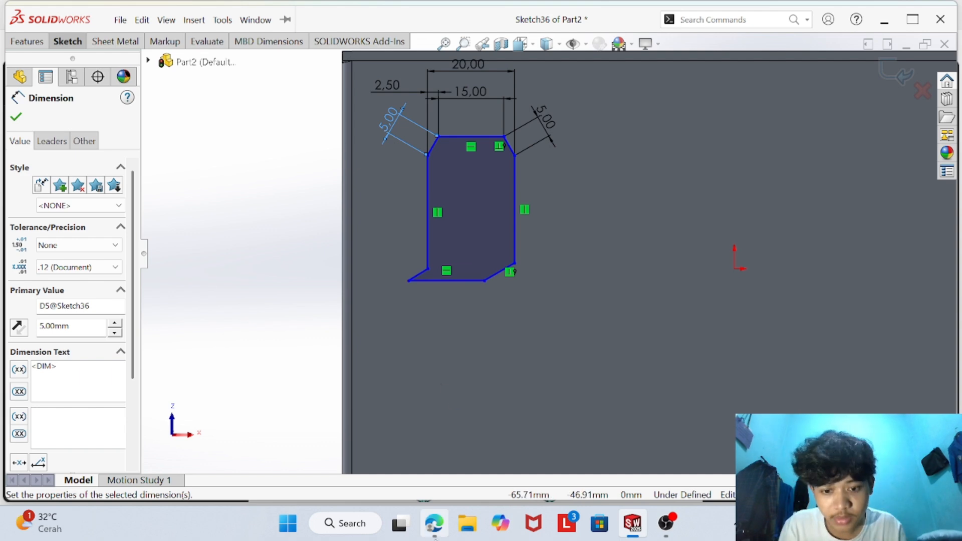
# - Dimension the distance between the profile's top and bottom edges to 40 mm
pyautogui.hotkey('alt', 'Tab')
pyautogui.hotkey('alt', 'Tab')
pyautogui.click(466, 137)
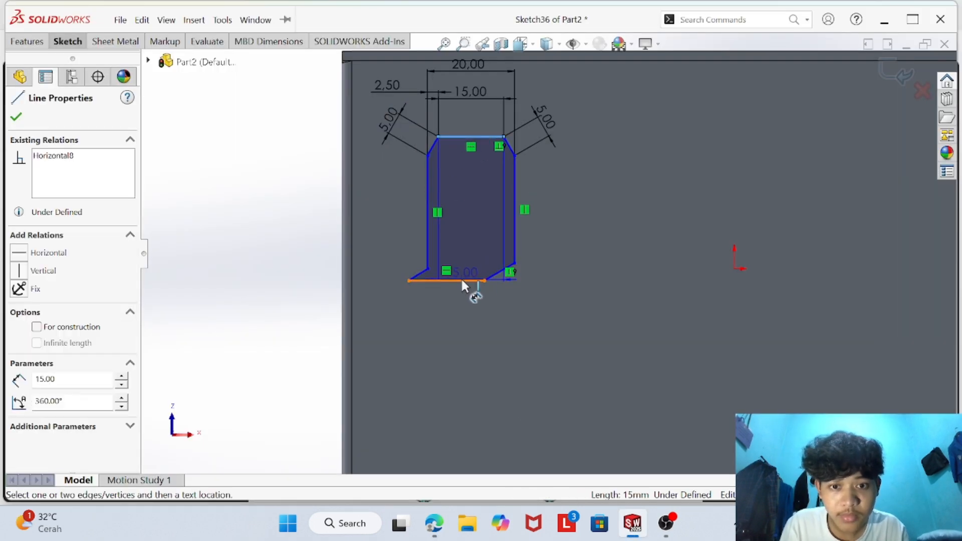
pyautogui.click(461, 278)
pyautogui.click(614, 210)
pyautogui.write('40')
pyautogui.press('Return')
# - Dimension the profile's right vertical side to 30 mm
pyautogui.click(516, 246)
pyautogui.click(571, 230)
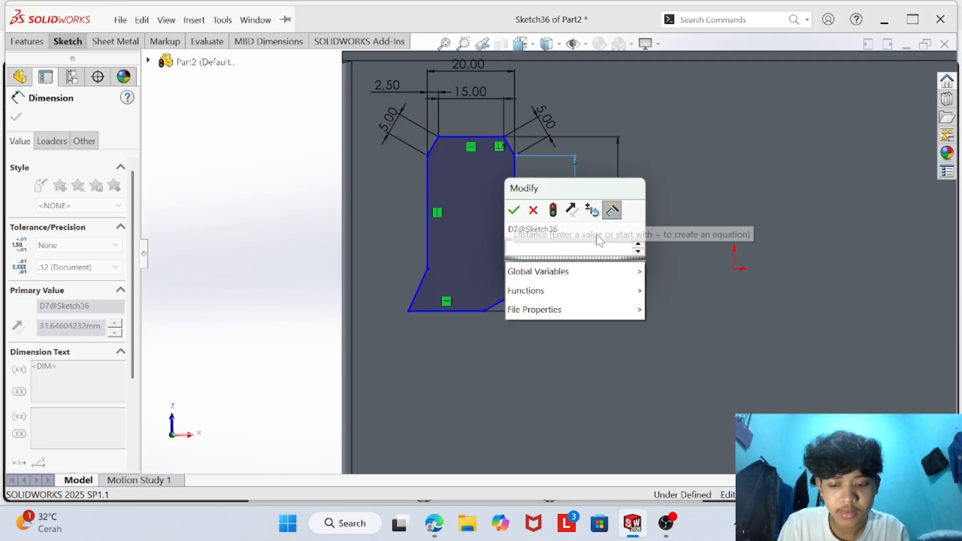
pyautogui.write('30')
pyautogui.press('Return')
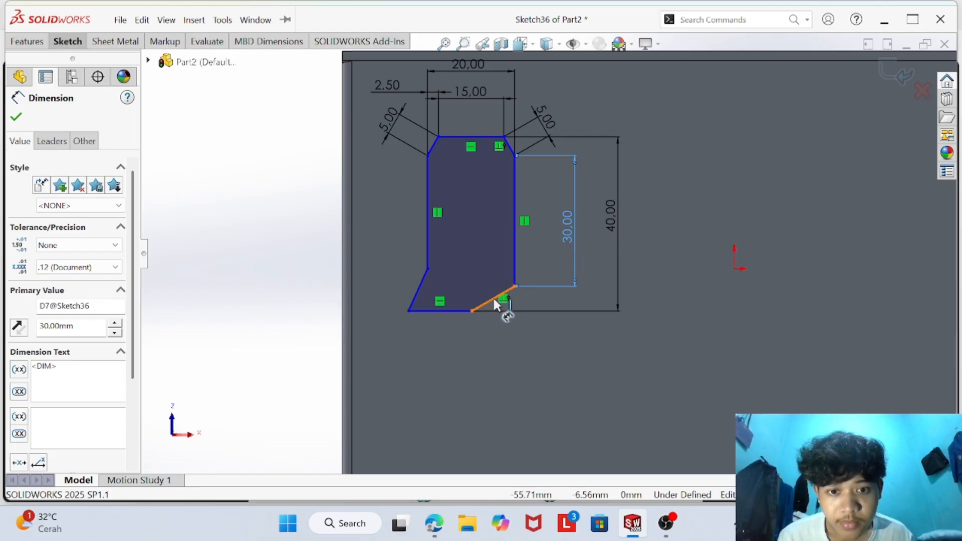
# - Dimension the lower-right chamfer's length as a driven reference and delete that dimension again
pyautogui.click(493, 298)
pyautogui.click(521, 347)
pyautogui.click(566, 254)
pyautogui.click(562, 367)
pyautogui.rightClick(637, 362)
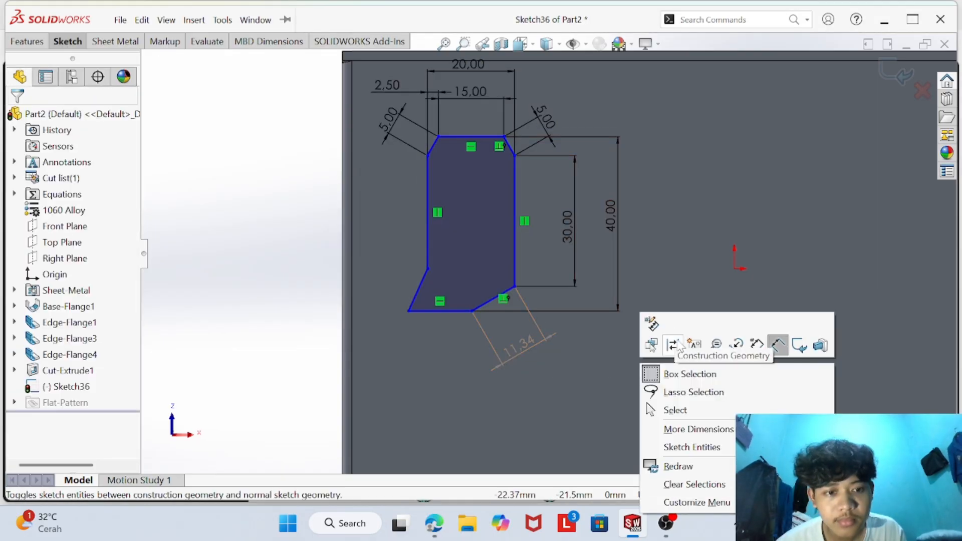
pyautogui.click(676, 411)
pyautogui.rightClick(526, 345)
pyautogui.click(554, 388)
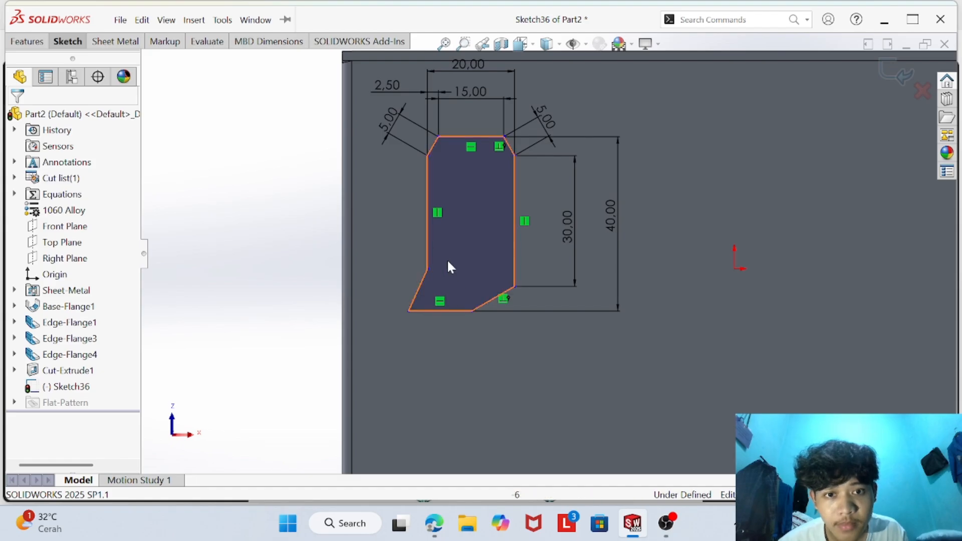
# - Undo the latest dimensions back to before the upper-left chamfer's length was set
pyautogui.hotkey('ctrl', 'z')
pyautogui.hotkey('ctrl', 'z')
pyautogui.hotkey('ctrl', 'z')
pyautogui.hotkey('ctrl', 'z')
pyautogui.hotkey('ctrl', 'z')
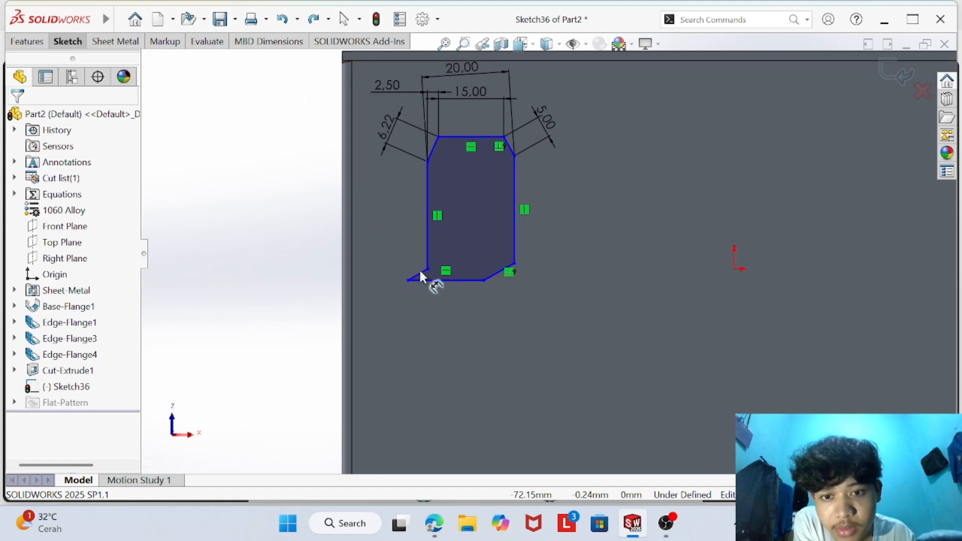
# - Dimension the lower-left slanted edge's length to 2.5 mm
pyautogui.click(408, 281)
pyautogui.click(408, 281)
pyautogui.click(400, 246)
pyautogui.write('2.5')
pyautogui.press('Return')
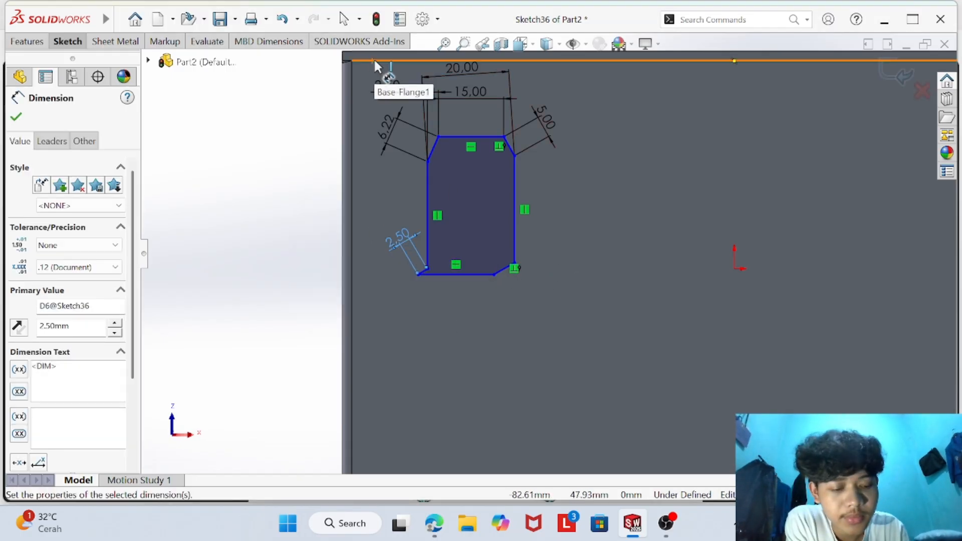
# - Delete the distorted profile with all its dimensions, confirming the deletion for every item
pyautogui.press('Print')
pyautogui.click(593, 29)
pyautogui.rightClick(366, 73)
pyautogui.click(425, 124)
pyautogui.moveTo(367, 67)
pyautogui.mouseDown()
pyautogui.moveTo(527, 132)
pyautogui.moveTo(592, 307)
pyautogui.mouseUp()
pyautogui.press('Delete')
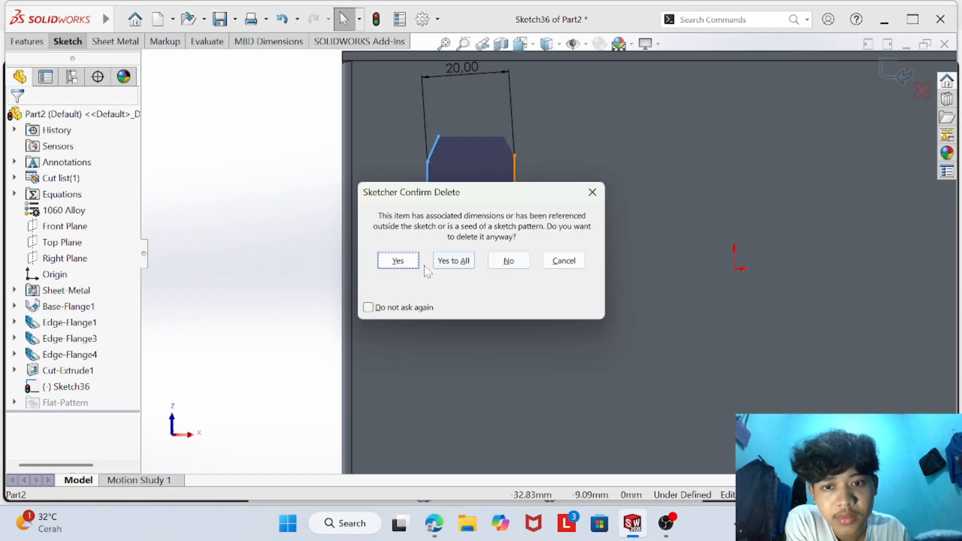
pyautogui.click(451, 261)
pyautogui.click(68, 41)
pyautogui.click(96, 65)
pyautogui.click(428, 154)
pyautogui.click(526, 153)
pyautogui.click(550, 184)
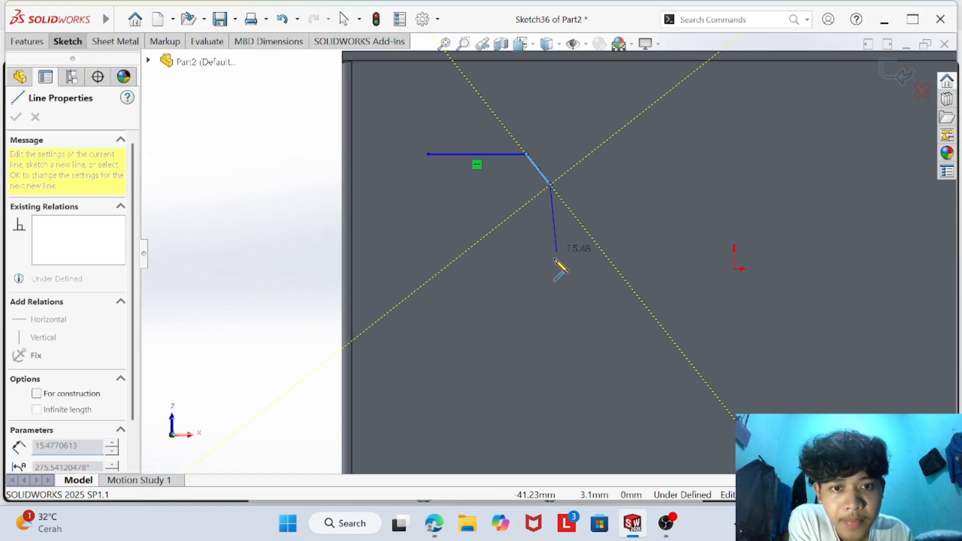
pyautogui.click(551, 296)
pyautogui.click(526, 311)
pyautogui.click(427, 311)
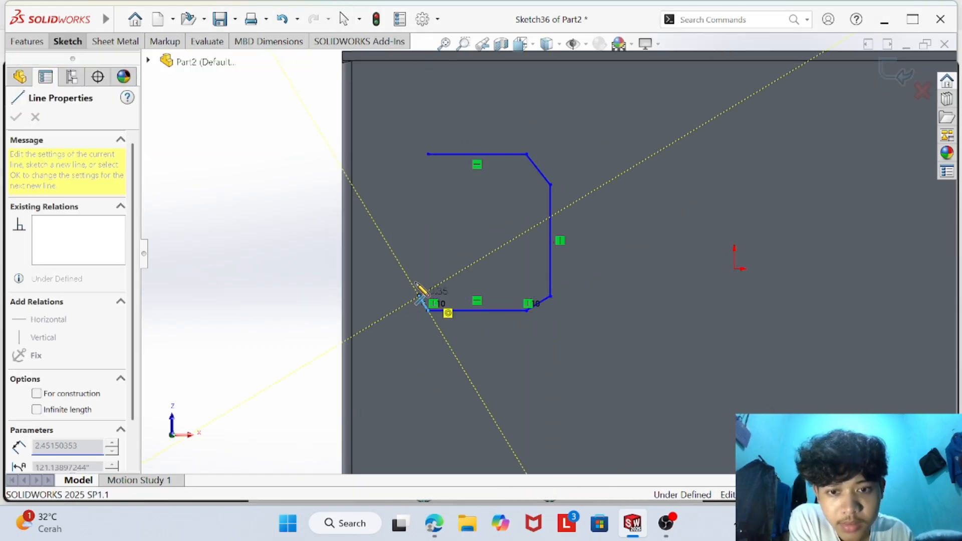
pyautogui.click(419, 296)
pyautogui.rightClick(506, 168)
pyautogui.click(526, 177)
pyautogui.hotkey('ctrl', 'z')
pyautogui.hotkey('ctrl', 'z')
pyautogui.hotkey('ctrl', 'z')
pyautogui.hotkey('ctrl', 'z')
pyautogui.hotkey('ctrl', 'z')
pyautogui.hotkey('ctrl', 'z')
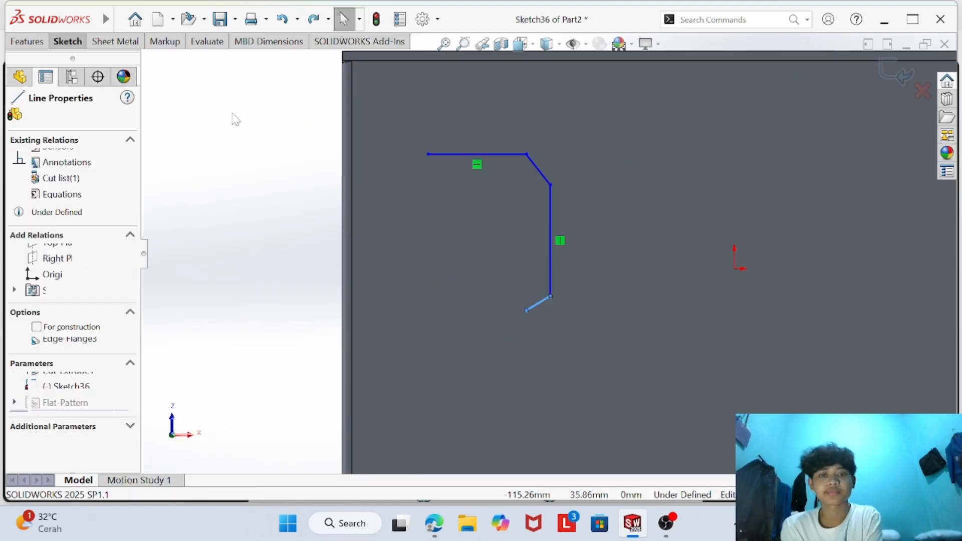
# - Sketch a closed eight-sided chamfered profile with lines in the flange's upper-left area, about 34 mm wide overall
pyautogui.click(68, 42)
pyautogui.click(95, 60)
pyautogui.click(466, 154)
pyautogui.click(569, 154)
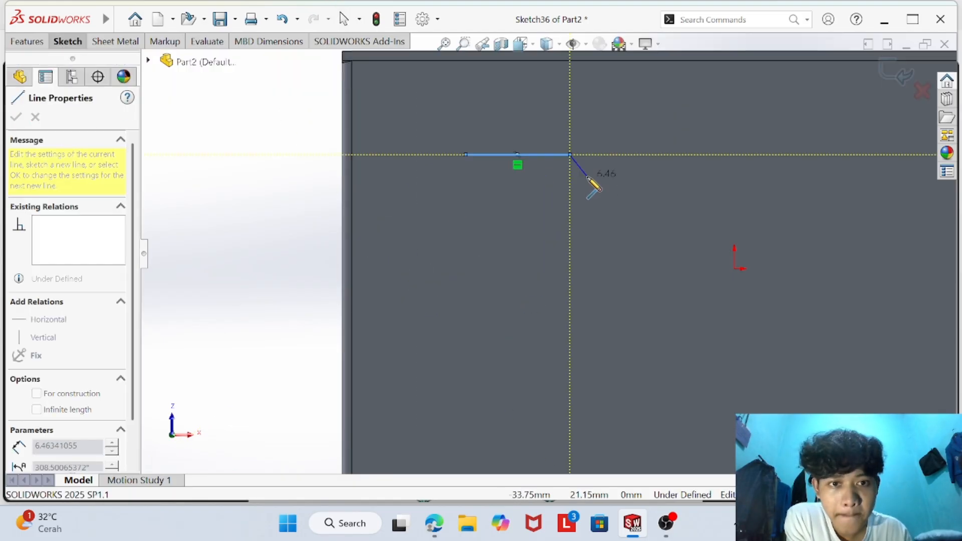
pyautogui.click(587, 176)
pyautogui.click(587, 291)
pyautogui.click(561, 310)
pyautogui.click(460, 311)
pyautogui.click(439, 284)
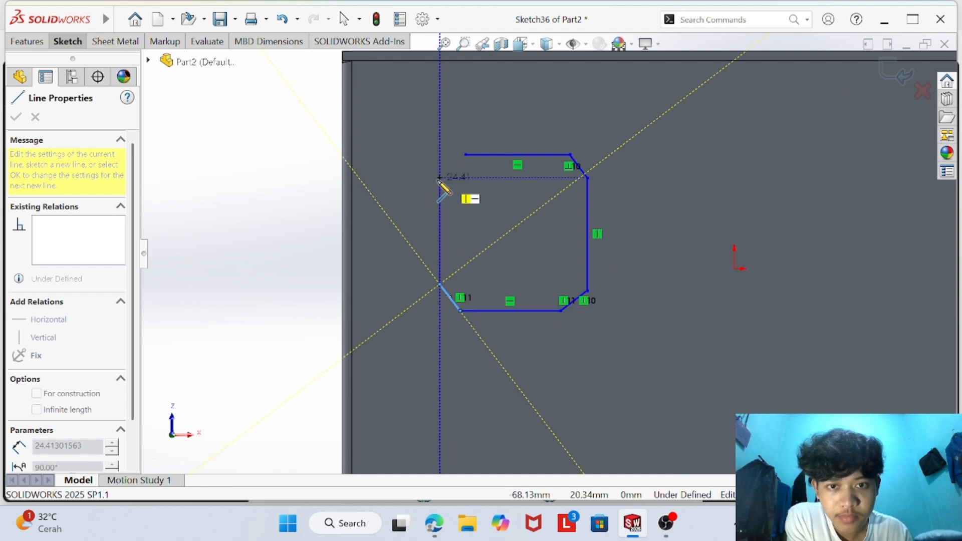
pyautogui.click(440, 178)
pyautogui.click(466, 154)
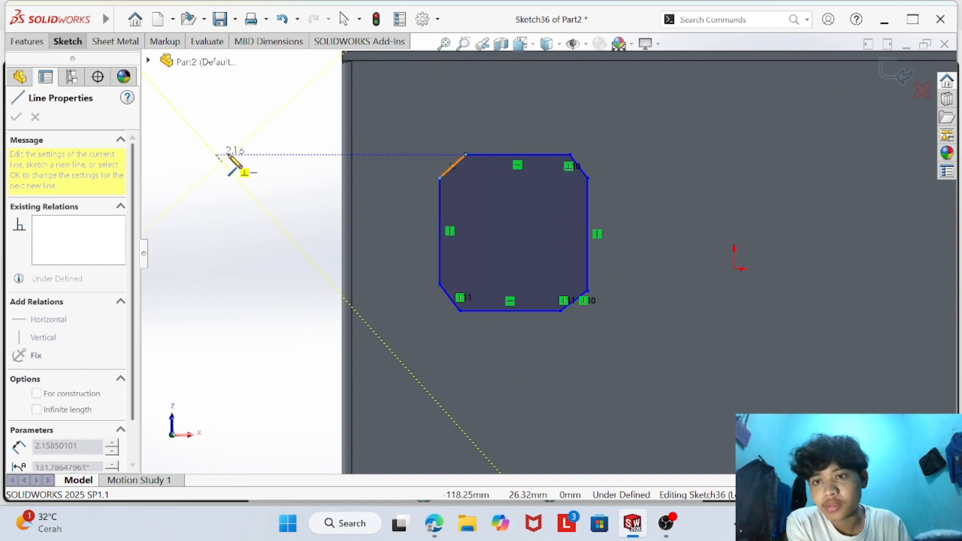
pyautogui.press('Escape')
# - Add a Horizontal relation between the upper endpoints of the profile's two vertical sides
pyautogui.click(116, 41)
pyautogui.click(69, 42)
pyautogui.click(445, 103)
pyautogui.click(476, 133)
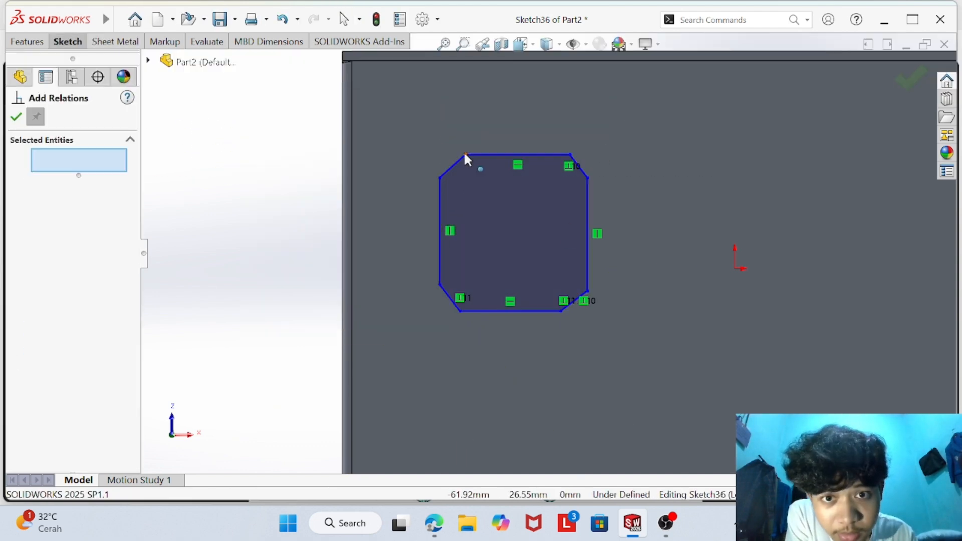
pyautogui.click(439, 178)
pyautogui.click(587, 178)
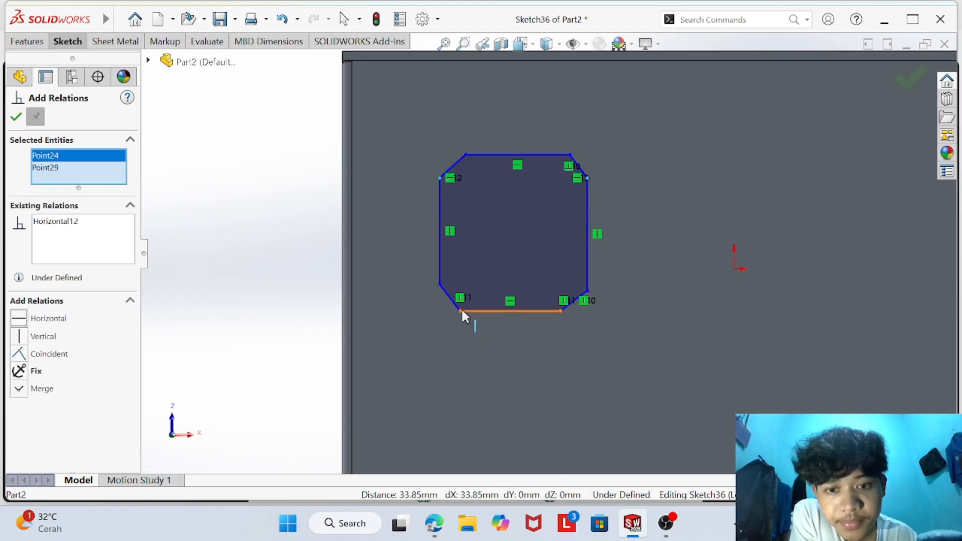
# - Add a Horizontal relation between the lower endpoints of the two vertical sides
pyautogui.click(439, 284)
pyautogui.click(587, 290)
pyautogui.click(47, 319)
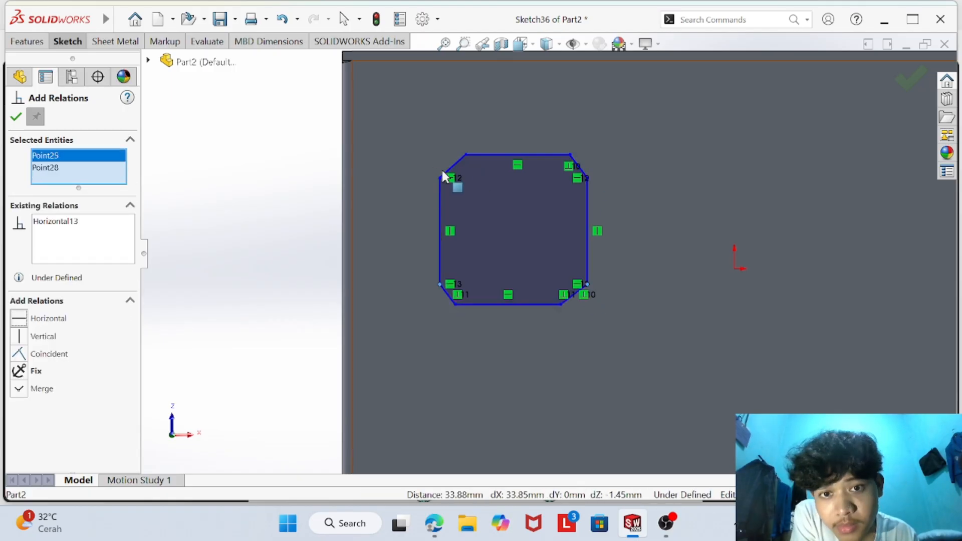
# - Add Vertical relations between the left endpoints and between the right endpoints of the profile's upper and lower horizontal edges
pyautogui.click(466, 155)
pyautogui.click(454, 304)
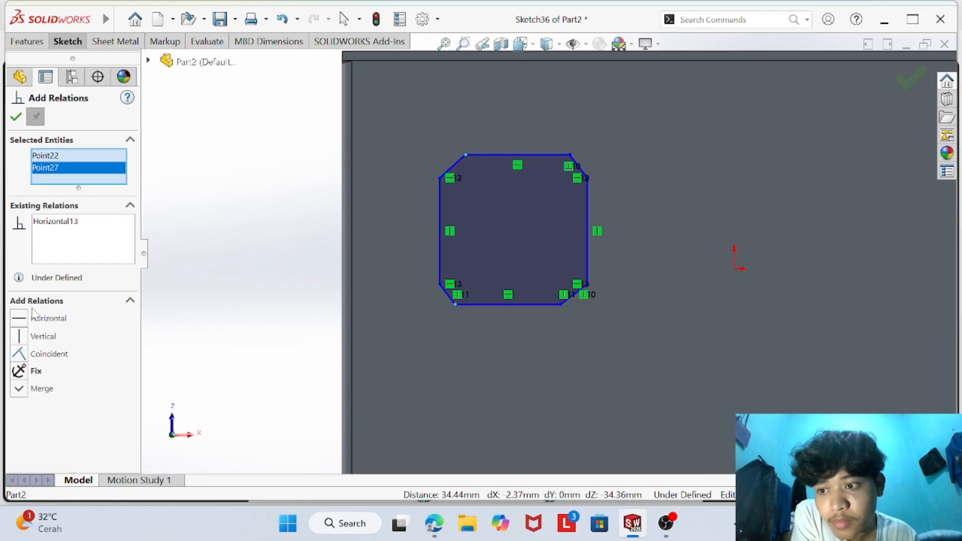
pyautogui.click(46, 336)
pyautogui.click(18, 339)
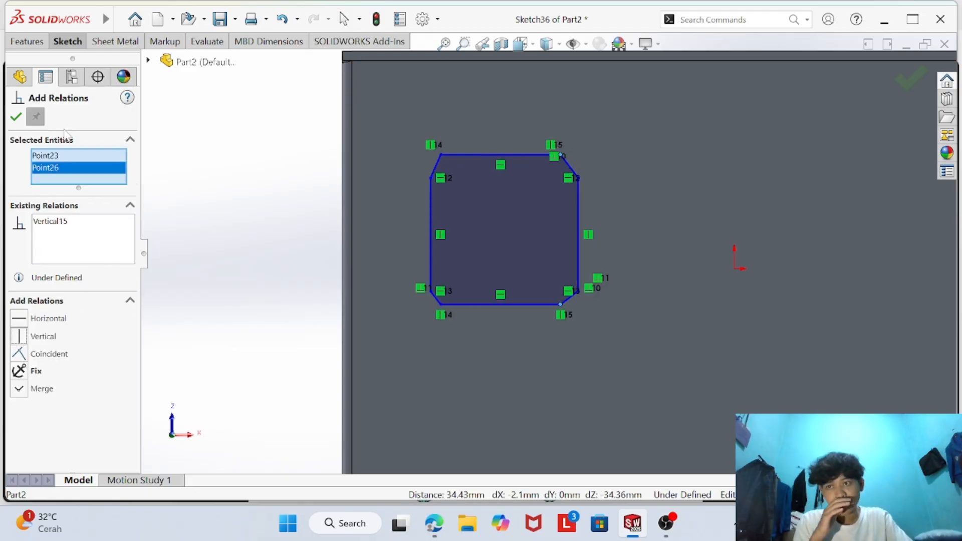
pyautogui.click(16, 117)
# - Dimension the profile's upper horizontal edge at 15 mm
pyautogui.click(68, 41)
pyautogui.click(506, 155)
pyautogui.click(72, 71)
pyautogui.click(461, 131)
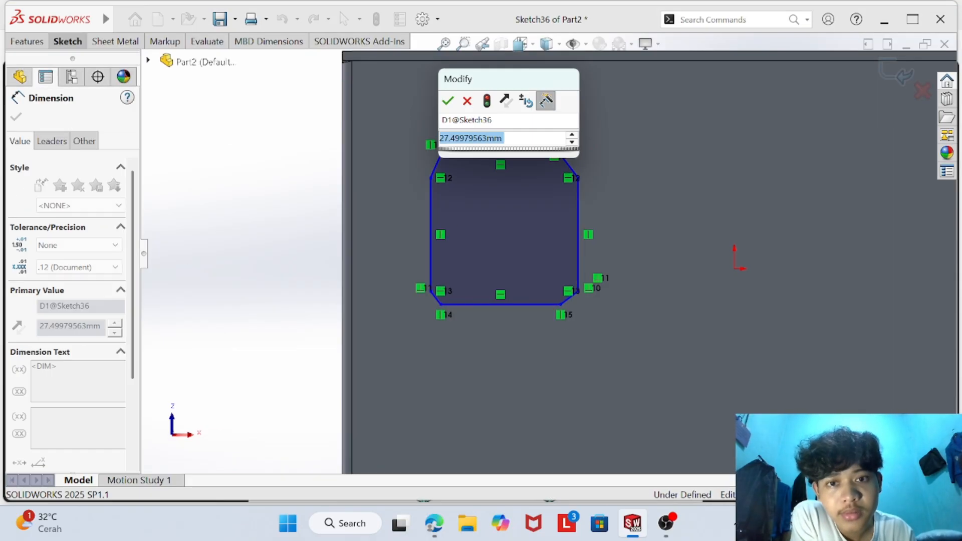
pyautogui.write('15')
pyautogui.press('Return')
# - Dimension the horizontal offset between the two endpoints of the upper-left chamfer at 2.5 mm
pyautogui.click(484, 178)
pyautogui.click(484, 178)
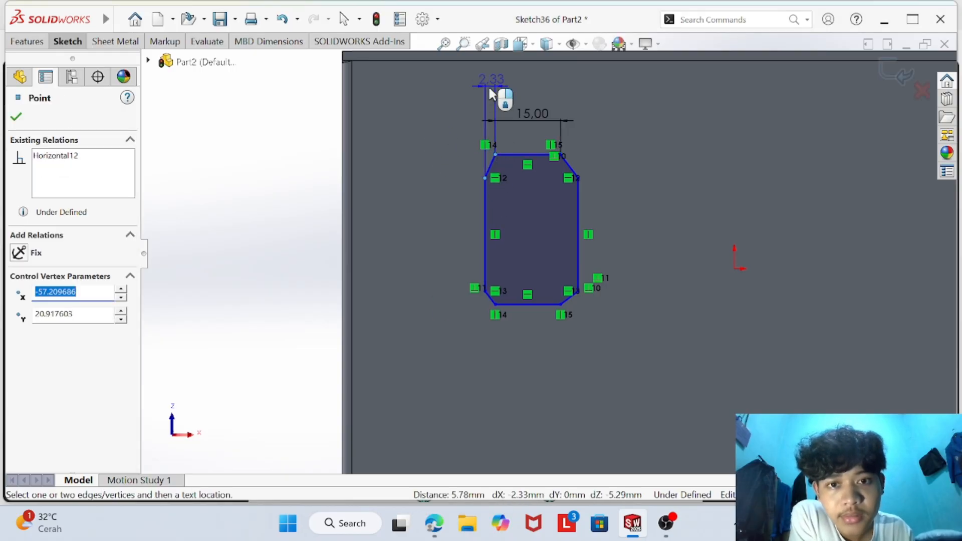
pyautogui.click(488, 96)
pyautogui.write('2.5')
pyautogui.press('Return')
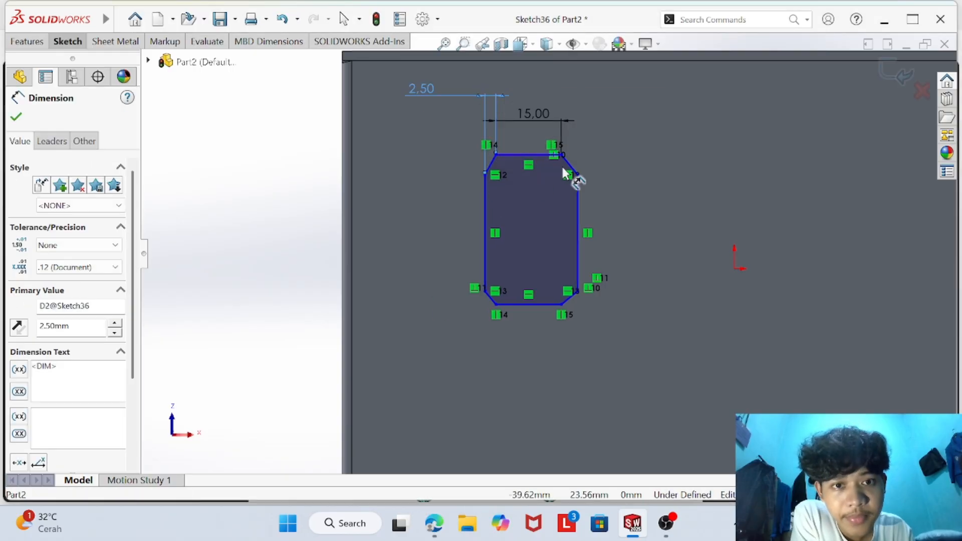
# - Dimension the length of the upper-right chamfer at 5 mm
pyautogui.click(568, 164)
pyautogui.click(592, 145)
pyautogui.write('5.92721621mm')
pyautogui.press('Return')
pyautogui.scroll(-3, 546, 186)
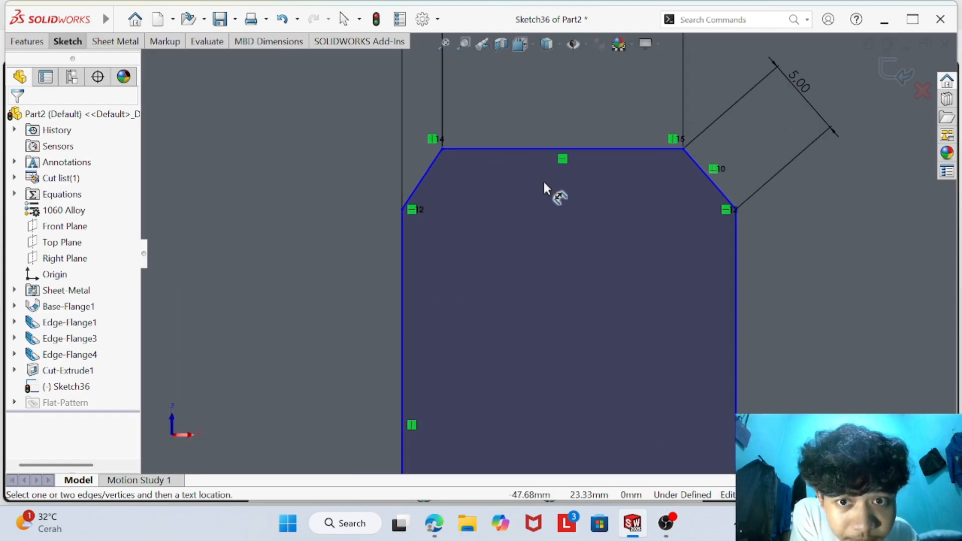
# - Try to dimension the overall width between the profile's two vertical sides, and undo the last two changes
pyautogui.scroll(2, 548, 242)
pyautogui.scroll(-2, 548, 242)
pyautogui.scroll(2, 549, 246)
pyautogui.click(498, 296)
pyautogui.click(593, 319)
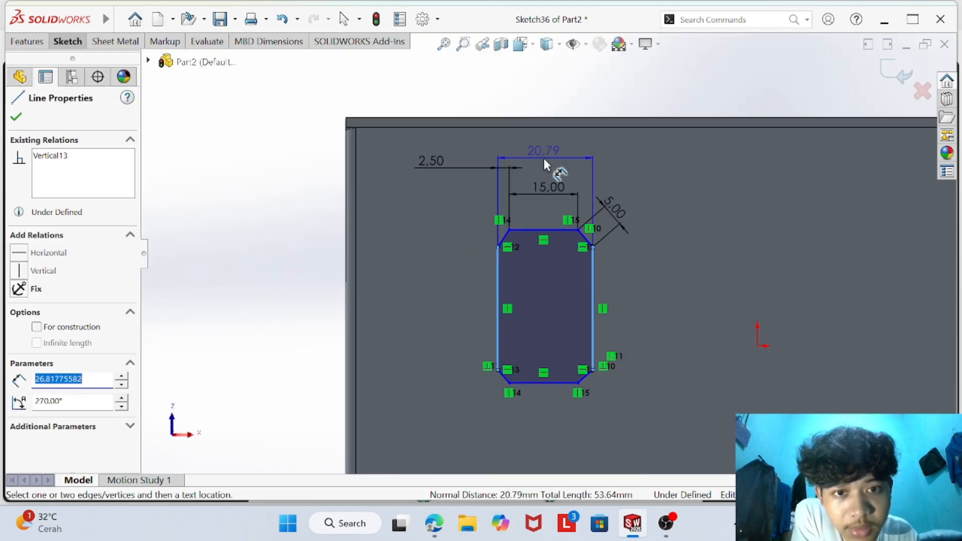
pyautogui.click(555, 159)
pyautogui.click(578, 206)
pyautogui.hotkey('ctrl', 'z')
pyautogui.hotkey('ctrl', 'z')
# - Try to dimension the upper-left chamfer's length
pyautogui.click(502, 235)
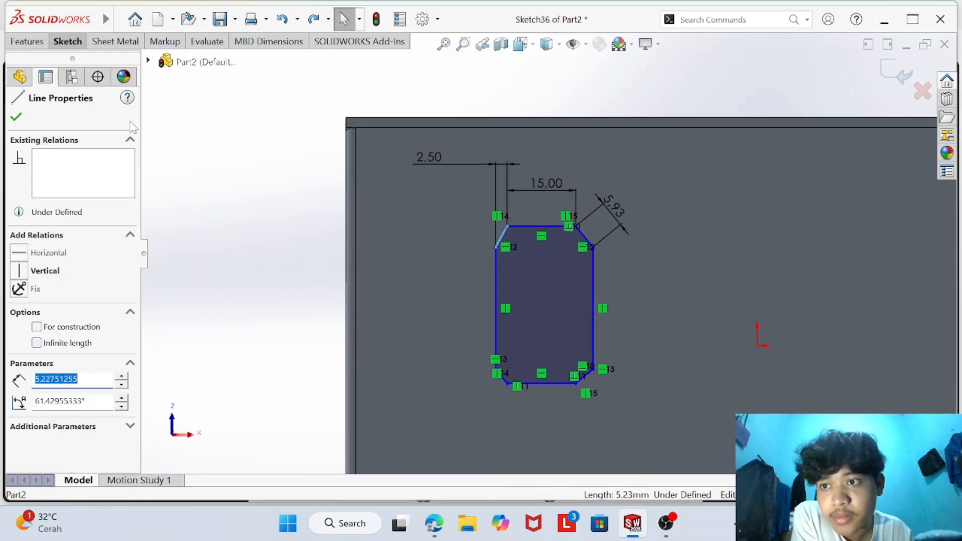
pyautogui.click(375, 234)
pyautogui.click(593, 192)
pyautogui.scroll(-5, 519, 233)
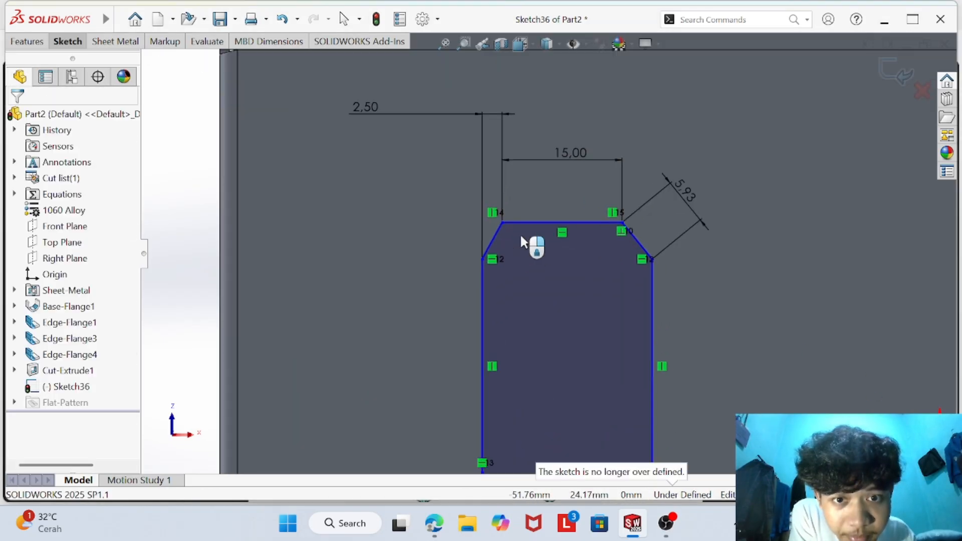
# - Set the upper-right chamfer's length dimension to 5 mm
pyautogui.scroll(1, 521, 233)
pyautogui.rightClick(725, 190)
pyautogui.click(733, 204)
pyautogui.doubleClick(733, 201)
pyautogui.write('5')
pyautogui.press('Return')
pyautogui.scroll(3, 670, 271)
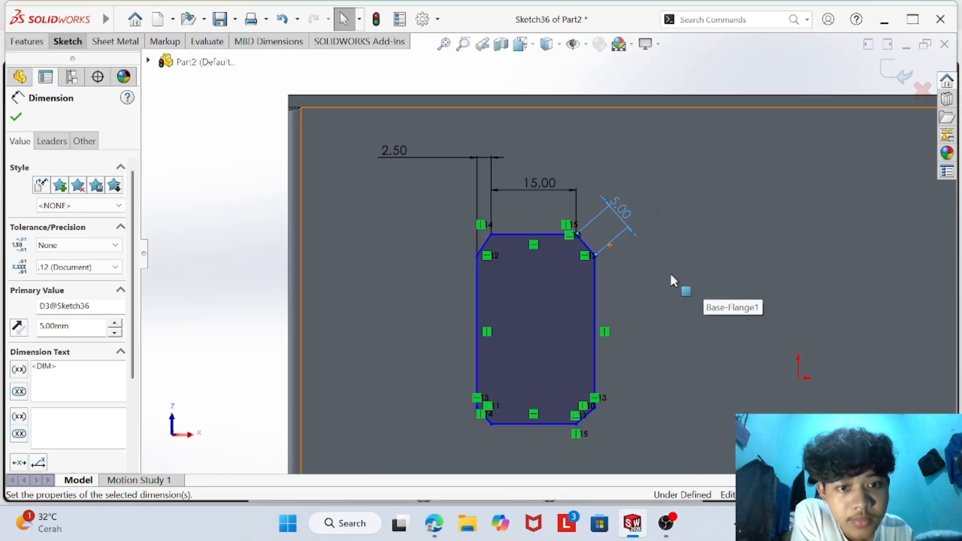
# - Try again to add a length dimension to the upper-left chamfer
pyautogui.press('Escape')
pyautogui.click(484, 245)
pyautogui.click(445, 215)
pyautogui.click(593, 193)
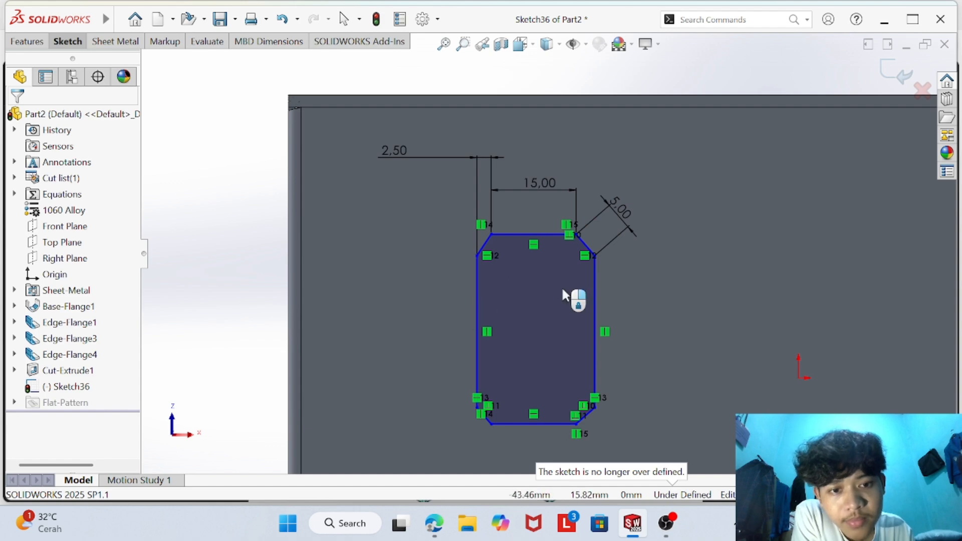
# - Dimension the profile's overall height between its upper and lower horizontal edges at 40 mm
pyautogui.click(551, 424)
pyautogui.click(516, 234)
pyautogui.click(666, 328)
pyautogui.write('40')
pyautogui.press('Return')
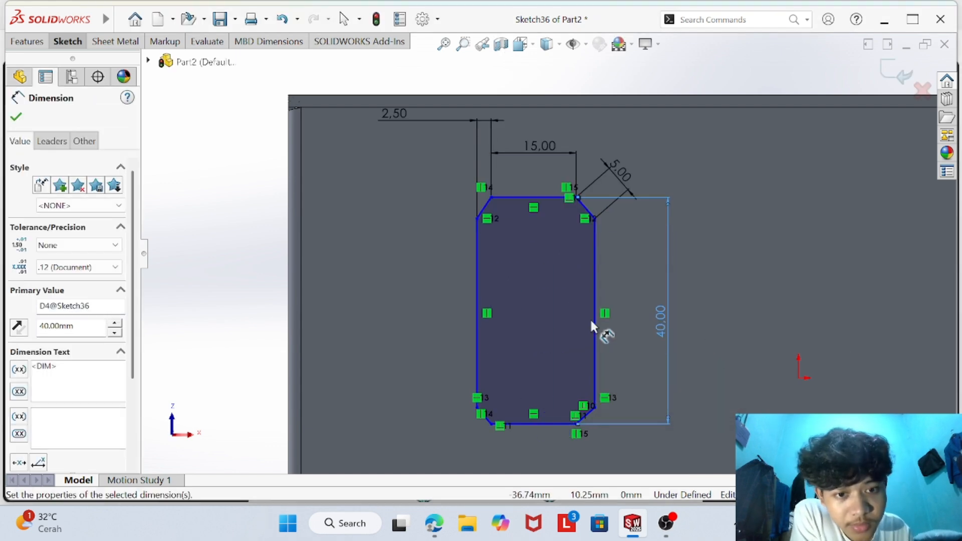
# - Try to dimension the length of the profile's right vertical side
pyautogui.click(595, 325)
pyautogui.click(706, 316)
pyautogui.click(591, 192)
pyautogui.scroll(2, 647, 225)
# - Check the cutout dimensions in the CSWP Sheet Metal PDF and add a driven length dimension to the lower-right chamfer
pyautogui.click(434, 523)
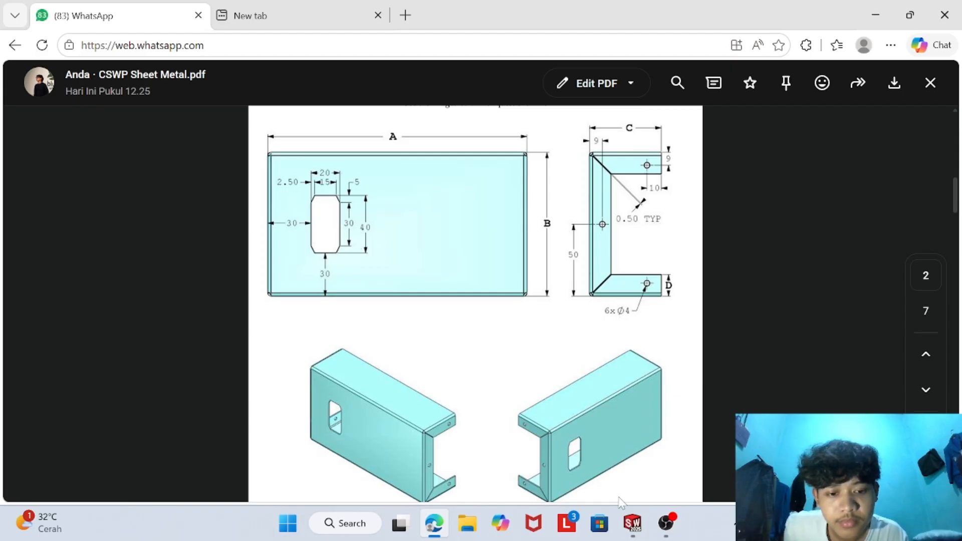
pyautogui.click(632, 523)
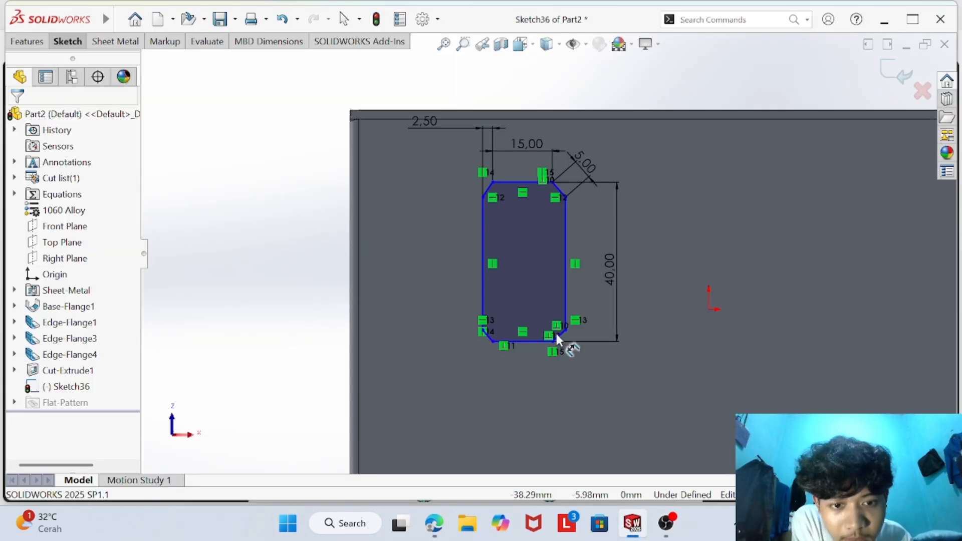
pyautogui.click(557, 338)
pyautogui.click(618, 339)
pyautogui.click(569, 253)
pyautogui.scroll(3, 565, 291)
pyautogui.scroll(4, 594, 364)
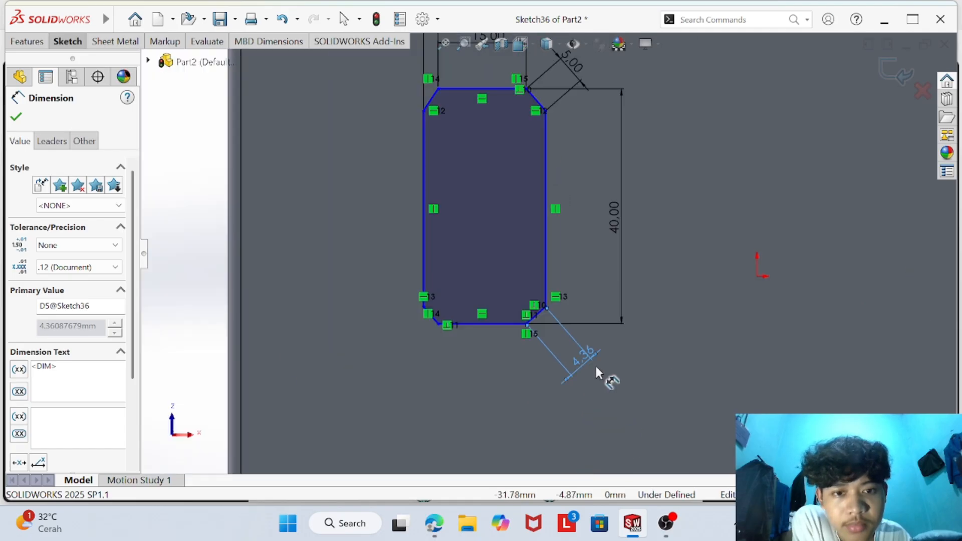
# - Add a driven overall width dimension between the upper endpoints of the two vertical sides
pyautogui.click(541, 156)
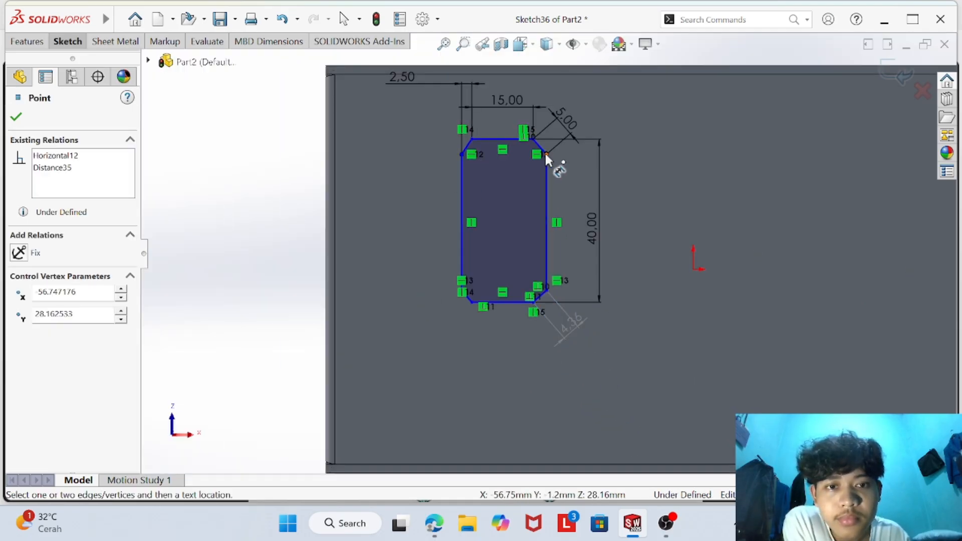
pyautogui.click(545, 153)
pyautogui.click(506, 379)
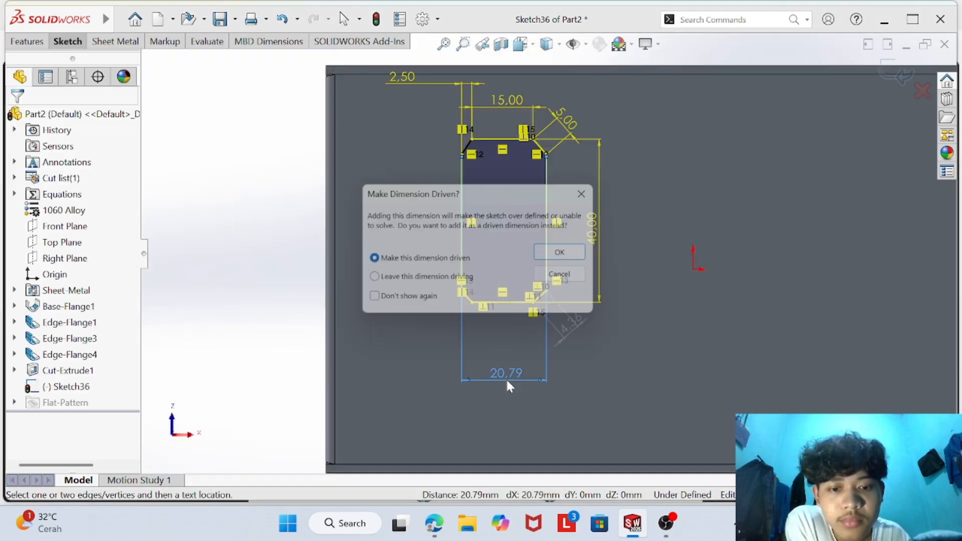
pyautogui.click(570, 255)
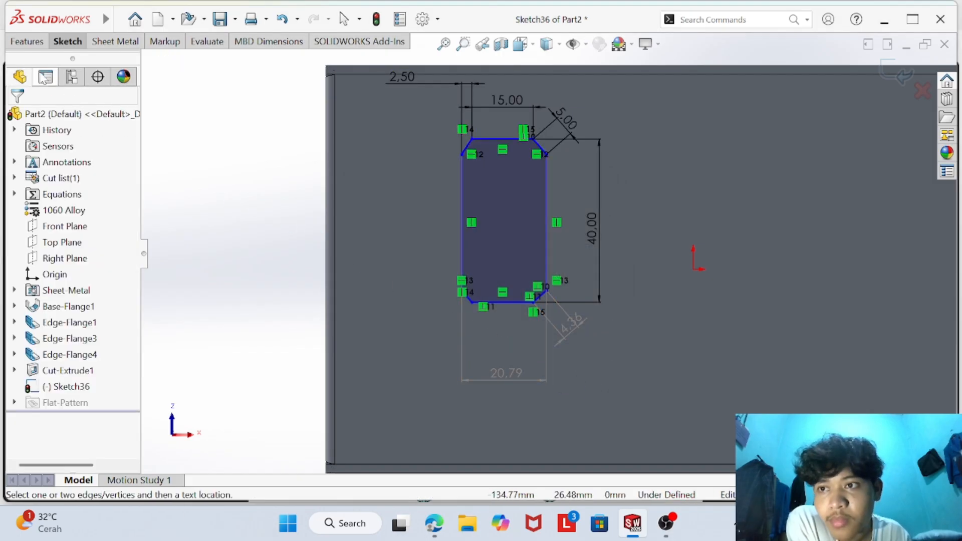
pyautogui.scroll(-3, 471, 270)
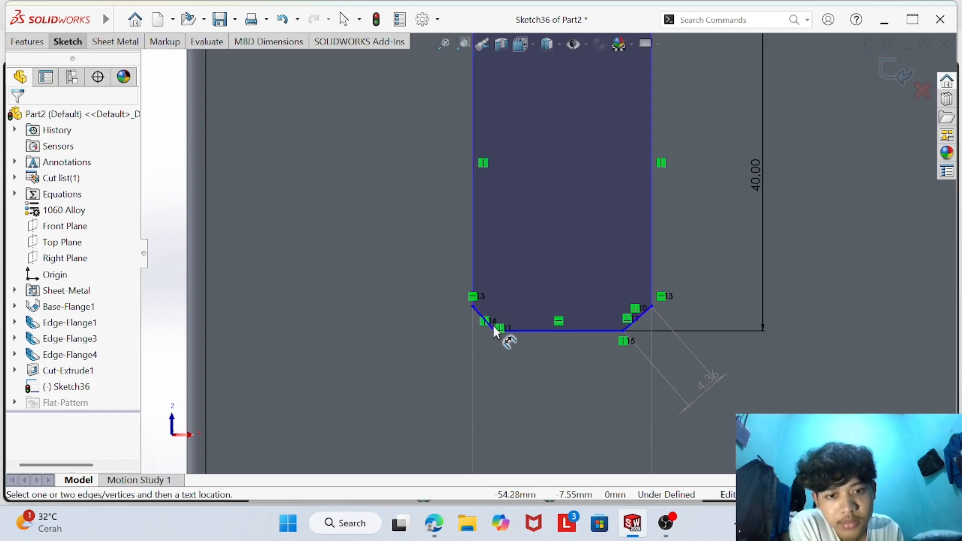
pyautogui.press('f')
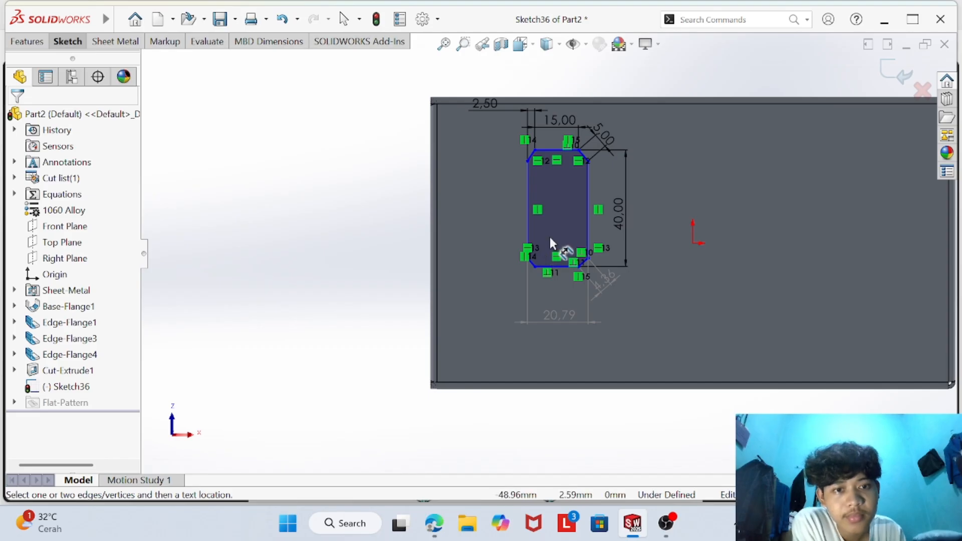
pyautogui.scroll(-3, 540, 216)
pyautogui.scroll(3, 561, 187)
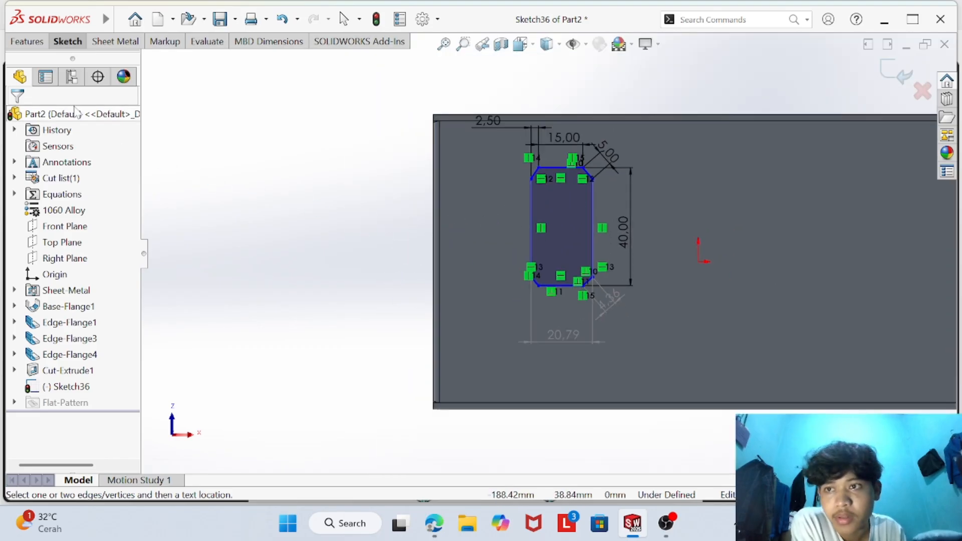
# - Check the cutout's position in the PDF drawing and dimension its left vertical side 30 mm from the flange's left edge
pyautogui.click(76, 41)
pyautogui.click(64, 75)
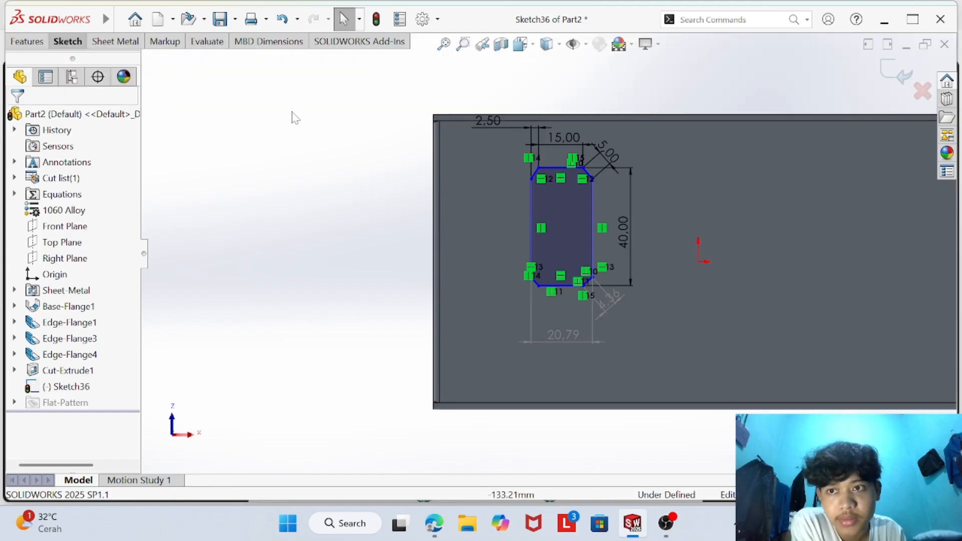
pyautogui.moveTo(60, 23)
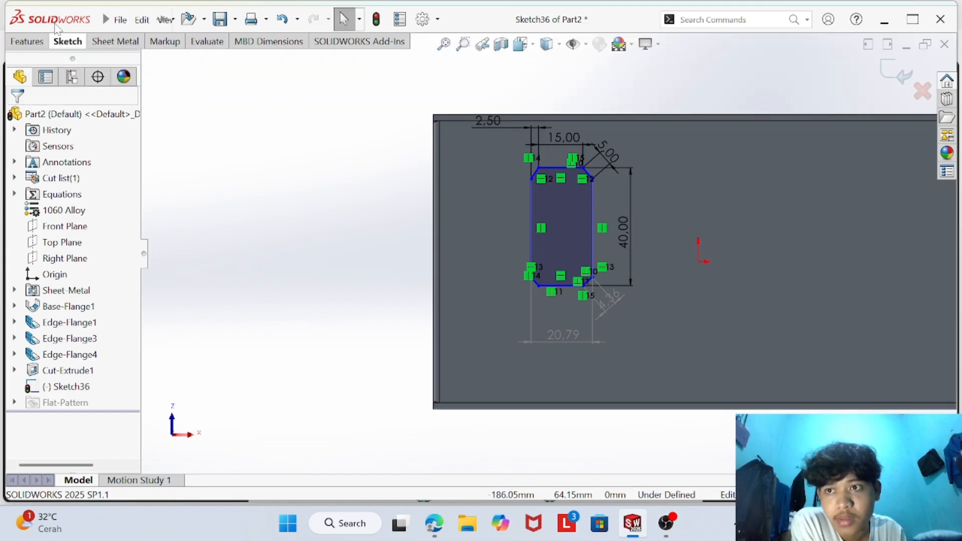
pyautogui.click(63, 40)
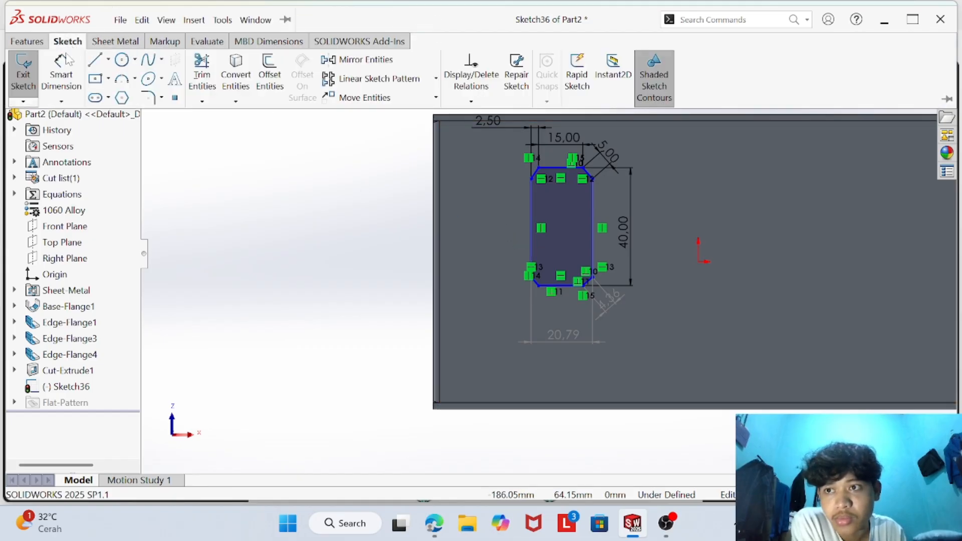
pyautogui.click(532, 256)
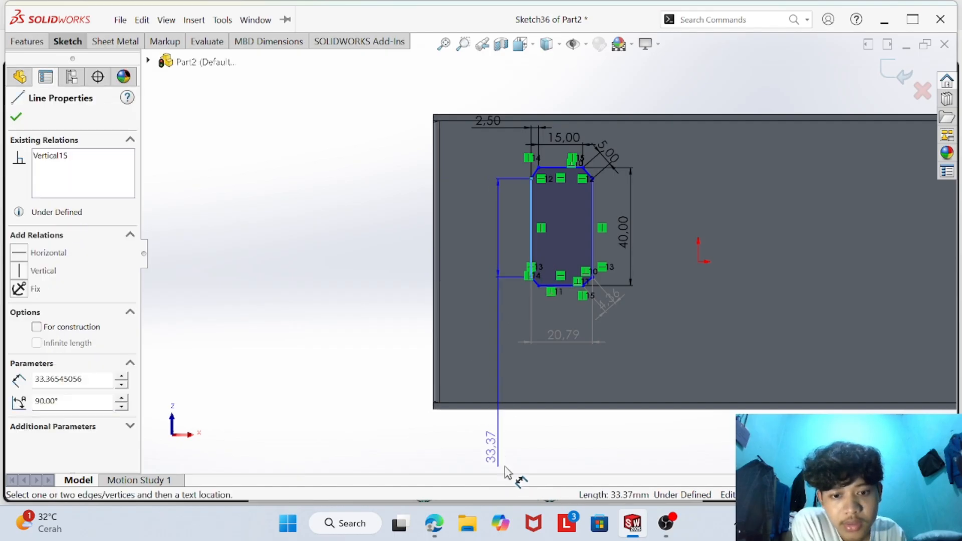
pyautogui.moveTo(434, 532)
pyautogui.click(384, 437)
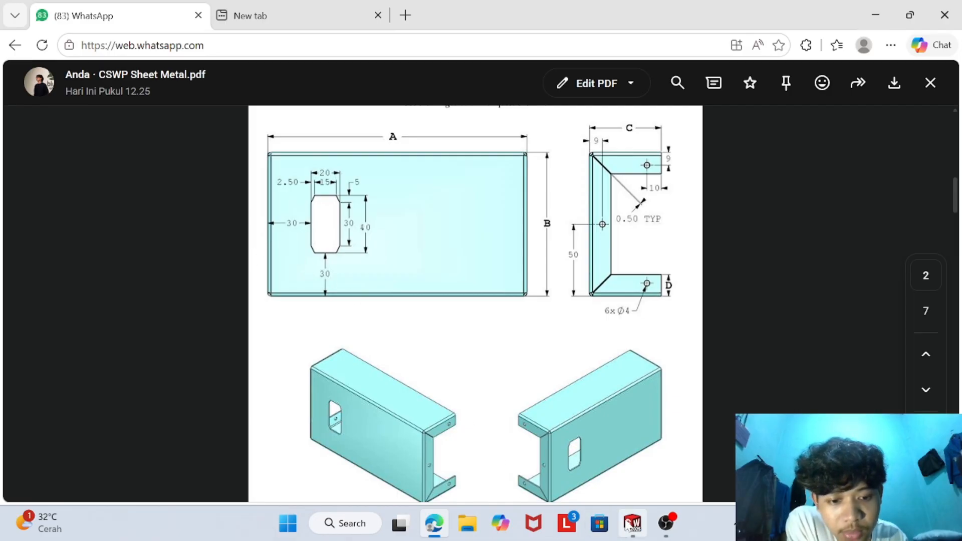
pyautogui.click(632, 524)
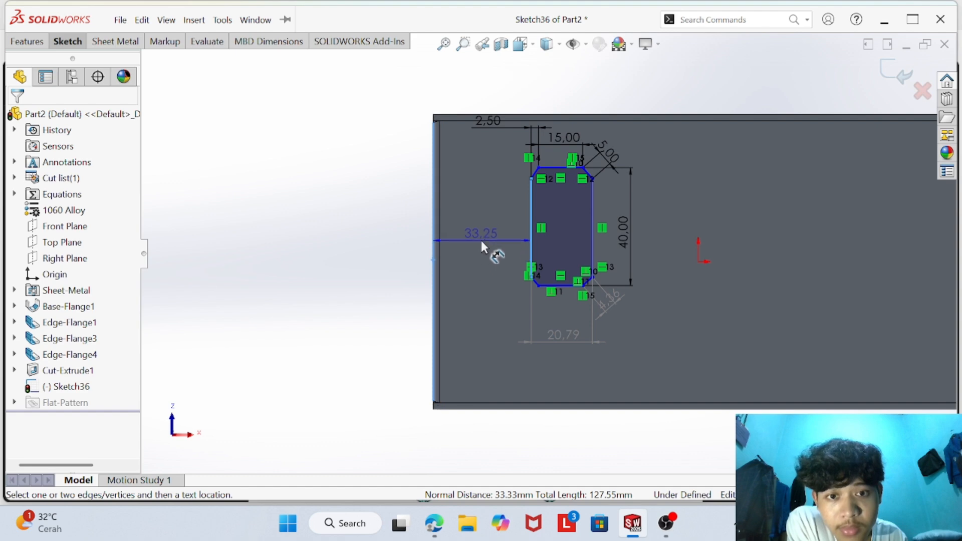
pyautogui.click(482, 238)
pyautogui.press('BackSpace')
pyautogui.write('30')
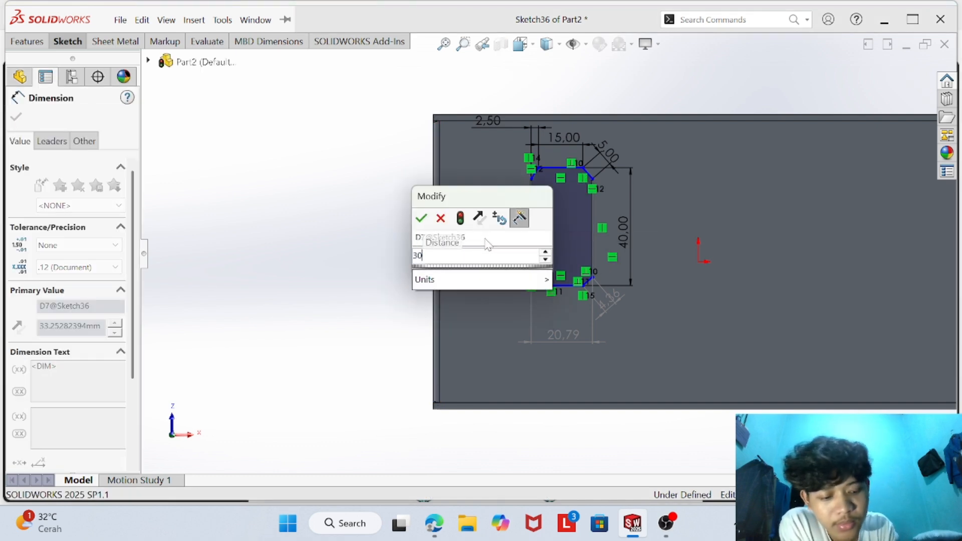
pyautogui.press('Return')
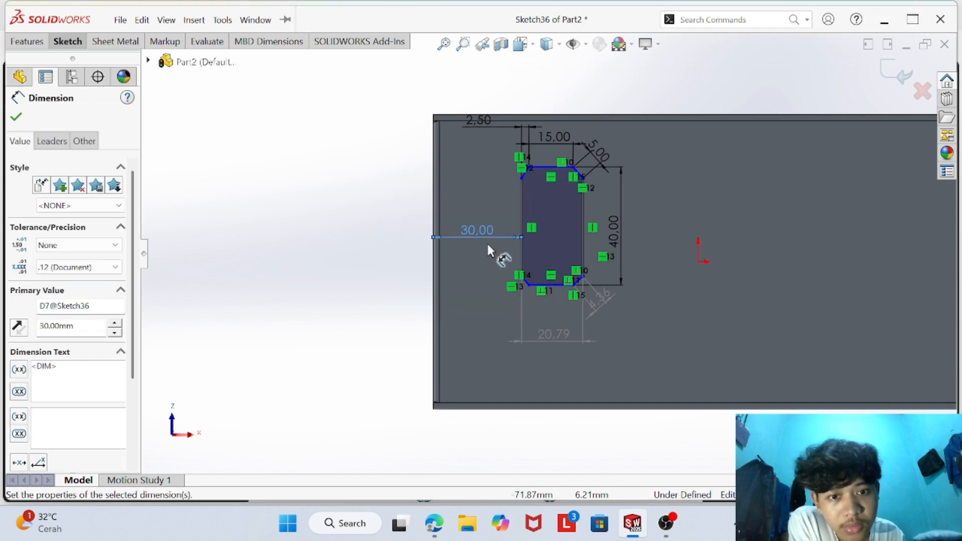
# - Try to dimension the profile's lower horizontal edge
pyautogui.click(560, 284)
pyautogui.click(574, 416)
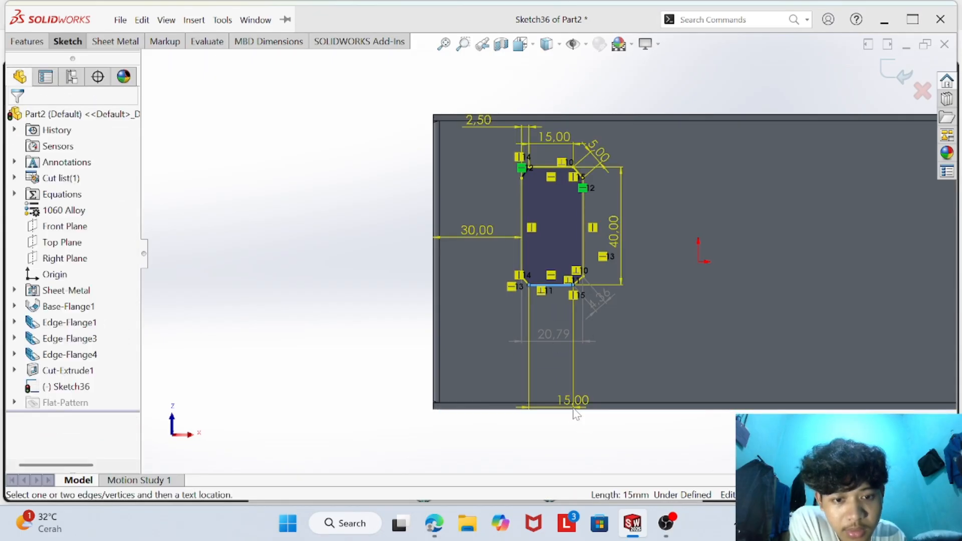
pyautogui.click(594, 191)
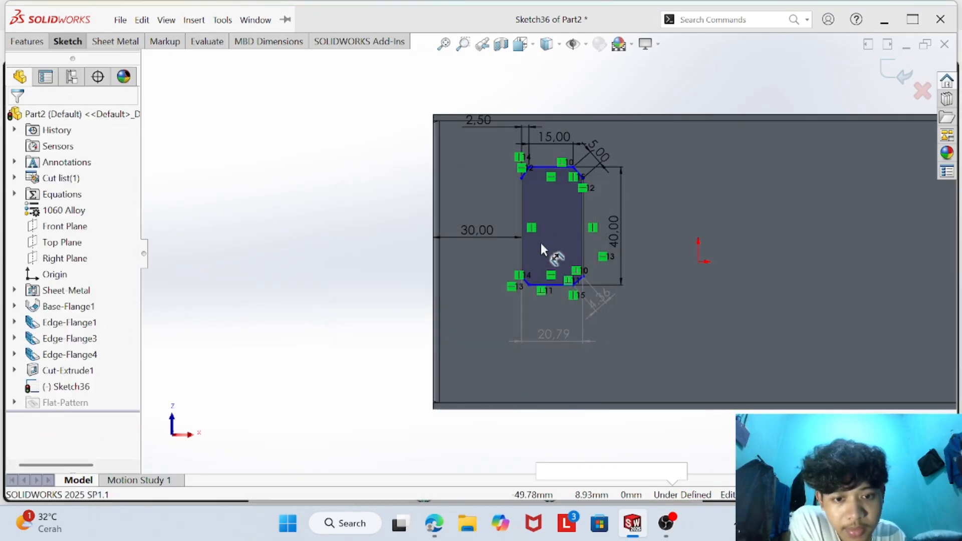
# - Dimension the profile's lower horizontal edge 40 mm from the flange's lower edge
pyautogui.click(556, 284)
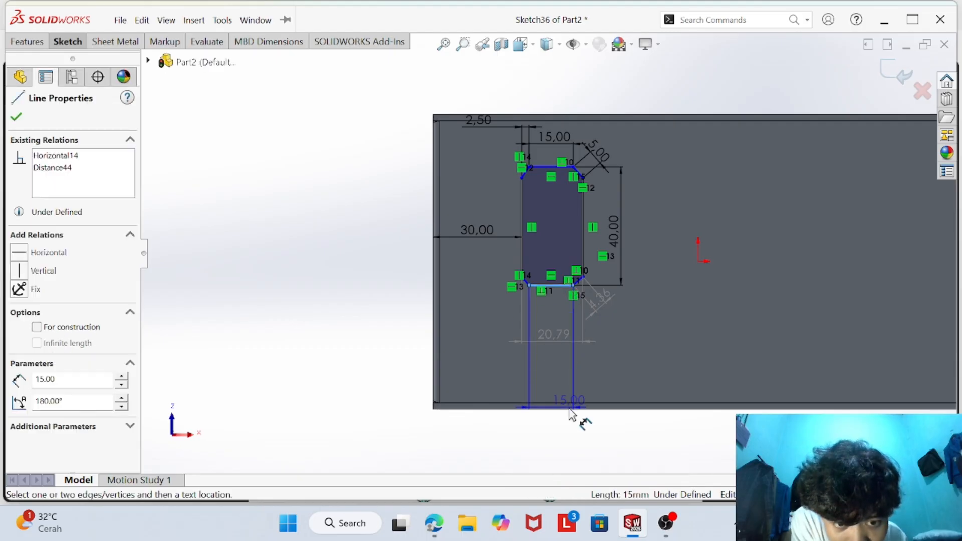
pyautogui.click(571, 409)
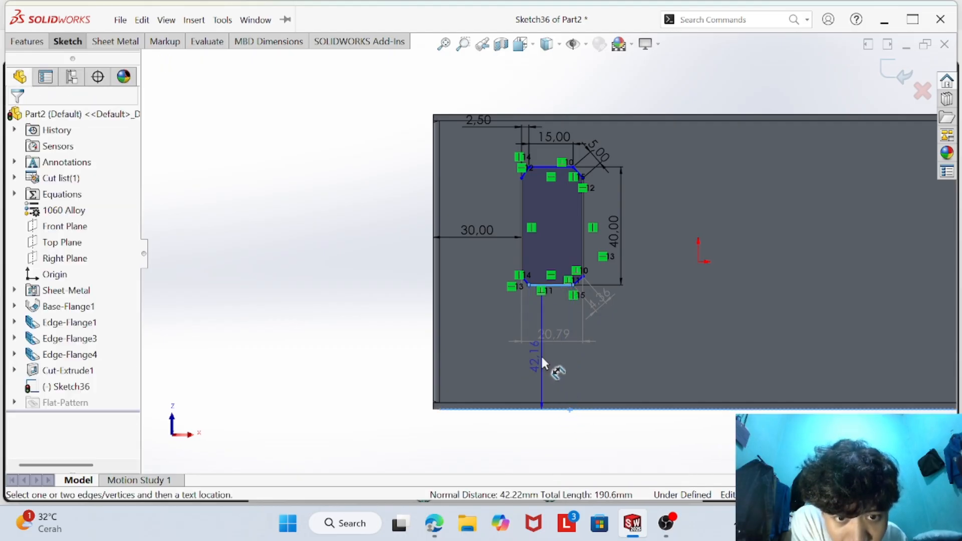
pyautogui.click(541, 355)
pyautogui.press('BackSpace')
pyautogui.write('4')
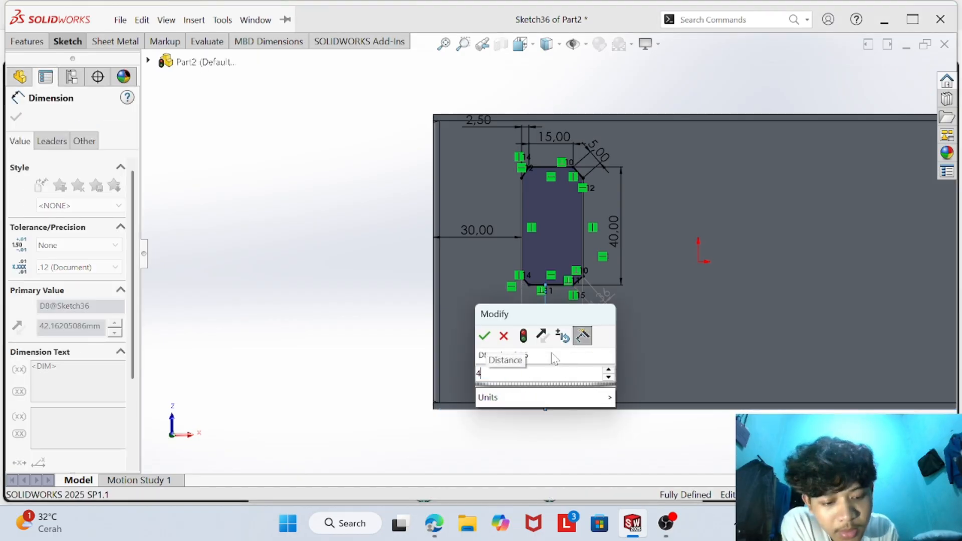
pyautogui.write('0')
pyautogui.press('Return')
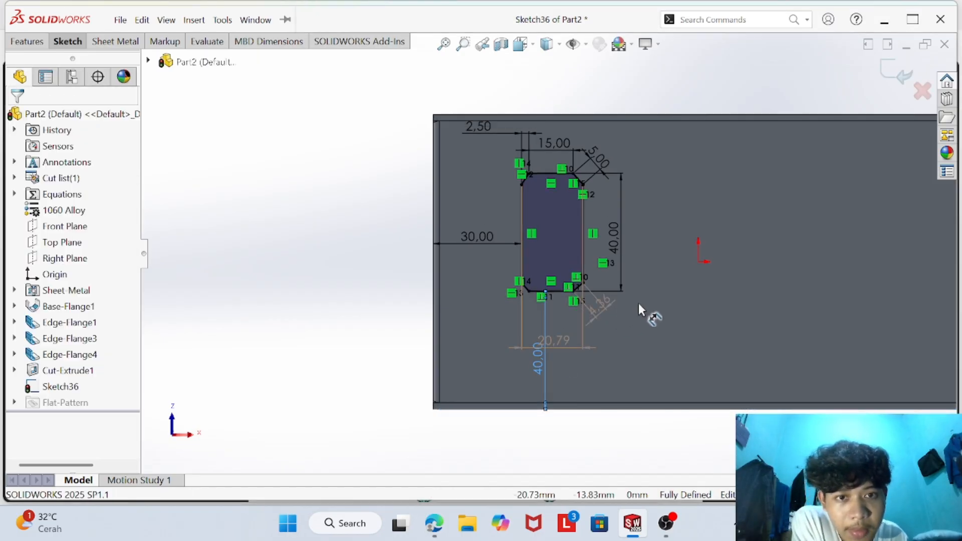
# - Examine the cutout sketch's dimensions, relations and chamfered corners
pyautogui.scroll(-3, 523, 303)
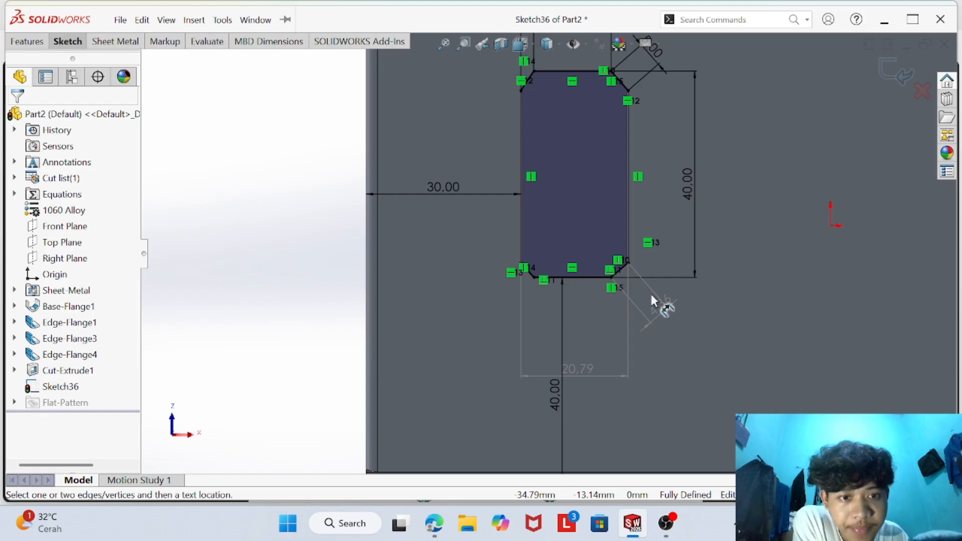
pyautogui.scroll(3, 650, 291)
pyautogui.scroll(-4, 574, 205)
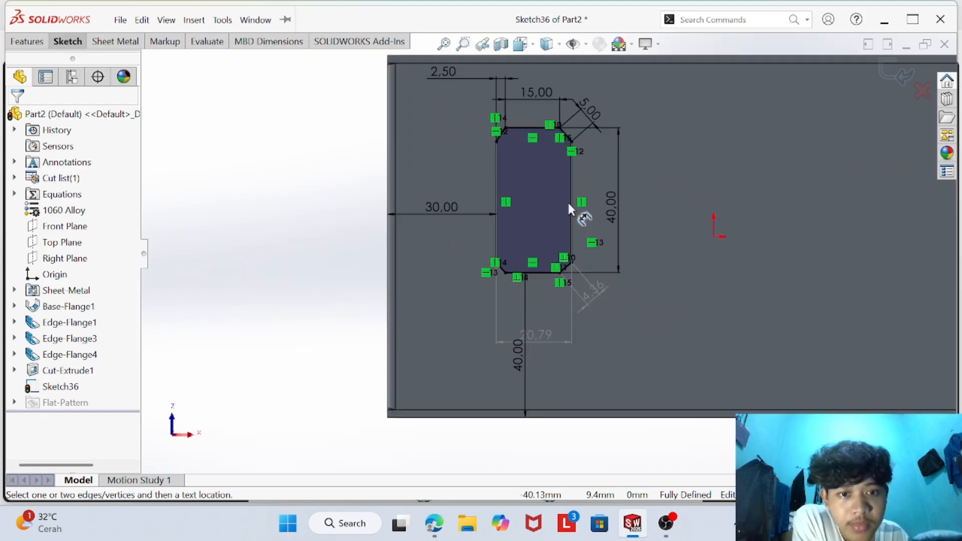
pyautogui.scroll(3, 476, 218)
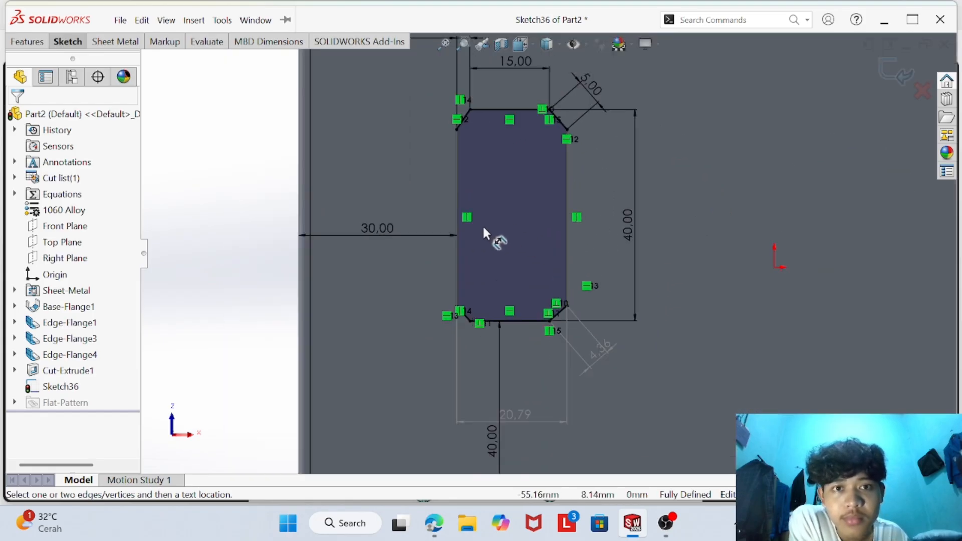
pyautogui.scroll(-4, 461, 154)
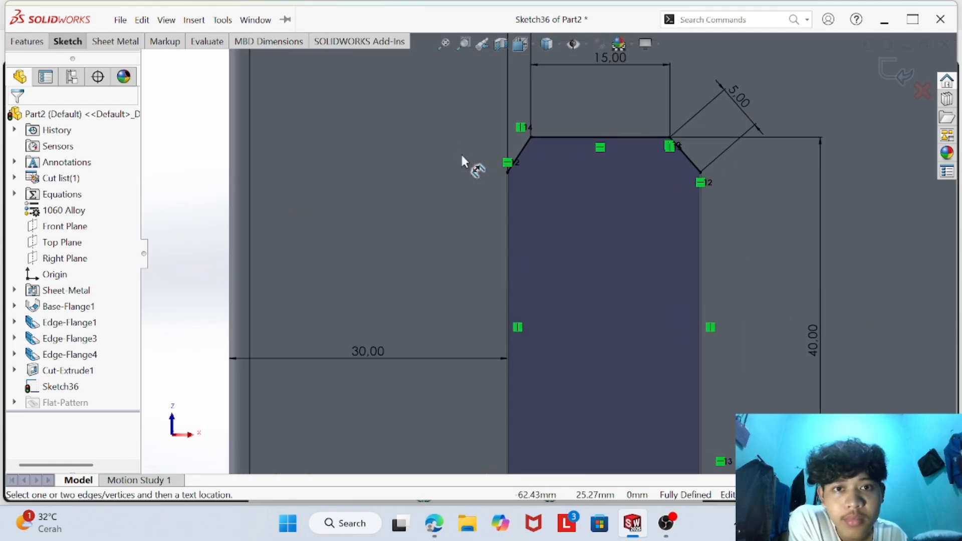
pyautogui.scroll(-2, 646, 211)
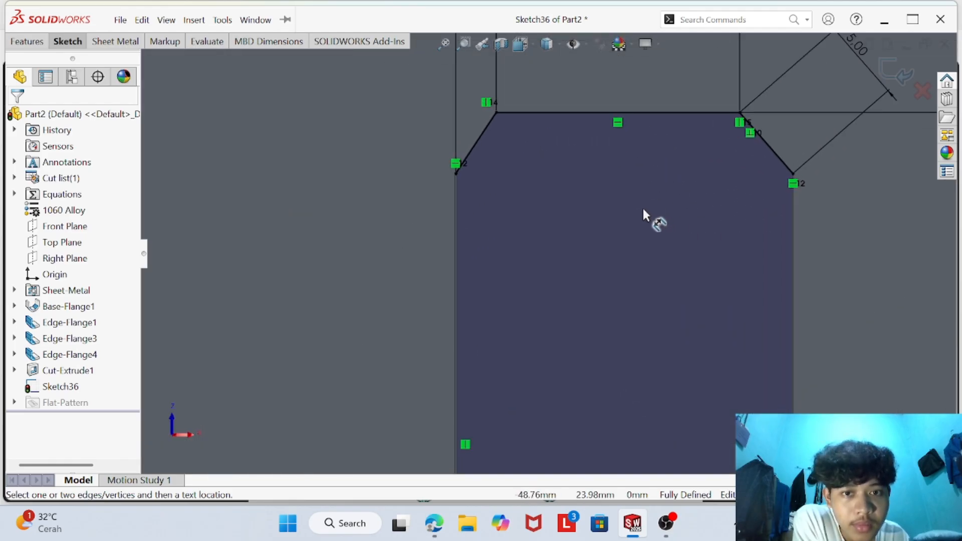
pyautogui.scroll(-2, 619, 220)
pyautogui.scroll(5, 616, 221)
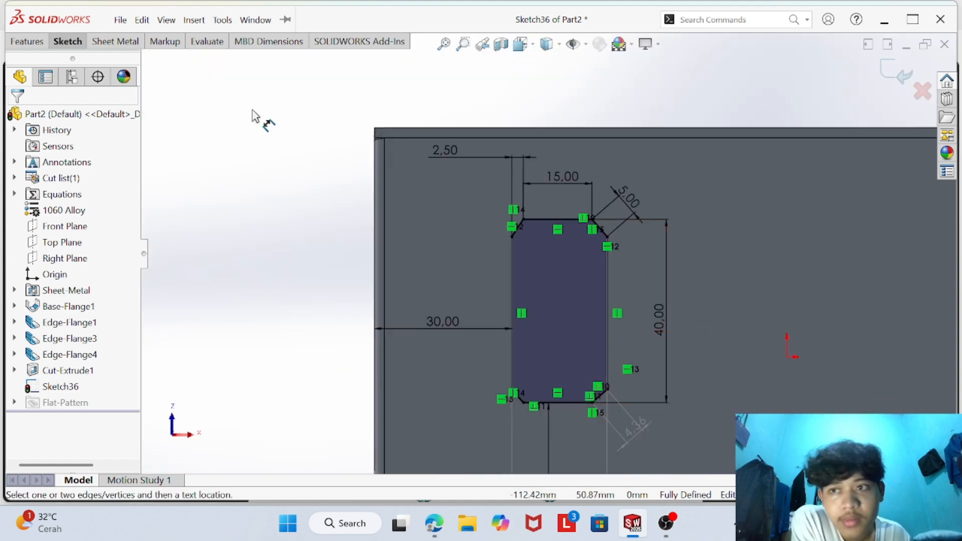
# - Try an Extruded Cut of the chamfered profile with the Through All end condition, and undo the cut
pyautogui.click(72, 43)
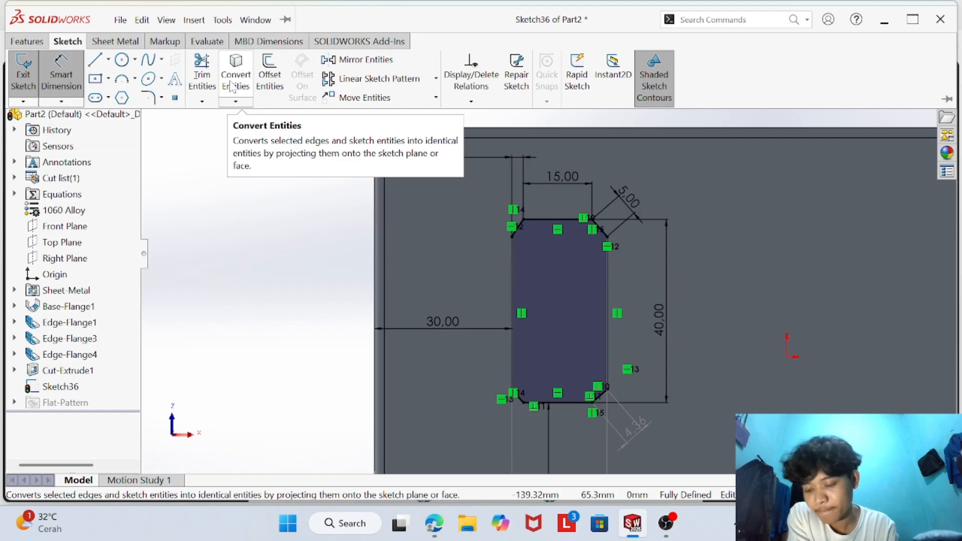
pyautogui.hotkey('alt', 'w')
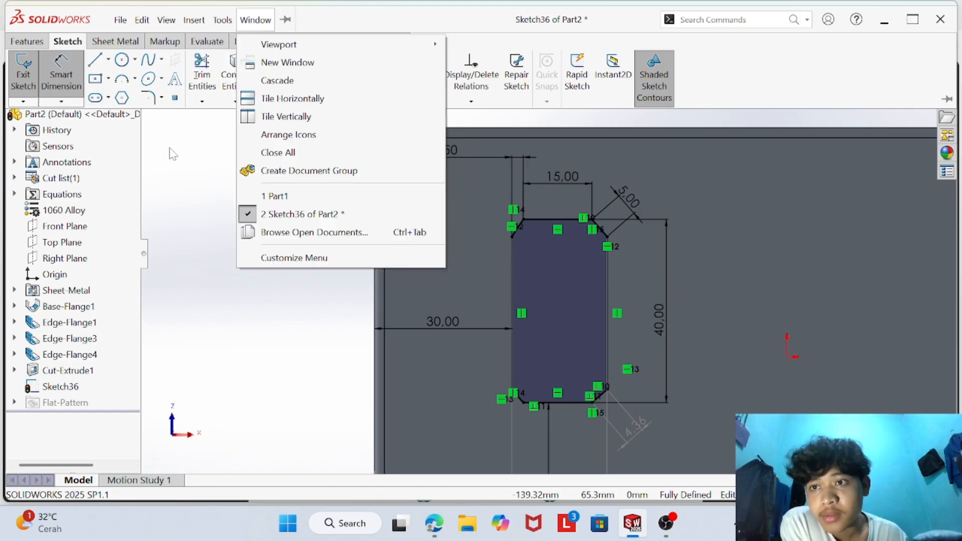
pyautogui.click(15, 45)
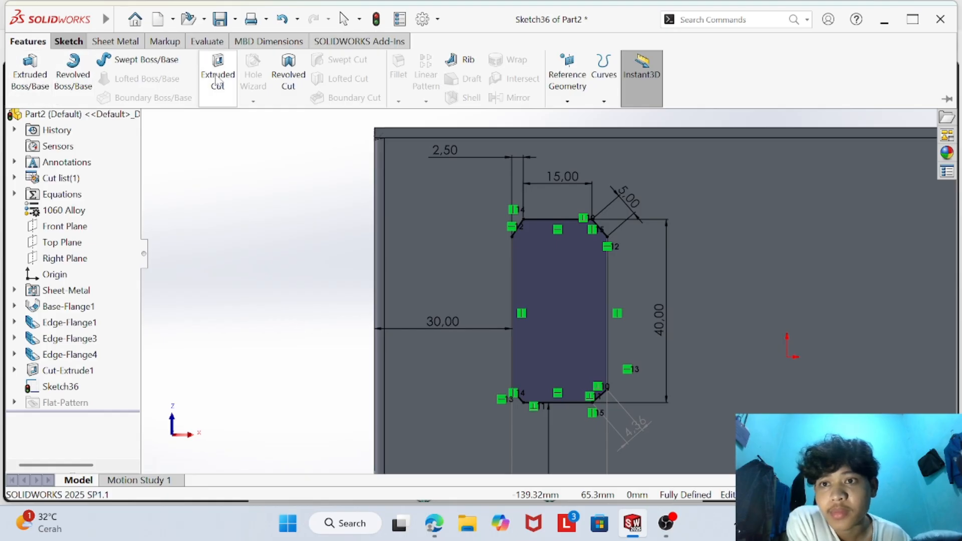
pyautogui.click(217, 80)
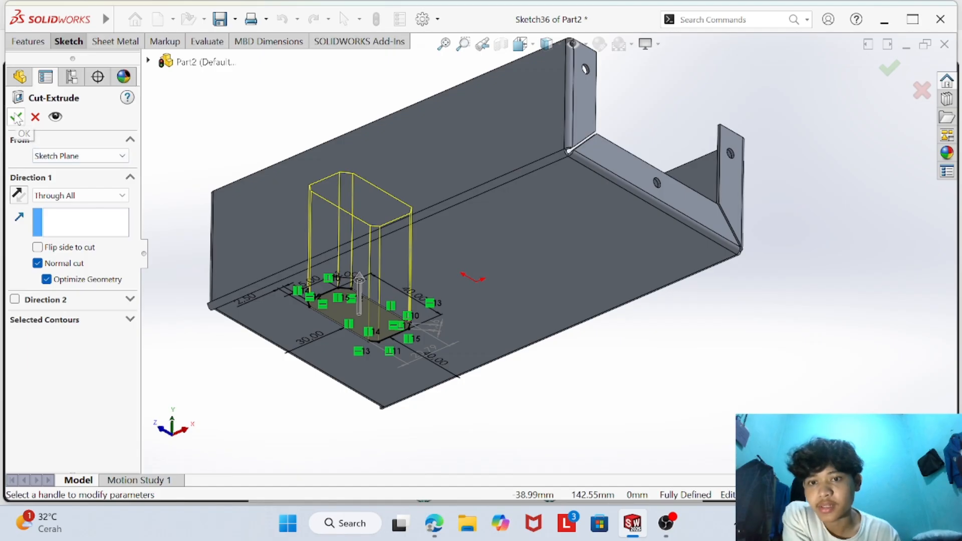
pyautogui.click(17, 118)
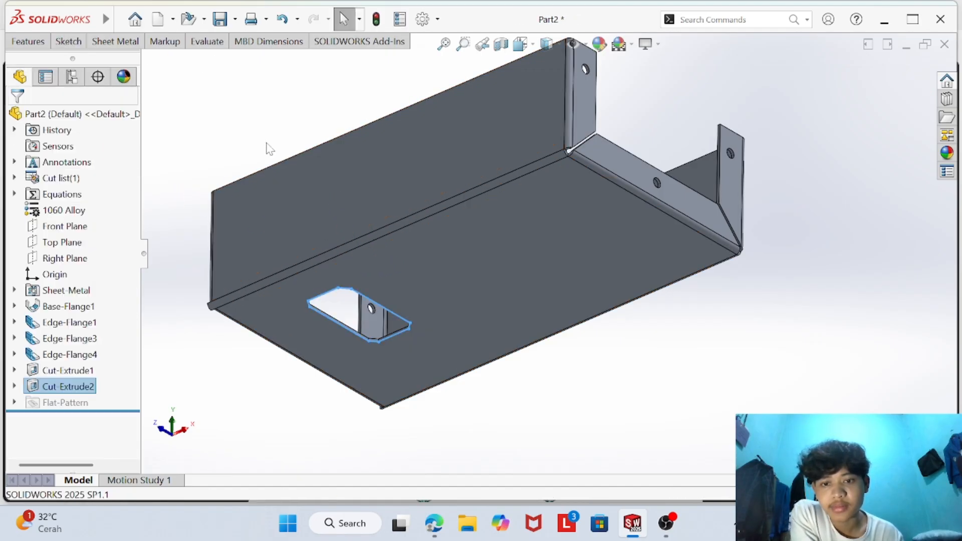
pyautogui.moveTo(438, 270); pyautogui.dragTo(503, 126, button='middle')
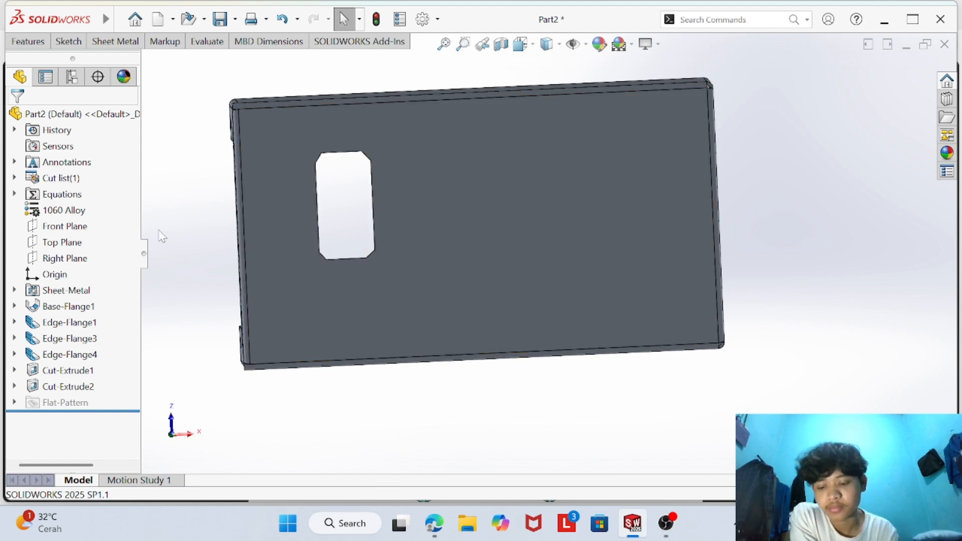
pyautogui.hotkey('ctrl', 'z')
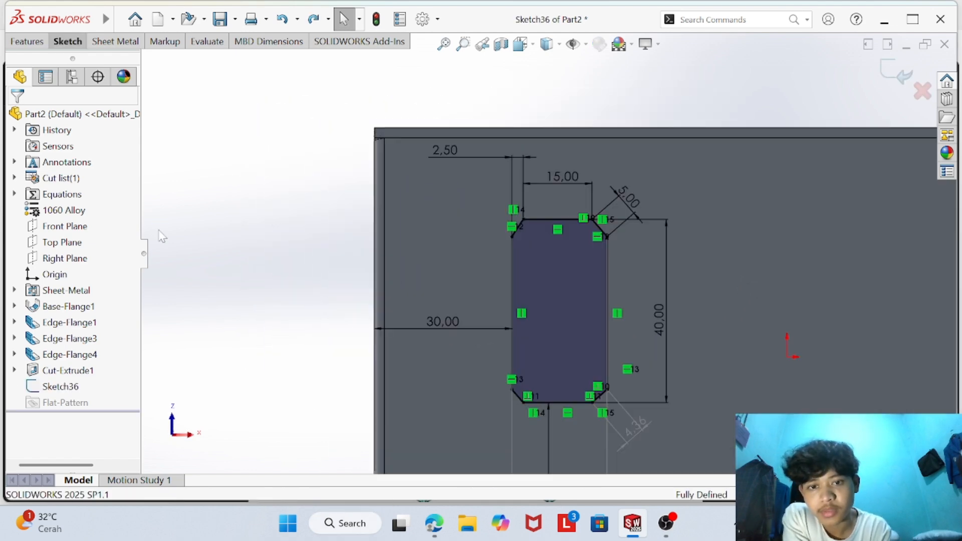
# - Check the cutout's position in the PDF drawing and set its lower edge's distance from the flange's lower edge to 30 mm
pyautogui.scroll(-3, 617, 300)
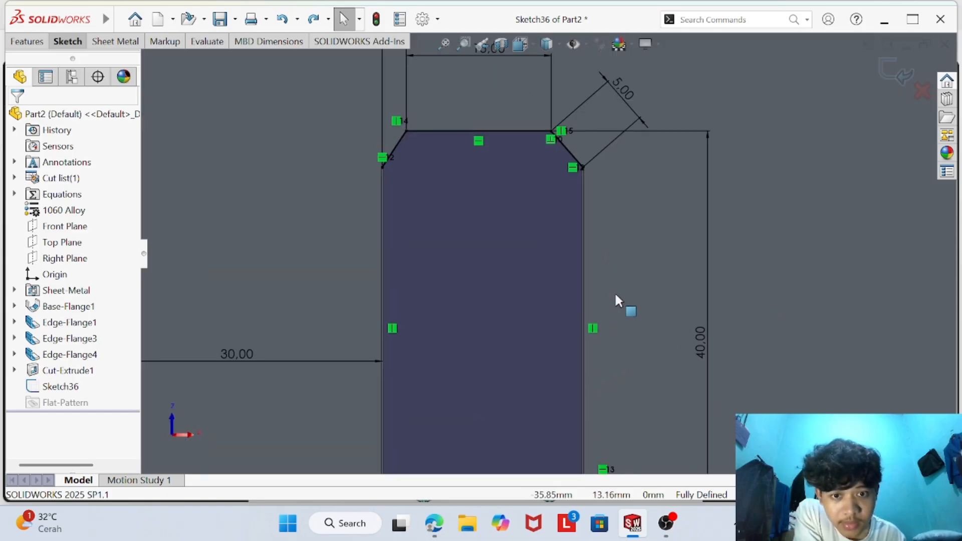
pyautogui.scroll(5, 616, 296)
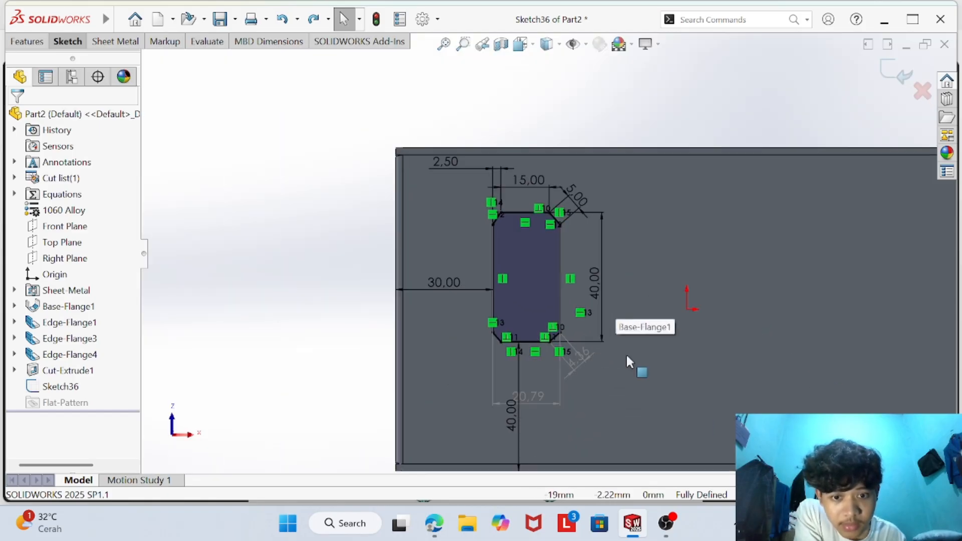
pyautogui.click(434, 523)
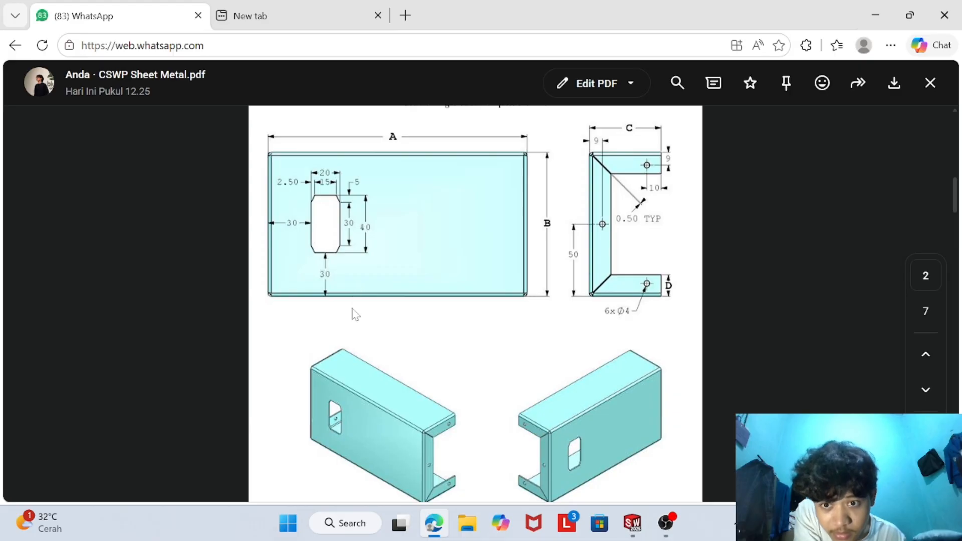
pyautogui.click(632, 523)
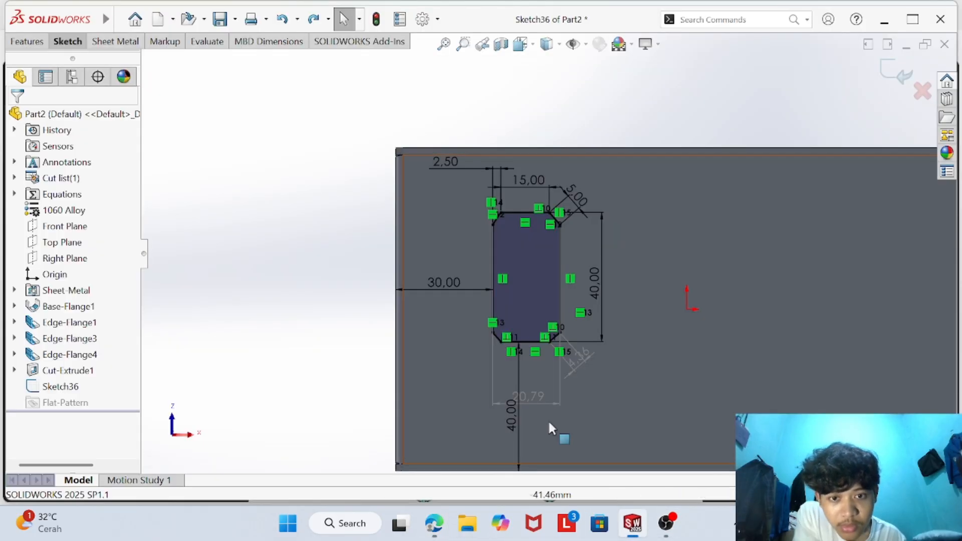
pyautogui.click(514, 426)
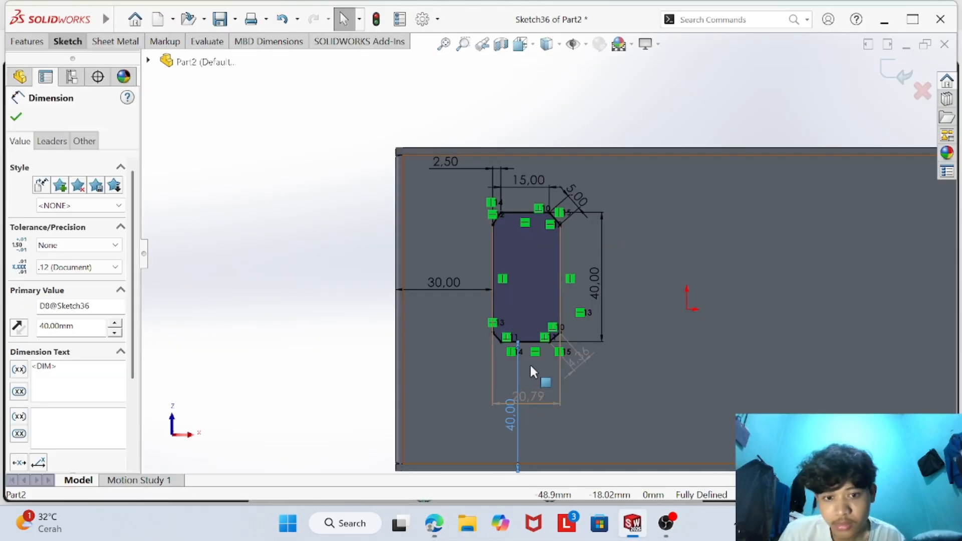
pyautogui.doubleClick(511, 416)
pyautogui.press('BackSpace')
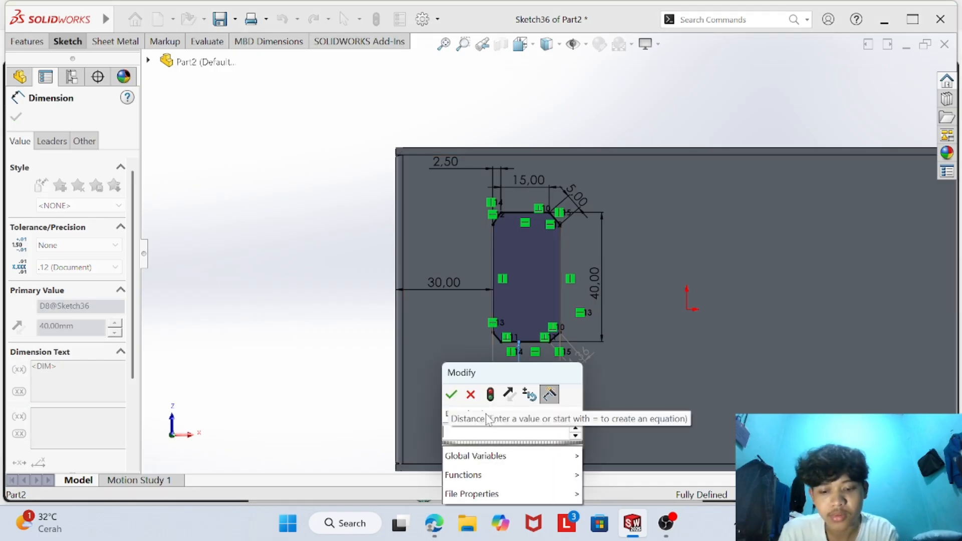
pyautogui.write('30')
pyautogui.press('Return')
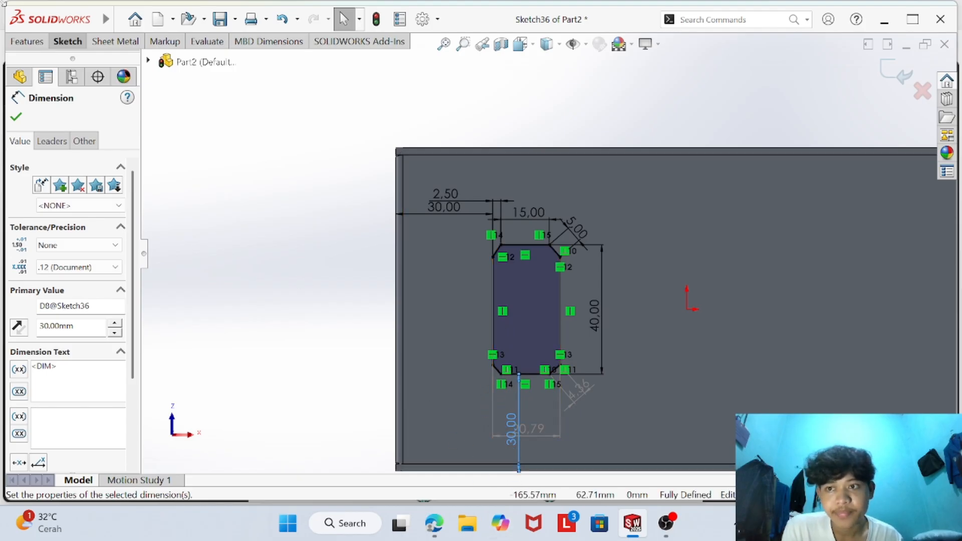
pyautogui.click(17, 117)
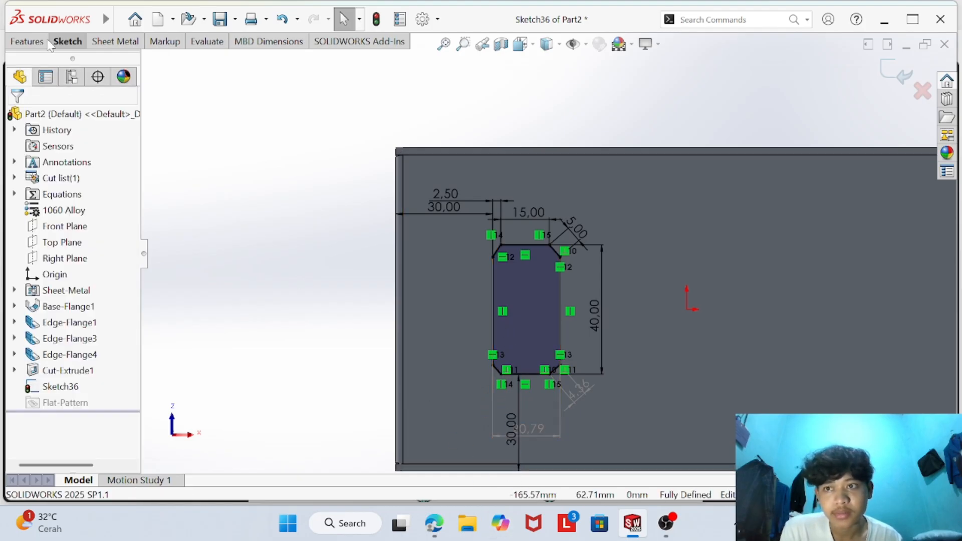
# - Cut the chamfered profile out of the base flange with an Extruded Cut set to Through All
pyautogui.click(33, 42)
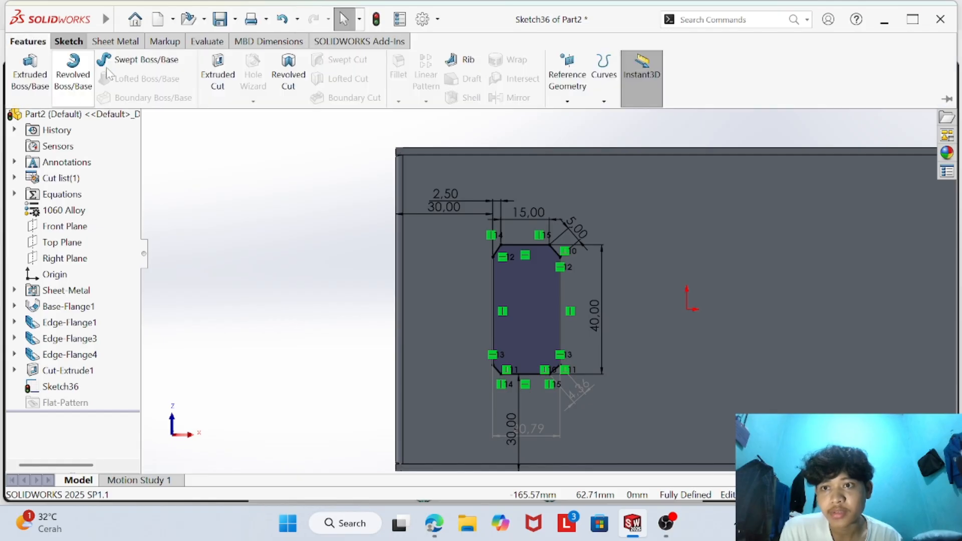
pyautogui.click(218, 74)
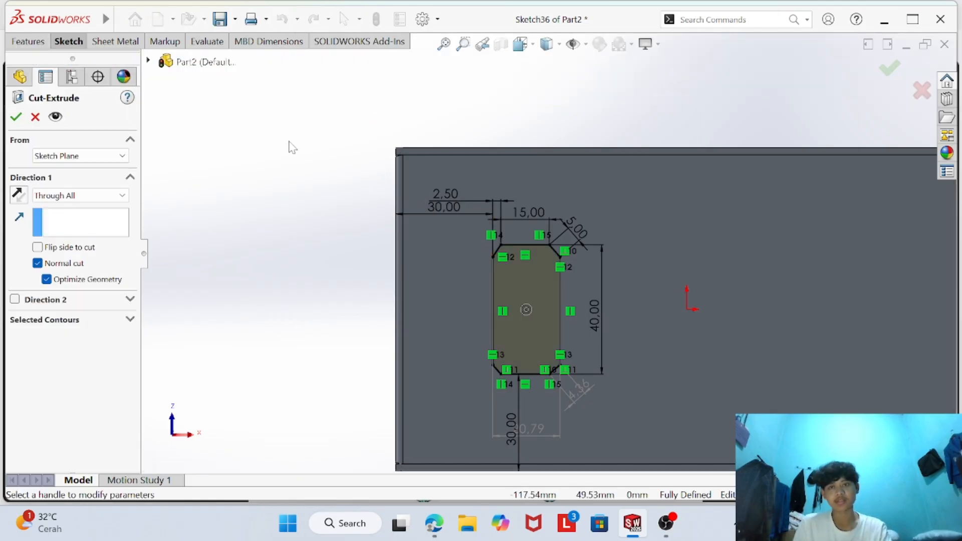
pyautogui.click(14, 119)
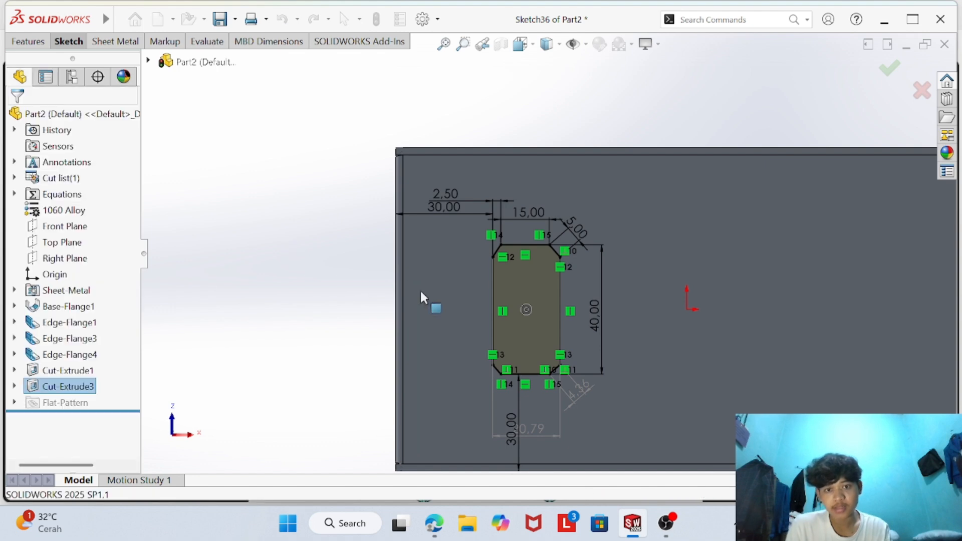
# - Inspect the cutout in the part and compare it with the views in the PDF drawing
pyautogui.moveTo(314, 263); pyautogui.dragTo(466, 255, button='middle')
pyautogui.scroll(-4, 466, 250)
pyautogui.scroll(5, 500, 271)
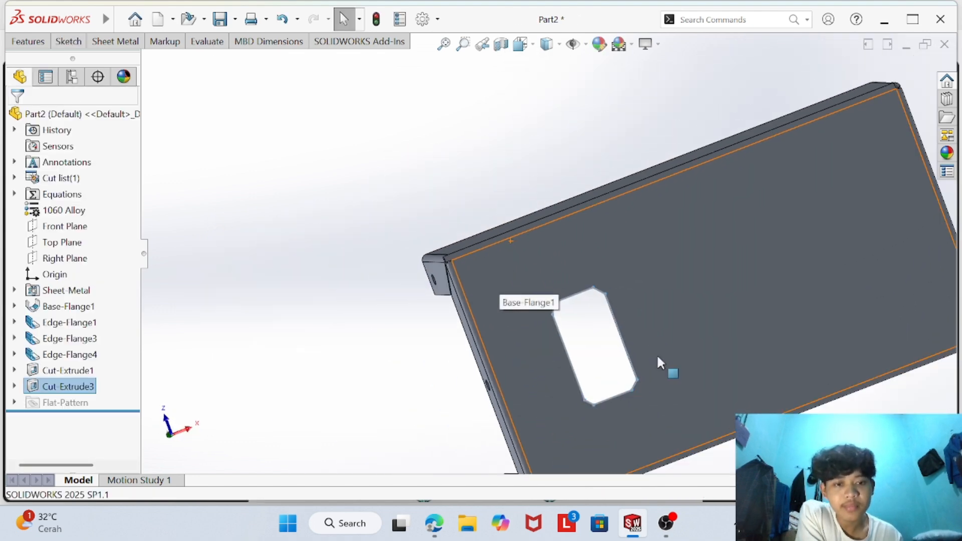
pyautogui.scroll(-8, 656, 354)
pyautogui.scroll(7, 646, 340)
pyautogui.scroll(-5, 647, 341)
pyautogui.moveTo(635, 335); pyautogui.dragTo(606, 382, button='middle')
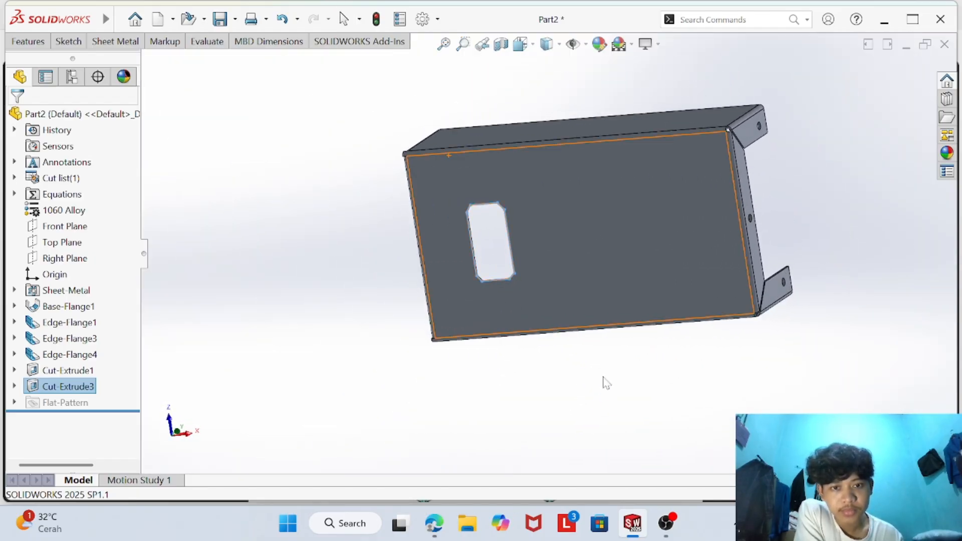
pyautogui.click(446, 529)
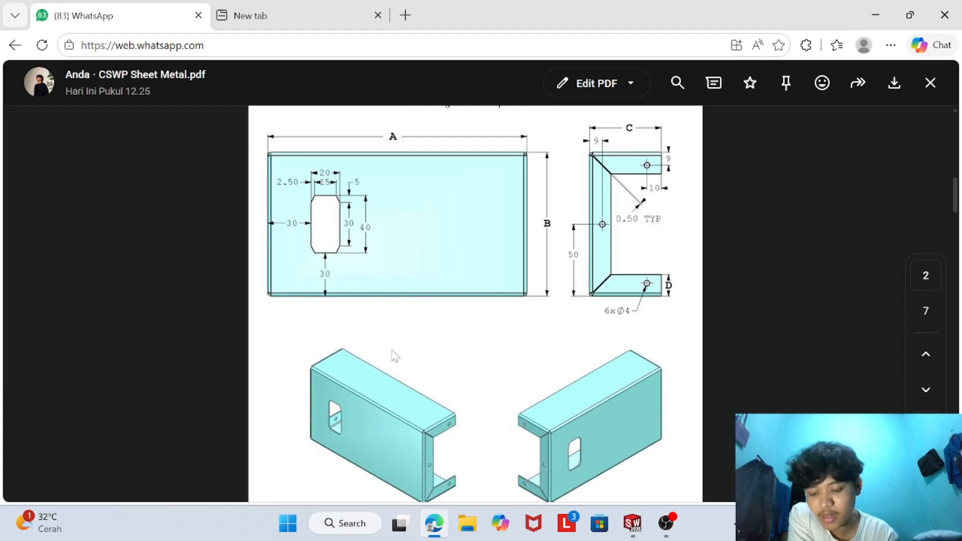
pyautogui.scroll(-10, 436, 330)
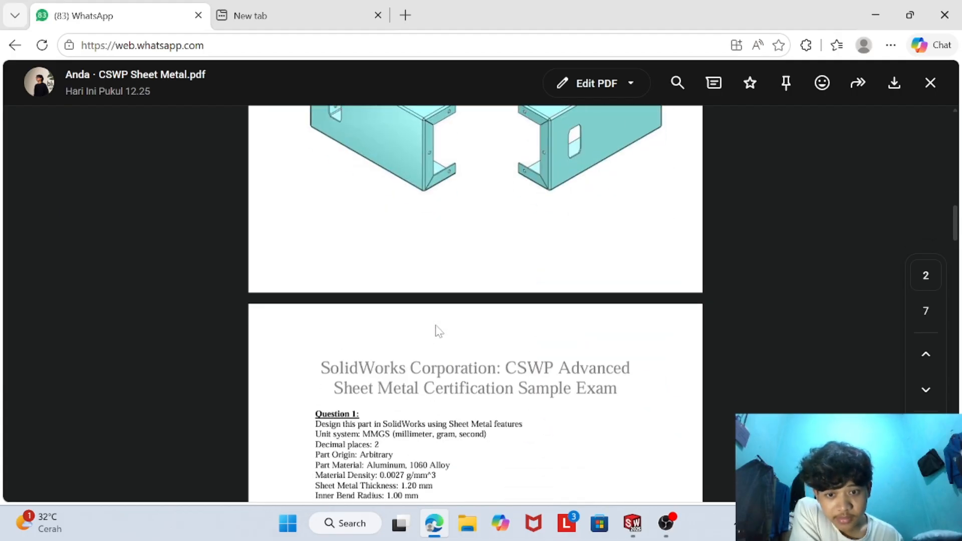
pyautogui.scroll(5, 425, 340)
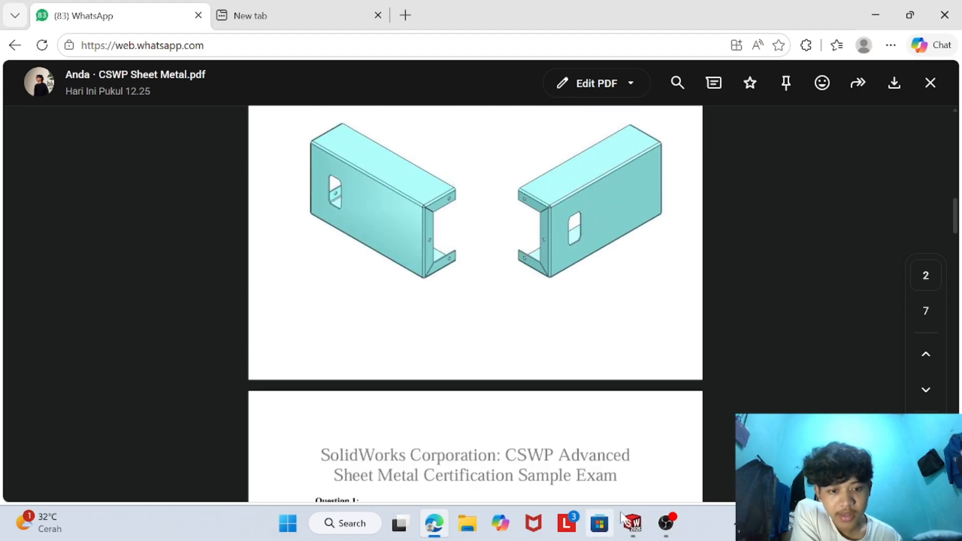
pyautogui.moveTo(632, 523)
pyautogui.click(639, 483)
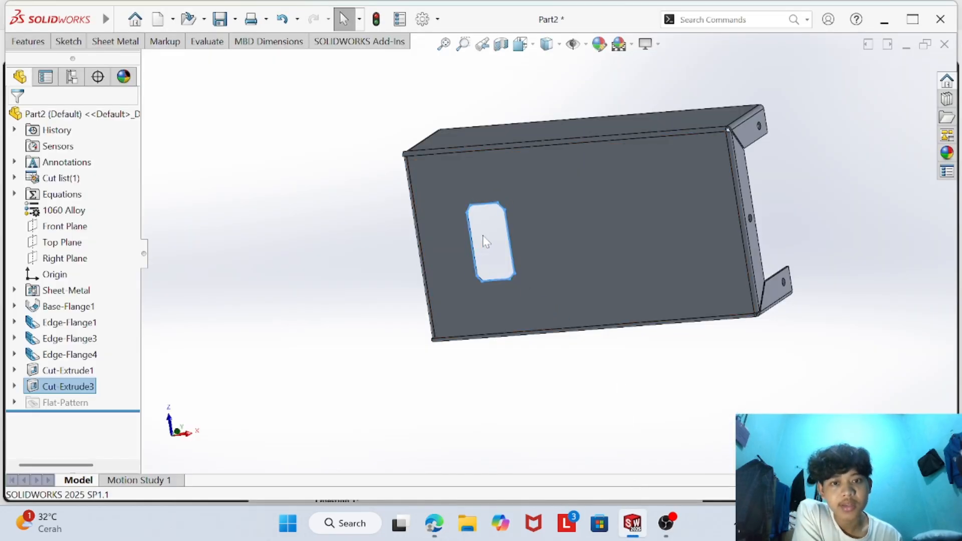
# - Save all open documents with Save All
pyautogui.moveTo(486, 241); pyautogui.dragTo(891, 501, button='middle')
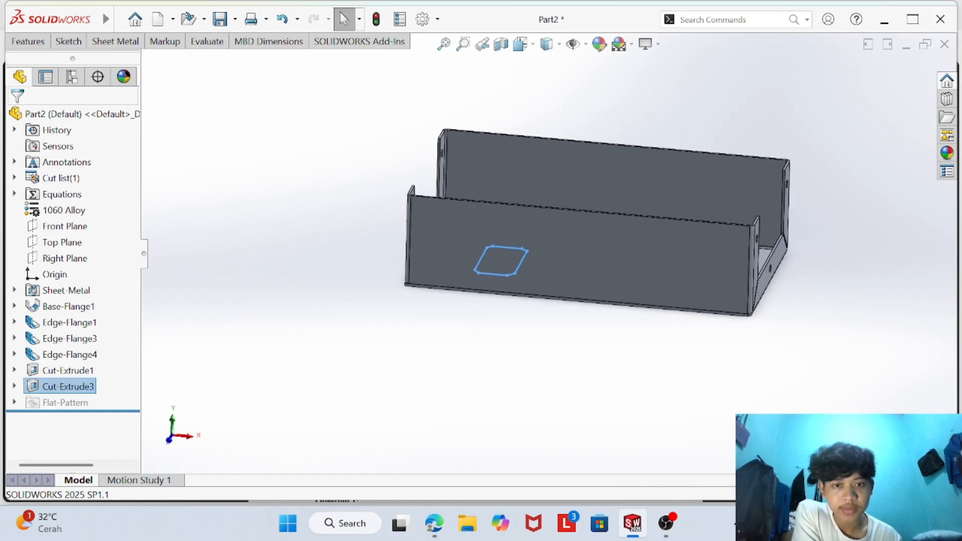
pyautogui.click(234, 19)
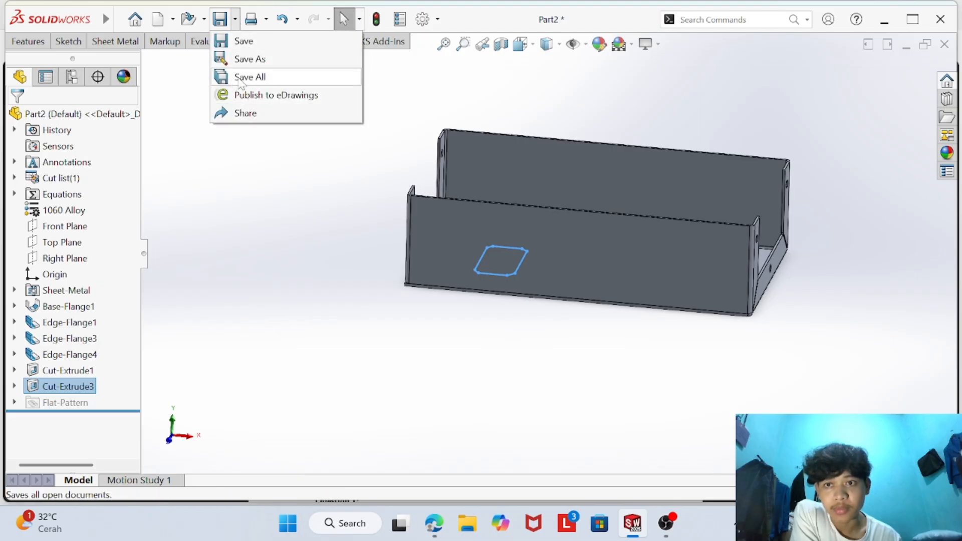
pyautogui.click(243, 77)
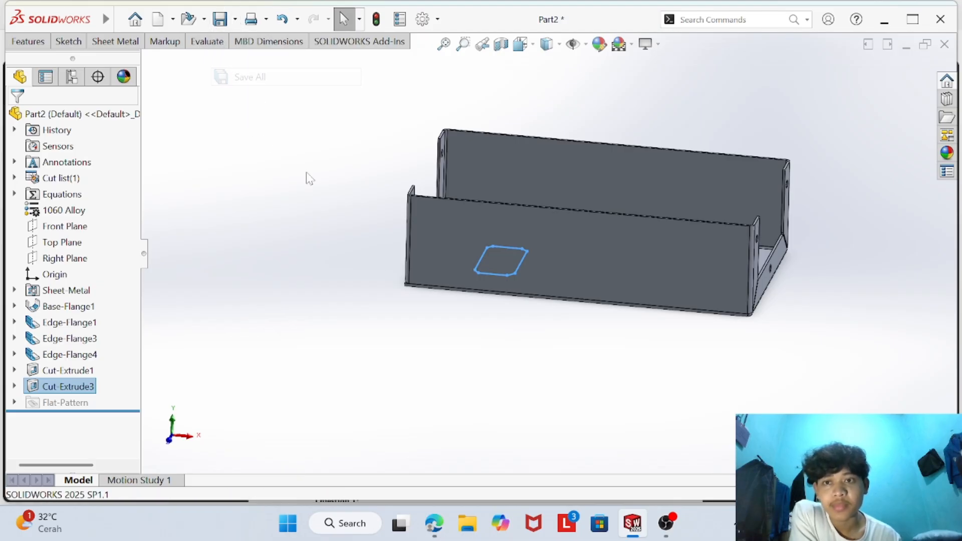
pyautogui.click(671, 516)
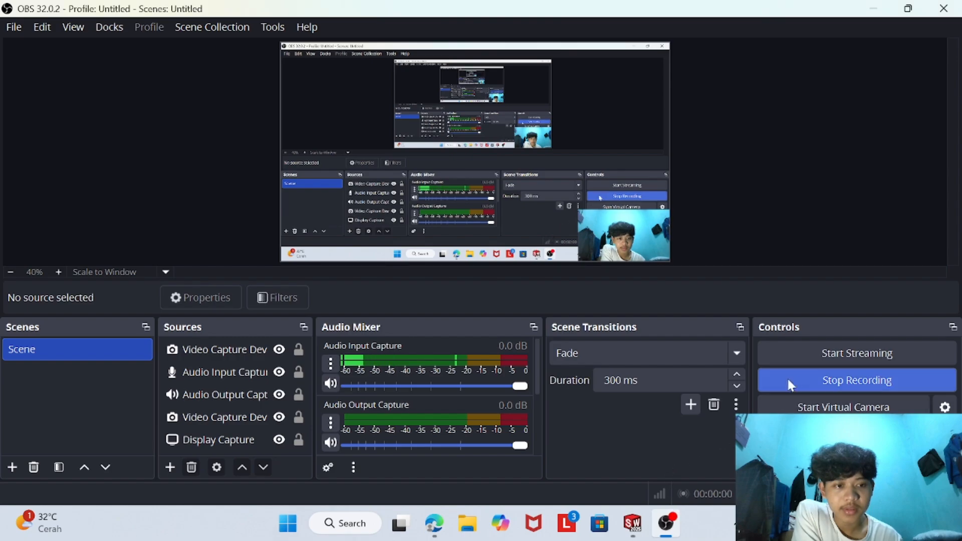
pyautogui.click(788, 382)
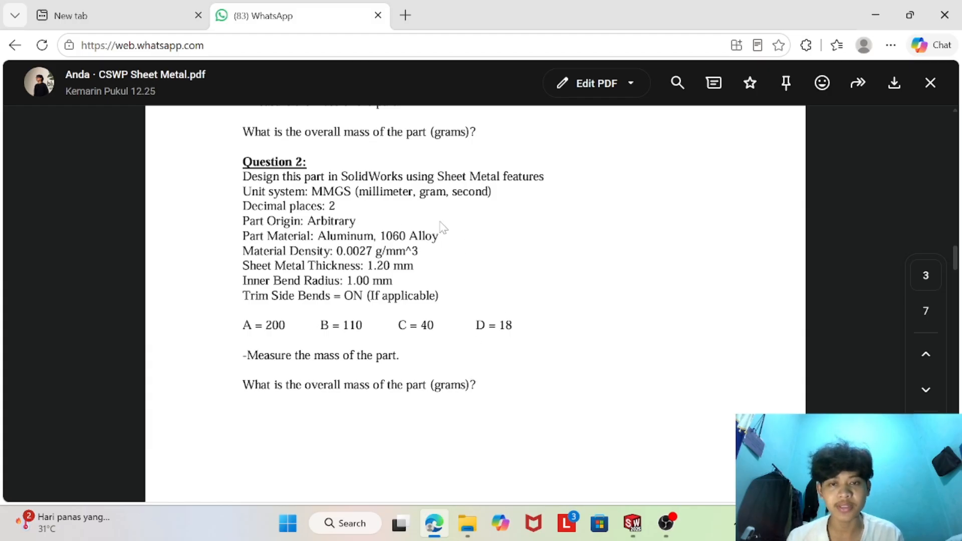
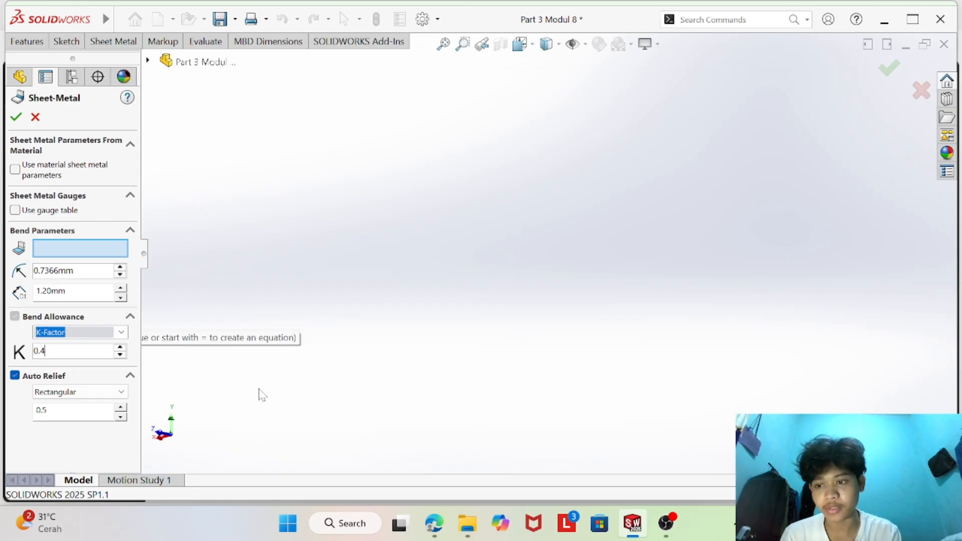
# - Set the Sheet-Metal feature's K-Factor to 0.4 and flatten the part
pyautogui.press('BackSpace')
pyautogui.write('4')
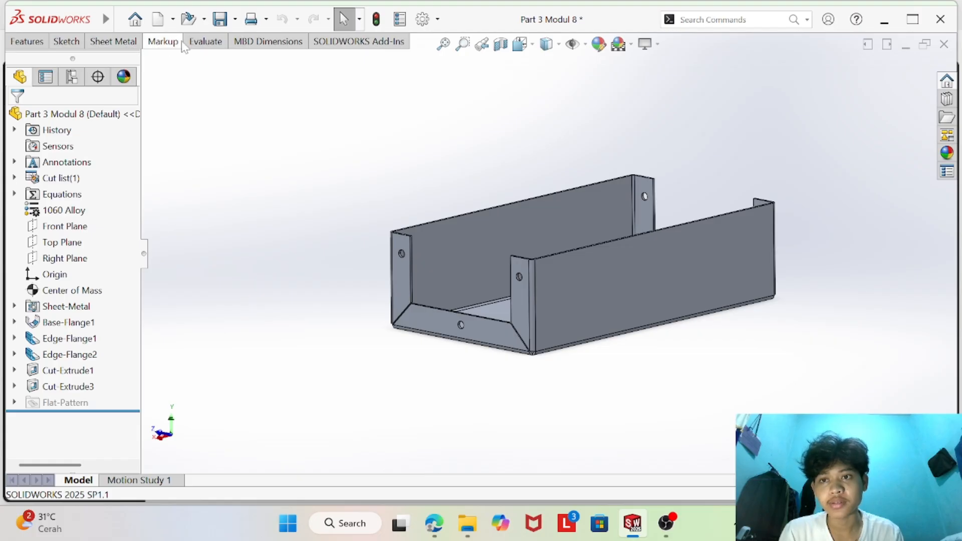
pyautogui.click(205, 41)
pyautogui.click(114, 42)
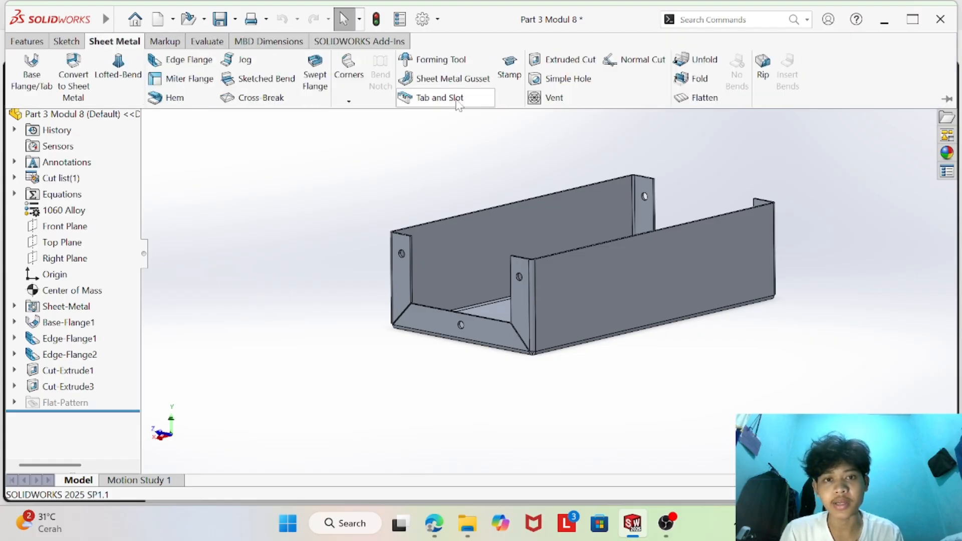
pyautogui.click(689, 99)
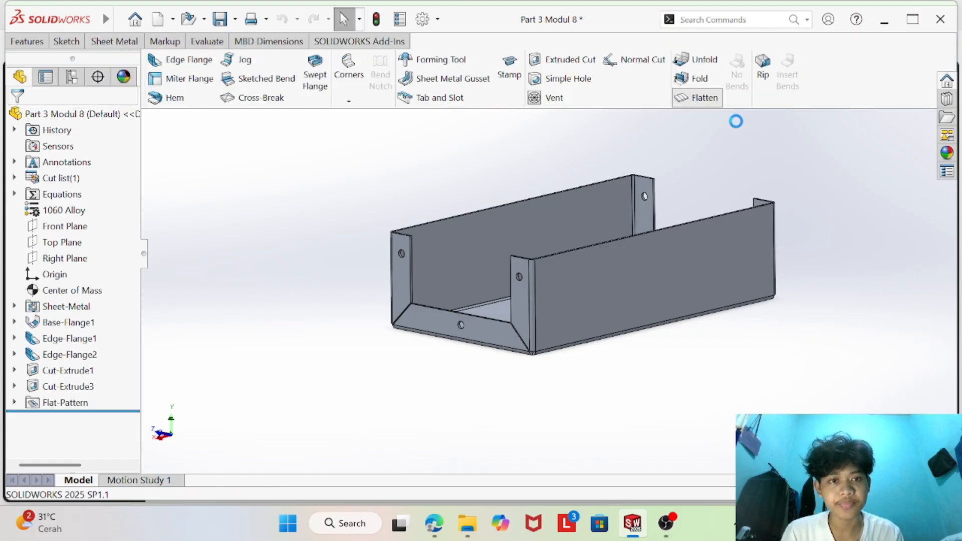
# - Check the flat-pattern image for questions 3-4 in the PDF and compare it with the flattened part
pyautogui.click(433, 522)
pyautogui.scroll(3, 402, 396)
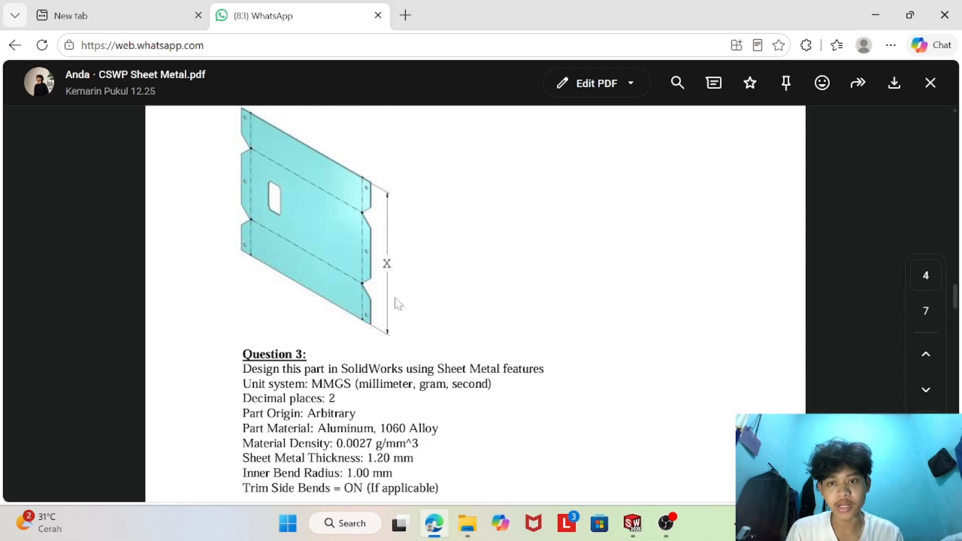
pyautogui.click(632, 523)
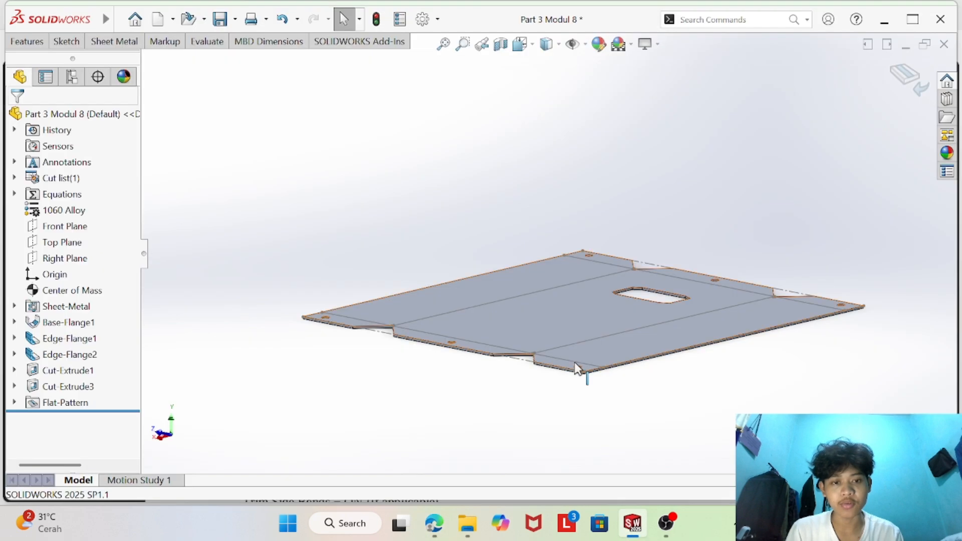
pyautogui.moveTo(577, 369); pyautogui.dragTo(620, 417, button='middle')
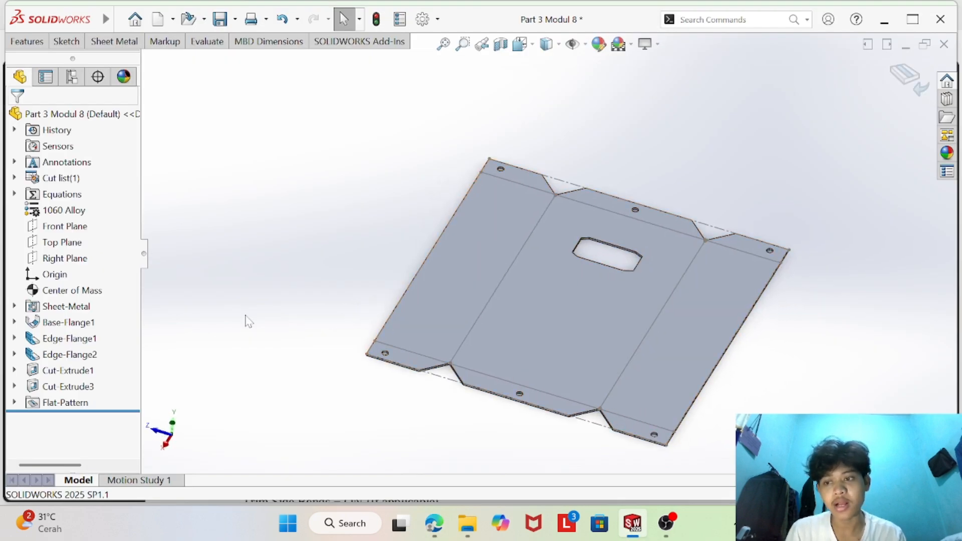
# - Check the K-Factor required by Question 3 in the PDF and re-enter 0.4 as the Sheet-Metal feature's K-Factor
pyautogui.rightClick(52, 310)
pyautogui.click(65, 209)
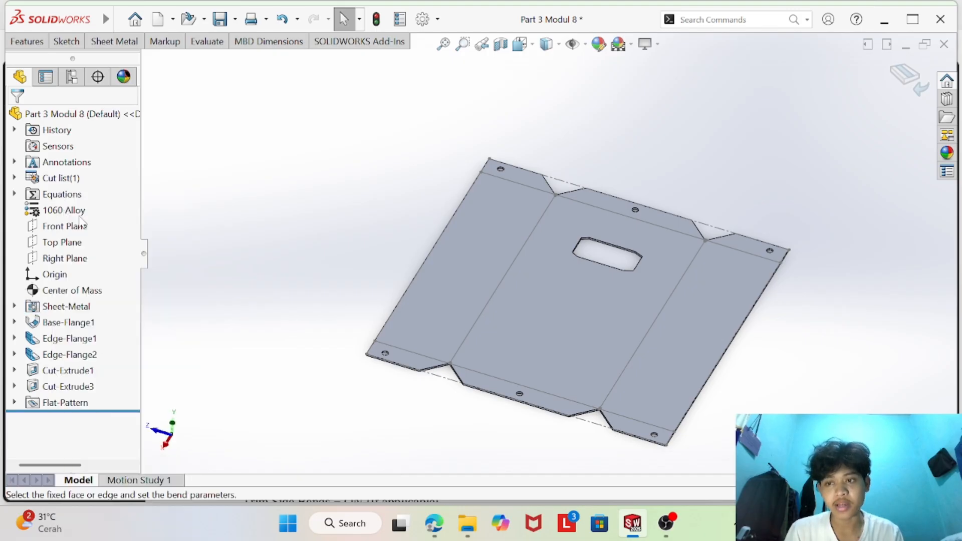
pyautogui.click(429, 521)
pyautogui.scroll(-4, 345, 425)
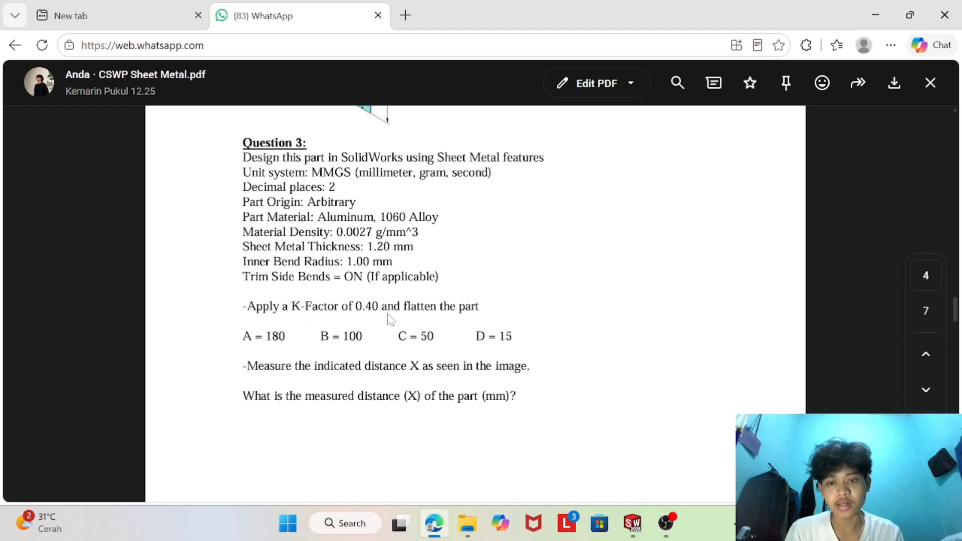
pyautogui.click(632, 523)
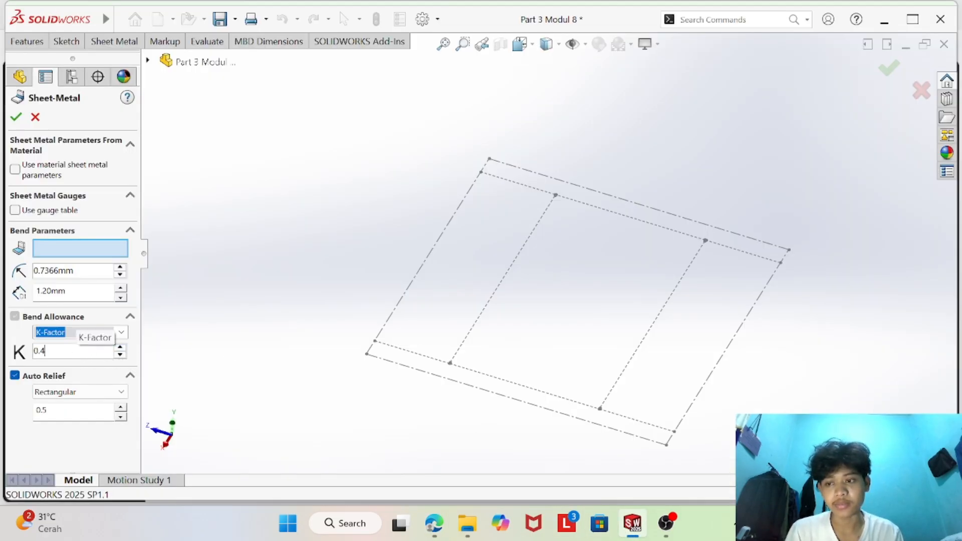
pyautogui.moveTo(48, 351); pyautogui.dragTo(39, 351)
pyautogui.write('.4')
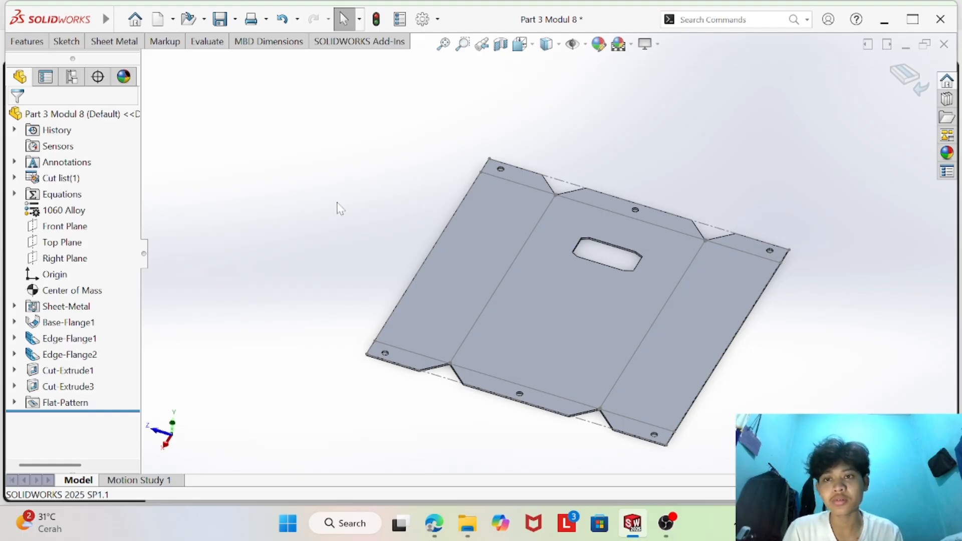
# - Reread Question 3 in the PDF and measure distance X along the flat pattern's bounding edge
pyautogui.click(434, 530)
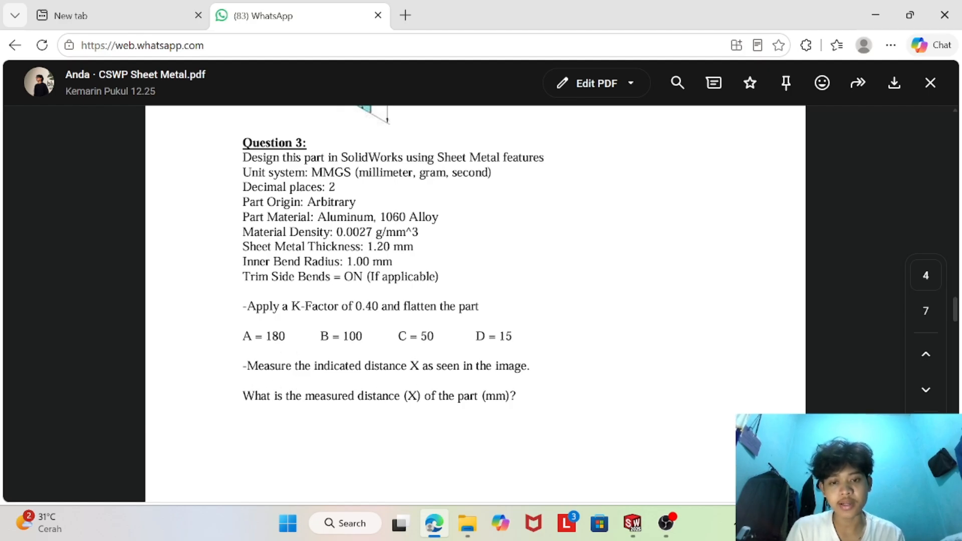
pyautogui.click(633, 523)
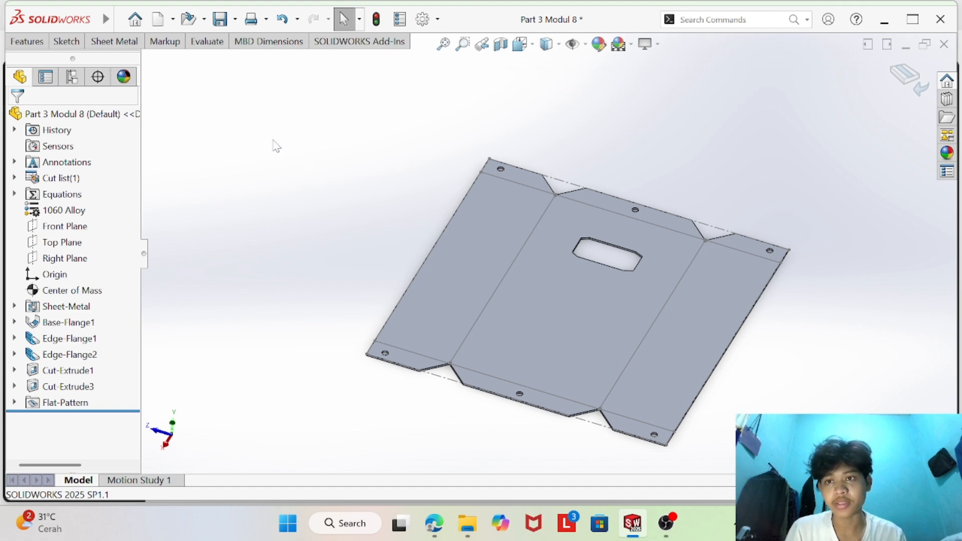
pyautogui.click(207, 42)
pyautogui.click(168, 61)
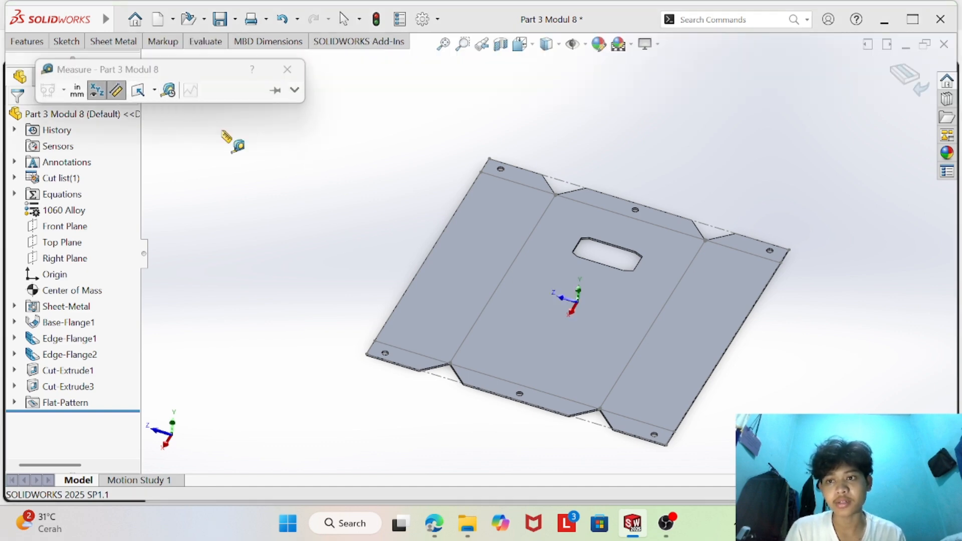
pyautogui.click(562, 181)
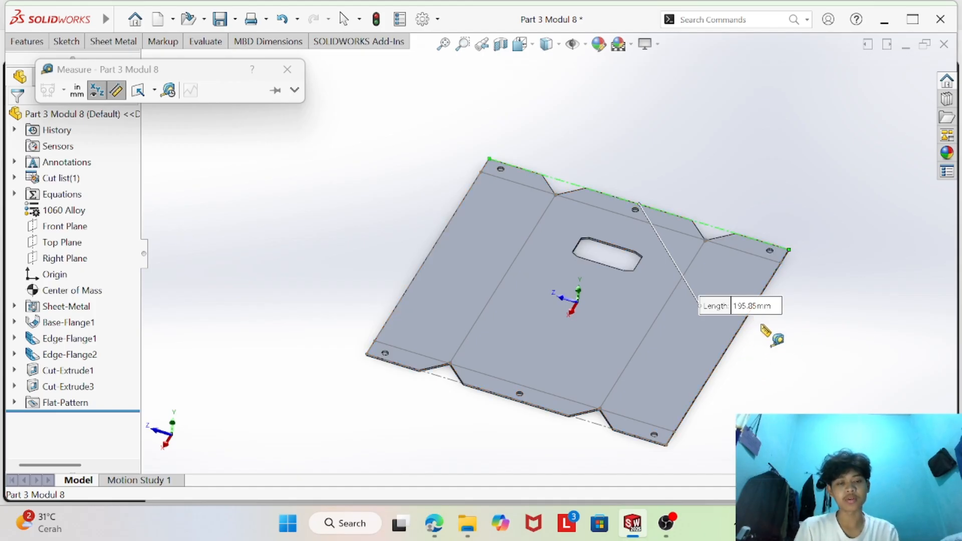
# - Compare the measured distance X with answer 3 in the PDF's Answers and Hints, and close the measurement
pyautogui.click(434, 523)
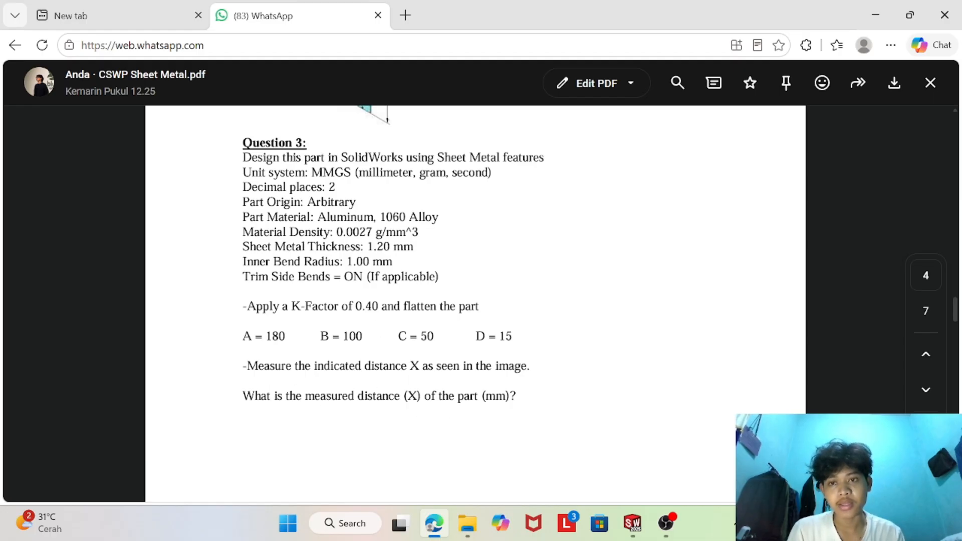
pyautogui.scroll(-20, 404, 346)
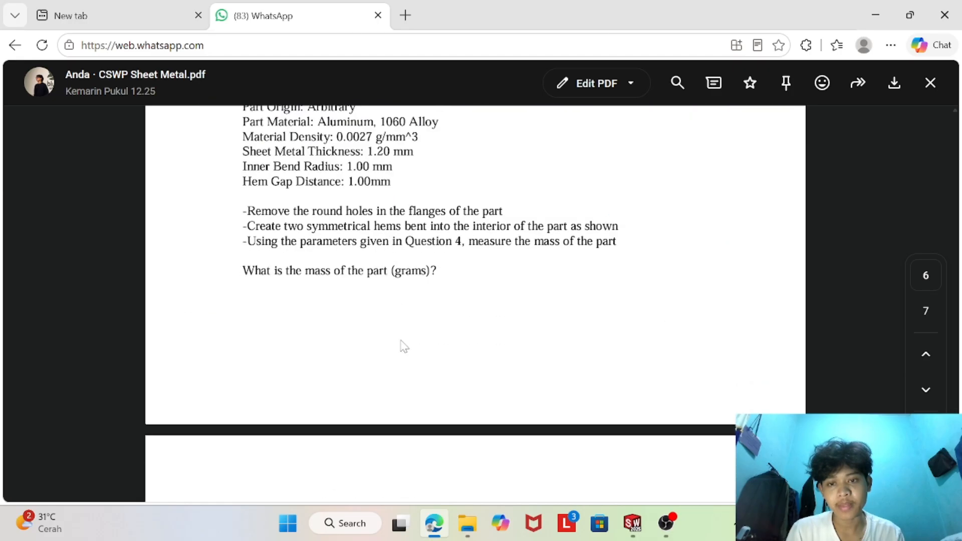
pyautogui.scroll(-5, 404, 345)
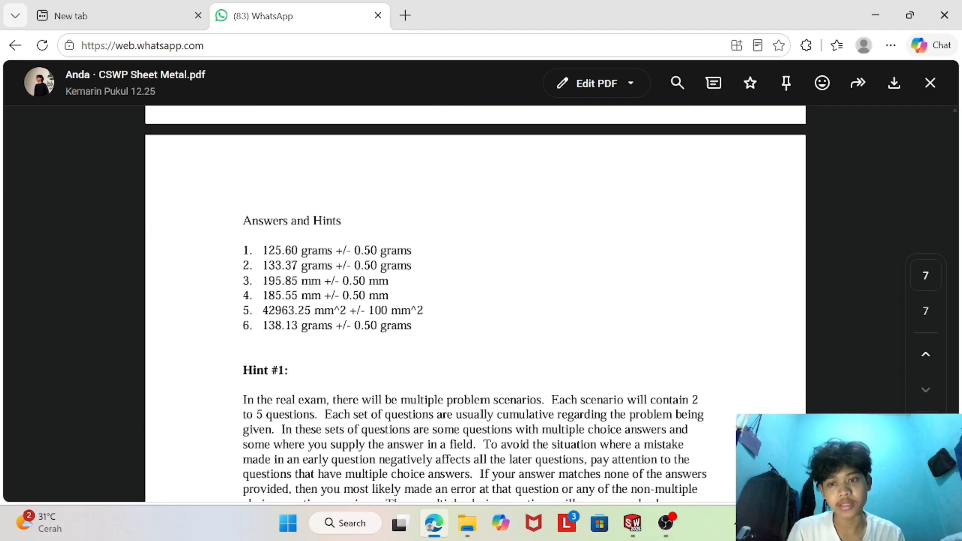
pyautogui.moveTo(261, 283); pyautogui.dragTo(315, 288)
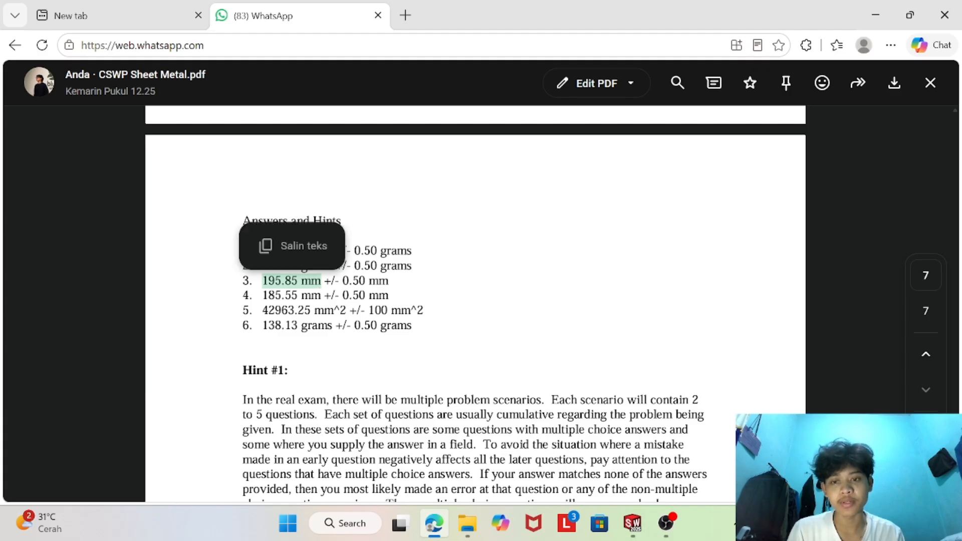
pyautogui.click(631, 524)
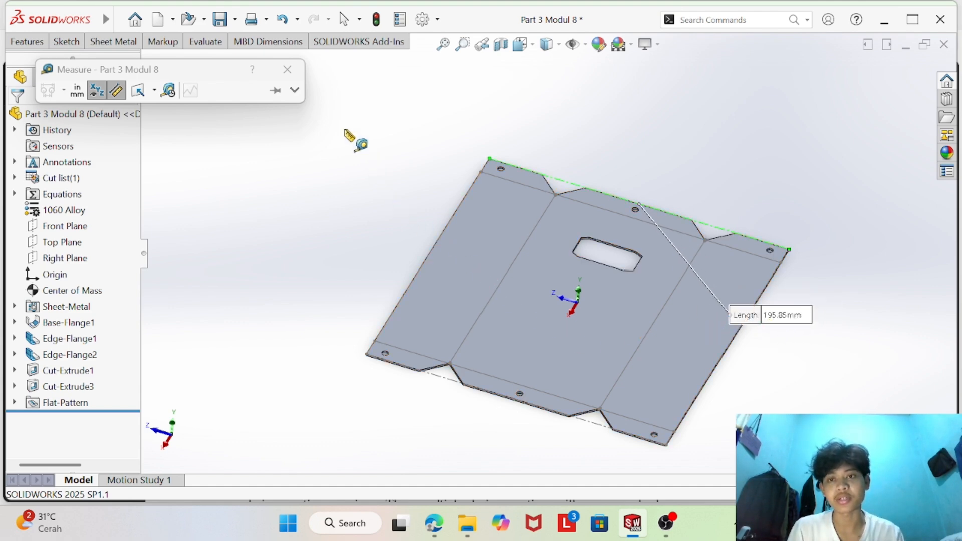
pyautogui.click(287, 69)
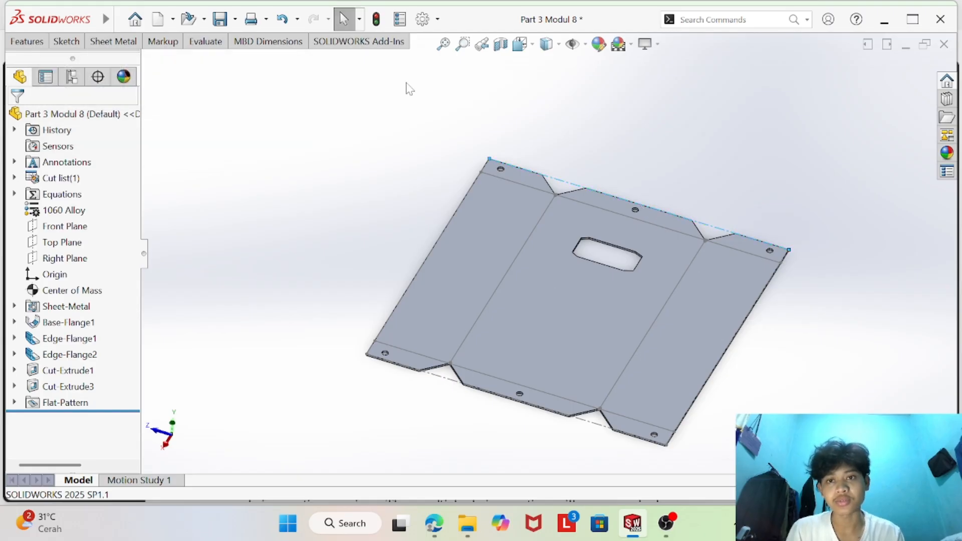
pyautogui.click(235, 19)
pyautogui.click(237, 58)
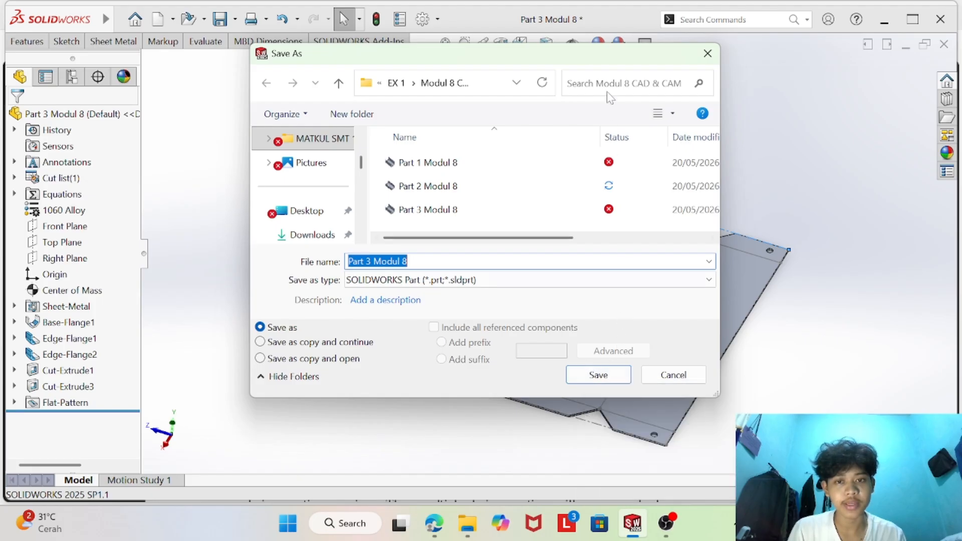
pyautogui.click(615, 380)
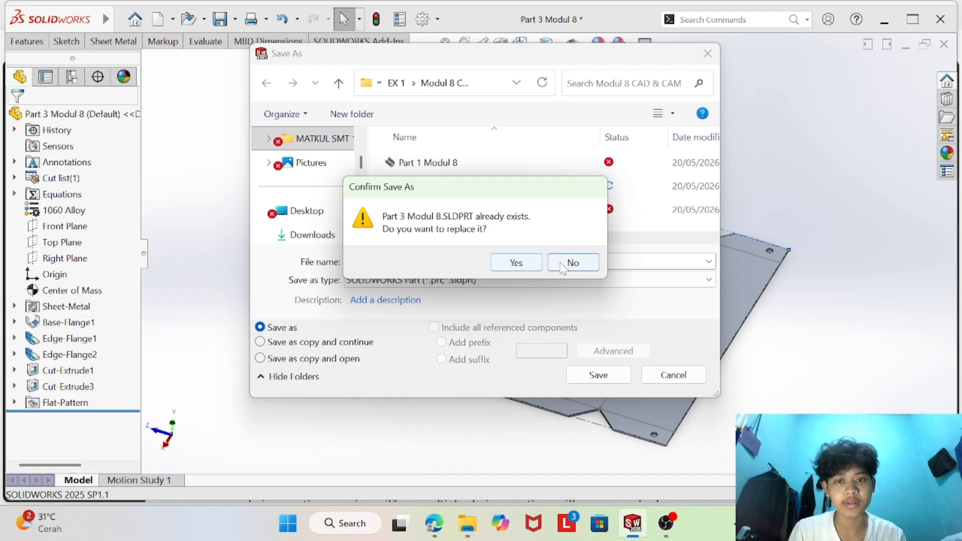
pyautogui.click(571, 263)
pyautogui.click(708, 53)
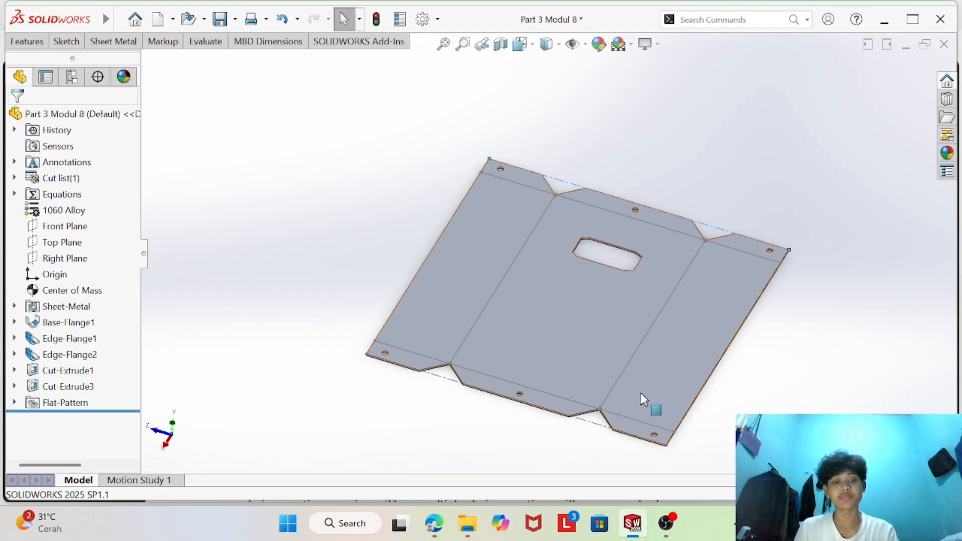
pyautogui.click(665, 522)
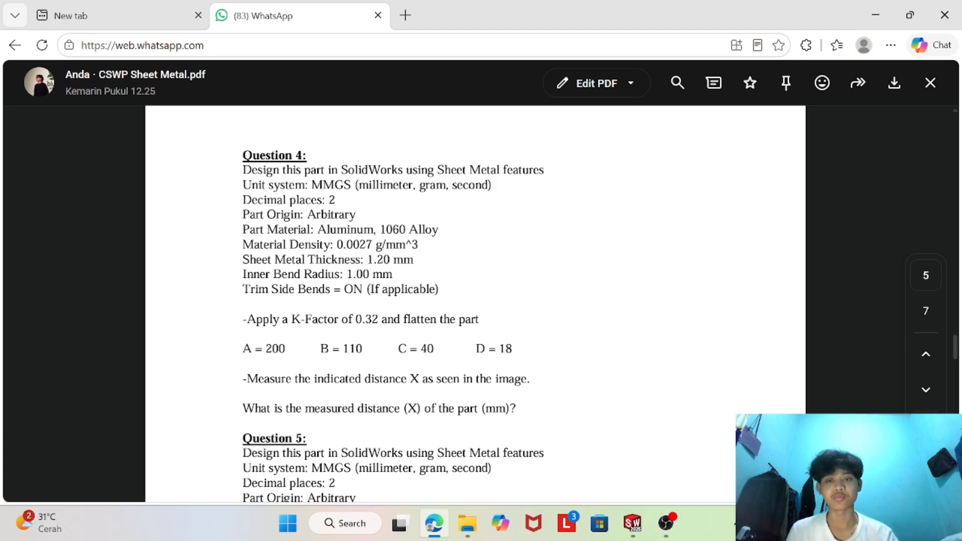
# - Review Question 4's requirements in the PDF and switch to the Part 4 Modul 8 document
pyautogui.scroll(15, 401, 350)
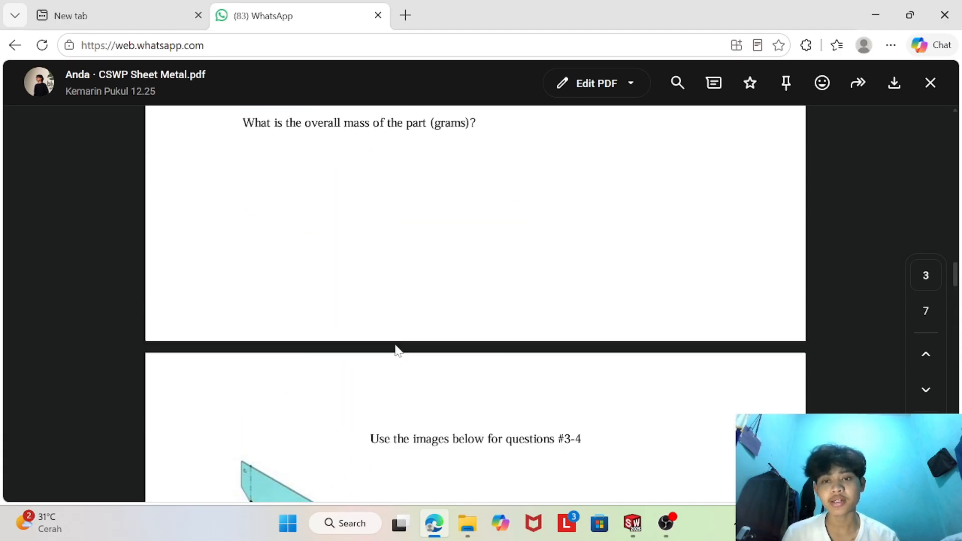
pyautogui.scroll(-15, 330, 299)
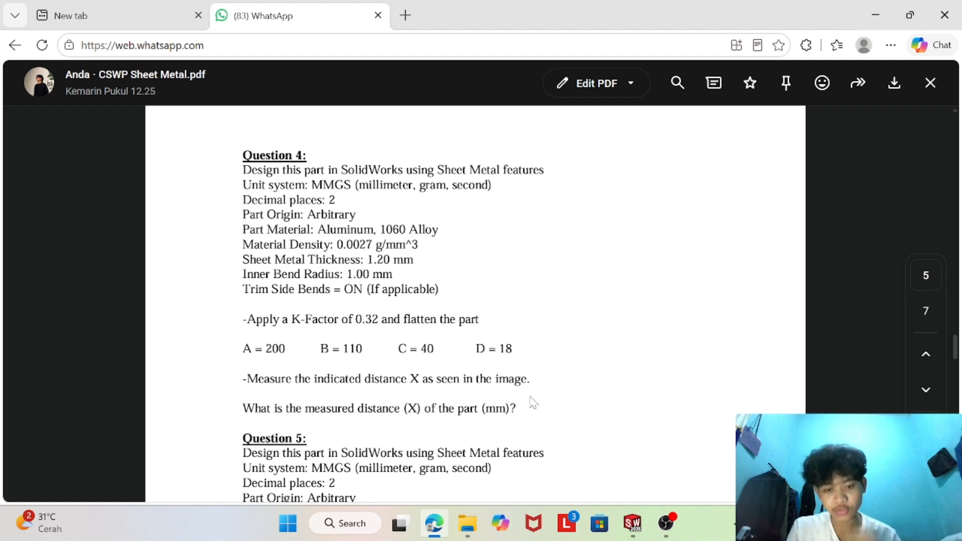
pyautogui.moveTo(629, 518)
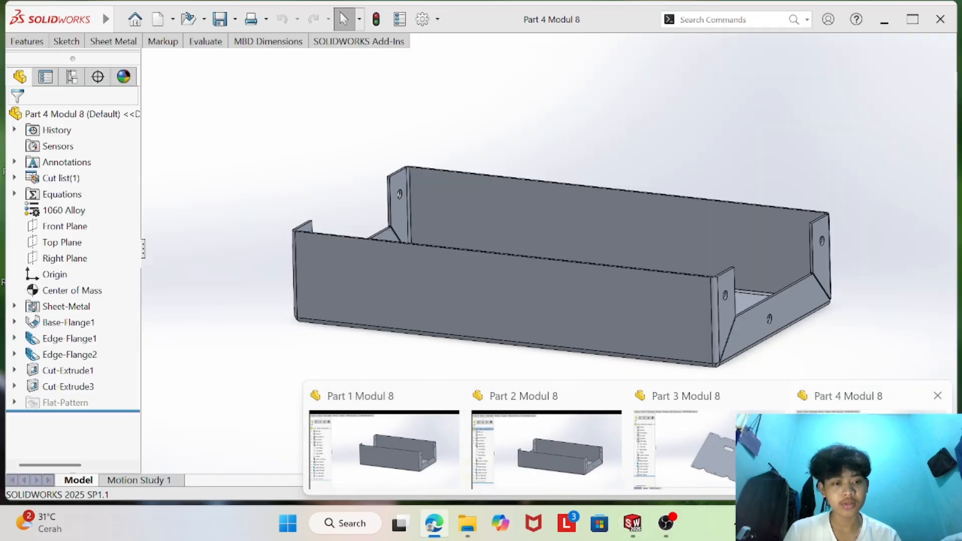
pyautogui.click(847, 426)
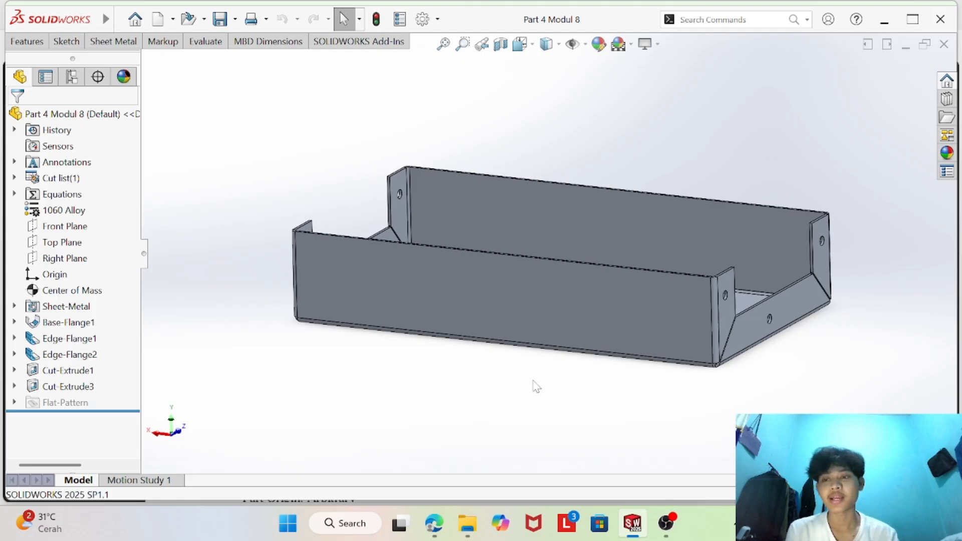
pyautogui.click(434, 523)
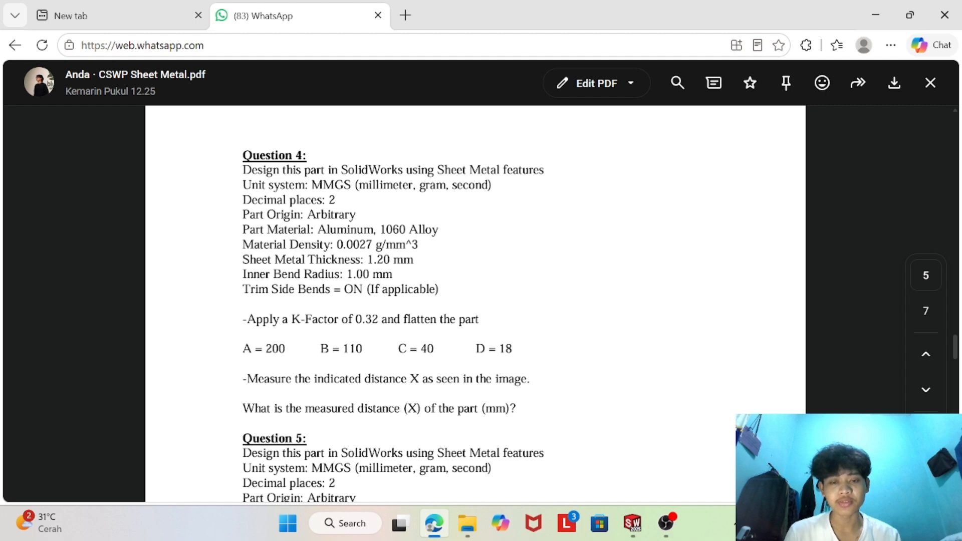
pyautogui.click(632, 523)
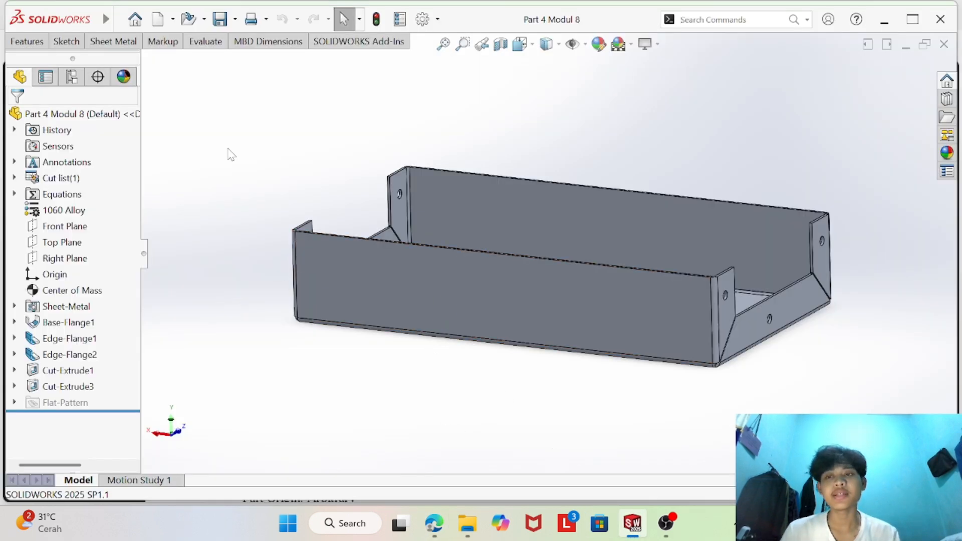
# - Flatten the Part 4 Modul 8 sheet metal part and orient it to show the whole flat pattern
pyautogui.click(131, 41)
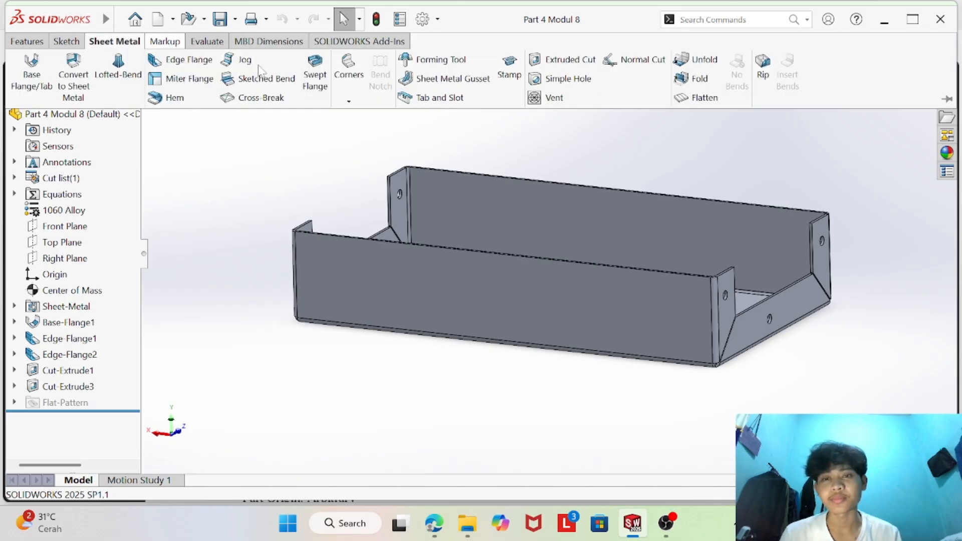
pyautogui.click(699, 97)
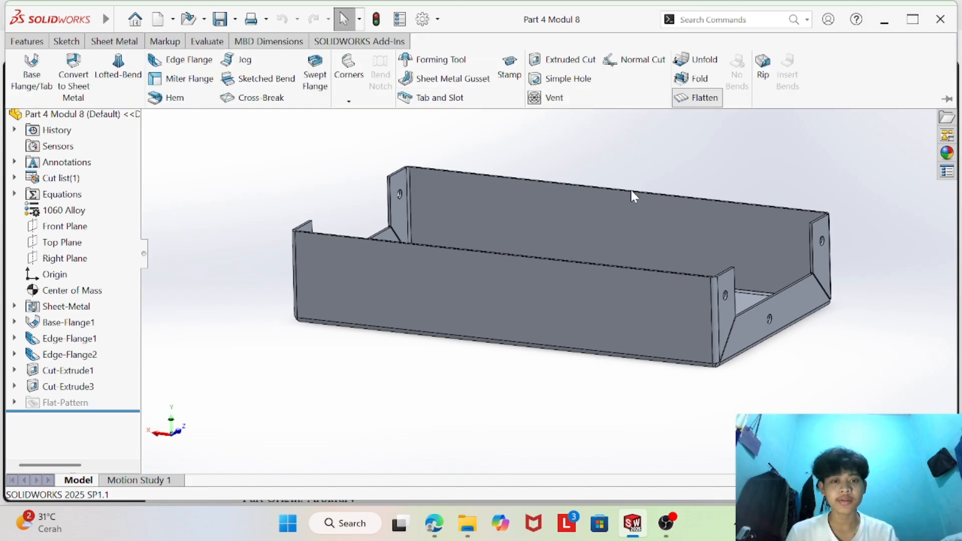
pyautogui.moveTo(359, 273); pyautogui.dragTo(424, 211, button='middle')
pyautogui.scroll(5, 766, 250)
pyautogui.moveTo(557, 356); pyautogui.dragTo(540, 271, button='middle')
pyautogui.scroll(-2, 487, 277)
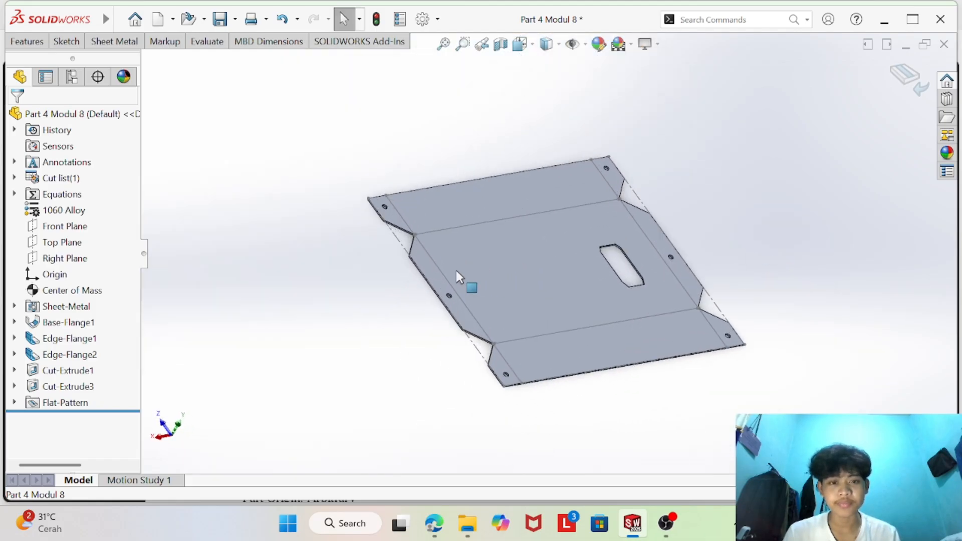
# - Check Question 4's K-Factor in the PDF and set the Sheet-Metal feature's K-Factor to 0.32
pyautogui.rightClick(57, 309)
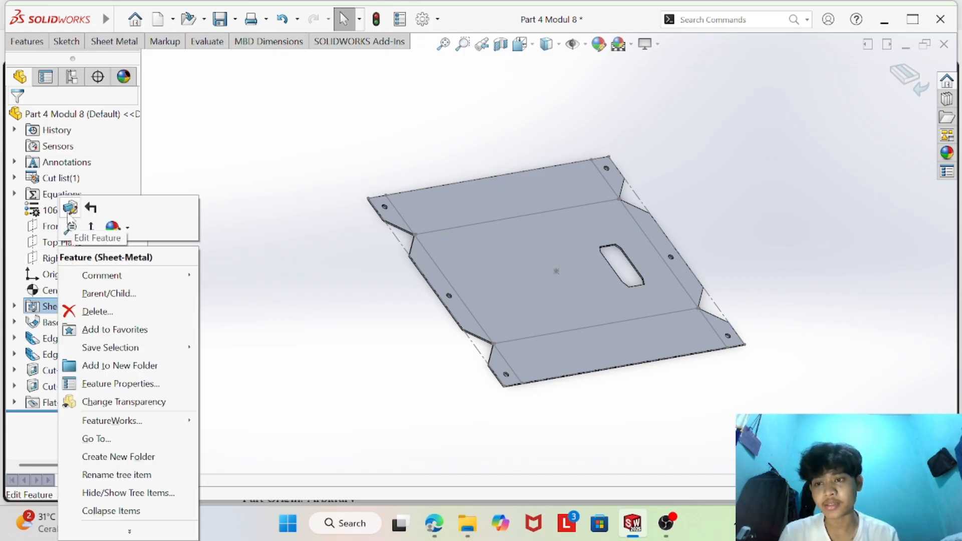
pyautogui.click(88, 224)
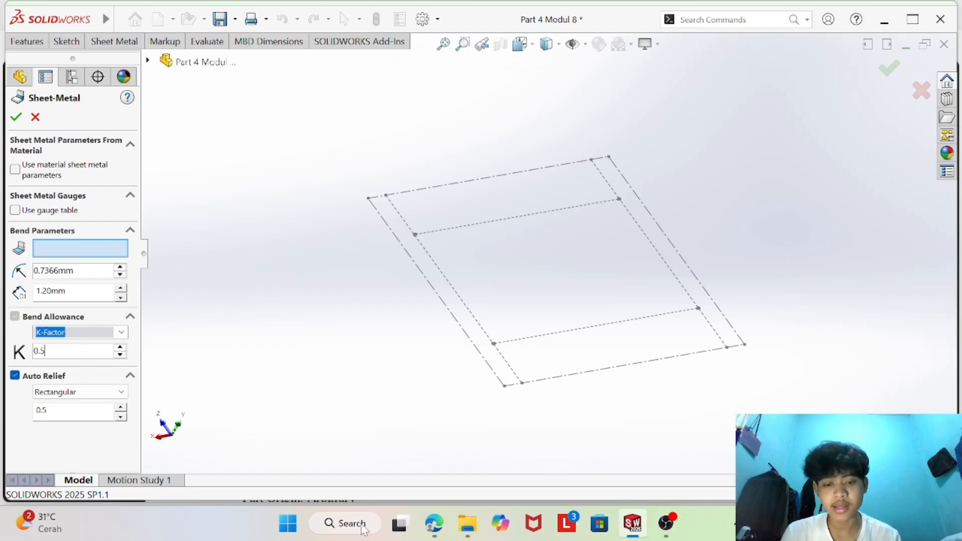
pyautogui.click(434, 523)
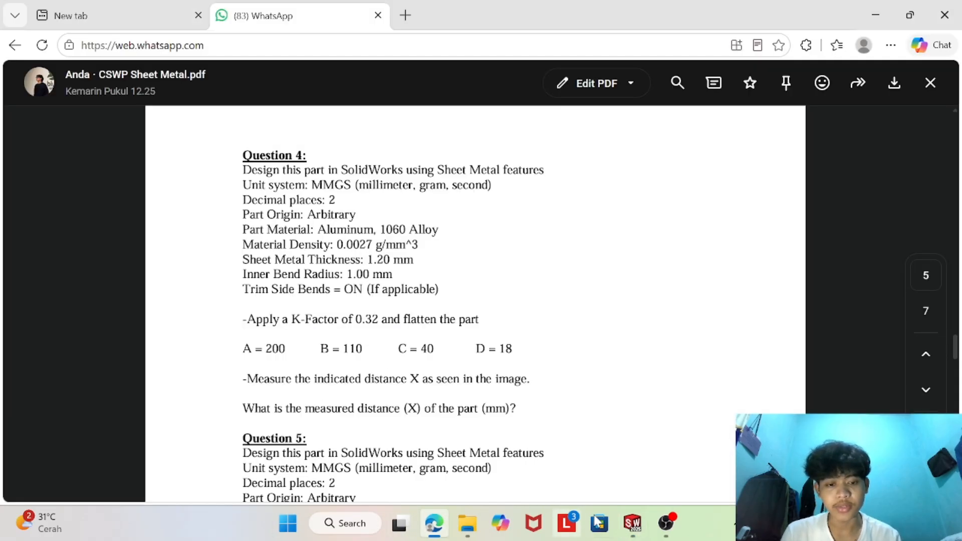
pyautogui.click(633, 523)
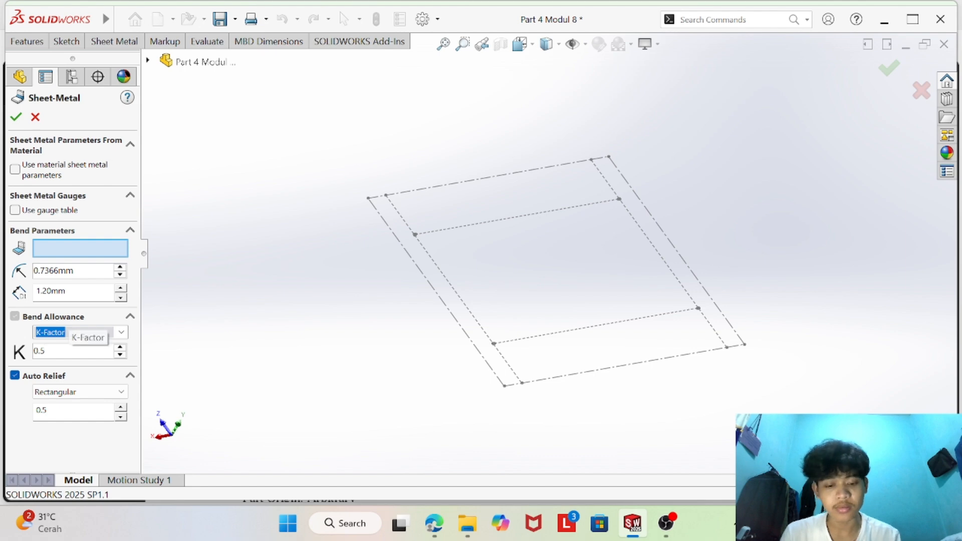
pyautogui.press('BackSpace')
pyautogui.write('32')
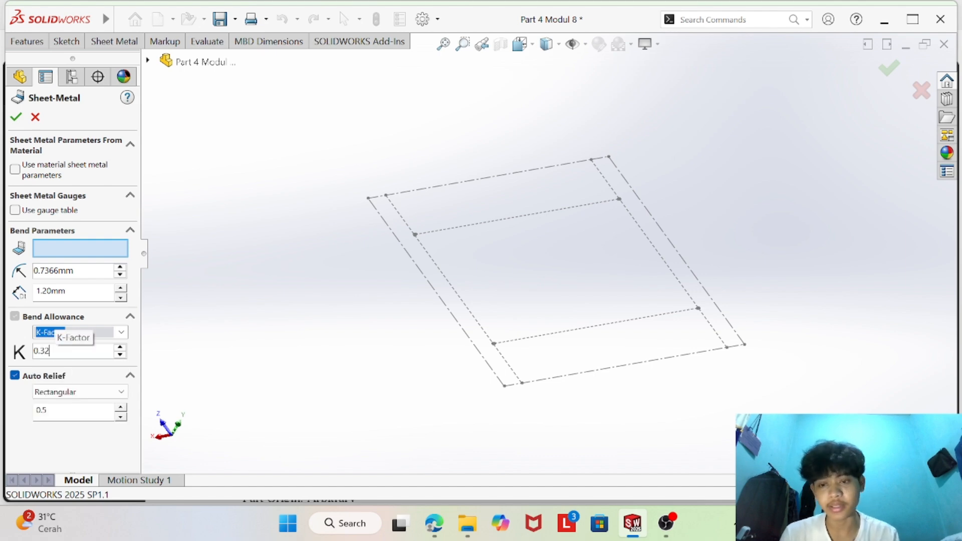
pyautogui.click(16, 117)
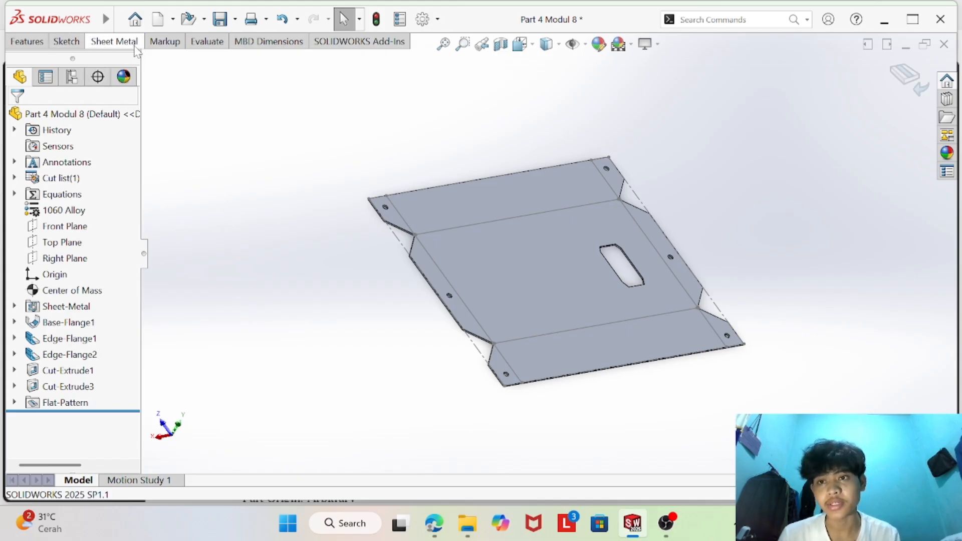
# - Measure distance X along the flat pattern's bounding edge and place the length label clear of the part
pyautogui.click(221, 44)
pyautogui.click(171, 61)
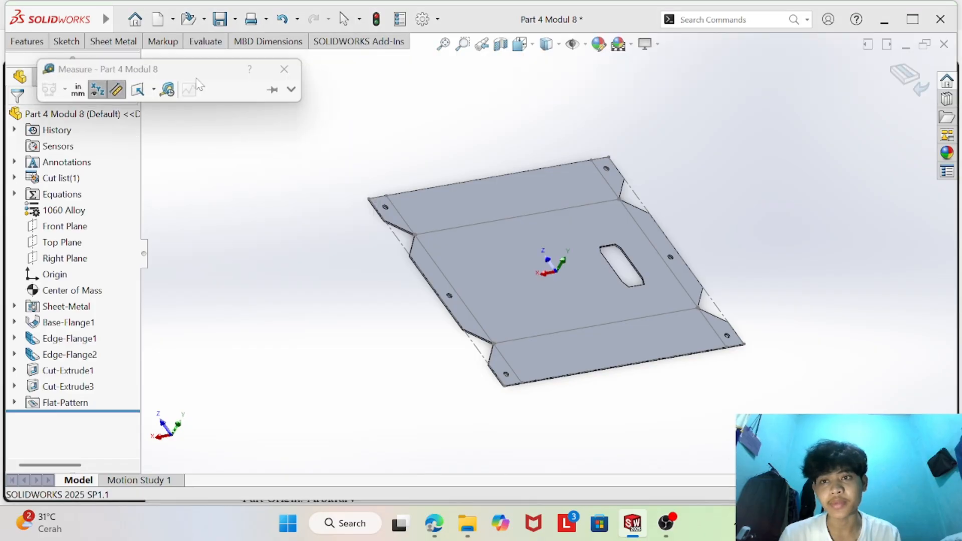
pyautogui.click(634, 199)
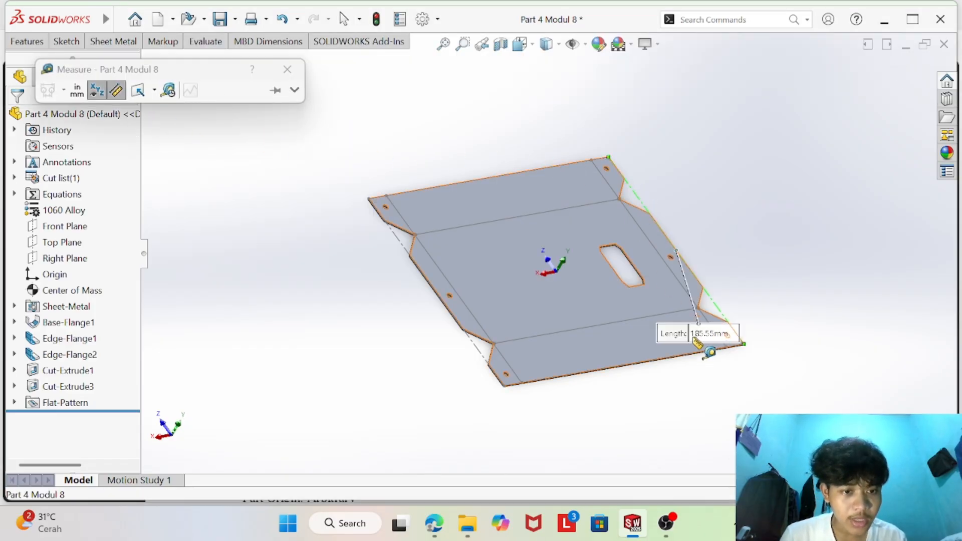
pyautogui.moveTo(698, 341); pyautogui.dragTo(767, 268)
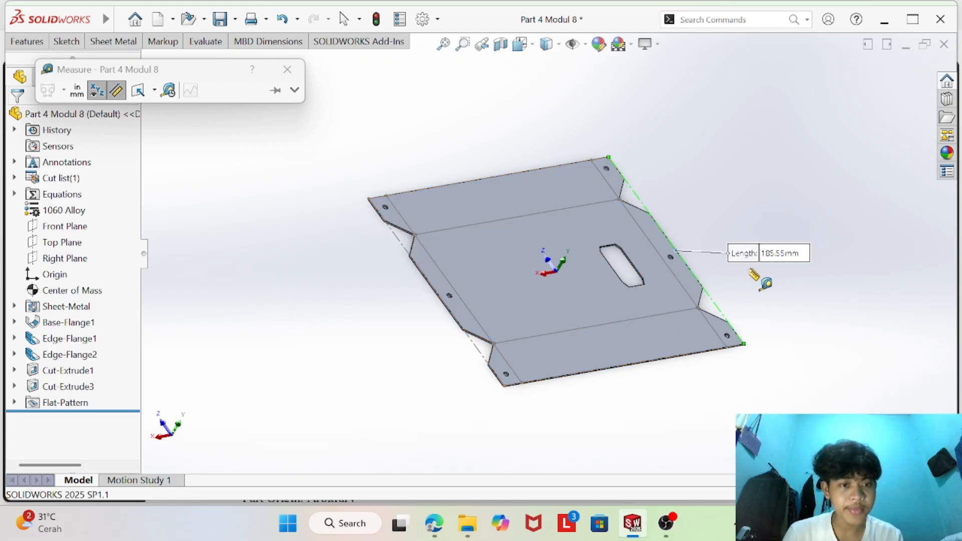
# - Compare the measured distance X with answer 4 in the PDF's Answers and Hints, and close the measurement
pyautogui.click(436, 530)
pyautogui.scroll(-20, 399, 346)
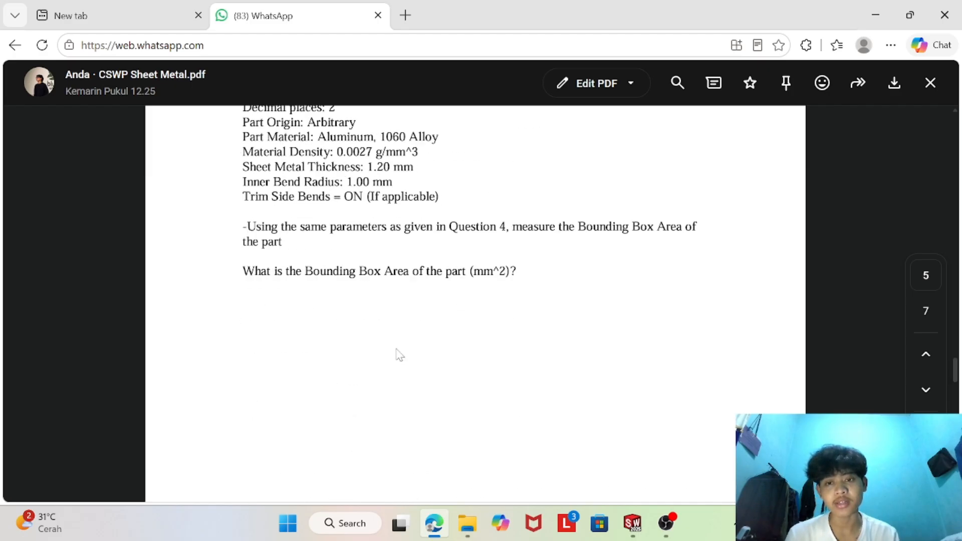
pyautogui.scroll(-10, 400, 353)
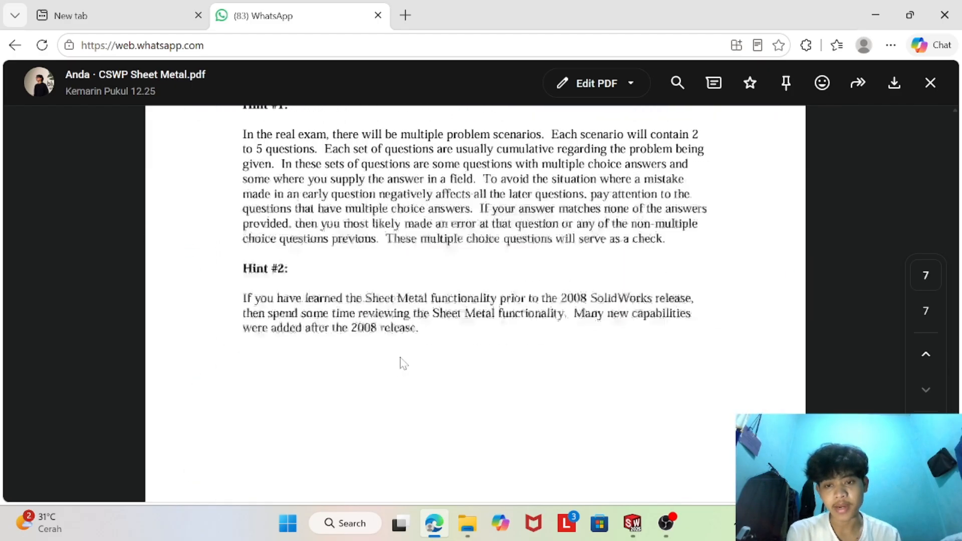
pyautogui.scroll(5, 400, 358)
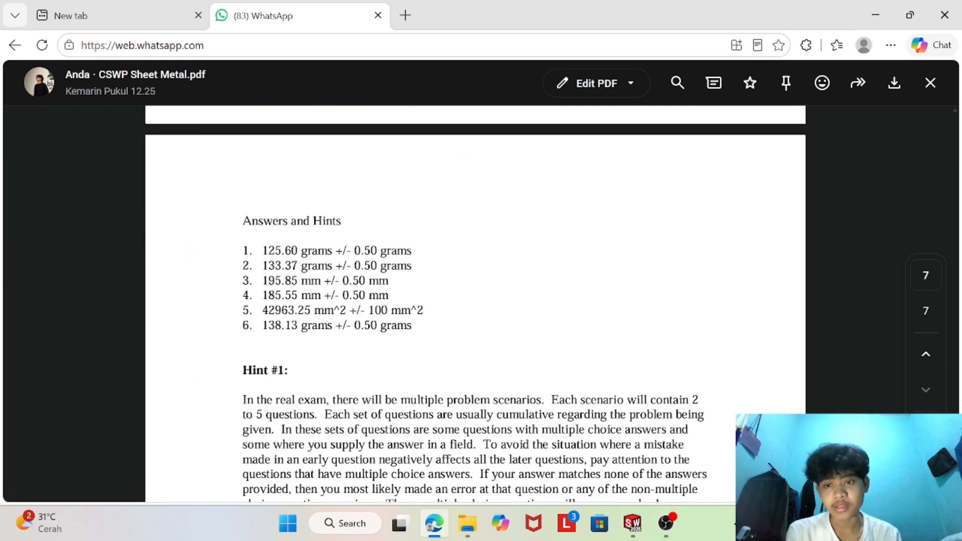
pyautogui.moveTo(262, 300); pyautogui.dragTo(315, 299)
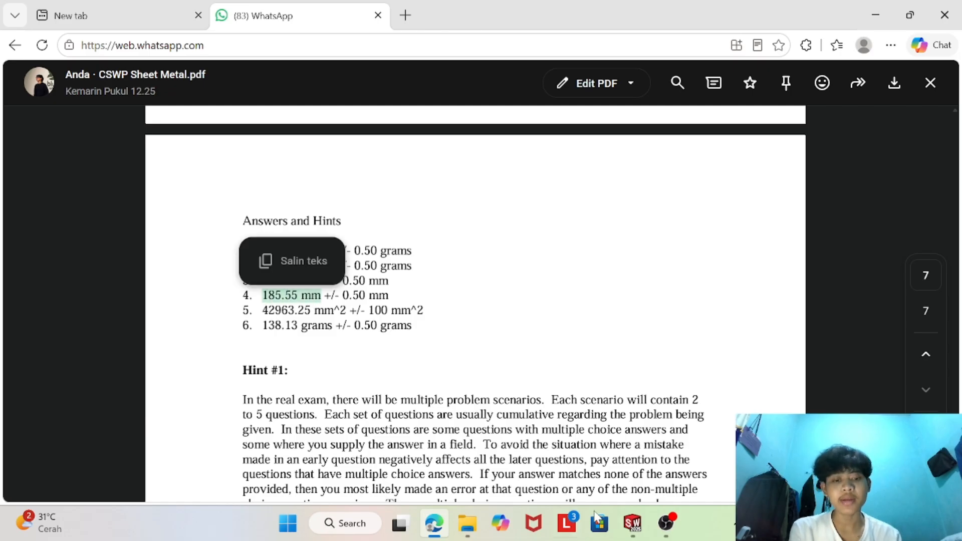
pyautogui.click(632, 523)
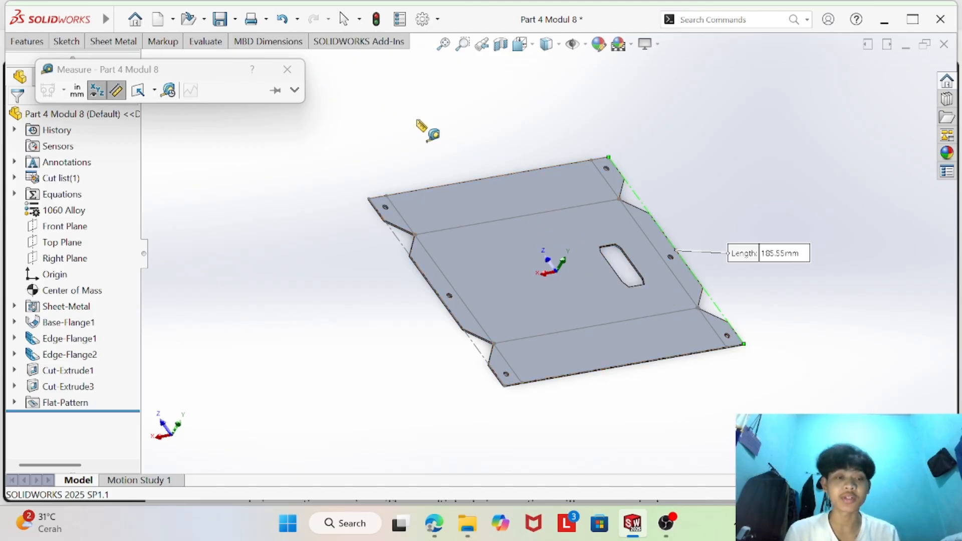
pyautogui.click(288, 69)
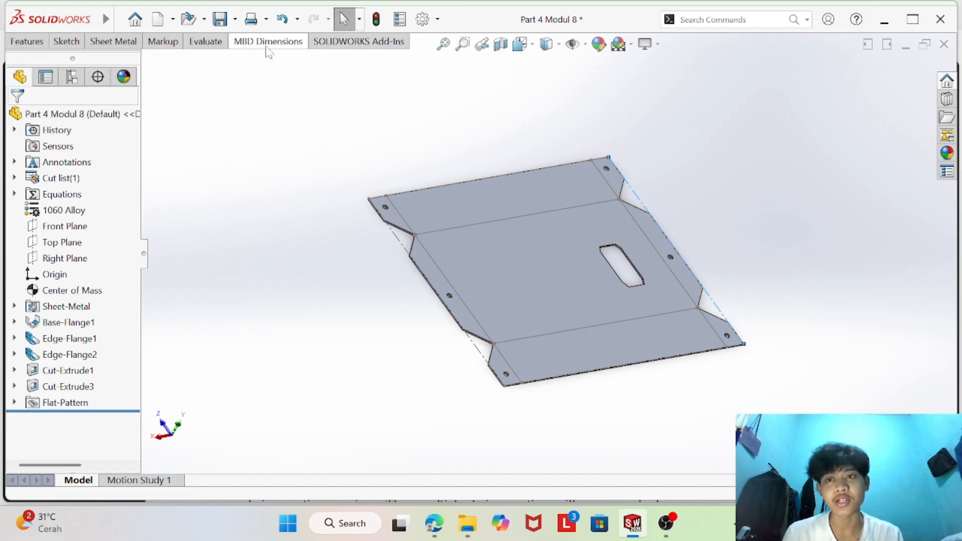
pyautogui.click(235, 19)
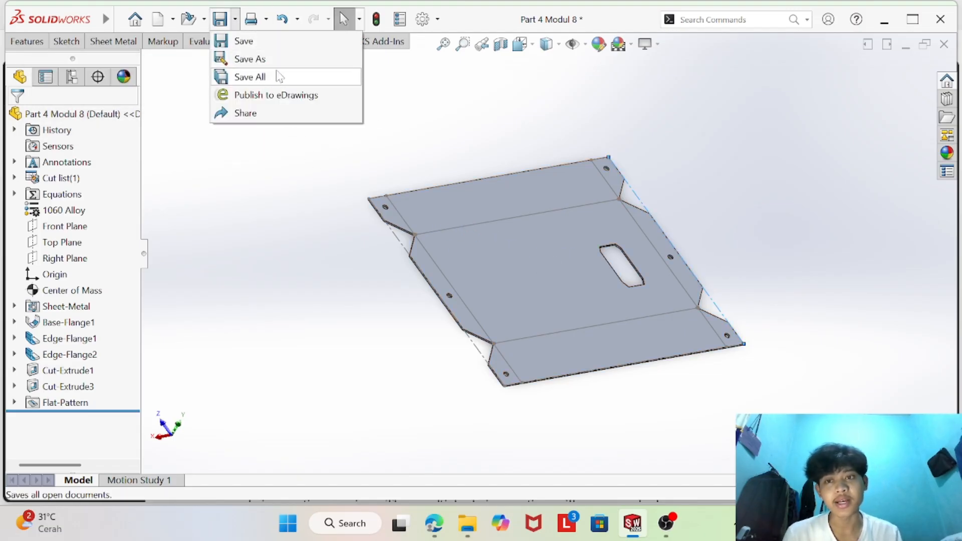
pyautogui.click(249, 58)
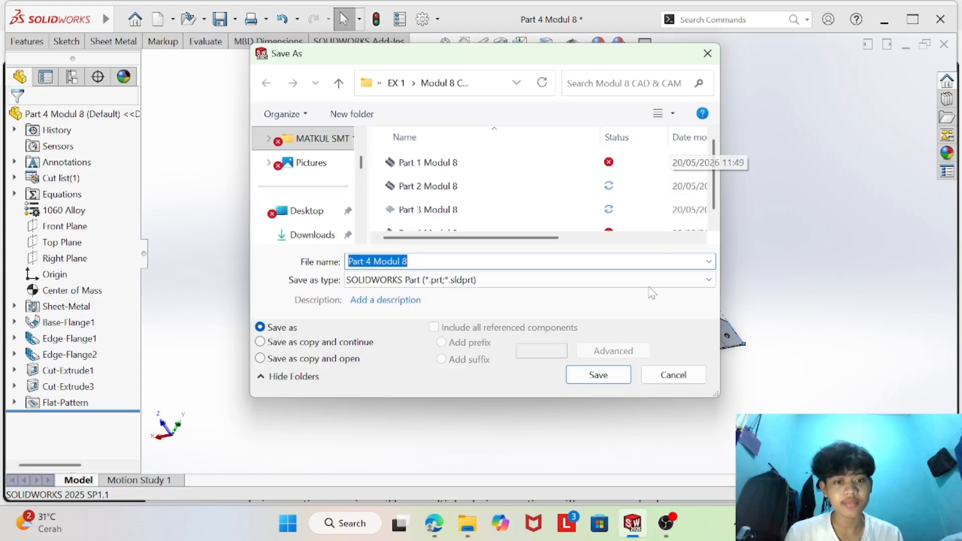
pyautogui.click(717, 54)
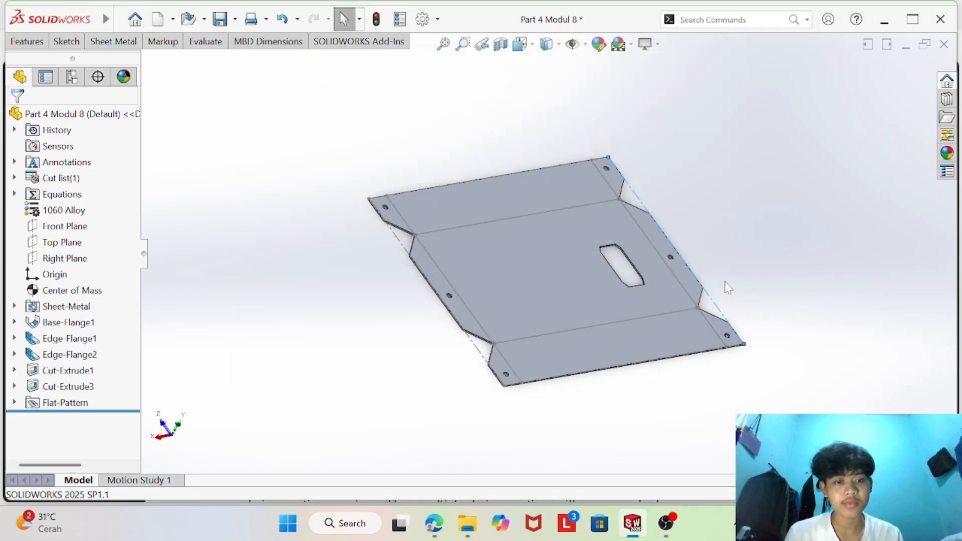
pyautogui.click(665, 523)
pyautogui.click(802, 382)
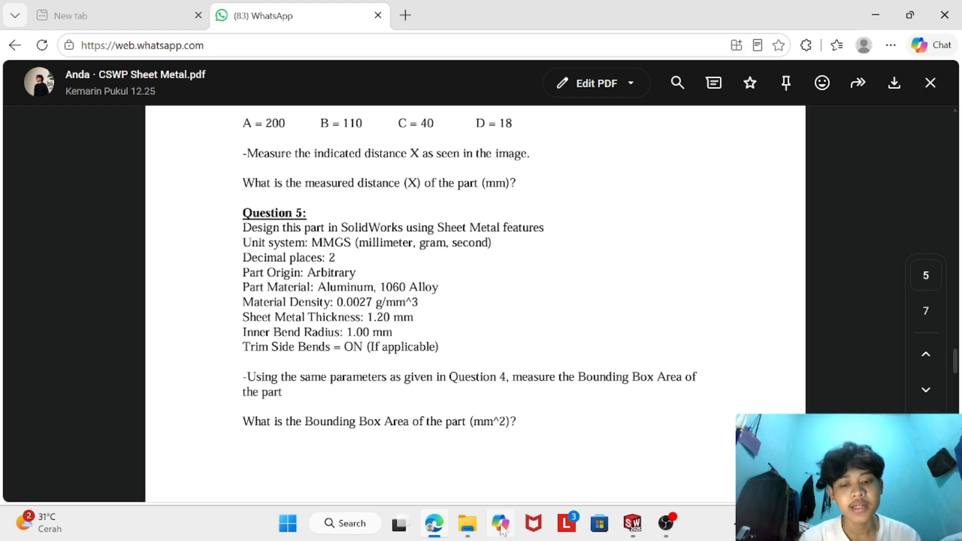
# - Switch to the Modul 8 CAD & CAM folder in File Explorer and open Part 5 Modul 8 in SOLIDWORKS
pyautogui.click(471, 524)
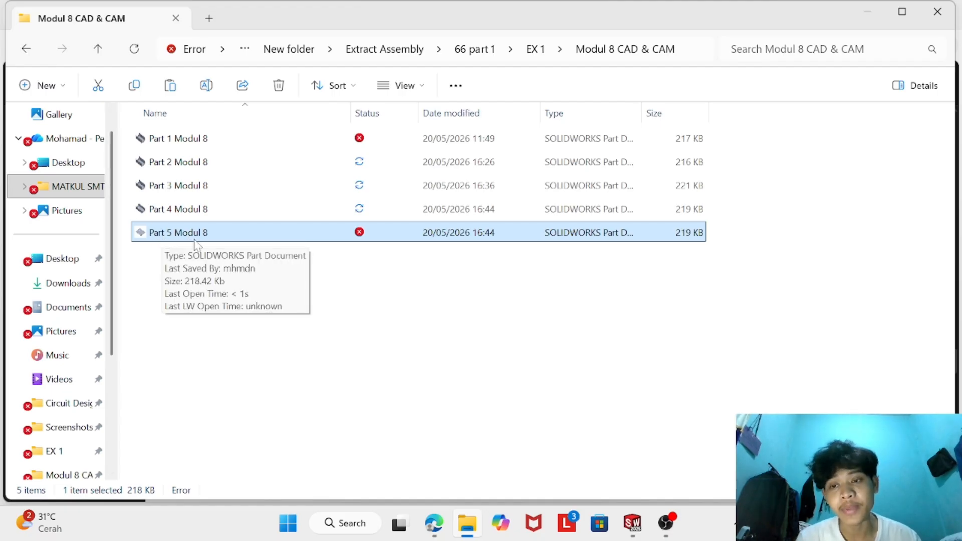
pyautogui.click(177, 215)
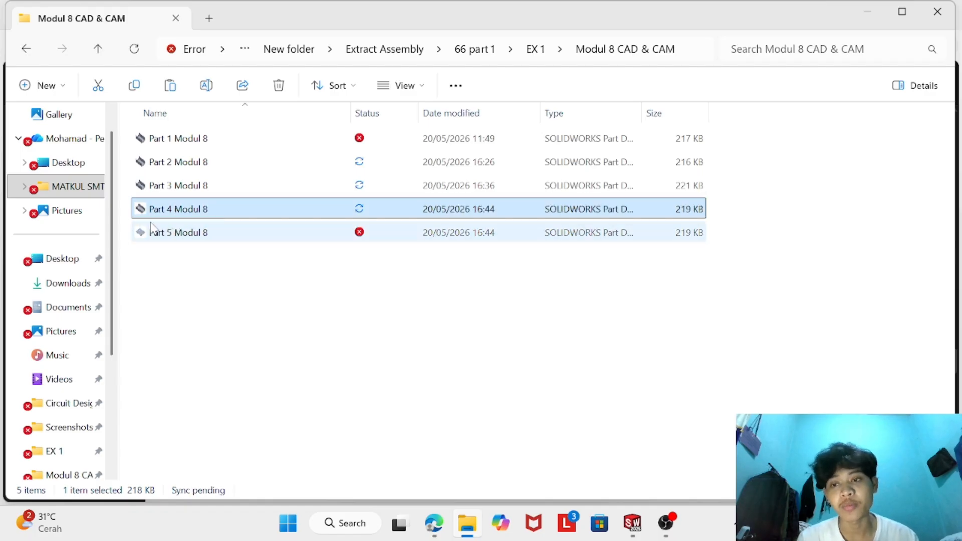
pyautogui.click(182, 235)
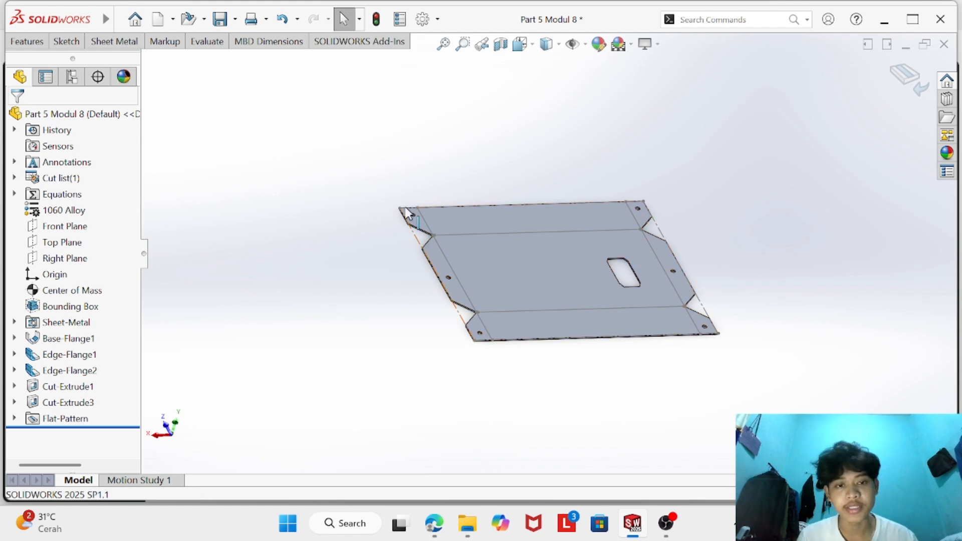
# - Return the Part 5 Modul 8 sheet metal part from its flat pattern to the folded state
pyautogui.scroll(-2, 601, 225)
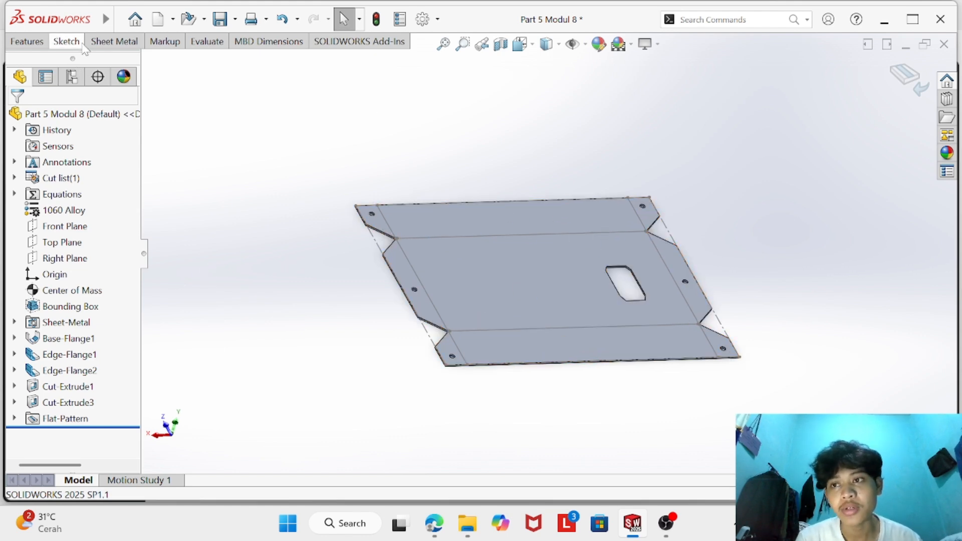
pyautogui.click(113, 42)
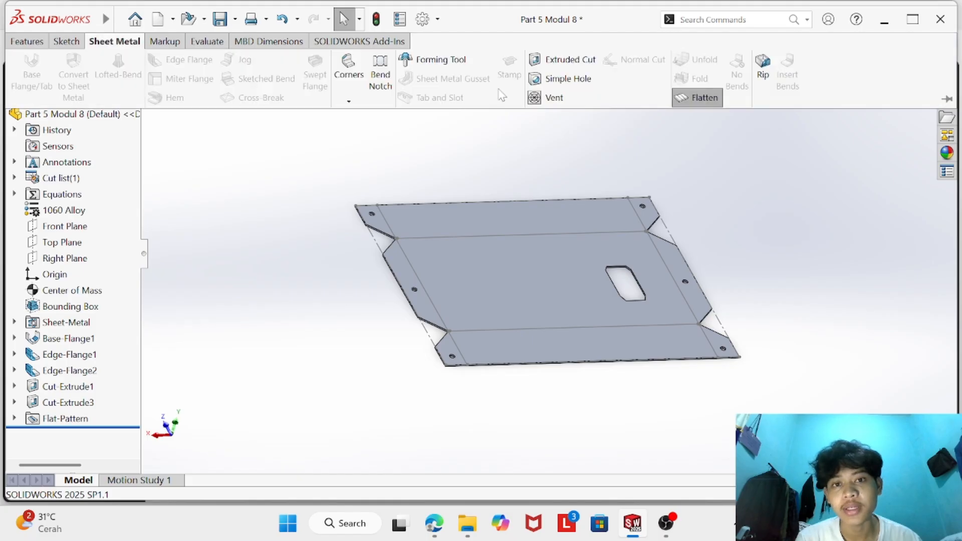
pyautogui.click(706, 103)
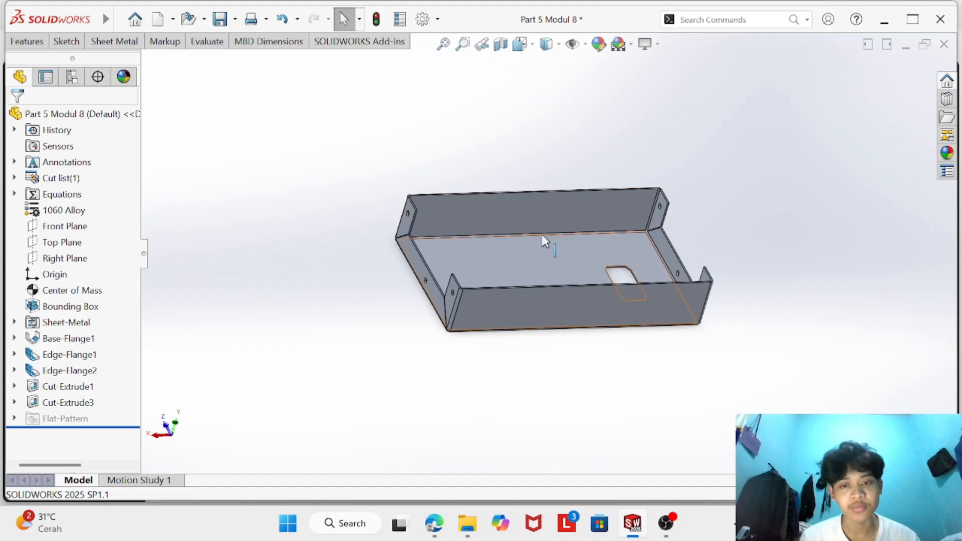
pyautogui.click(27, 41)
pyautogui.click(567, 102)
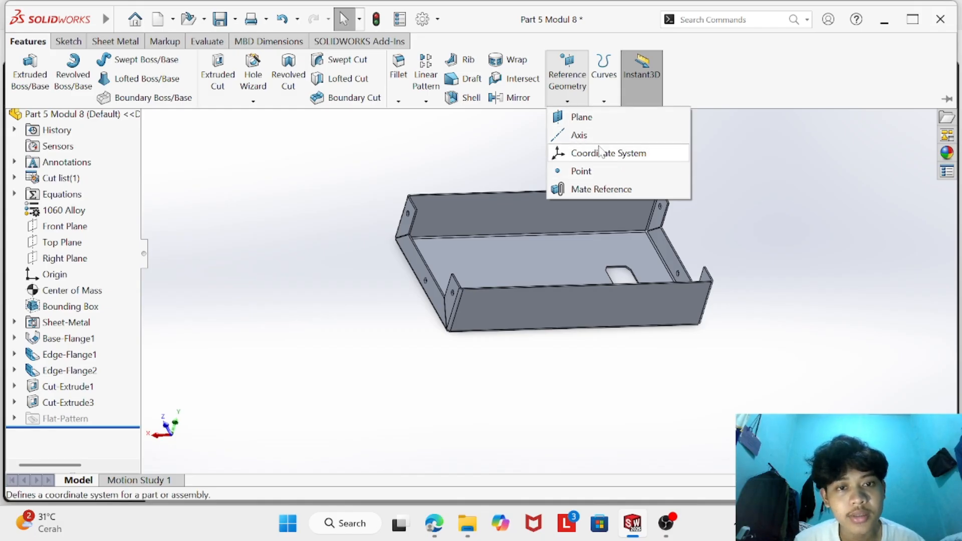
pyautogui.click(565, 121)
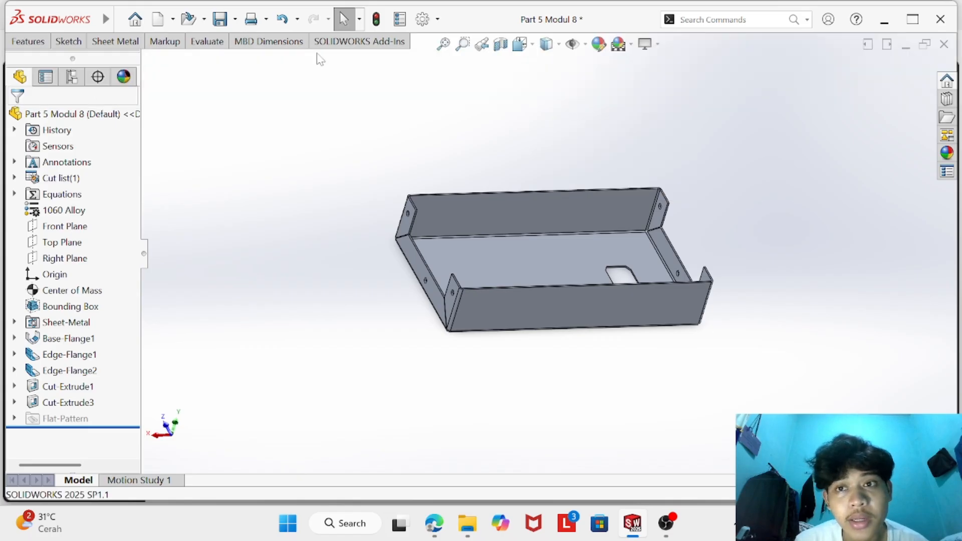
pyautogui.click(28, 41)
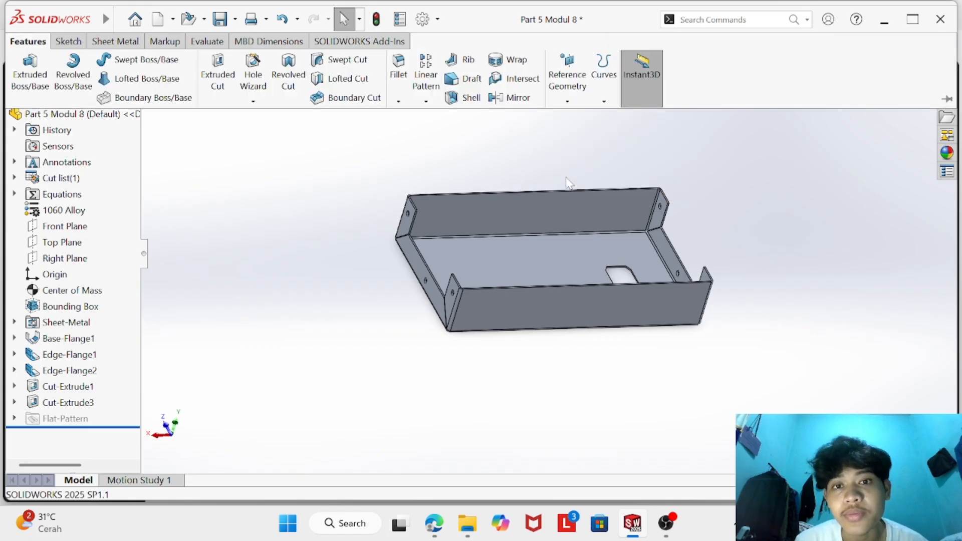
pyautogui.click(567, 102)
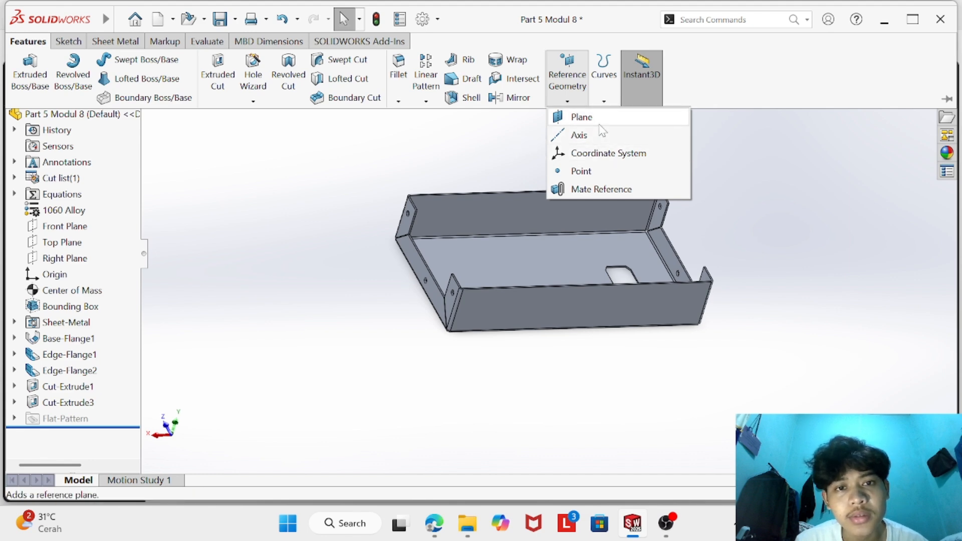
pyautogui.click(501, 143)
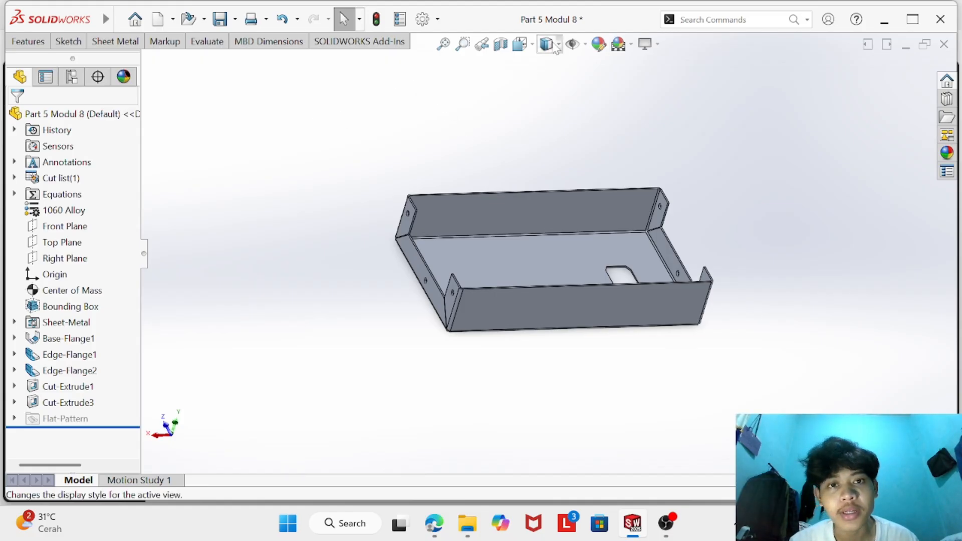
pyautogui.click(28, 42)
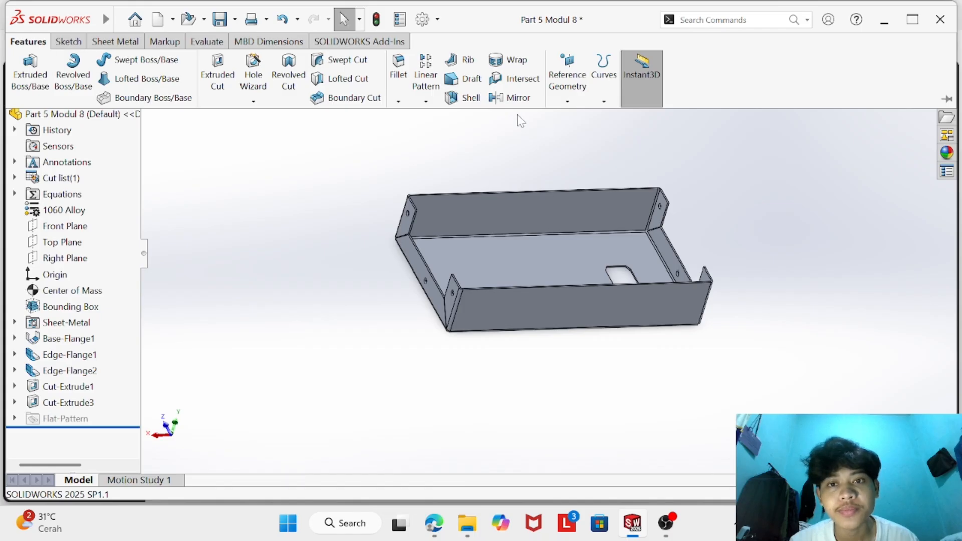
pyautogui.click(567, 103)
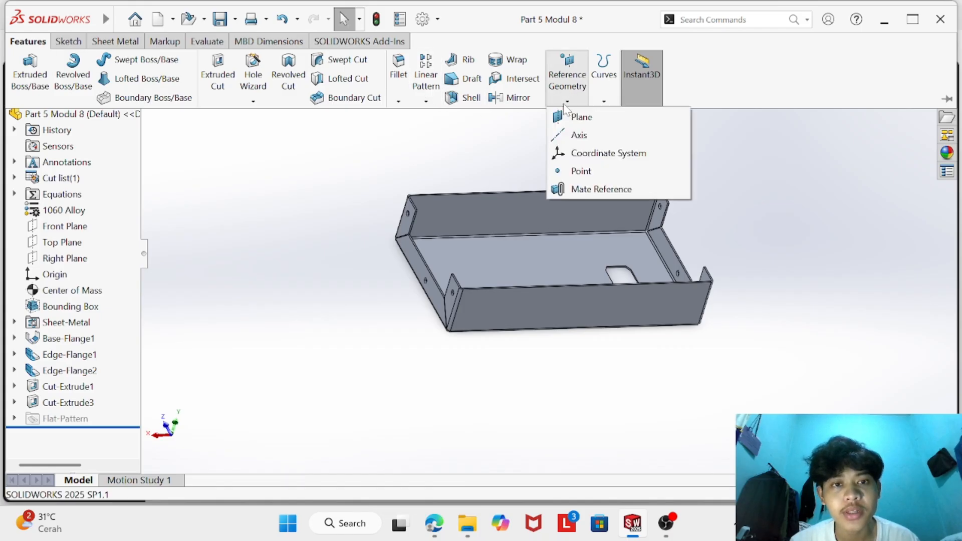
pyautogui.click(519, 149)
pyautogui.click(28, 42)
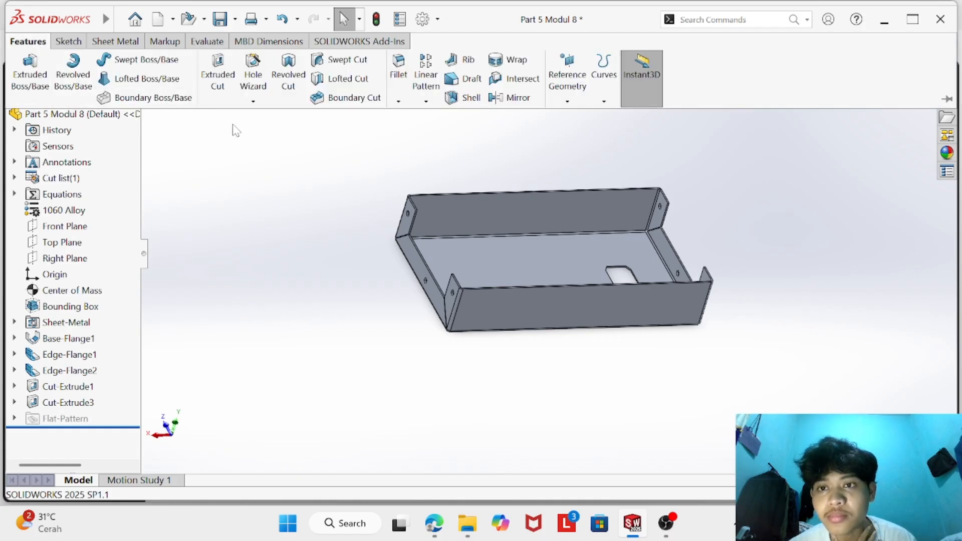
pyautogui.click(567, 102)
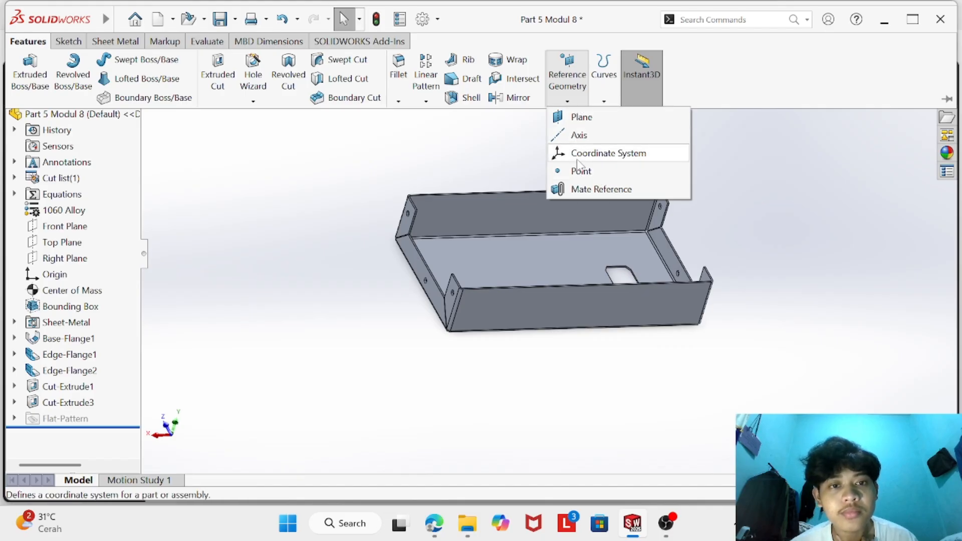
pyautogui.click(599, 102)
pyautogui.click(393, 112)
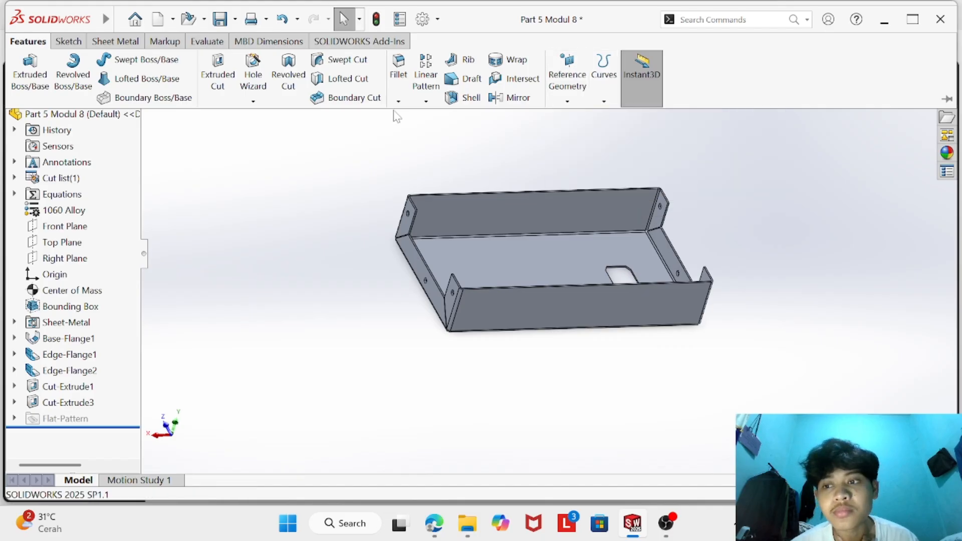
# - Look up the Bounding Box Area in the properties summary of the cut list's sheet item
pyautogui.click(15, 178)
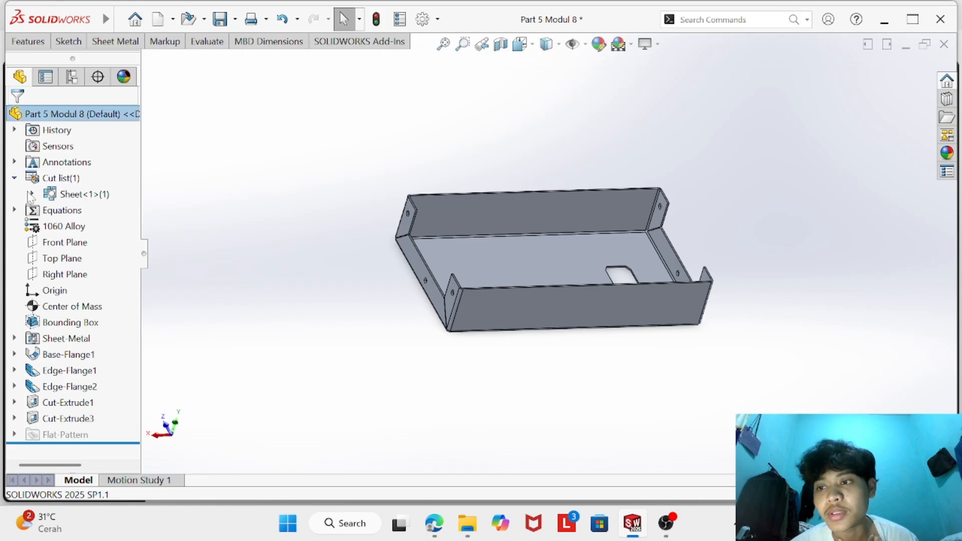
pyautogui.click(80, 194)
pyautogui.rightClick(95, 195)
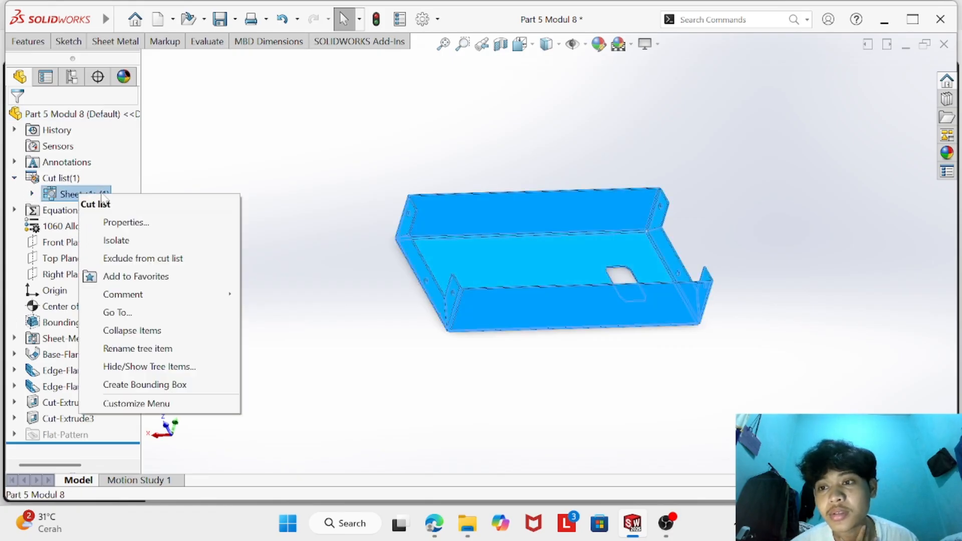
pyautogui.click(187, 219)
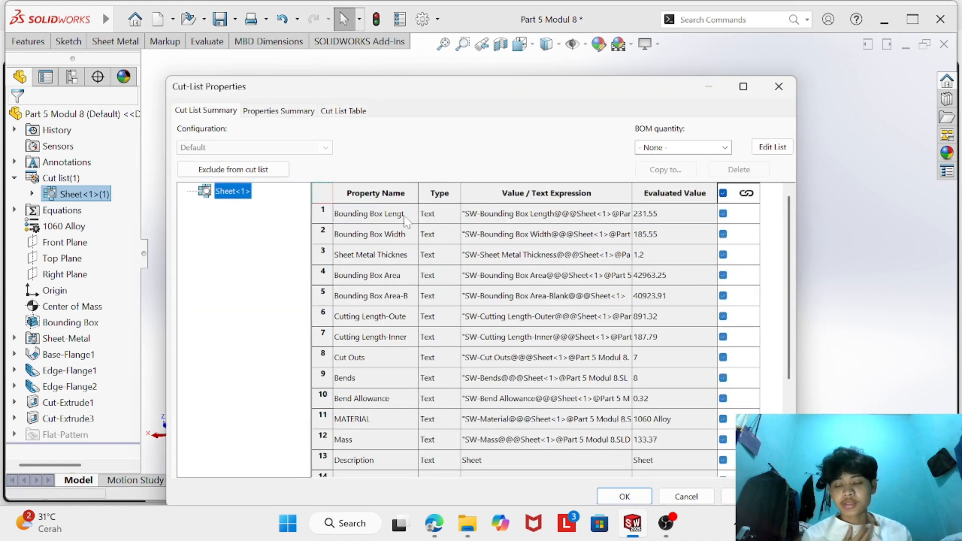
pyautogui.click(267, 112)
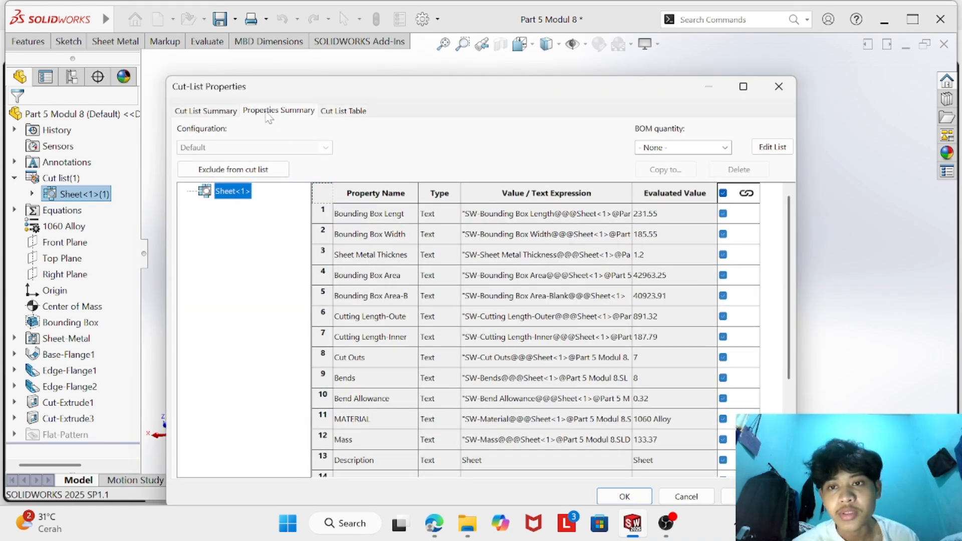
pyautogui.click(211, 221)
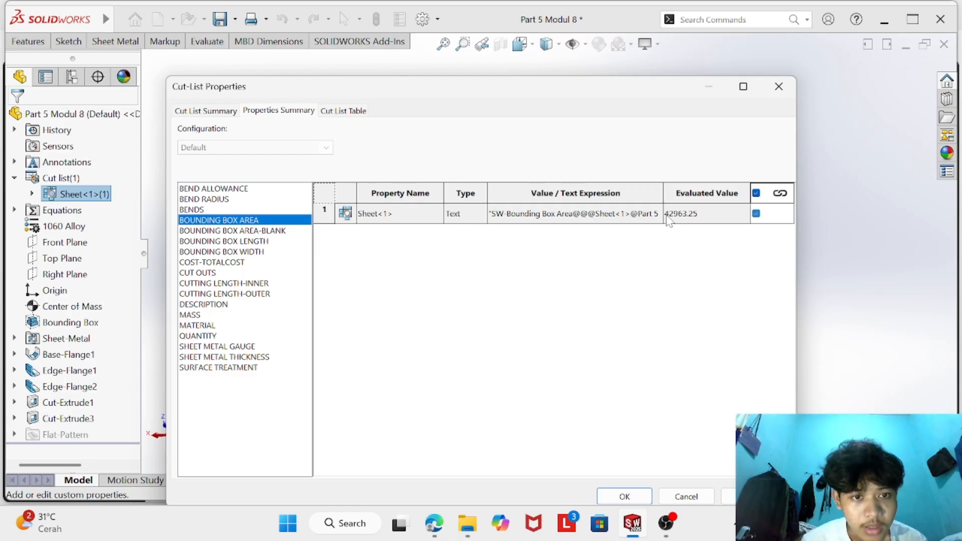
# - Compare the Bounding Box Area with answer 5 in the PDF's Answers and Hints, and close the cut-list properties
pyautogui.click(427, 526)
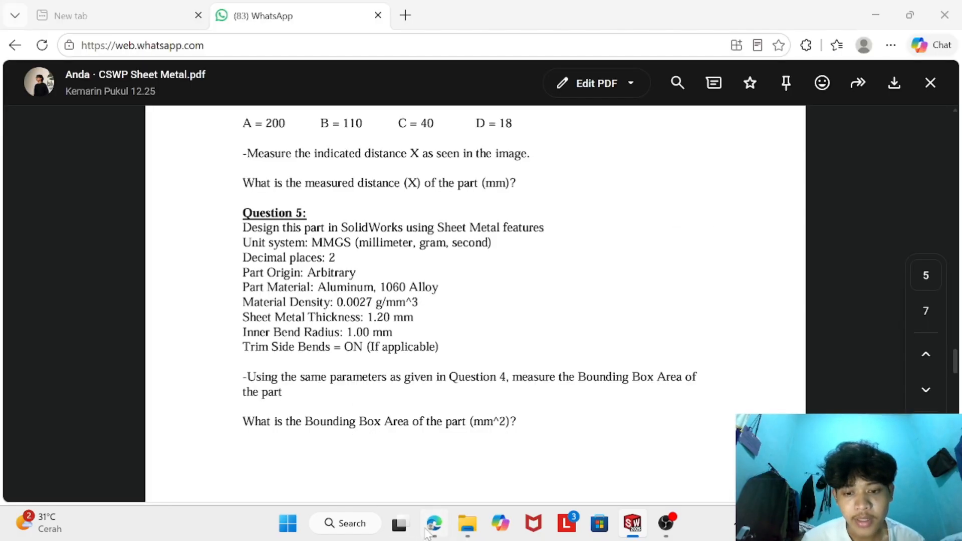
pyautogui.scroll(-20, 365, 378)
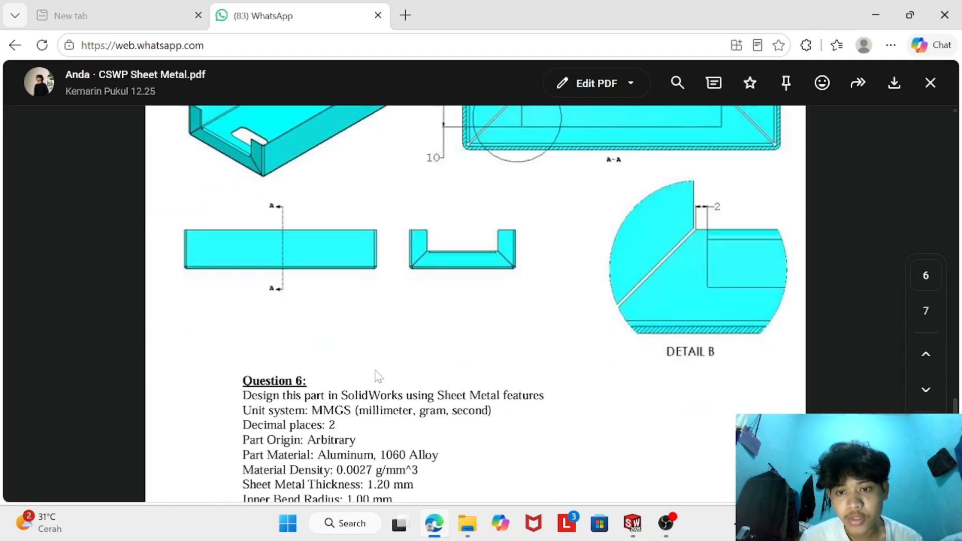
pyautogui.scroll(2, 475, 300)
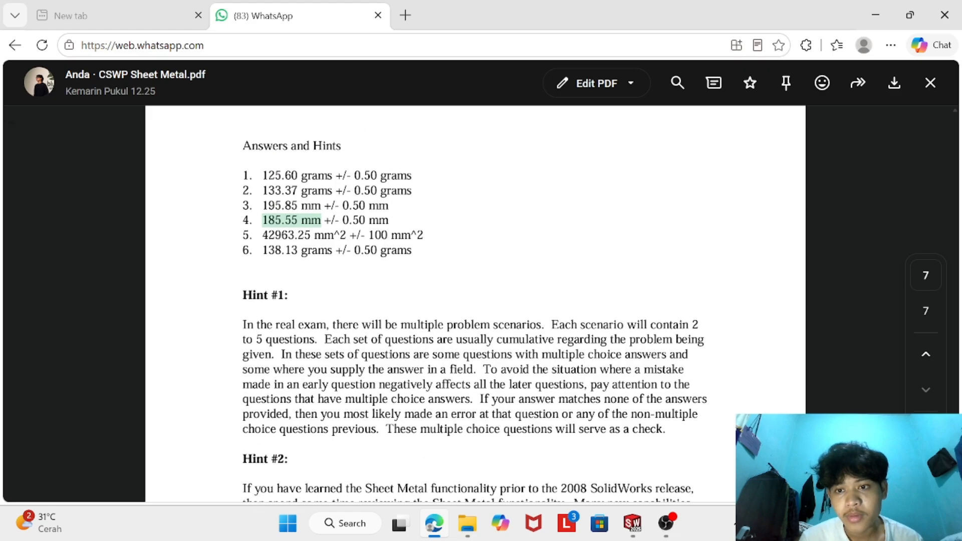
pyautogui.moveTo(260, 241); pyautogui.dragTo(334, 240)
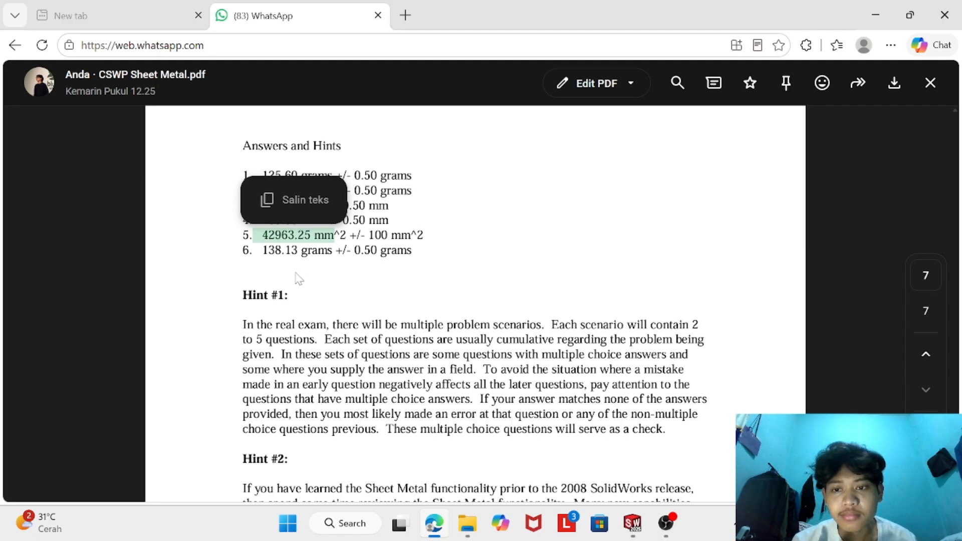
pyautogui.click(634, 525)
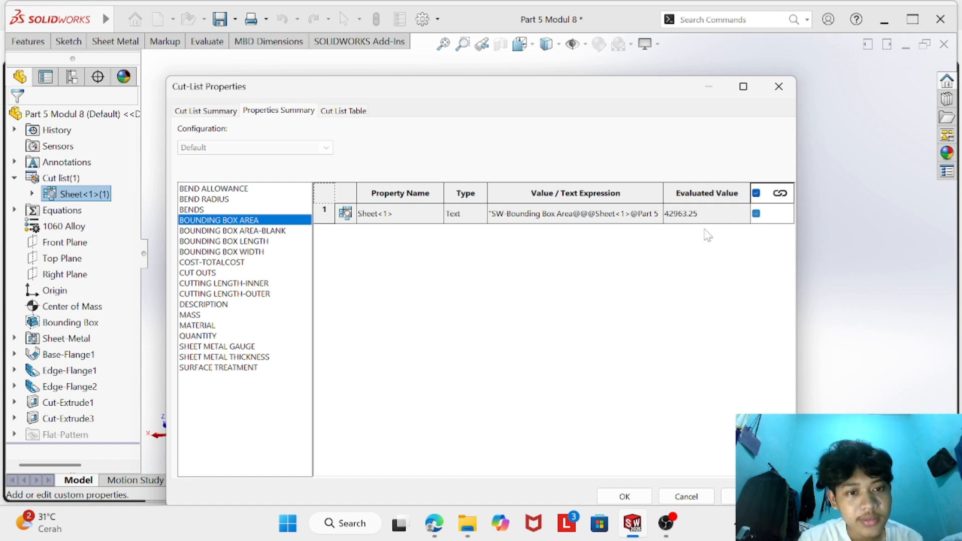
pyautogui.click(433, 523)
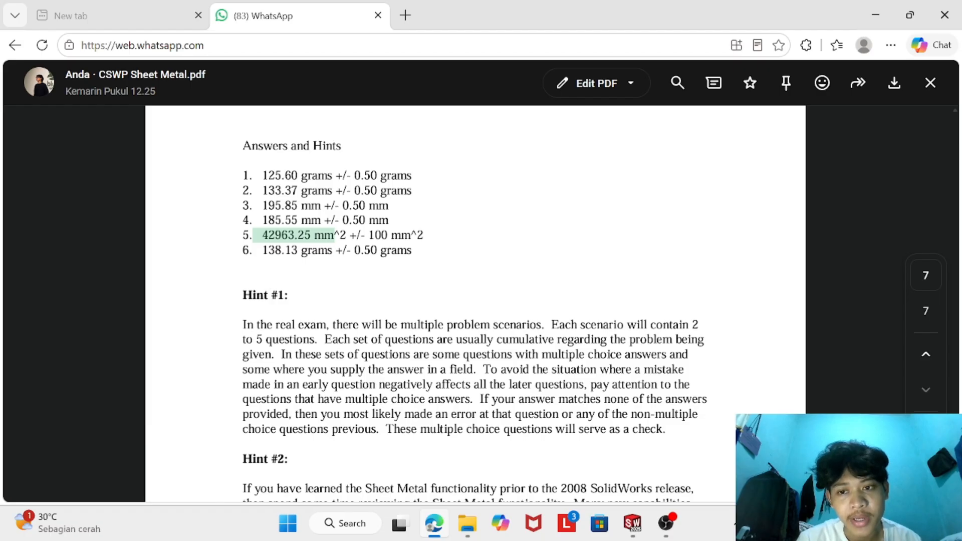
pyautogui.click(633, 523)
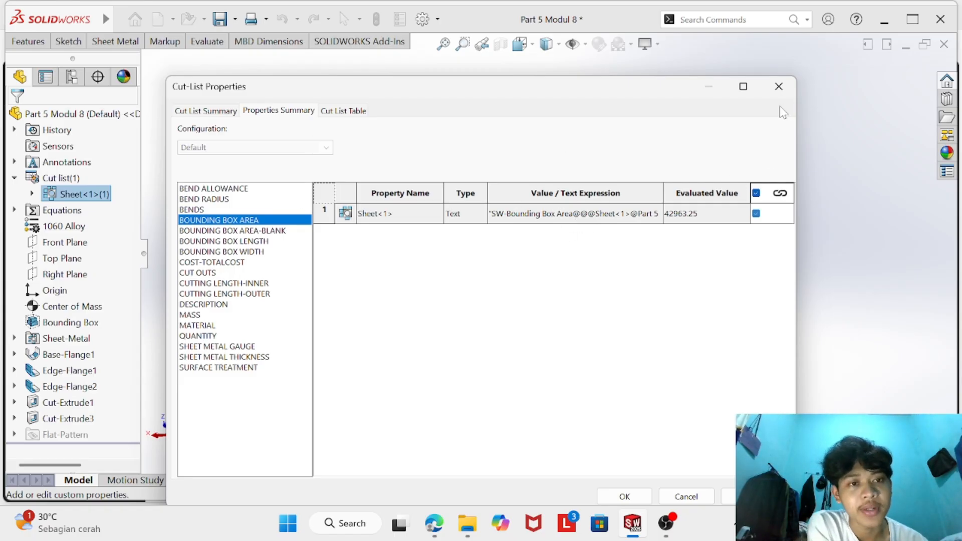
pyautogui.click(778, 86)
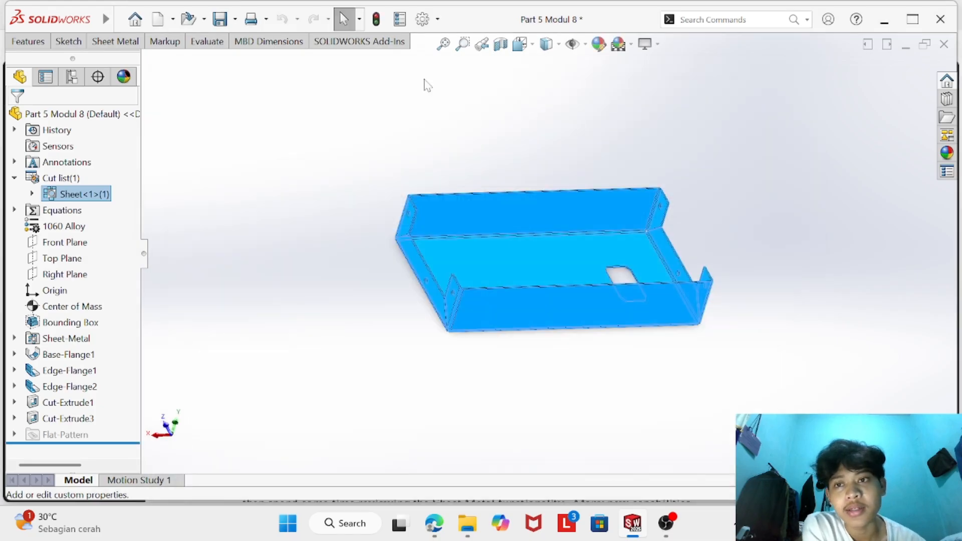
pyautogui.click(30, 43)
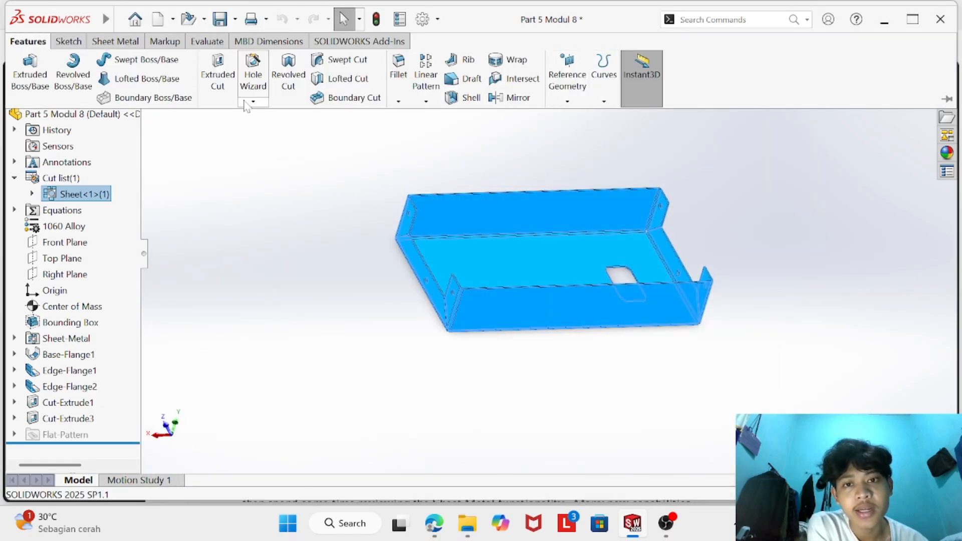
pyautogui.click(568, 101)
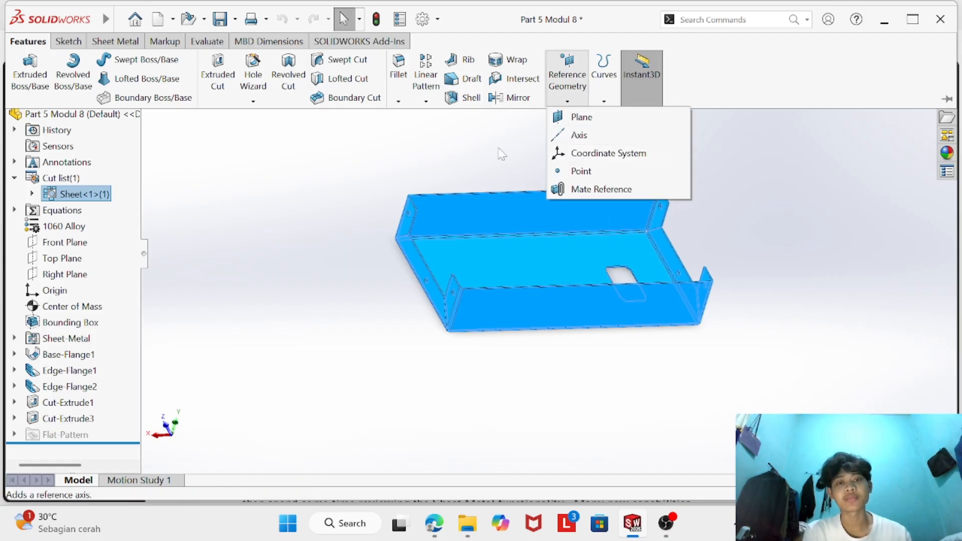
pyautogui.click(401, 168)
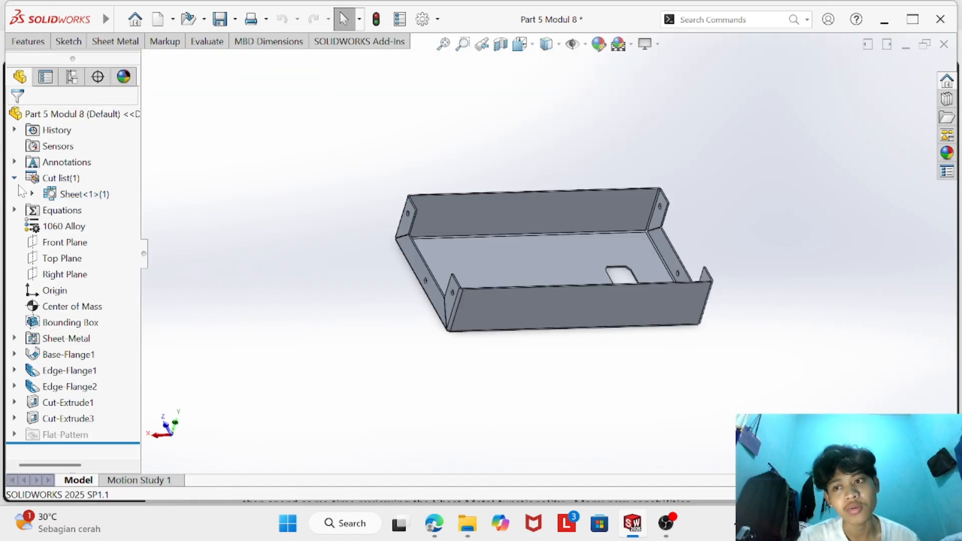
# - Reopen the sheet item's cut-list properties, display its Bounding Box Area again, and check it against answer 5 in the PDF
pyautogui.click(71, 177)
pyautogui.click(14, 178)
pyautogui.click(14, 178)
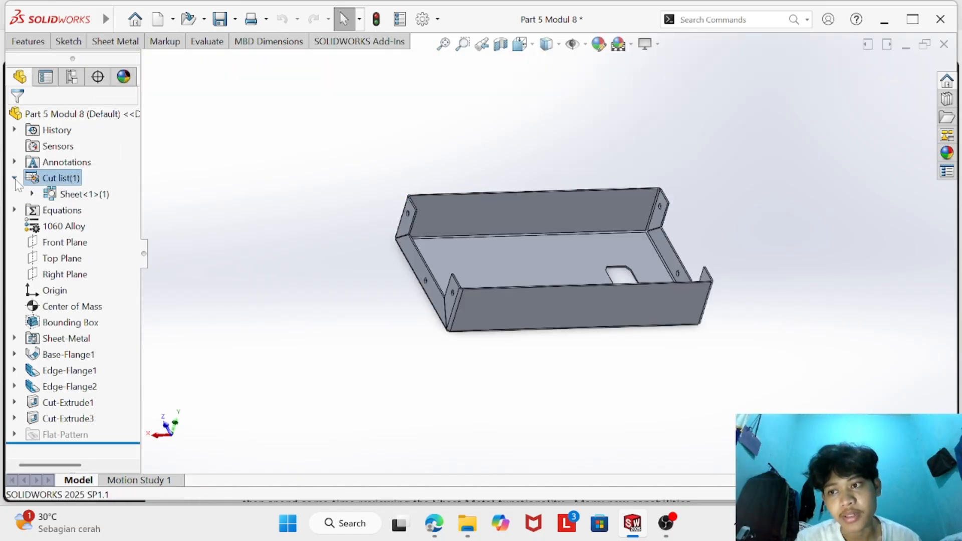
pyautogui.click(14, 178)
pyautogui.click(14, 178)
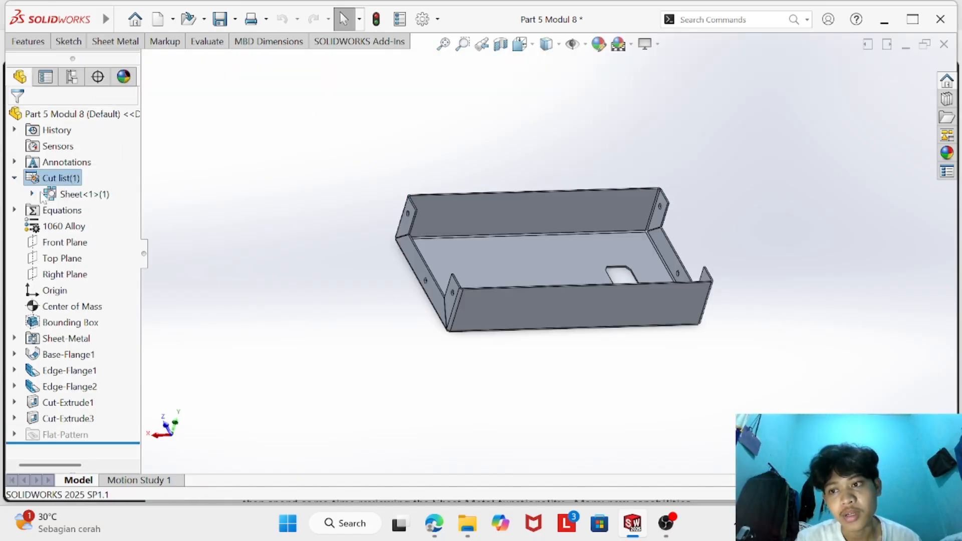
pyautogui.rightClick(72, 199)
pyautogui.click(120, 224)
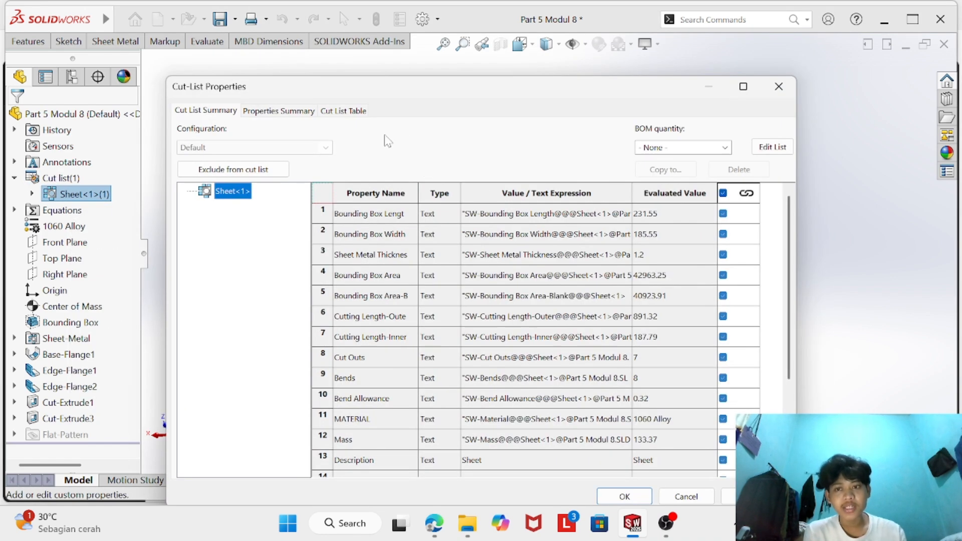
pyautogui.click(276, 110)
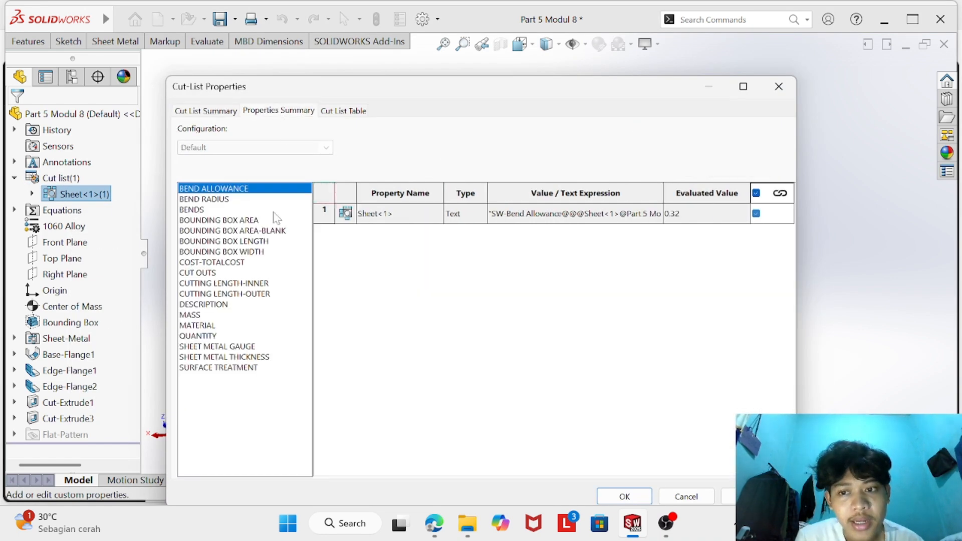
pyautogui.click(216, 221)
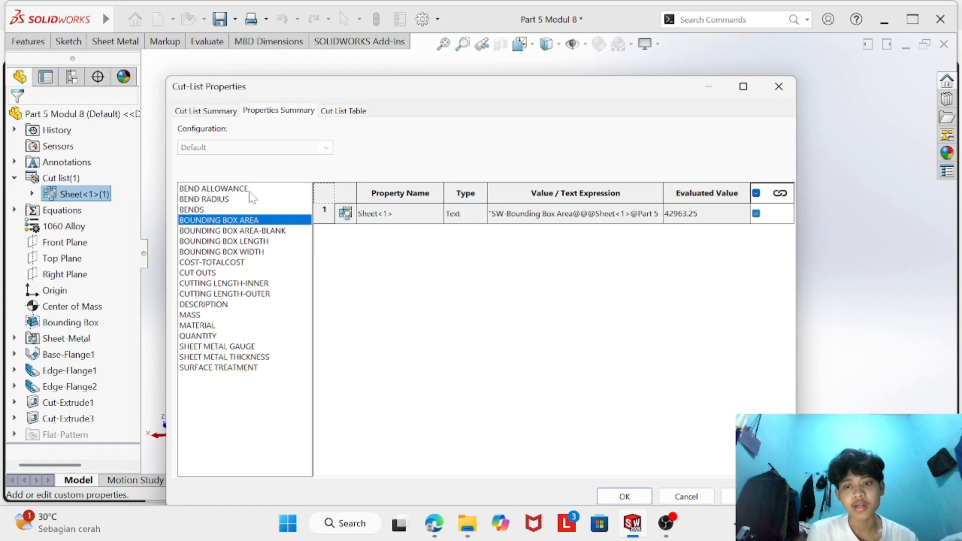
pyautogui.click(430, 521)
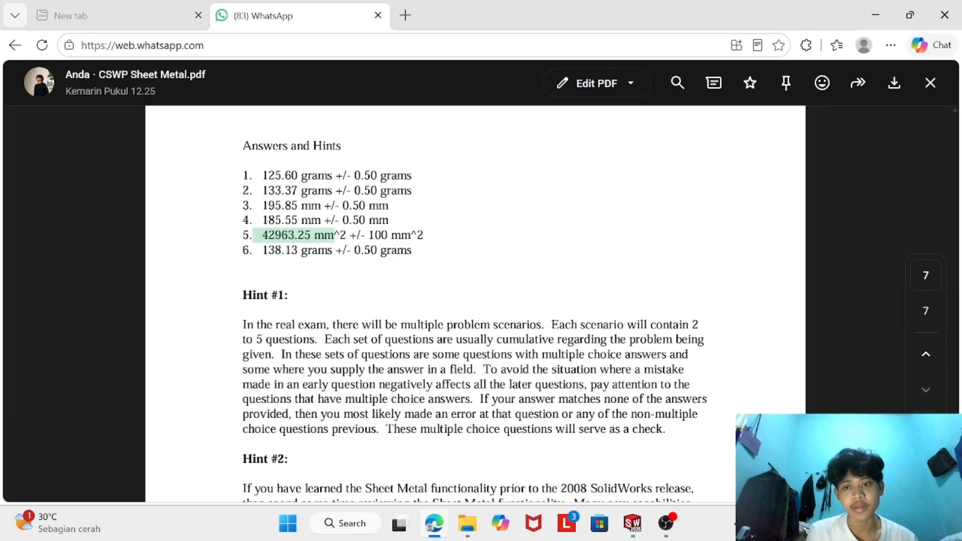
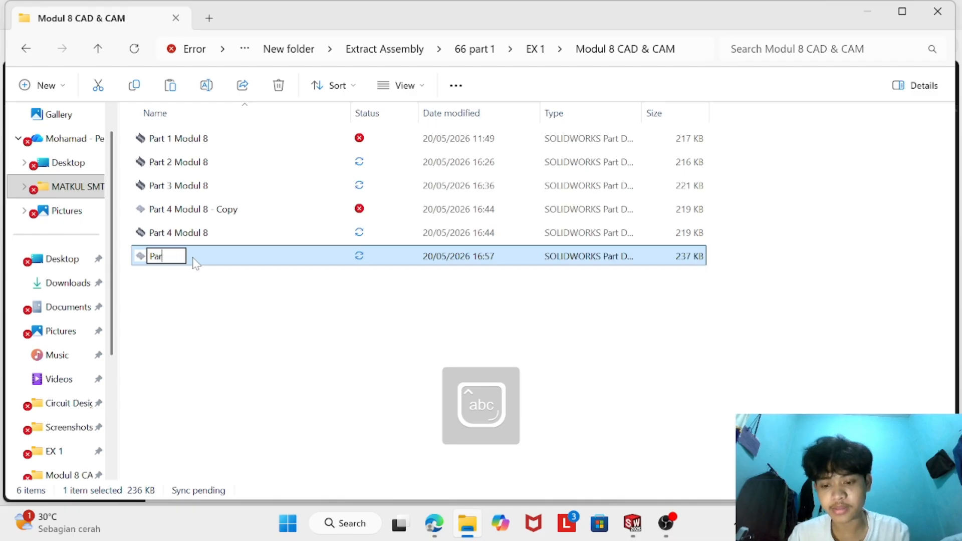
# - Try to rename the Part 5 Modul 8 file as Part 6 Modul 8
pyautogui.write('Modul 8')
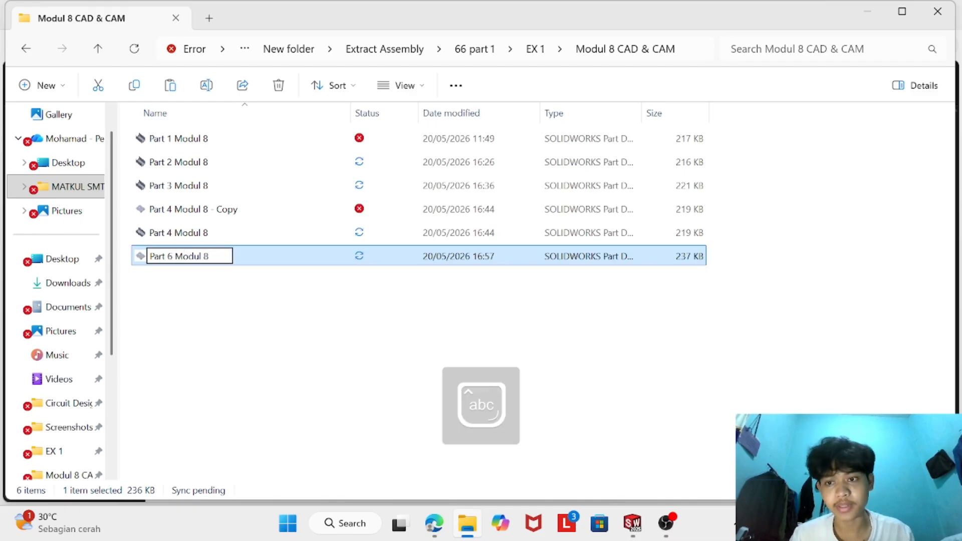
pyautogui.press('Return')
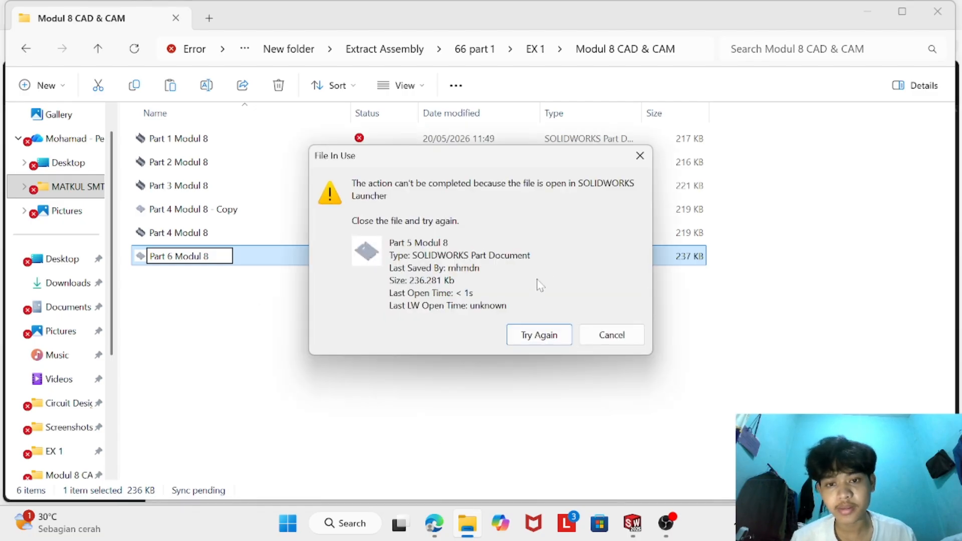
pyautogui.click(640, 155)
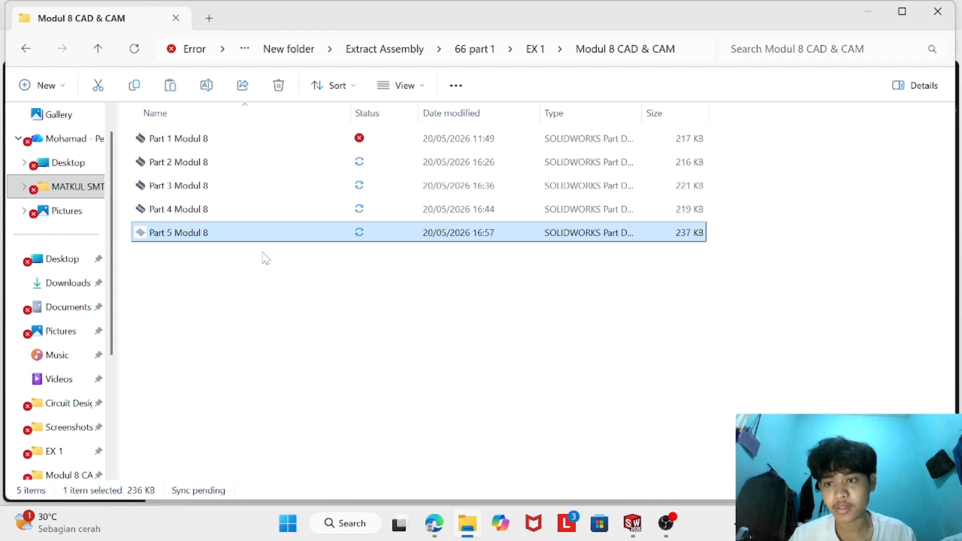
# - Duplicate the Part 4 Modul 8 file within the Modul 8 CAD & CAM folder
pyautogui.click(216, 244)
pyautogui.click(189, 211)
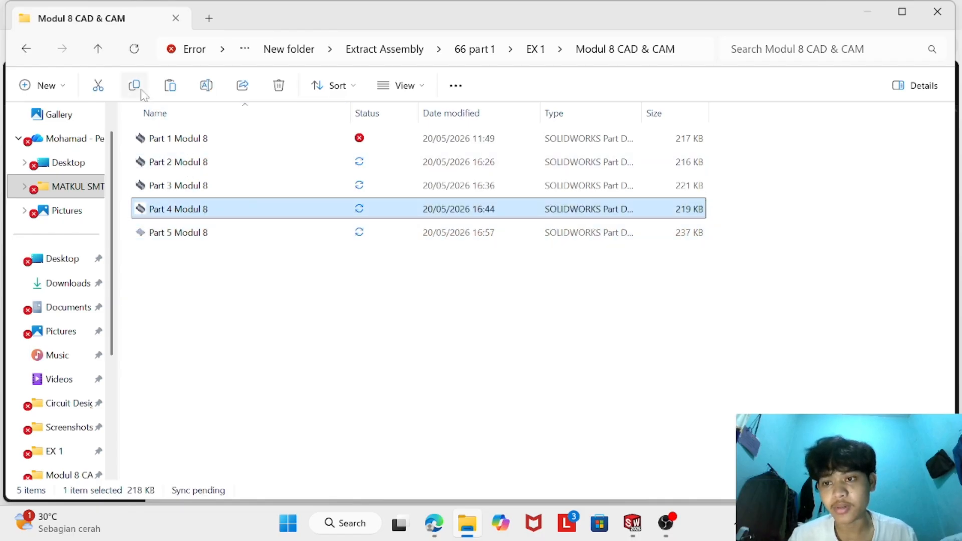
pyautogui.click(170, 85)
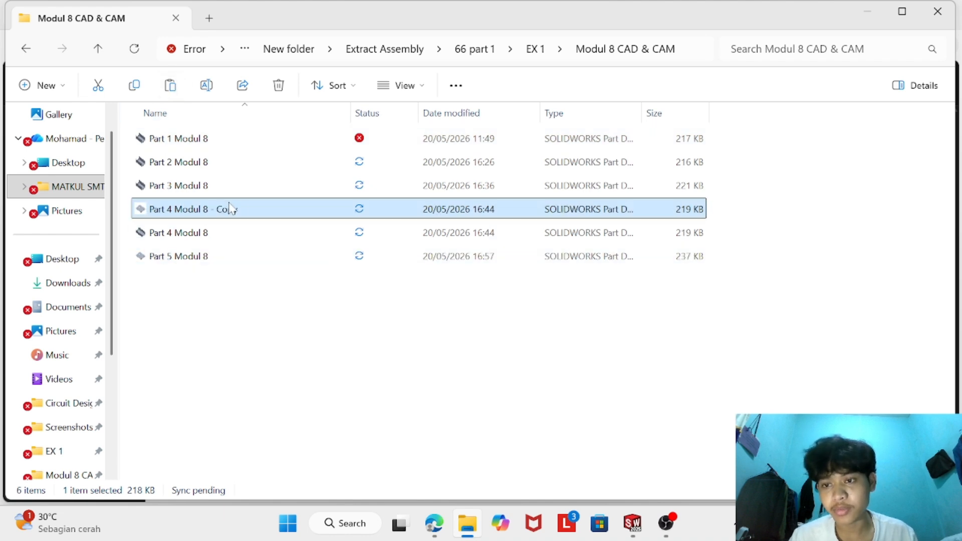
# - Rename the duplicated Part 4 Modul 8 file as Part 6 Modul 8
pyautogui.rightClick(207, 221)
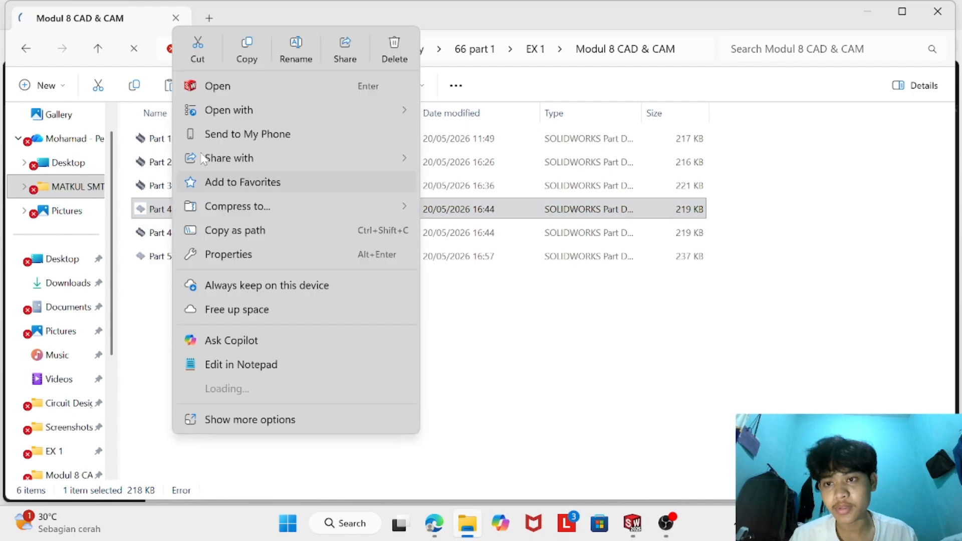
pyautogui.click(293, 55)
pyautogui.click(176, 210)
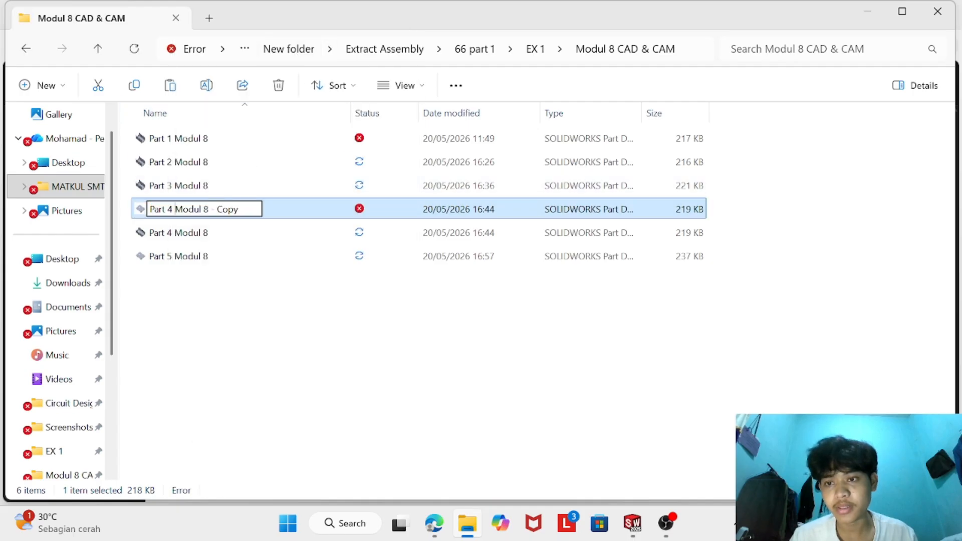
pyautogui.hotkey('ctrl', 'a')
pyautogui.press('BackSpace')
pyautogui.write('P')
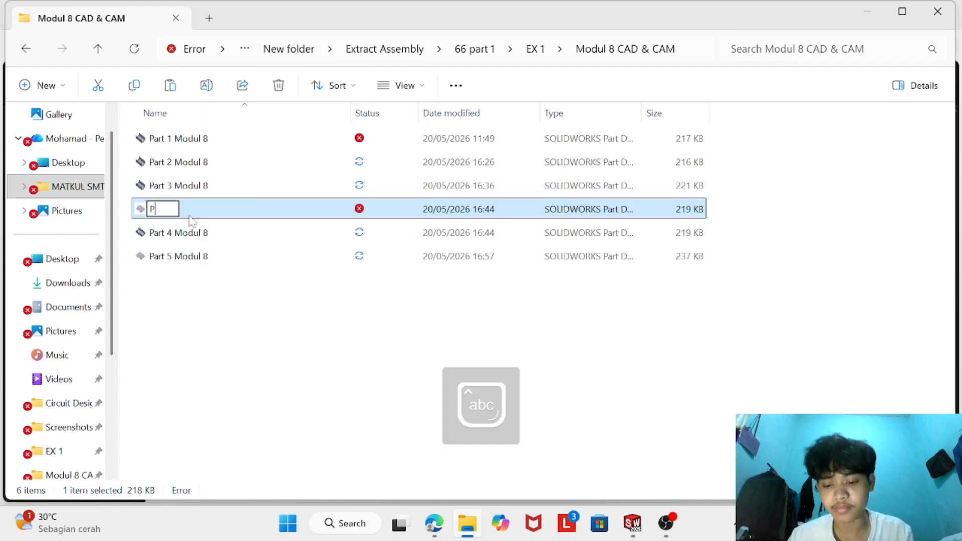
pyautogui.write('art 6 Mo')
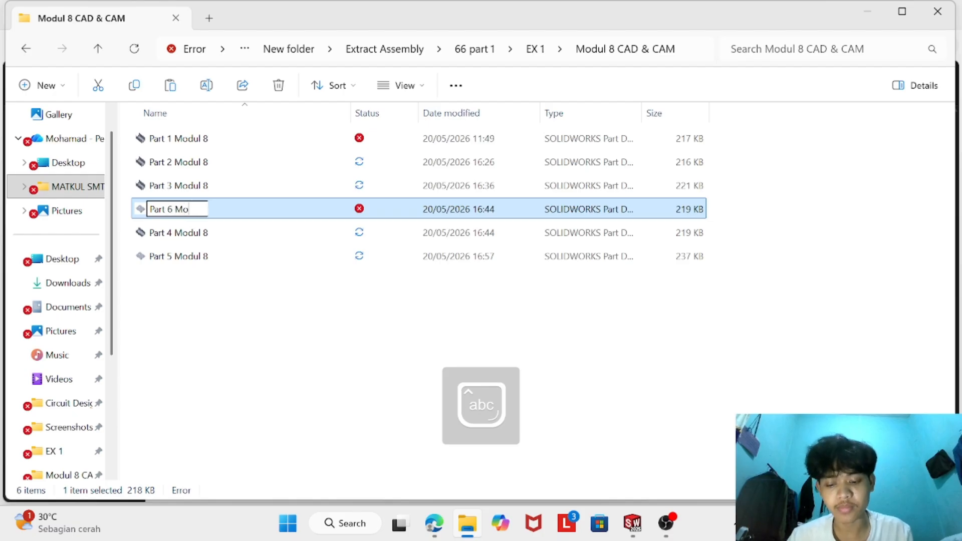
pyautogui.write('dil 8')
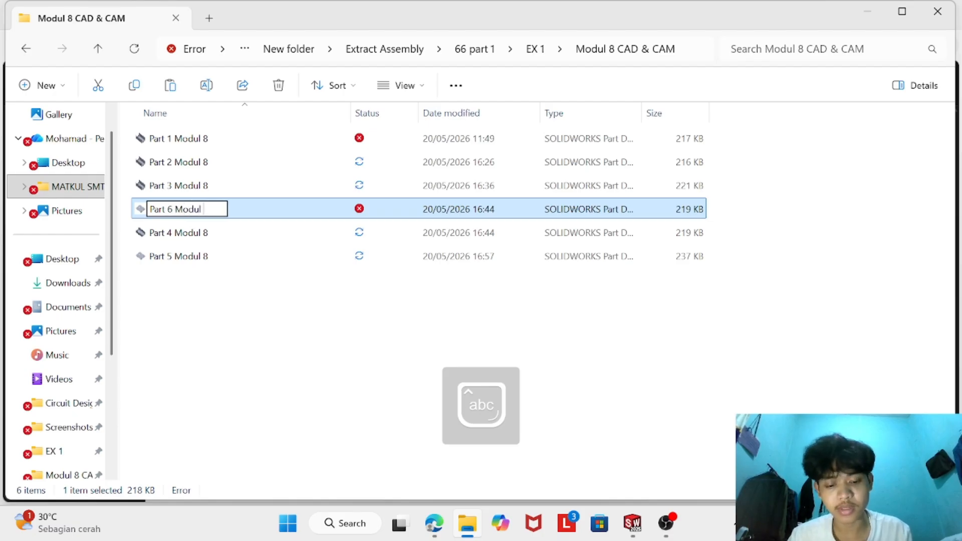
pyautogui.press('Return')
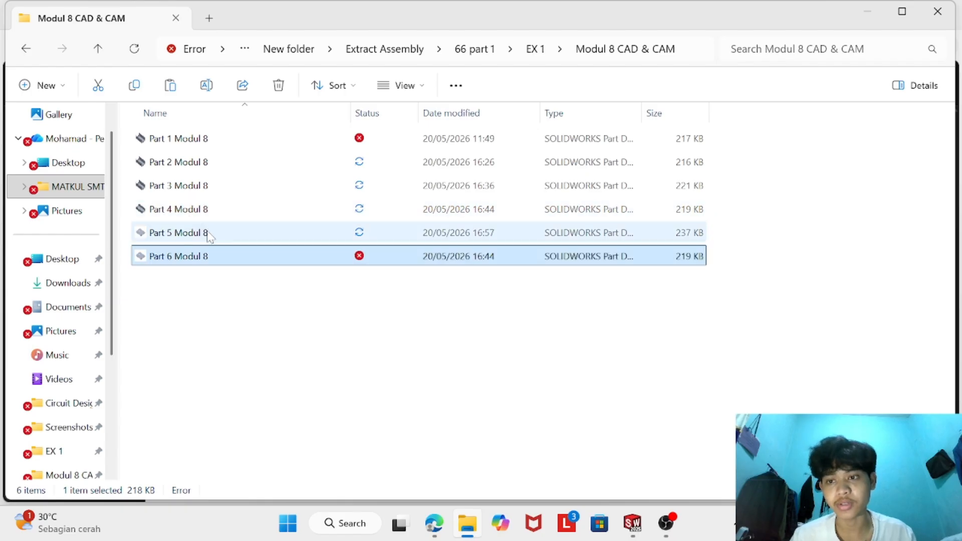
# - Open Part 6 Modul 8 in SOLIDWORKS and return the sheet metal part from its flat pattern to the folded state
pyautogui.doubleClick(194, 259)
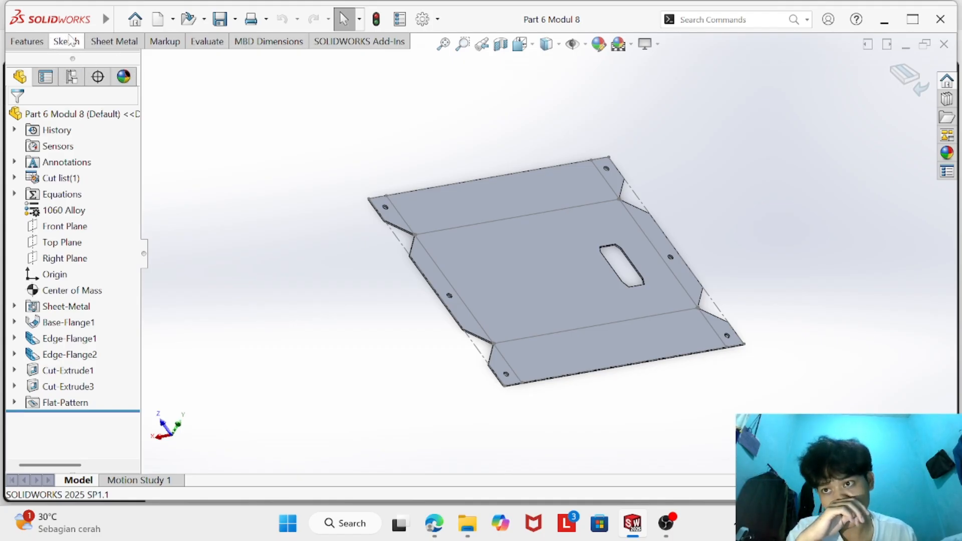
pyautogui.click(114, 41)
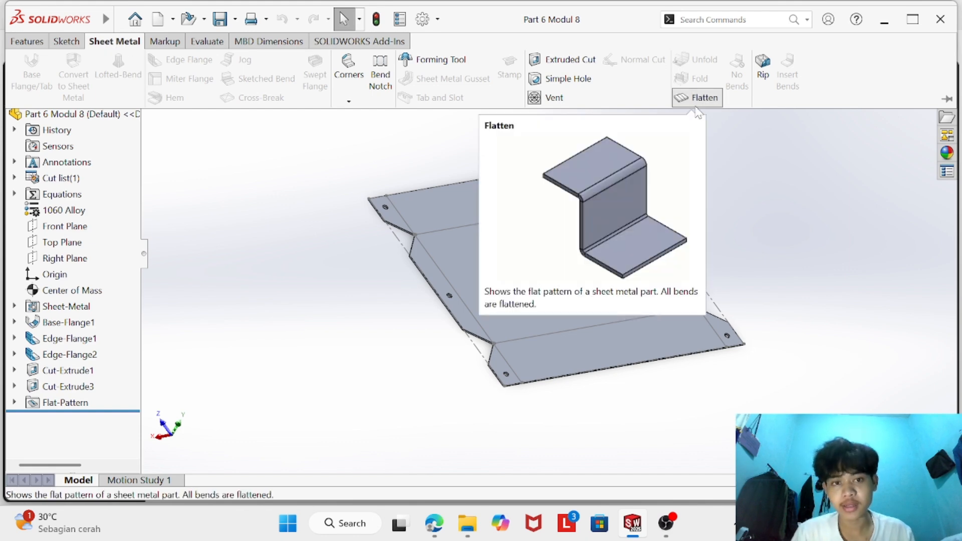
pyautogui.click(698, 98)
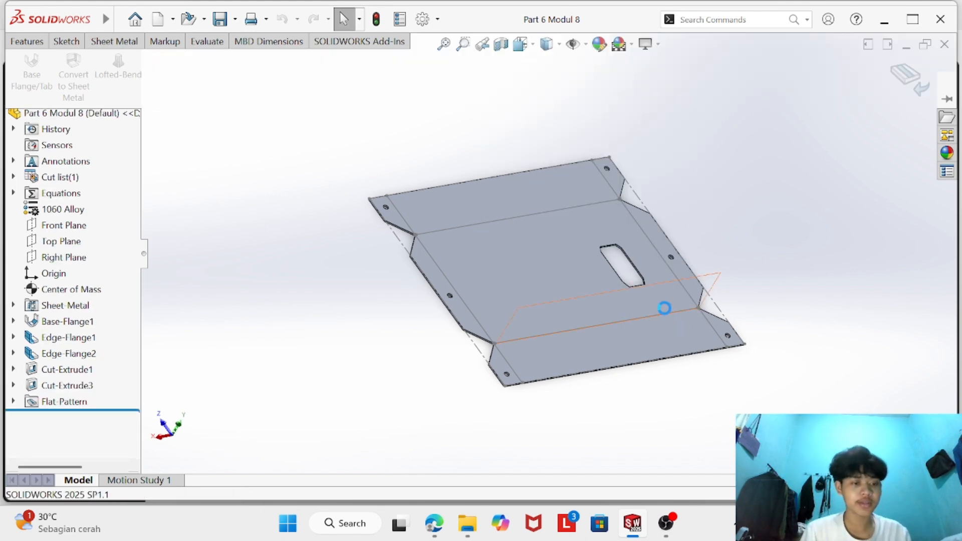
pyautogui.moveTo(395, 272); pyautogui.dragTo(382, 236, button='middle')
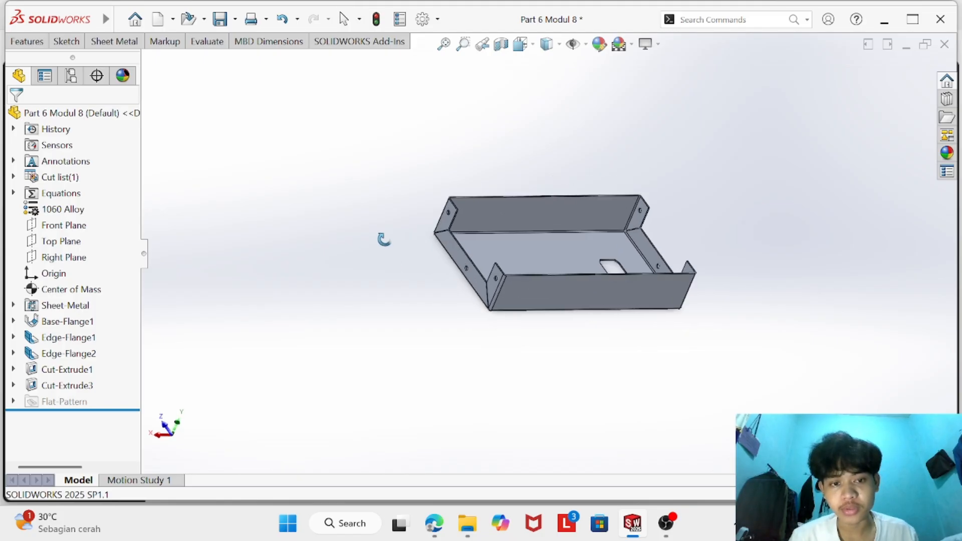
pyautogui.scroll(-3, 603, 262)
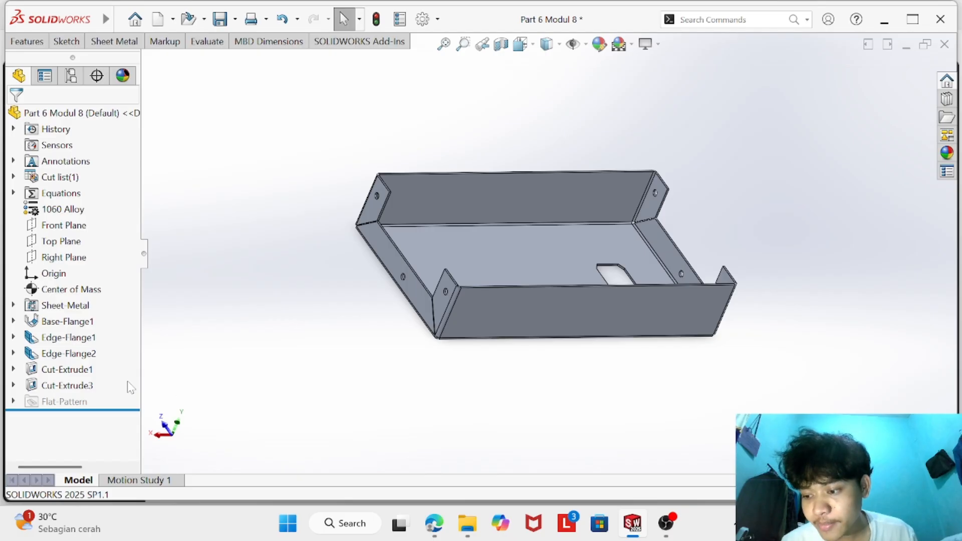
# - Delete the round-hole cut Cut-Extrude1 from the flanges together with its leftover Sketch38
pyautogui.rightClick(84, 372)
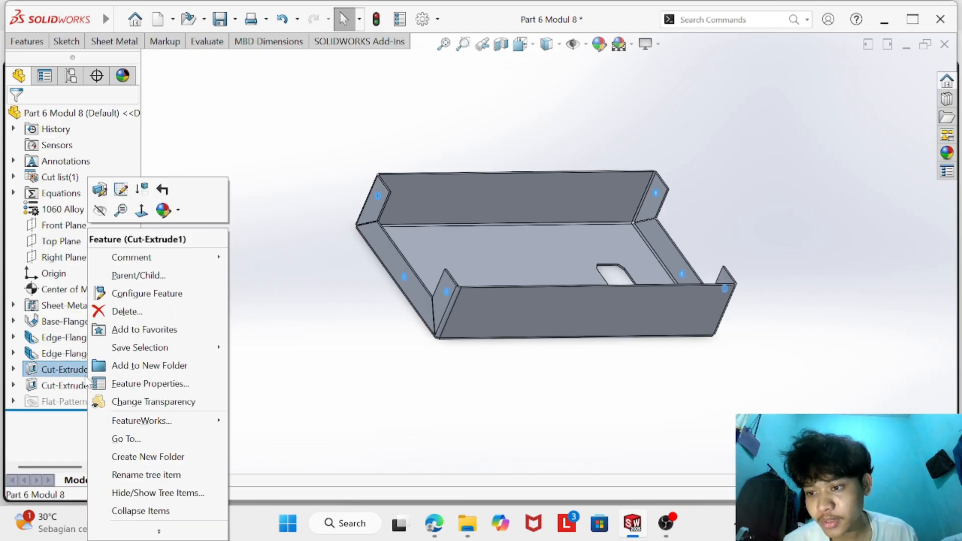
pyautogui.click(125, 311)
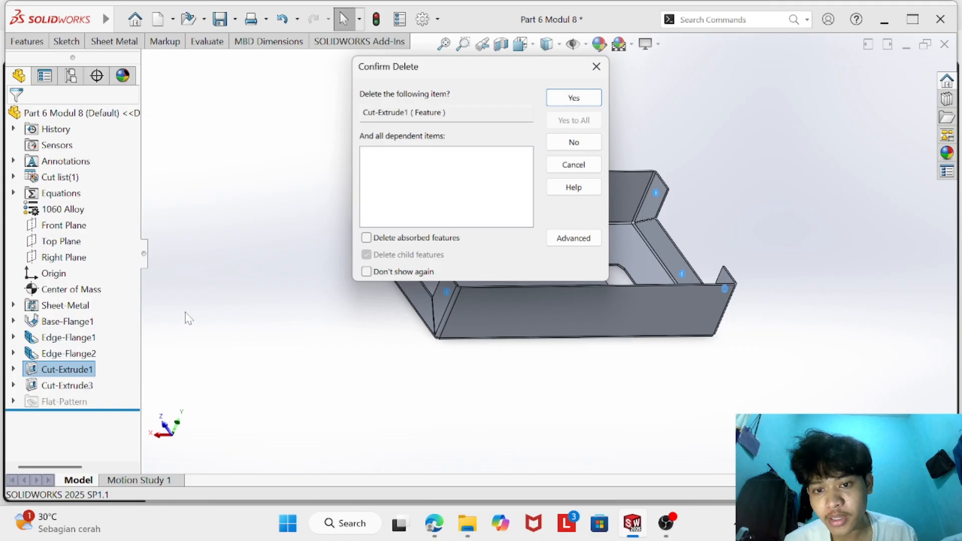
pyautogui.click(573, 98)
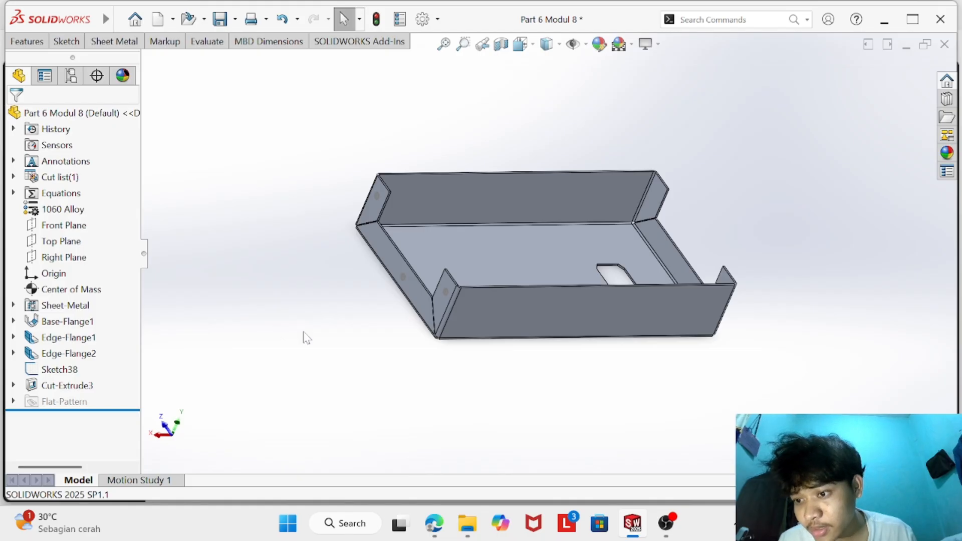
pyautogui.rightClick(60, 373)
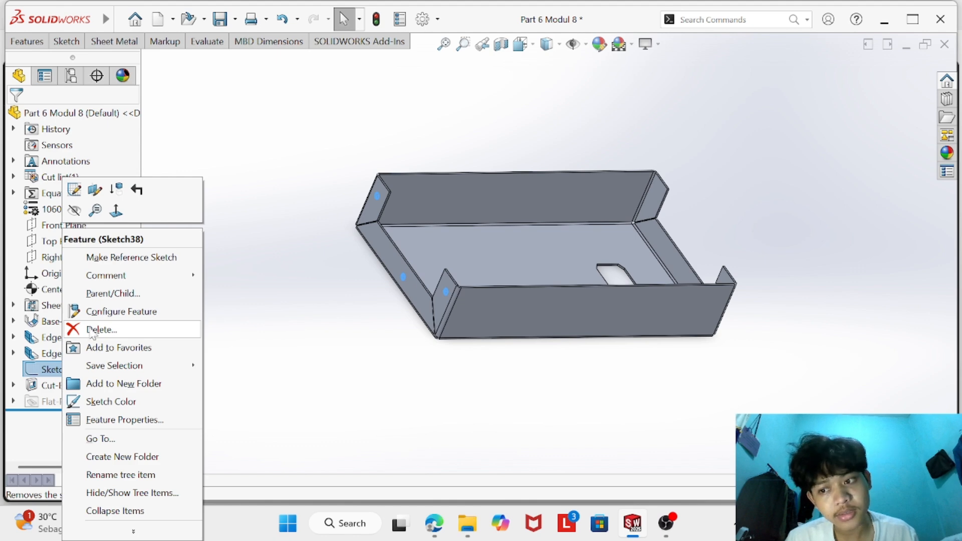
pyautogui.click(93, 329)
pyautogui.click(575, 96)
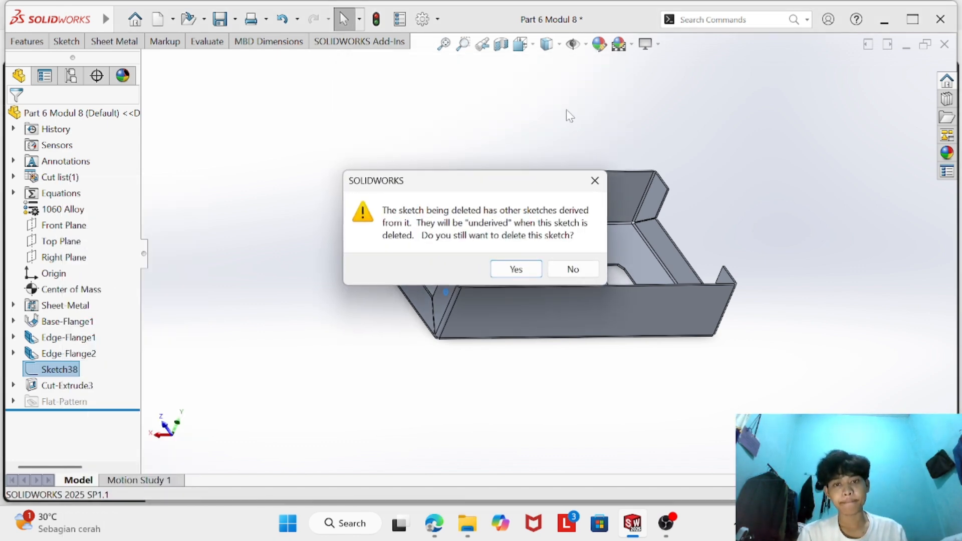
pyautogui.click(511, 269)
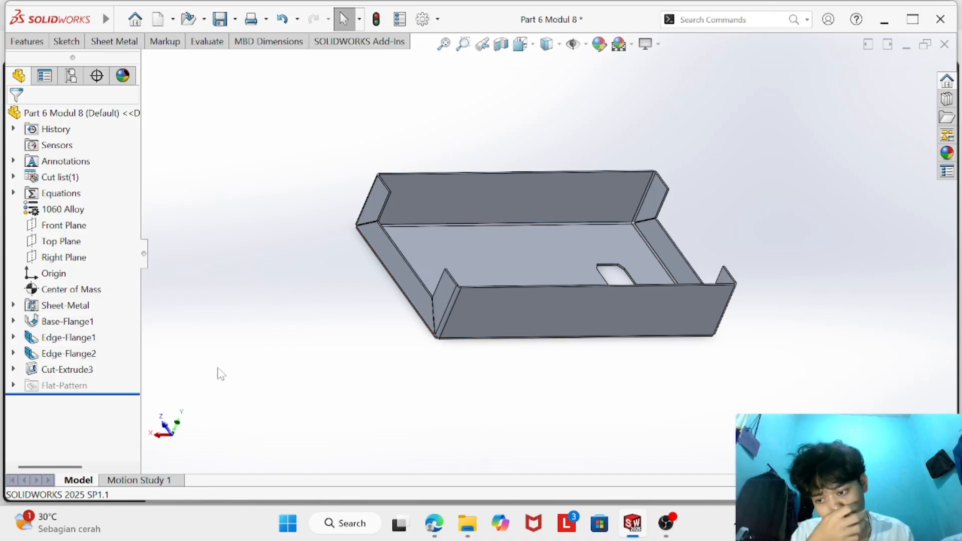
# - Examine Question 6's requirements and dimensioned hem drawings in the CSWP Sheet Metal PDF
pyautogui.scroll(-4, 355, 341)
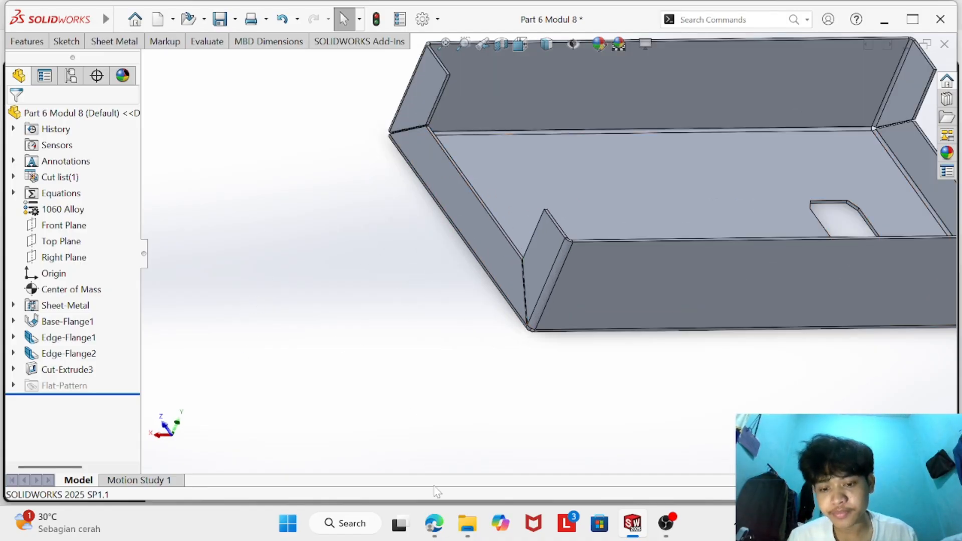
pyautogui.click(434, 523)
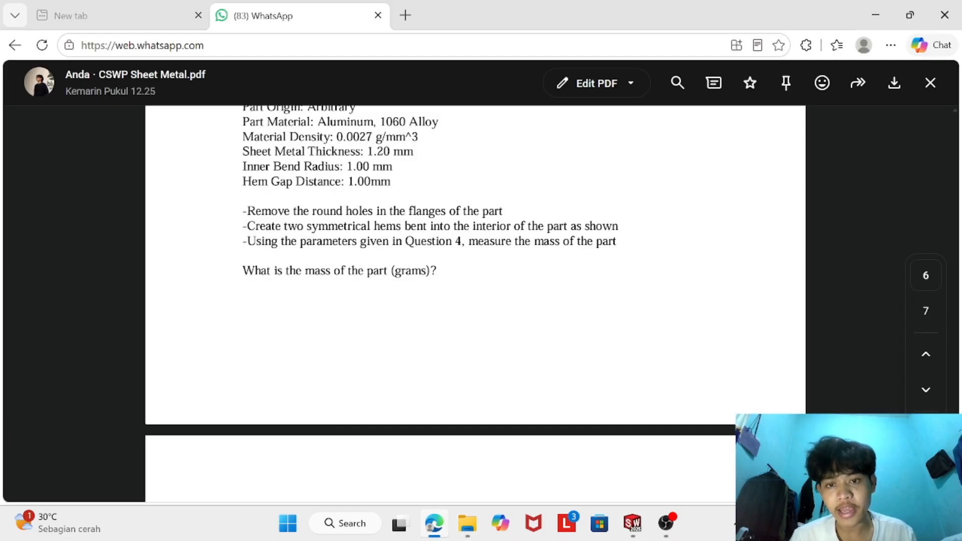
pyautogui.click(632, 523)
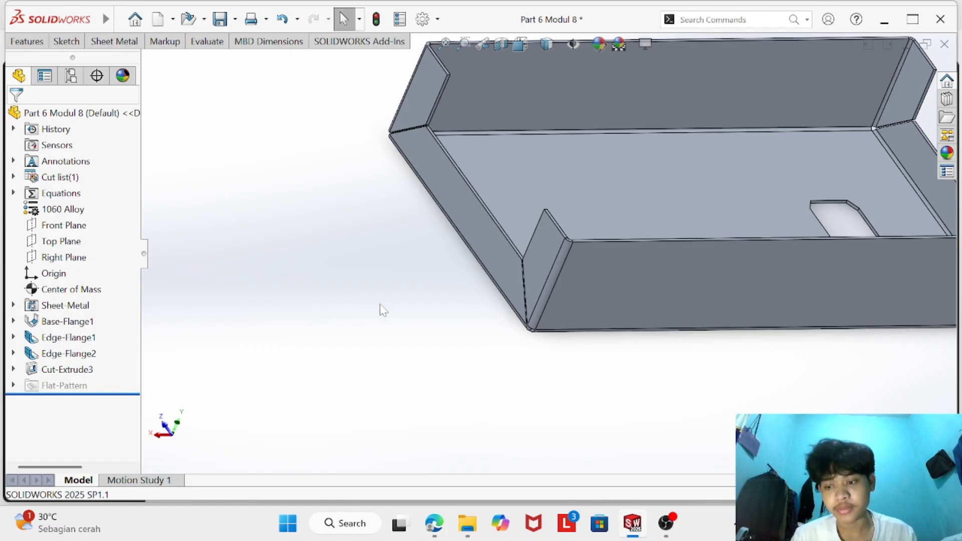
pyautogui.click(433, 523)
pyautogui.scroll(10, 457, 322)
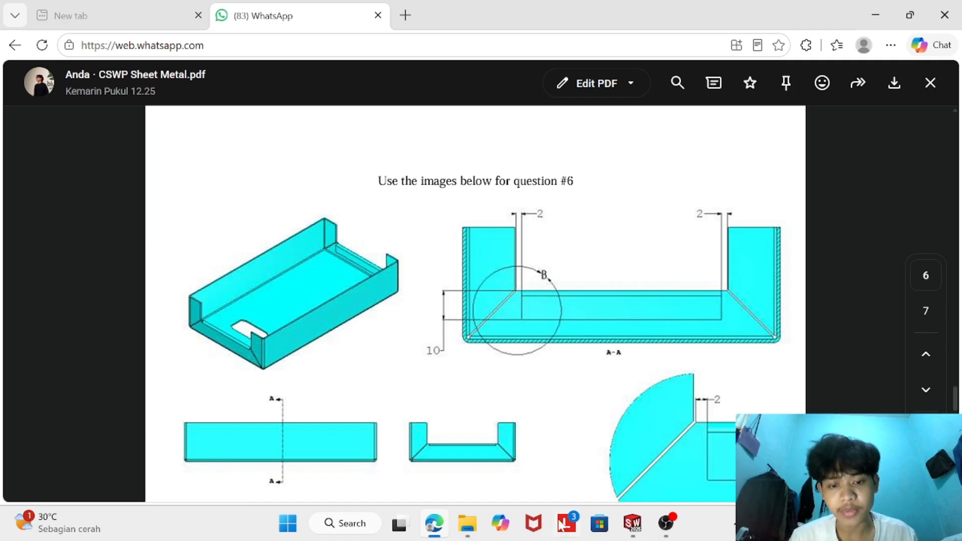
pyautogui.click(632, 523)
pyautogui.click(132, 43)
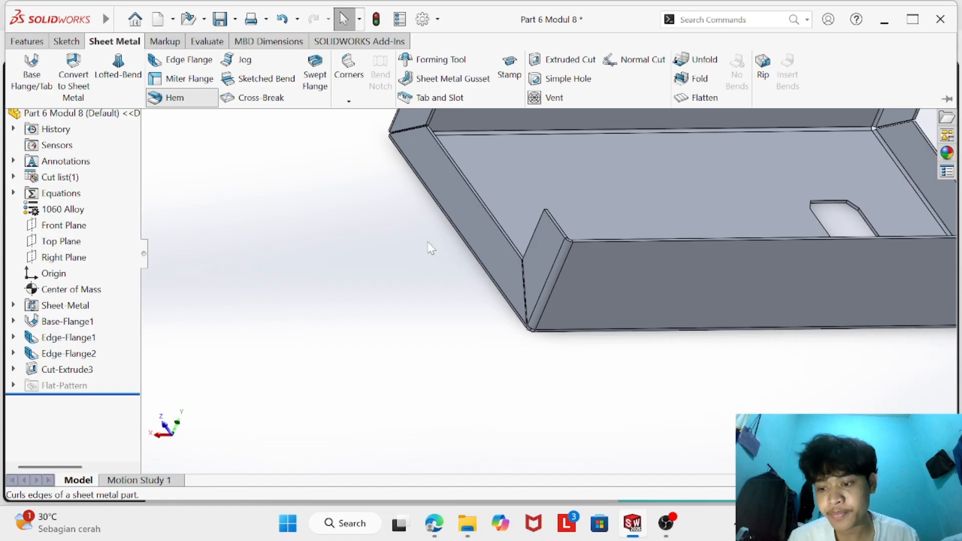
pyautogui.scroll(-2, 614, 188)
pyautogui.scroll(4, 614, 188)
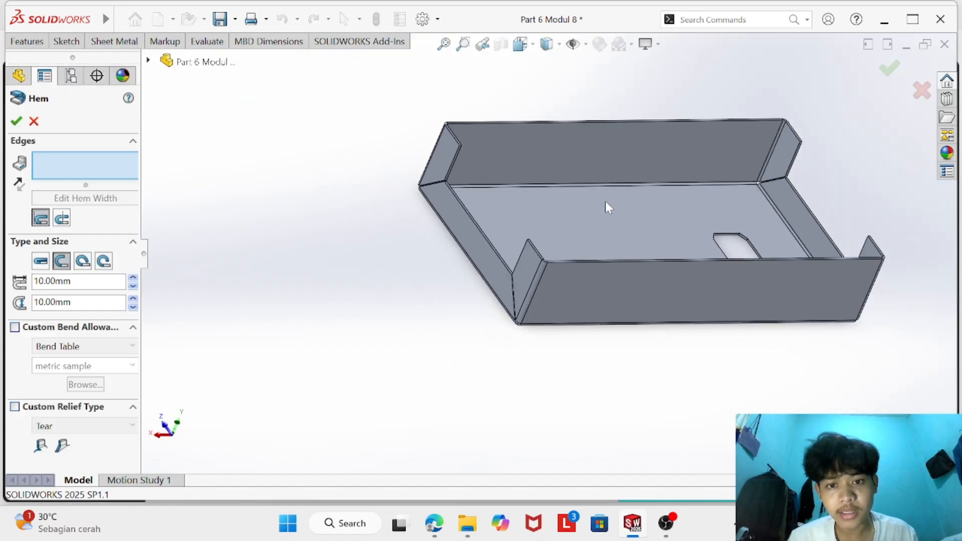
pyautogui.scroll(-3, 606, 202)
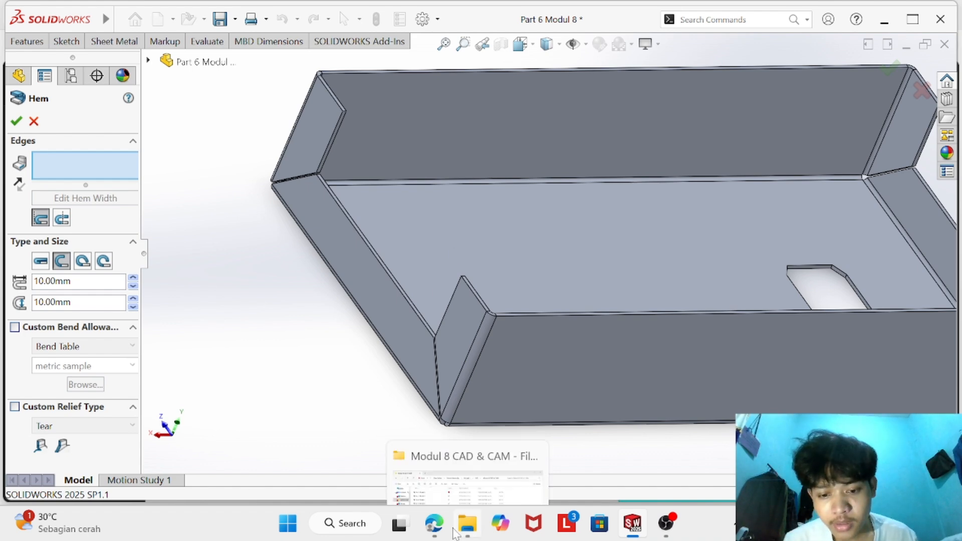
pyautogui.click(435, 523)
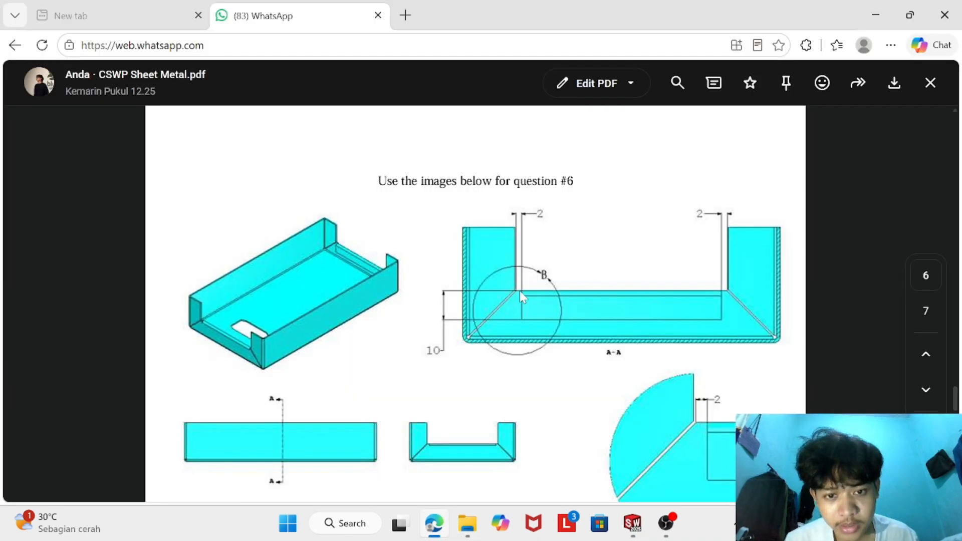
pyautogui.moveTo(630, 526)
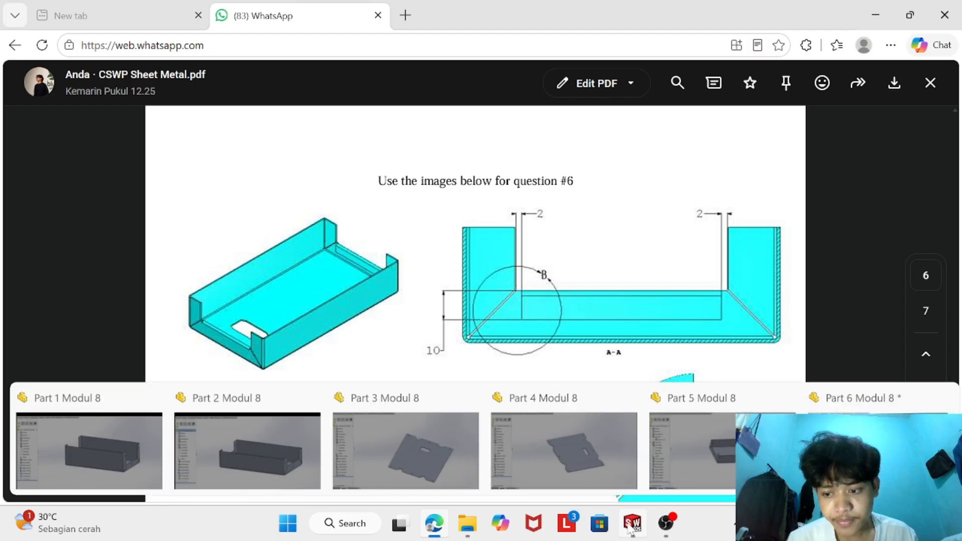
pyautogui.click(631, 526)
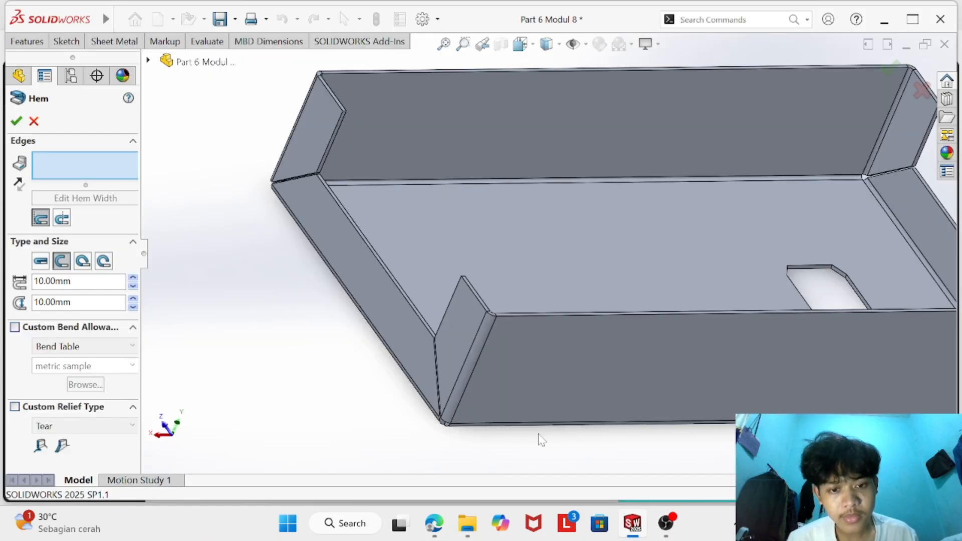
pyautogui.click(393, 278)
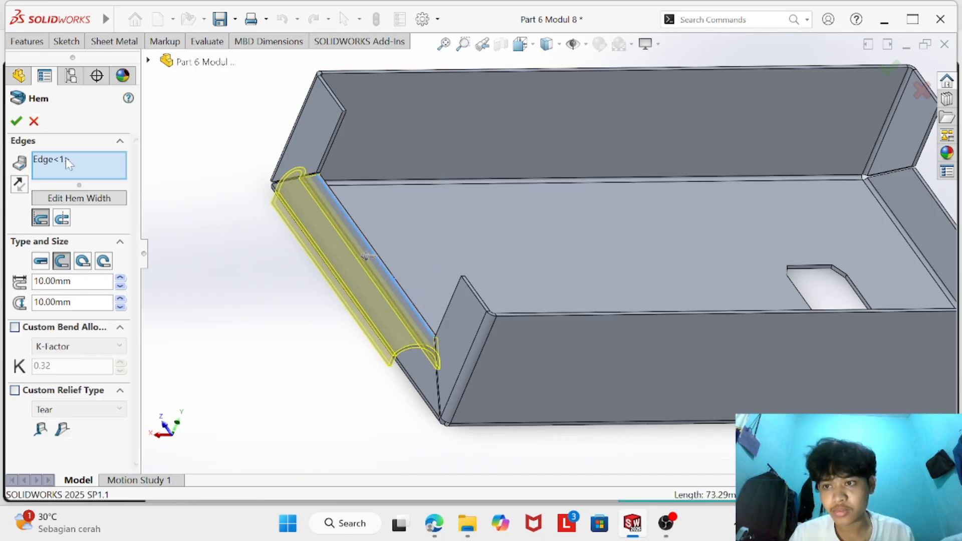
pyautogui.click(34, 121)
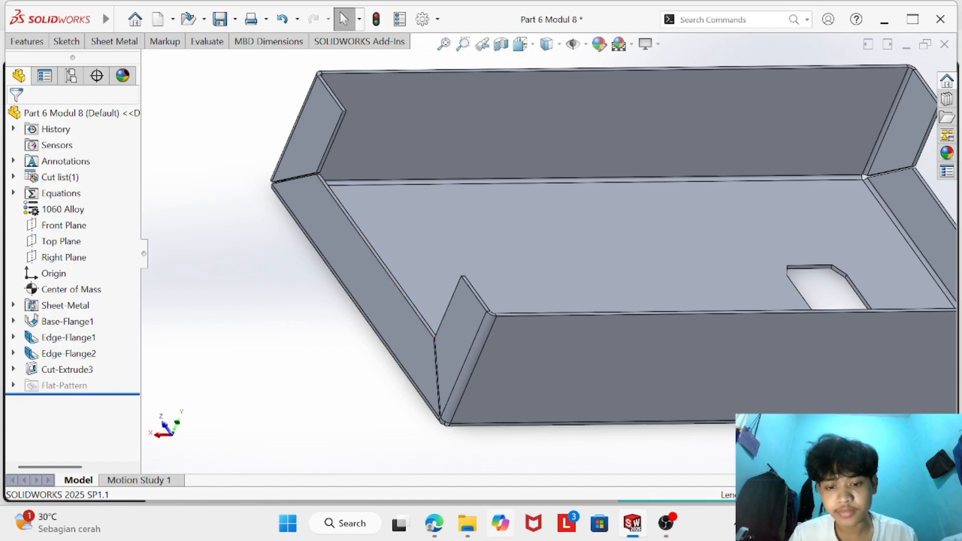
# - Reread Question 6's sheet metal parameters and hem instructions in the CSWP Sheet Metal PDF
pyautogui.click(434, 523)
pyautogui.scroll(-6, 428, 357)
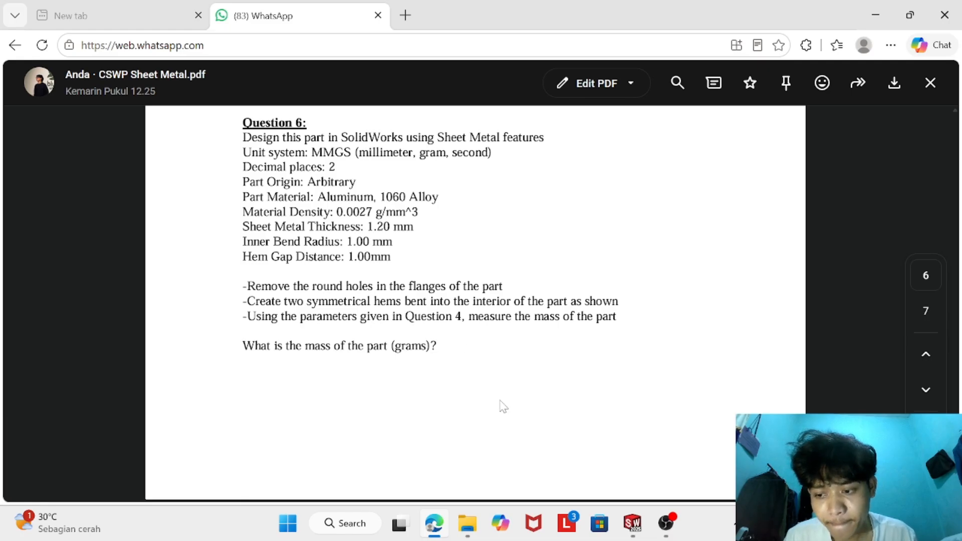
# - Switch to SOLIDWORKS and start a Hem on the inner lip edge of the end flange opposite the rectangular cutout's end
pyautogui.click(632, 523)
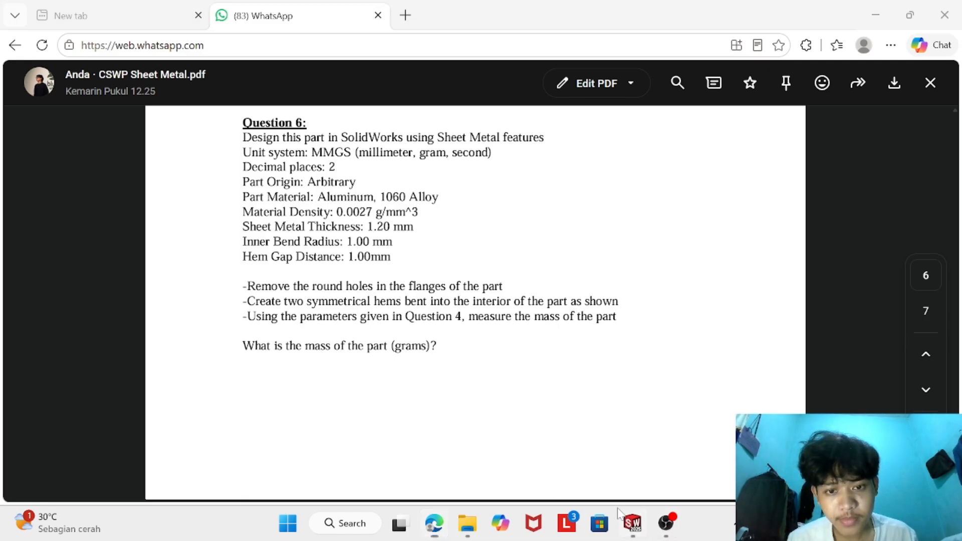
pyautogui.click(114, 41)
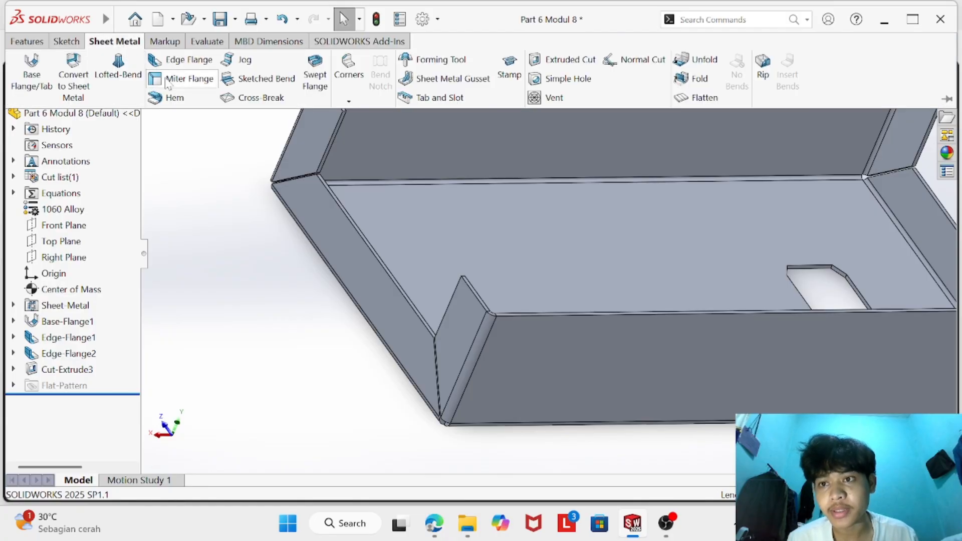
pyautogui.click(160, 95)
pyautogui.scroll(-5, 333, 245)
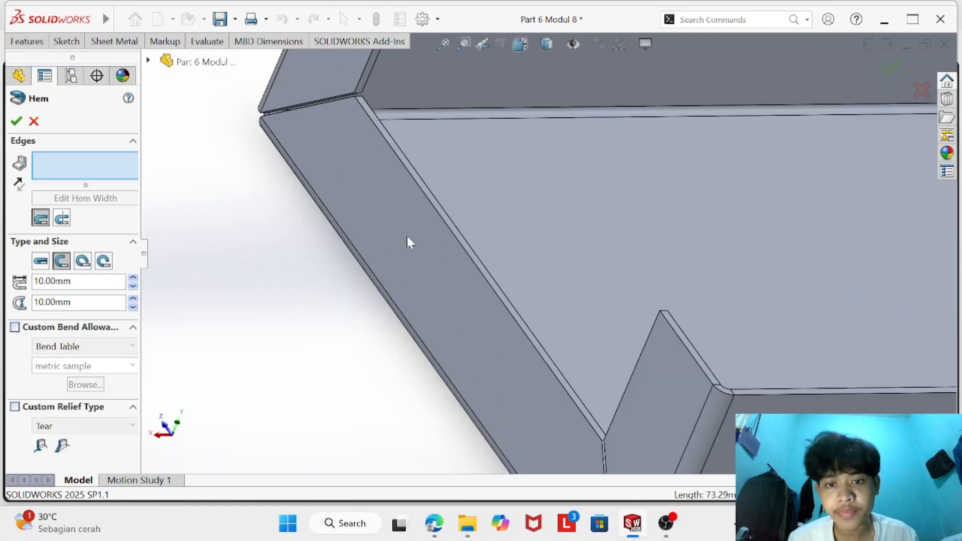
pyautogui.click(461, 233)
pyautogui.scroll(3, 312, 269)
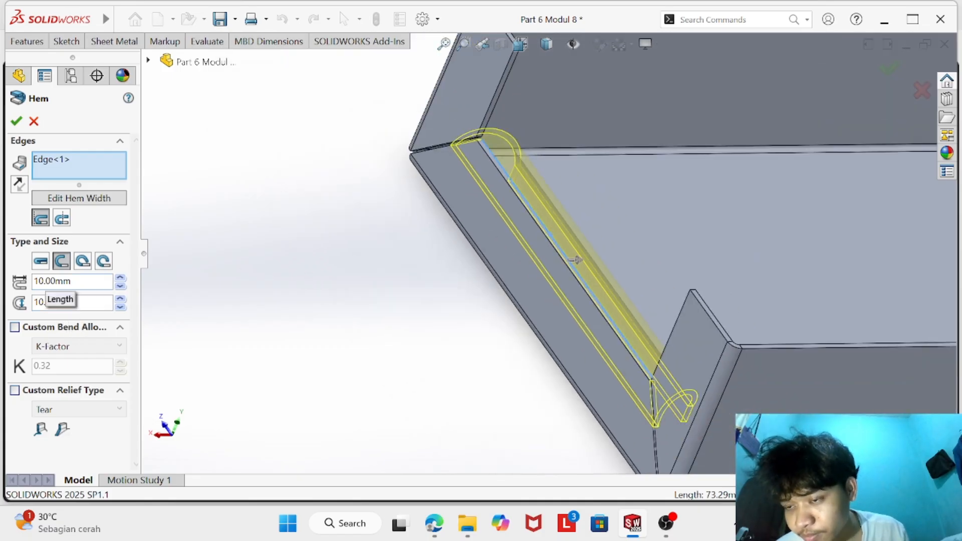
# - Set the open hem's gap distance to 1 mm with a 10 mm length and create it
pyautogui.click(46, 281)
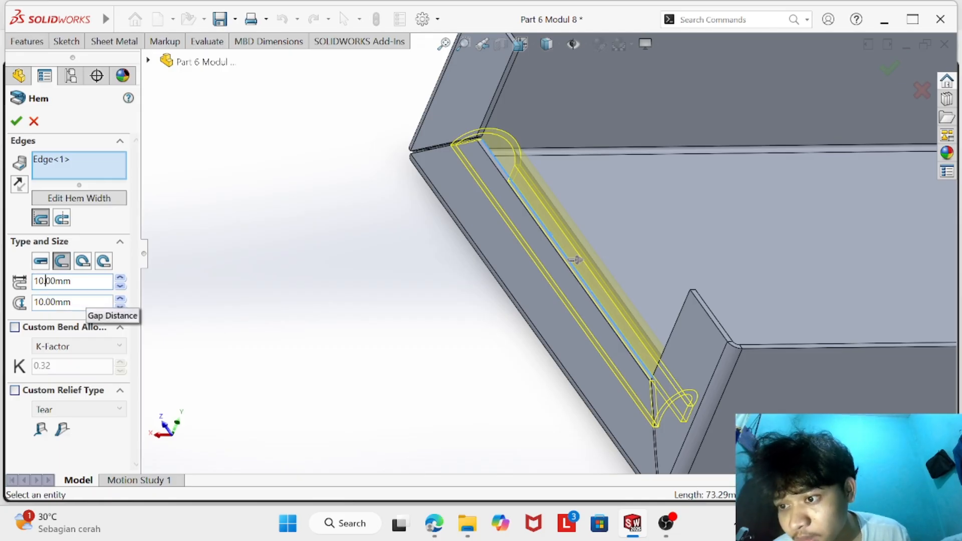
pyautogui.click(46, 302)
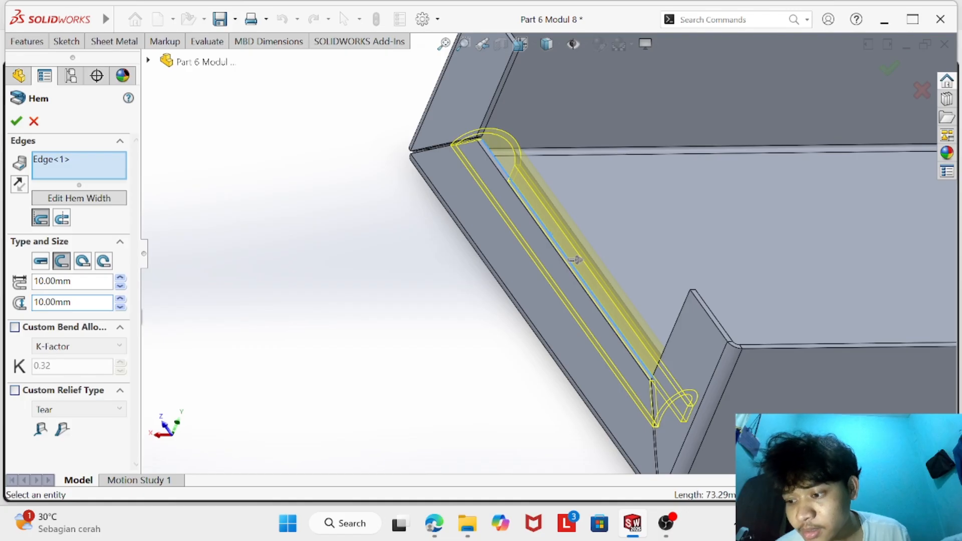
pyautogui.press('BackSpace')
pyautogui.press('BackSpace')
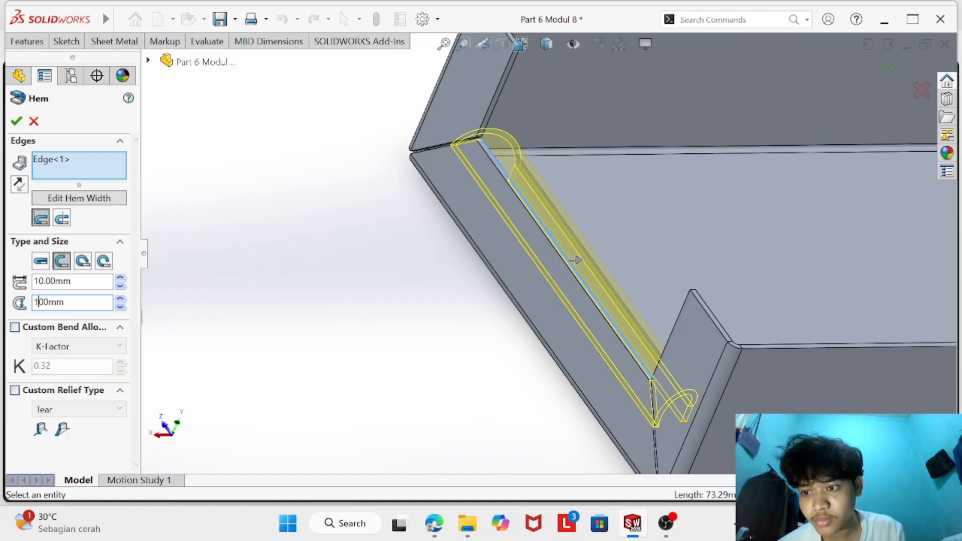
pyautogui.write('.')
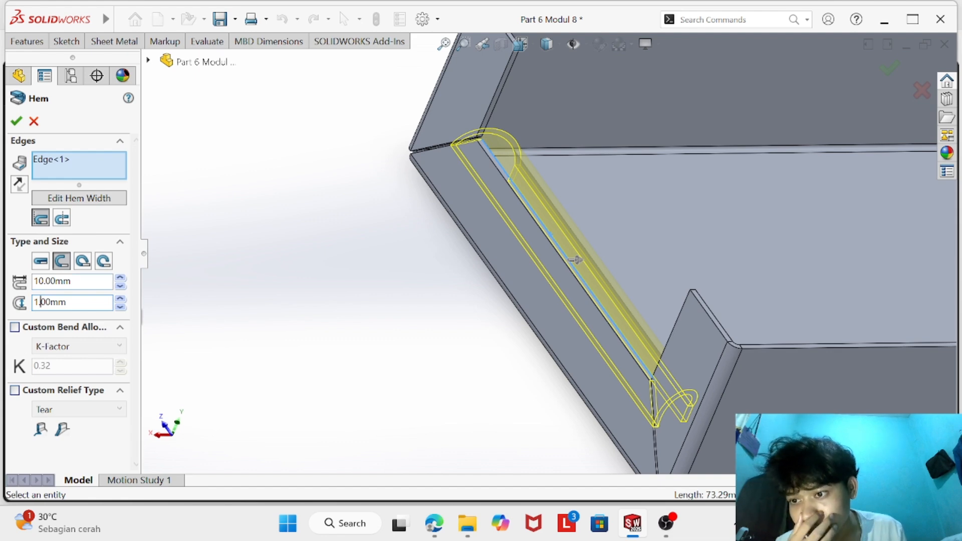
pyautogui.click(39, 281)
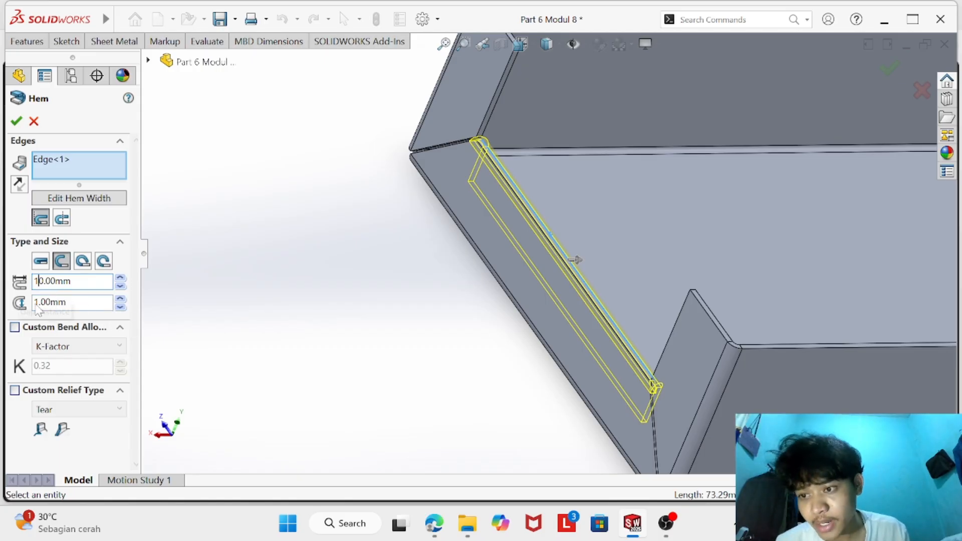
pyautogui.scroll(2, 449, 318)
pyautogui.moveTo(452, 324); pyautogui.dragTo(451, 277, button='middle')
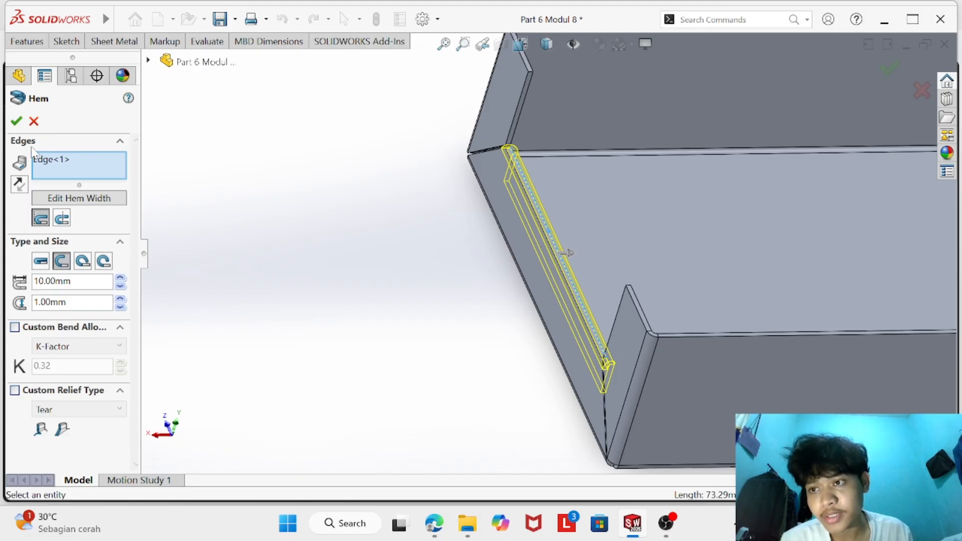
pyautogui.click(16, 121)
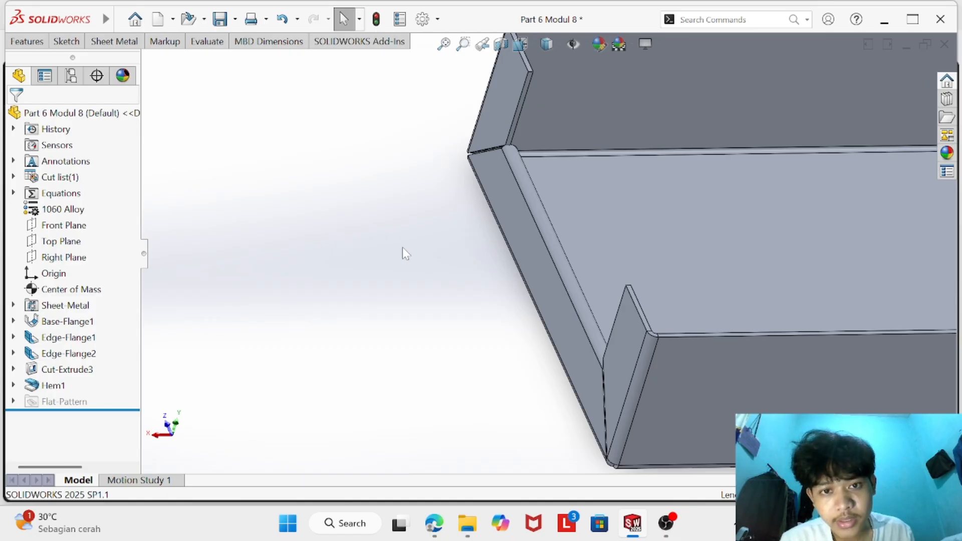
# - Inspect the new hem and the opposite end flange of the folded part
pyautogui.scroll(2, 401, 247)
pyautogui.scroll(-2, 408, 242)
pyautogui.scroll(4, 408, 240)
pyautogui.scroll(-2, 742, 259)
pyautogui.scroll(4, 766, 260)
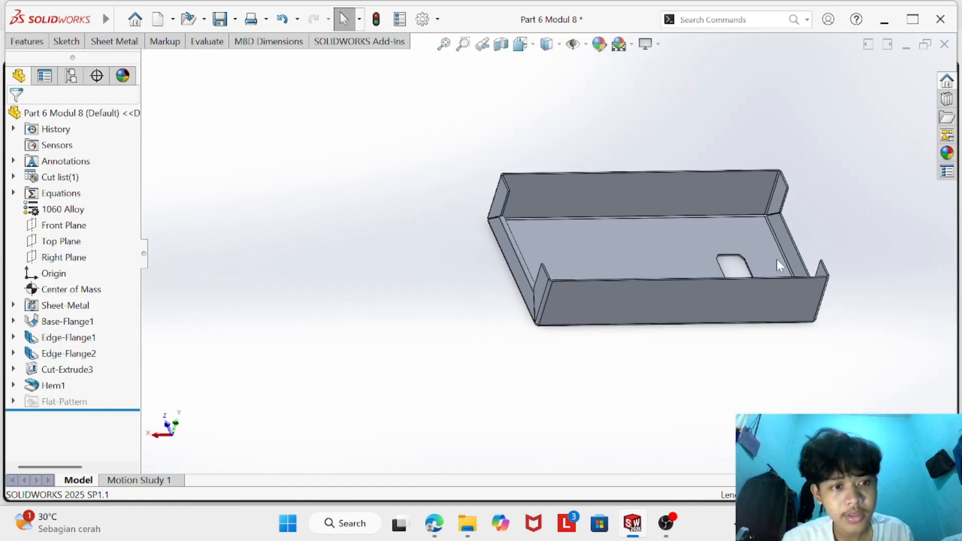
pyautogui.scroll(-3, 774, 262)
pyautogui.scroll(-1, 684, 380)
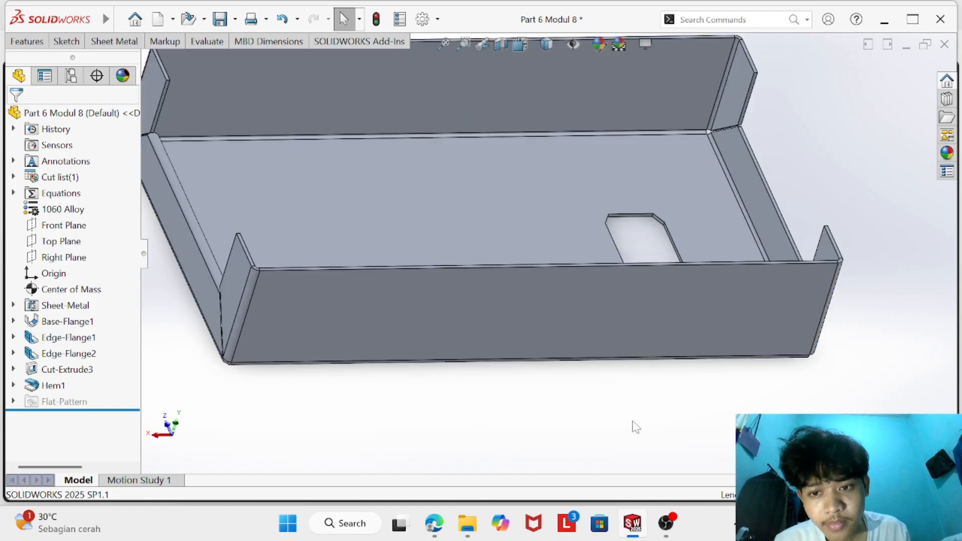
pyautogui.moveTo(636, 426)
pyautogui.mouseDown(button='middle')
pyautogui.moveTo(569, 434)
pyautogui.moveTo(650, 423)
pyautogui.moveTo(638, 420)
pyautogui.mouseUp(button='middle')
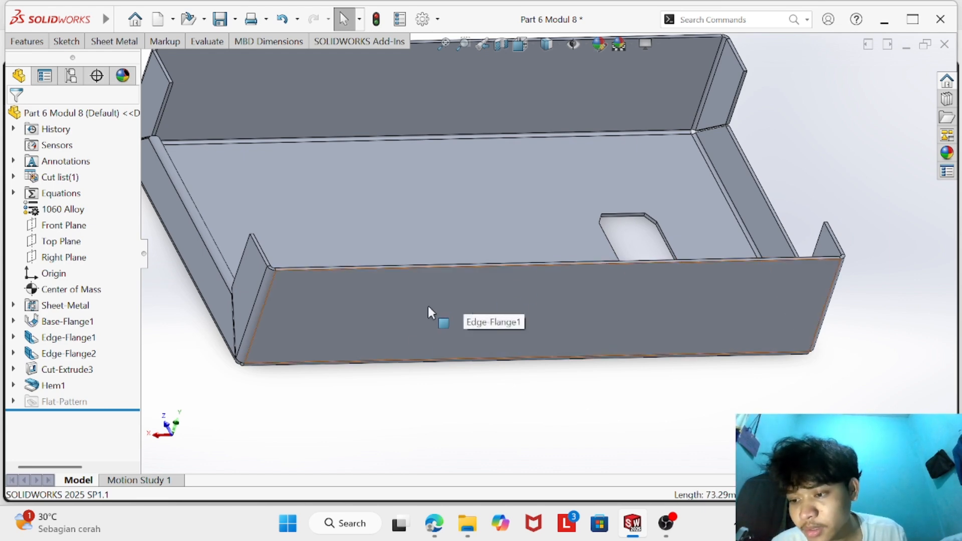
pyautogui.scroll(4, 293, 265)
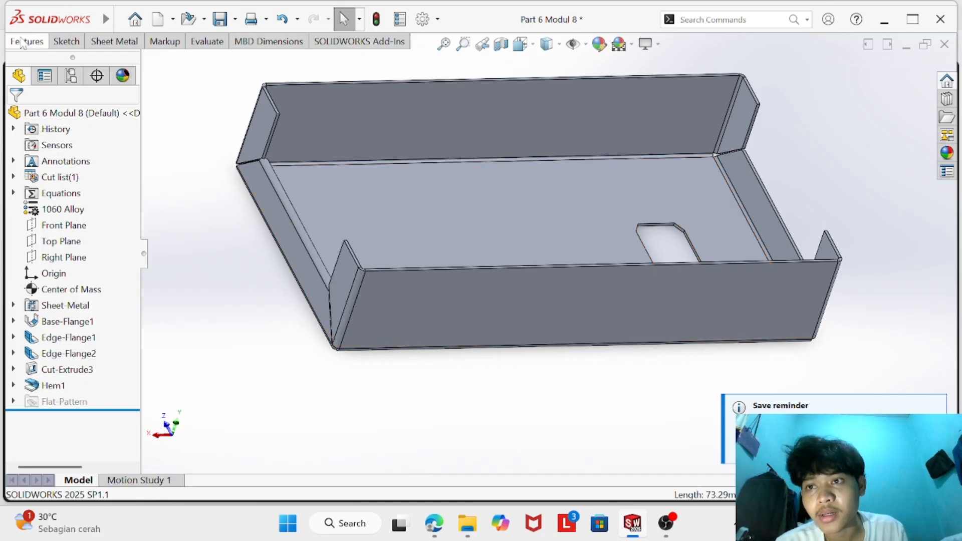
# - Mirror the Hem1 feature about the Right Plane onto the opposite end flange
pyautogui.click(27, 41)
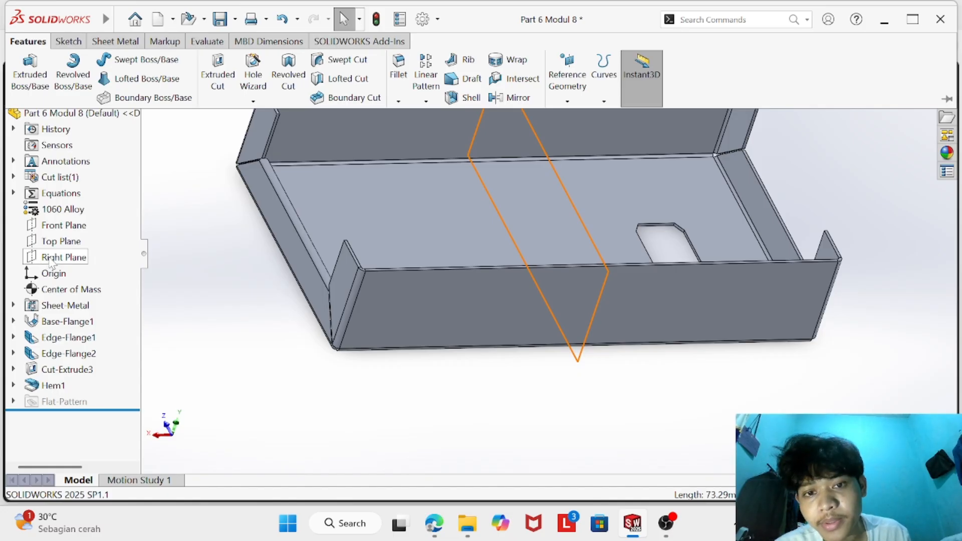
pyautogui.click(51, 258)
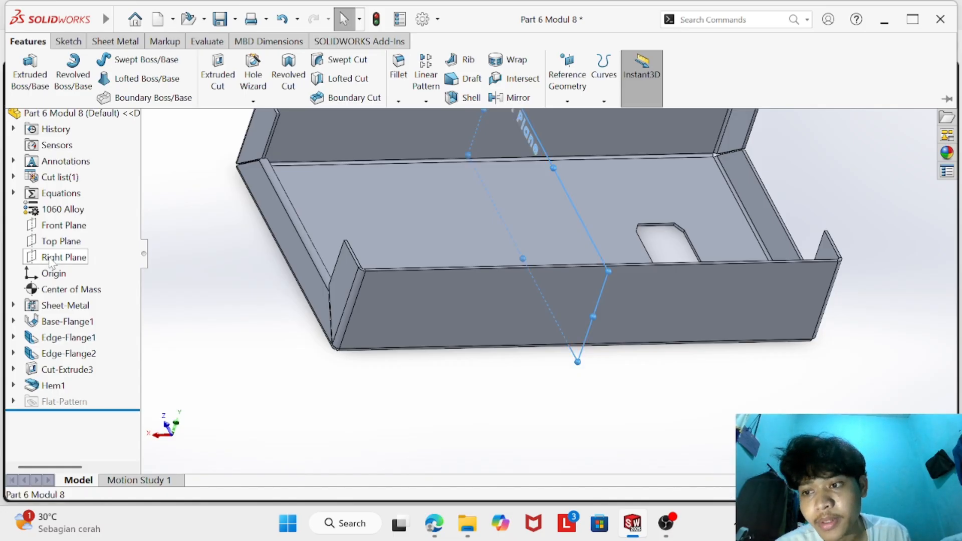
pyautogui.click(506, 100)
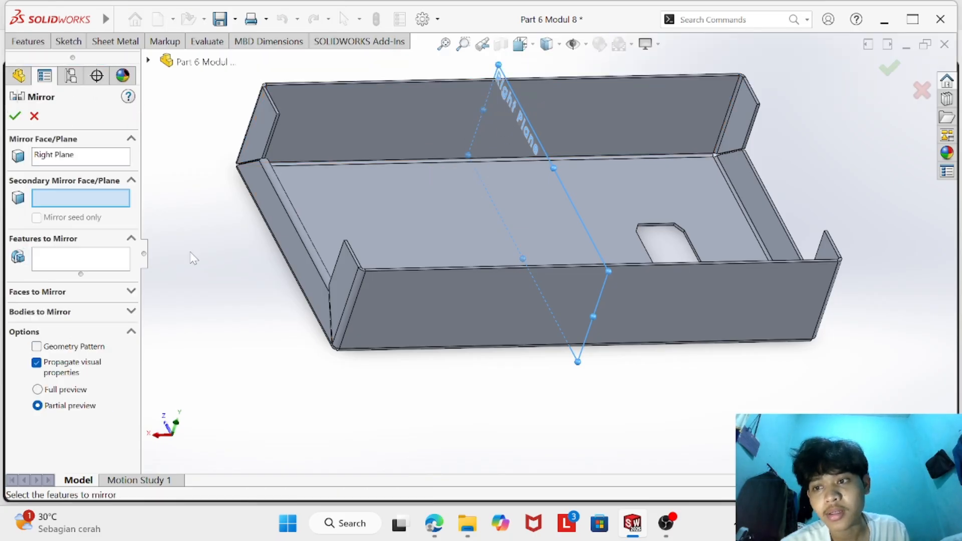
pyautogui.click(93, 262)
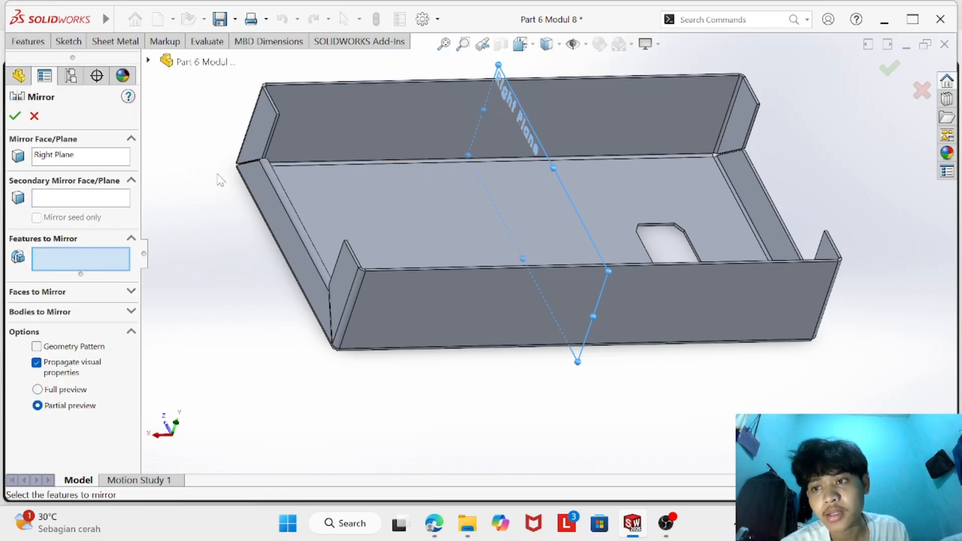
pyautogui.click(79, 196)
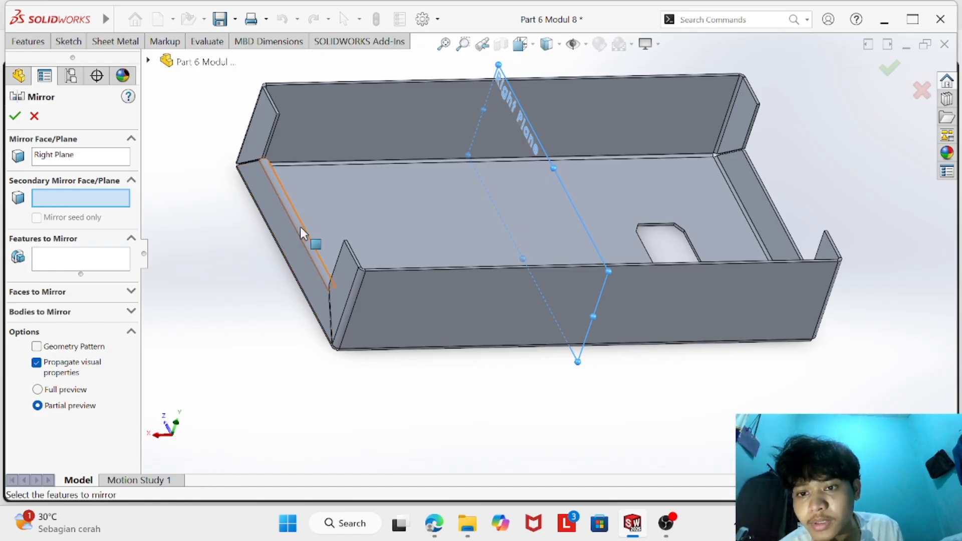
pyautogui.click(93, 262)
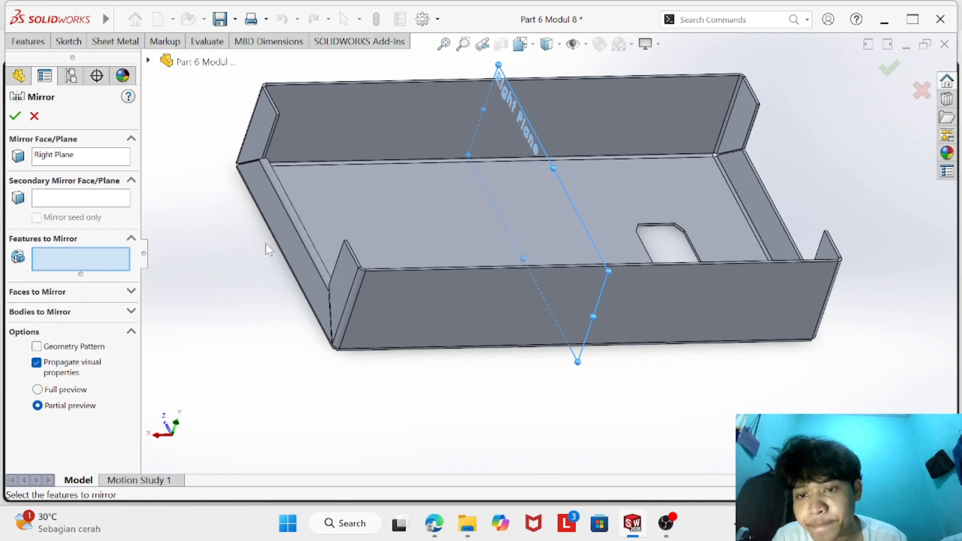
pyautogui.click(299, 238)
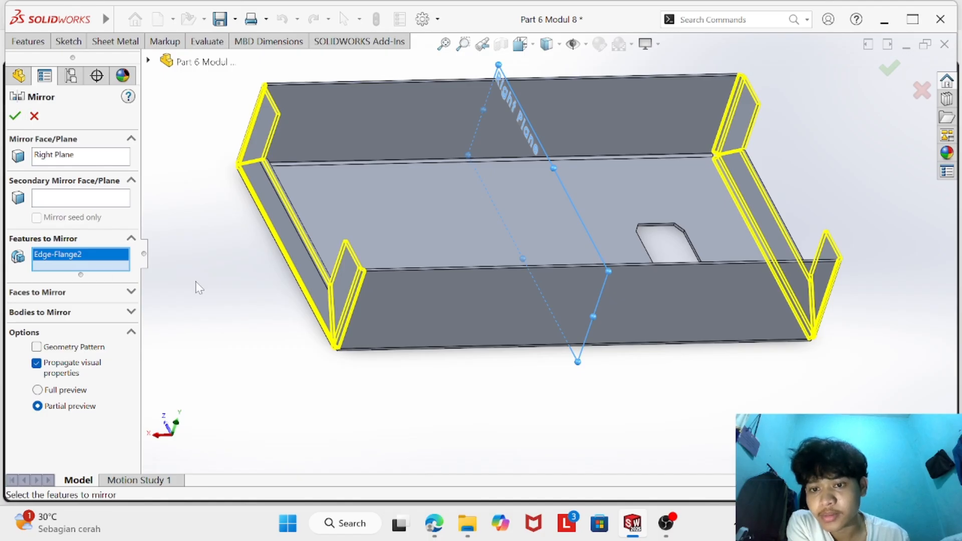
pyautogui.rightClick(120, 256)
pyautogui.click(162, 283)
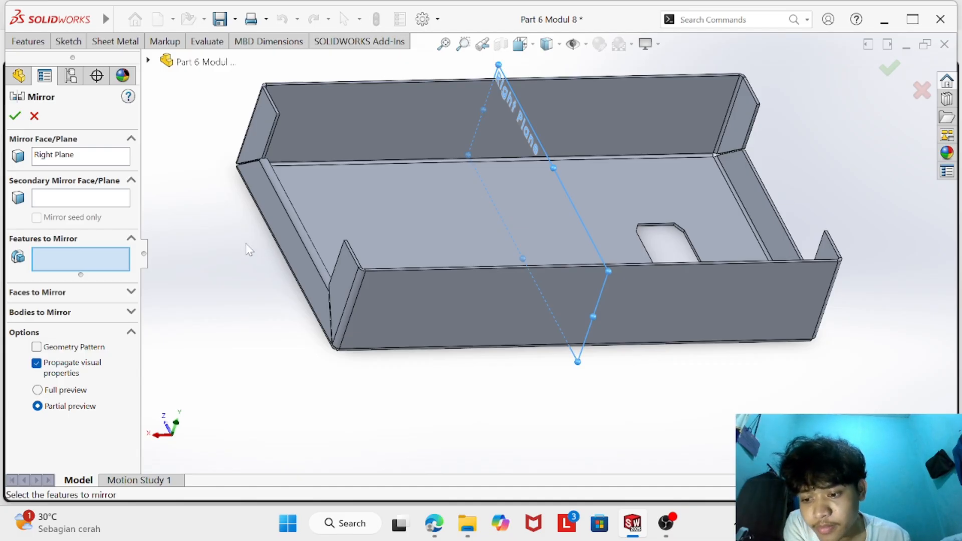
pyautogui.moveTo(249, 250); pyautogui.dragTo(273, 230, button='middle')
pyautogui.click(286, 230)
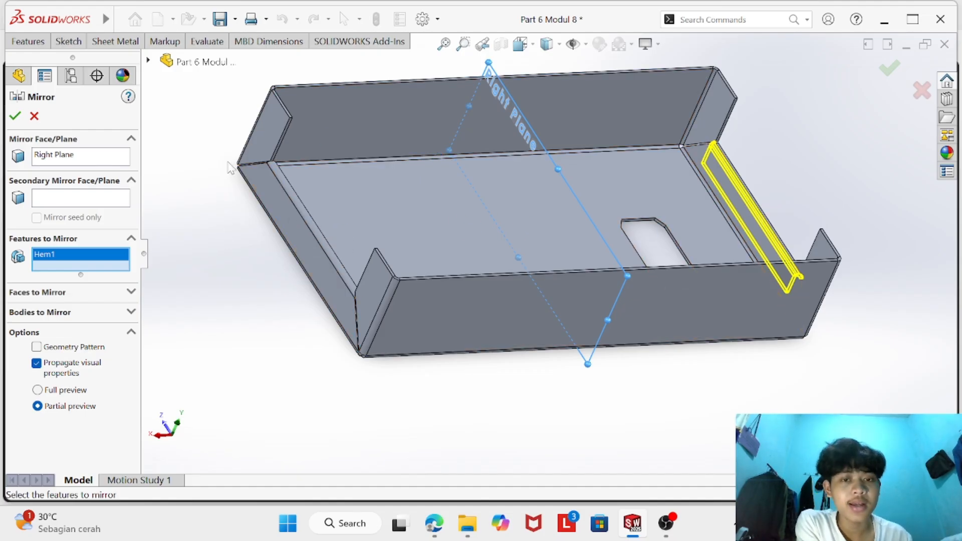
pyautogui.click(15, 116)
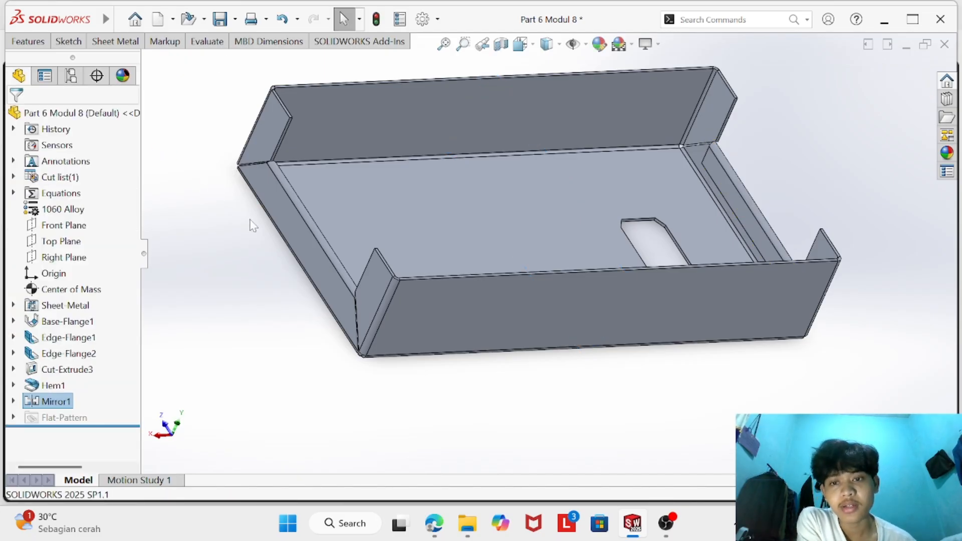
pyautogui.rightClick(50, 386)
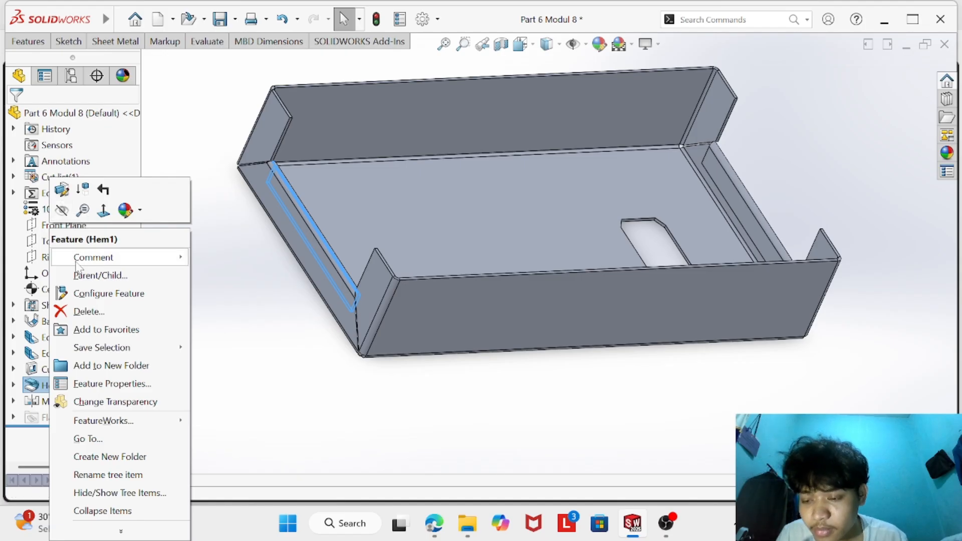
pyautogui.moveTo(76, 263)
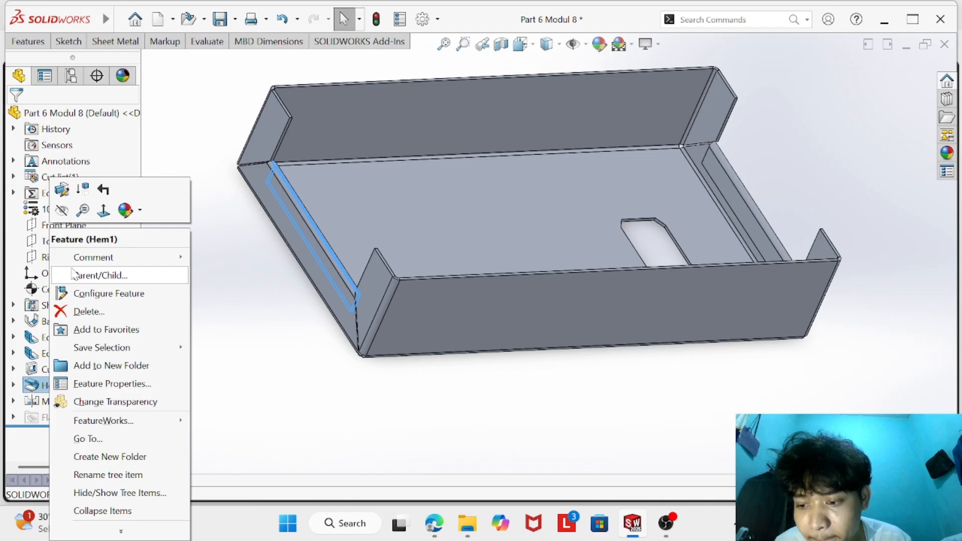
pyautogui.click(62, 189)
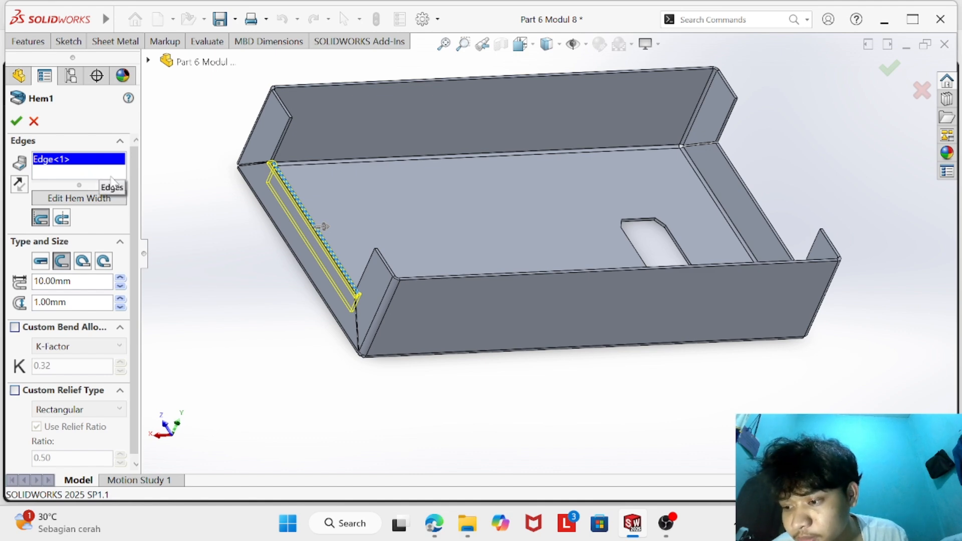
pyautogui.click(91, 201)
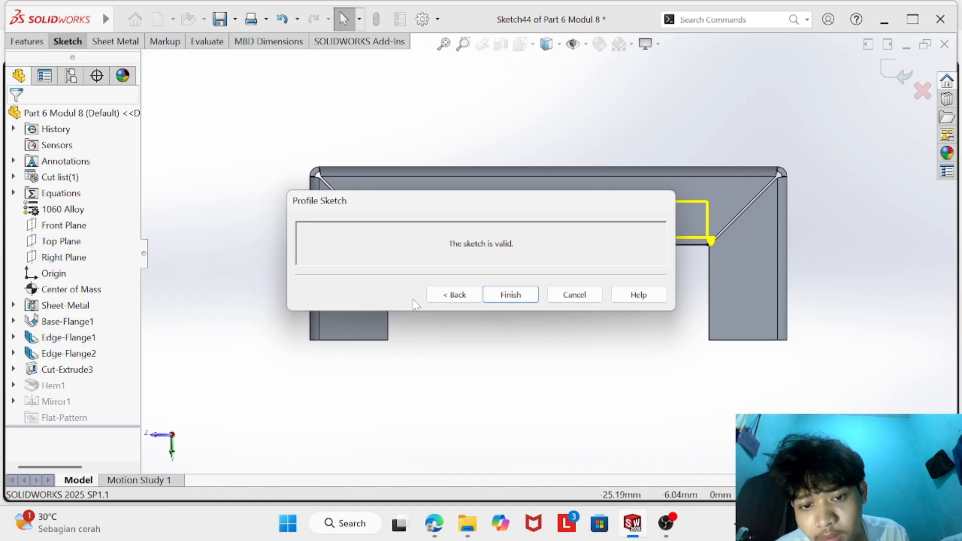
pyautogui.click(462, 337)
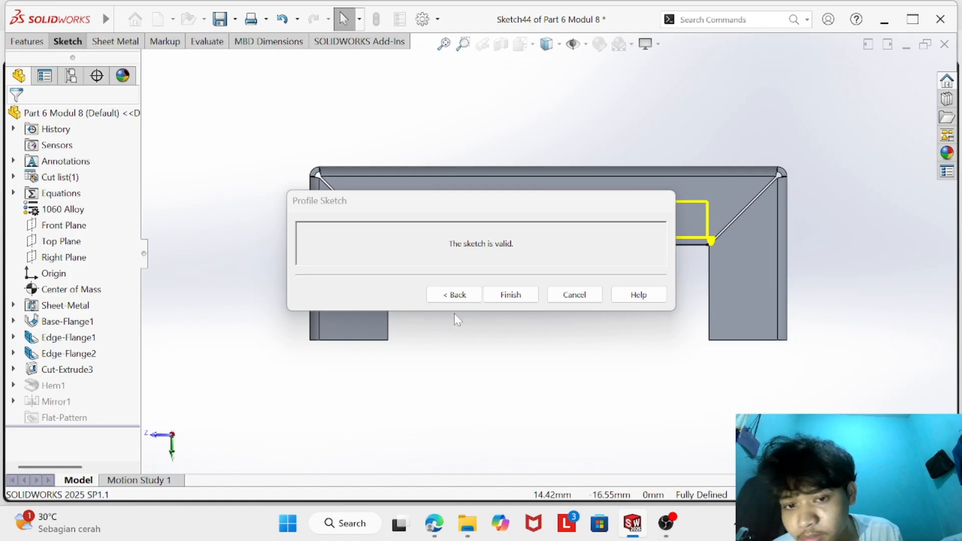
pyautogui.click(438, 228)
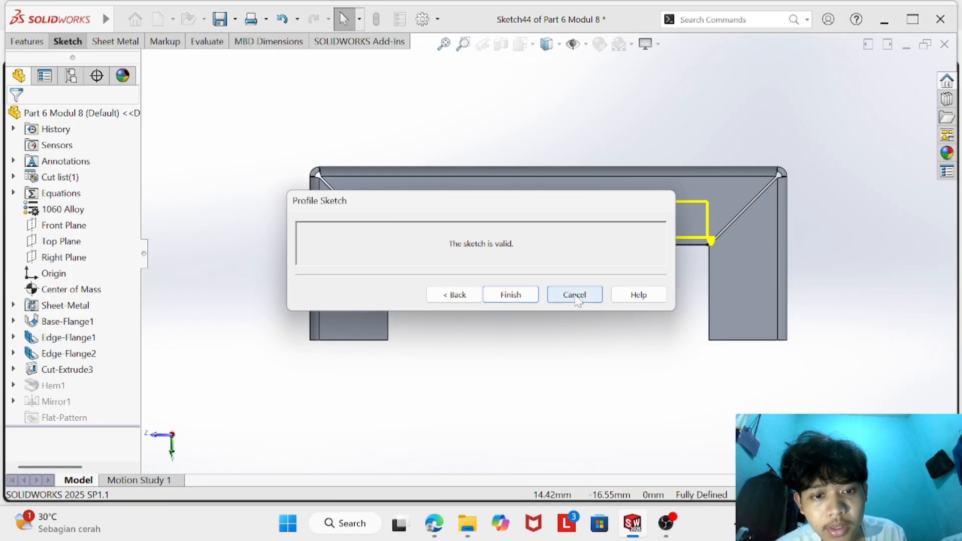
pyautogui.click(477, 332)
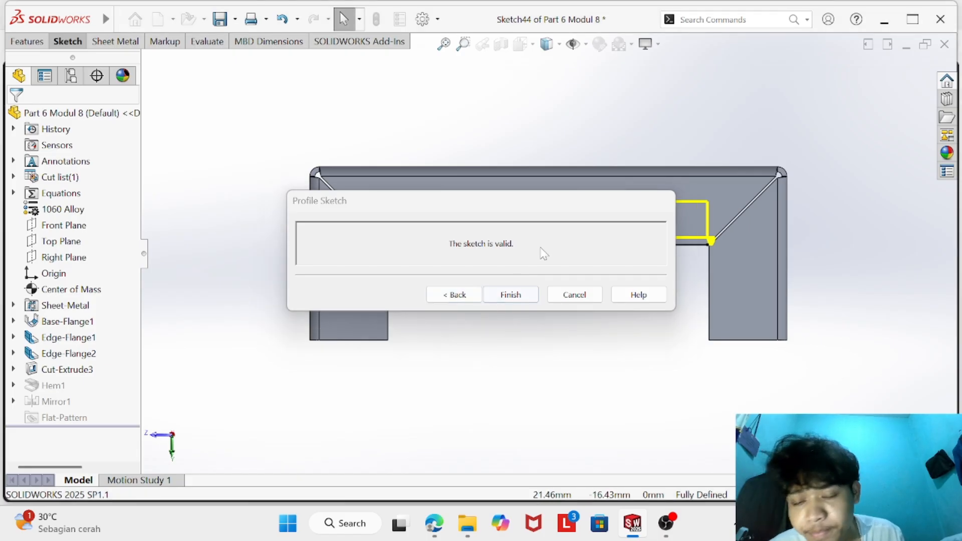
pyautogui.click(571, 280)
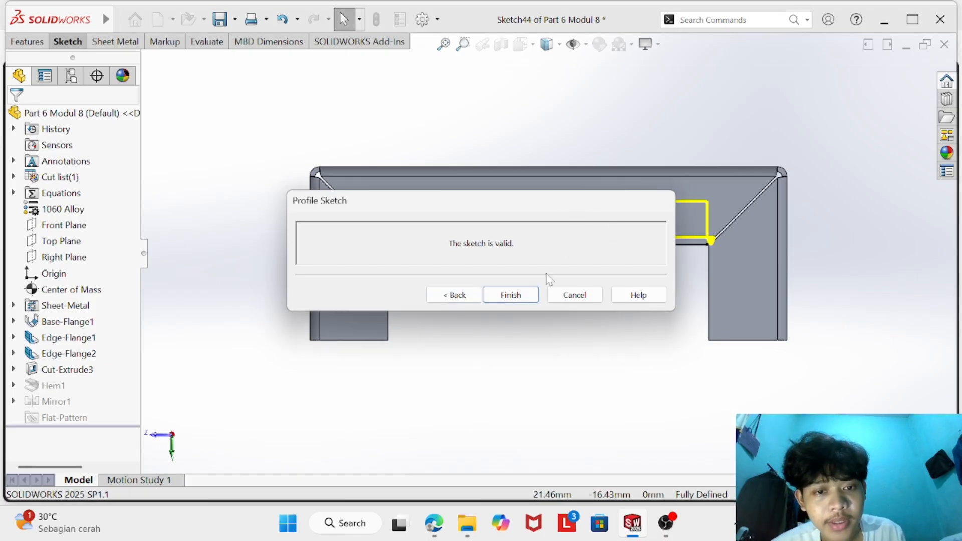
pyautogui.click(453, 294)
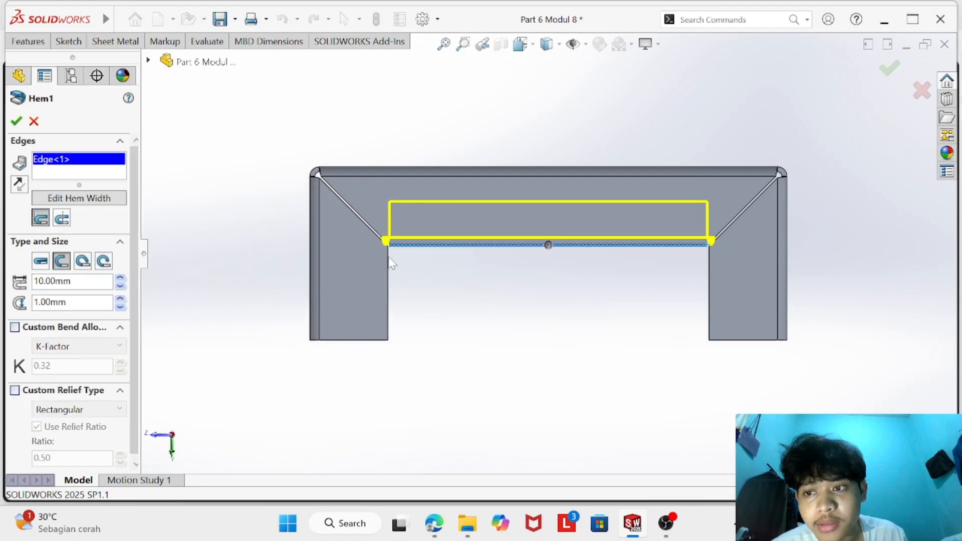
# - Examine how the Hem1 preview meets the mitred corner of the end flange, then close the hem with its settings kept
pyautogui.scroll(-5, 412, 245)
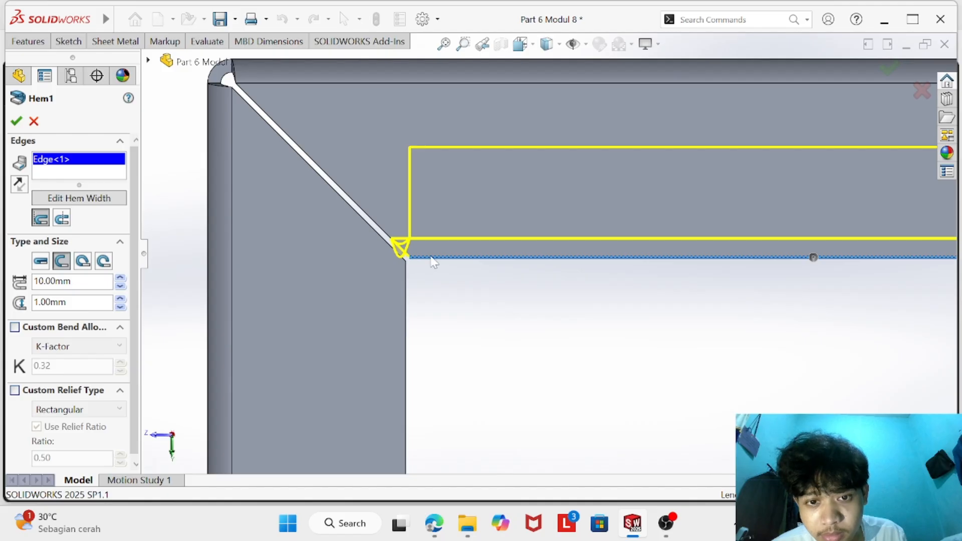
pyautogui.scroll(-2, 436, 253)
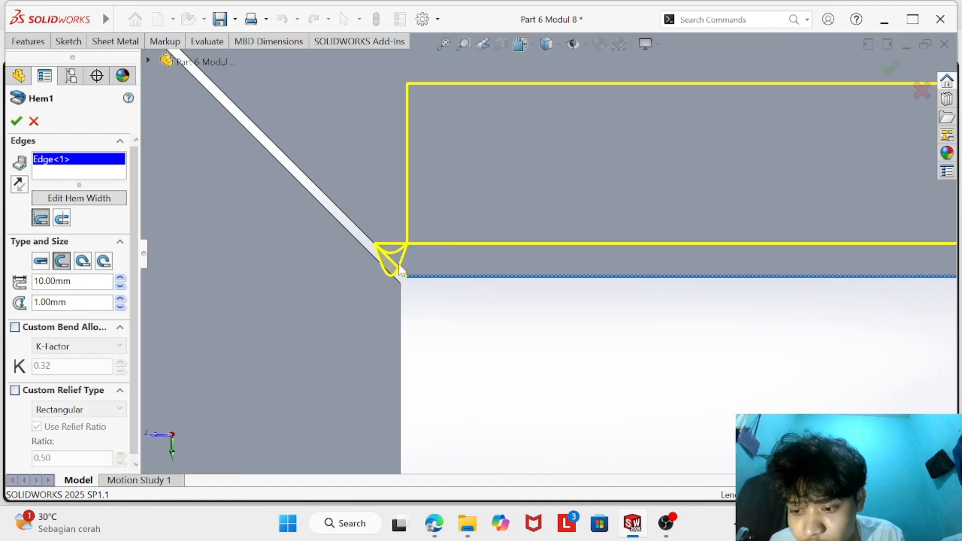
pyautogui.scroll(-2, 397, 271)
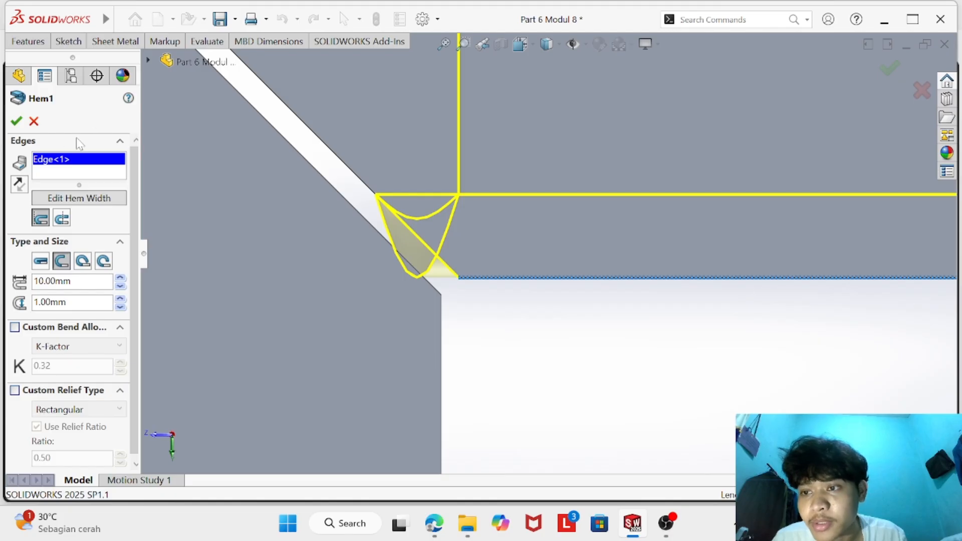
pyautogui.click(17, 121)
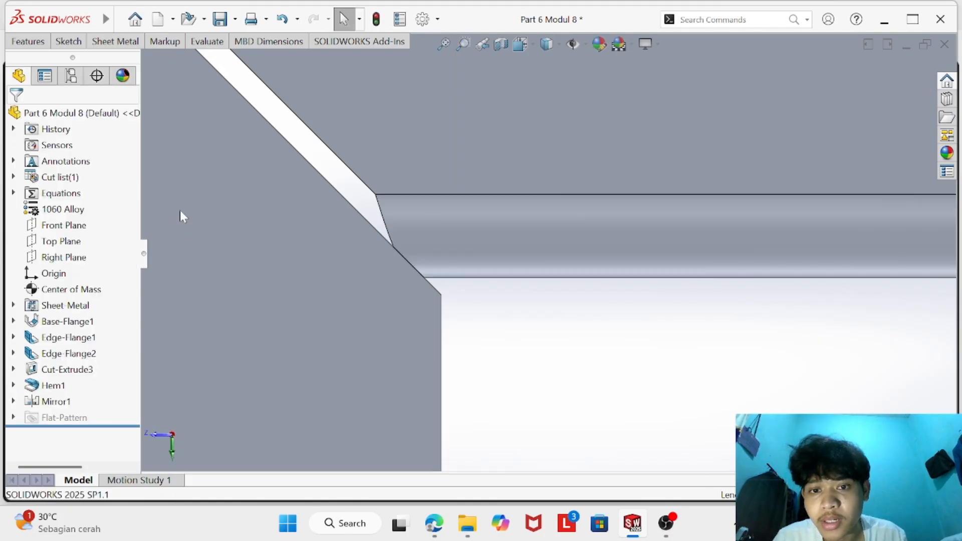
pyautogui.click(52, 386)
pyautogui.click(78, 370)
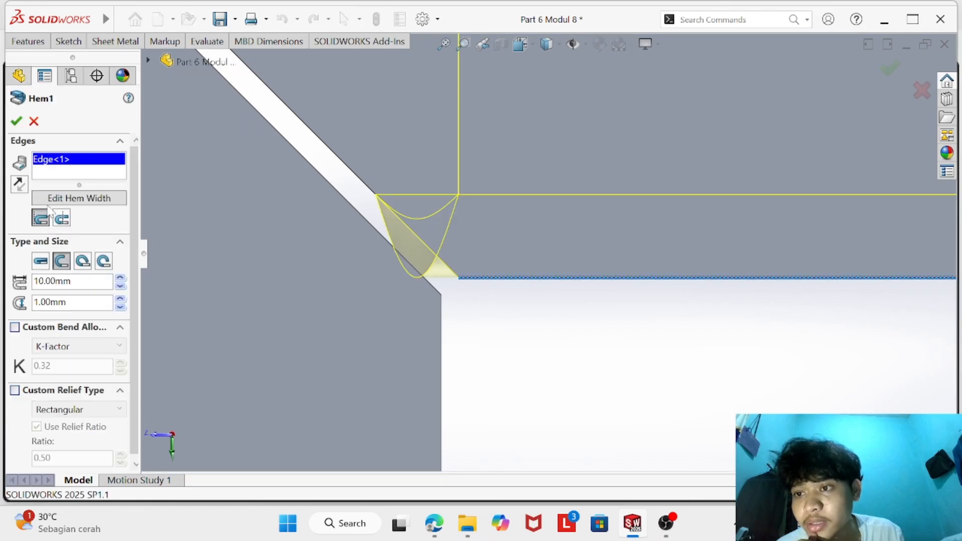
pyautogui.click(59, 200)
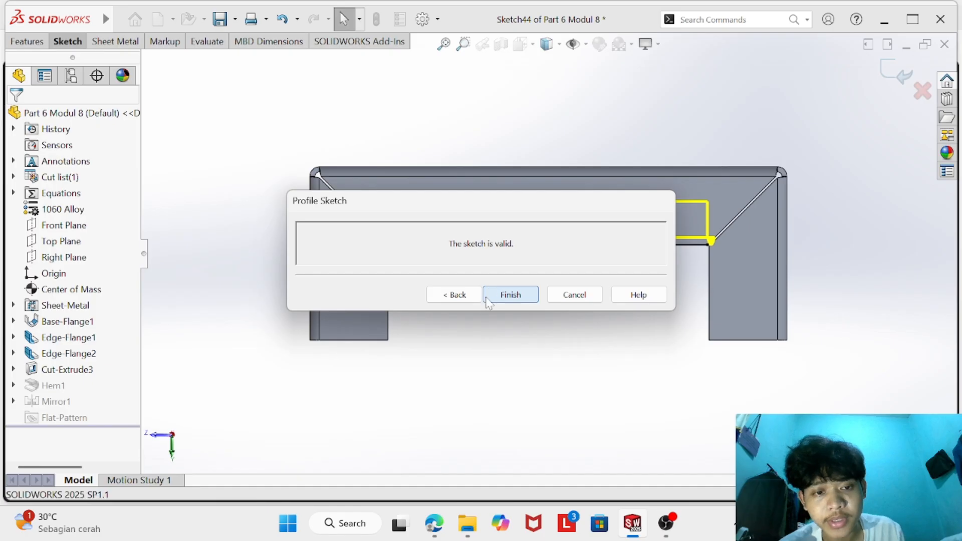
pyautogui.click(511, 295)
pyautogui.scroll(-5, 383, 266)
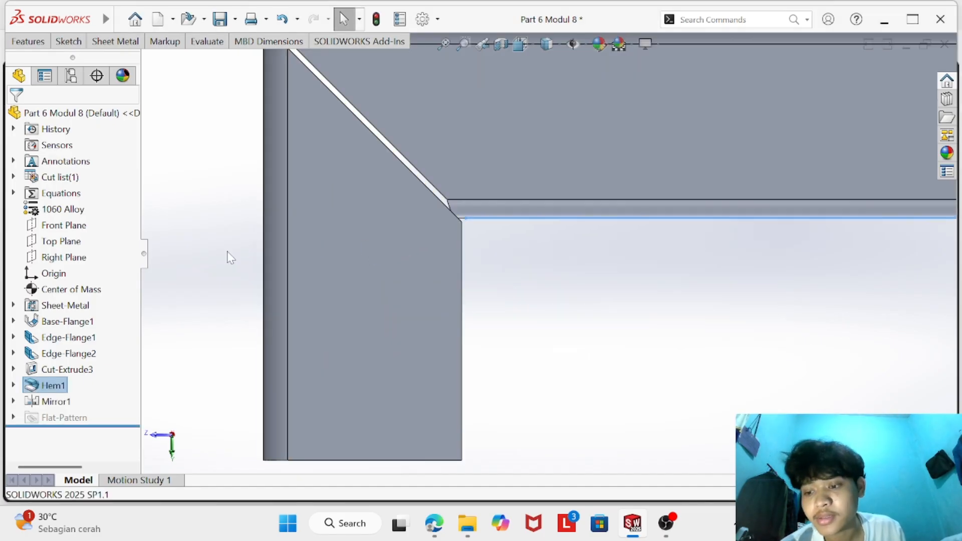
# - Edit Hem1's width profile and move the profile line's endpoint at the sketch origin along the flange edge to about 2.16 mm from the corner
pyautogui.rightClick(50, 386)
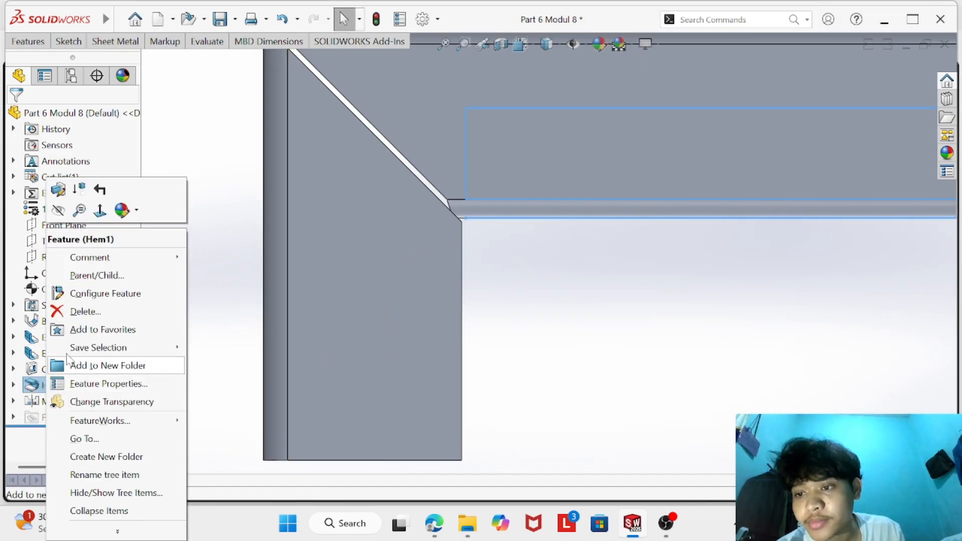
pyautogui.click(60, 190)
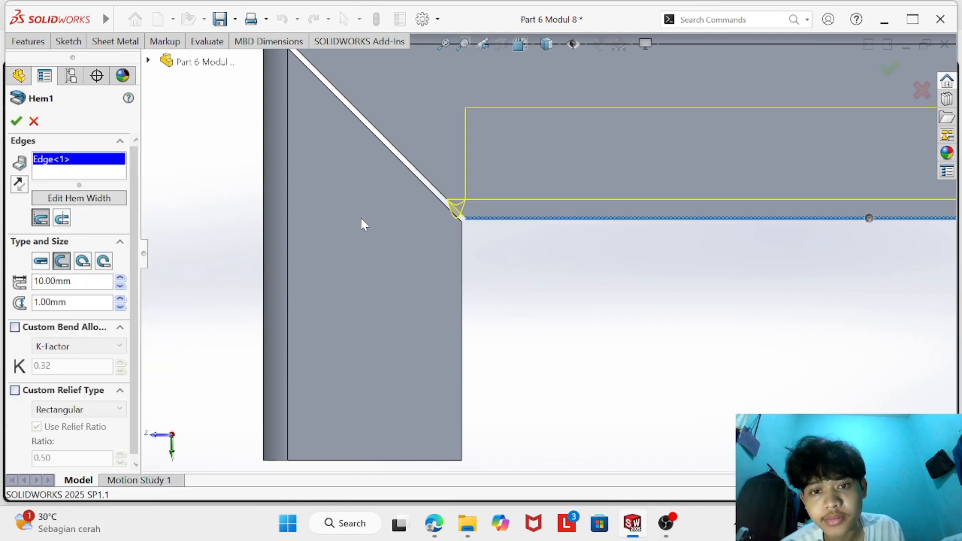
pyautogui.click(83, 198)
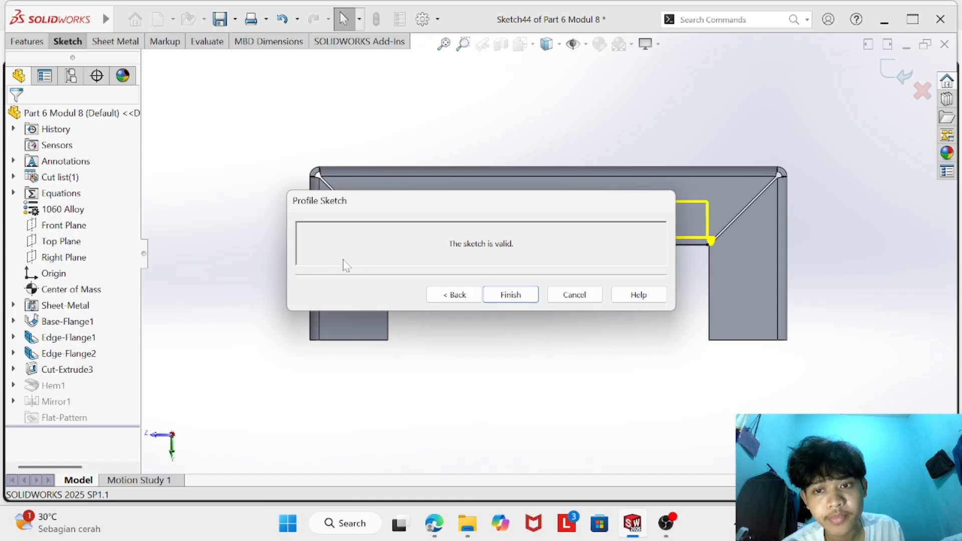
pyautogui.scroll(-8, 468, 161)
pyautogui.scroll(-2, 462, 354)
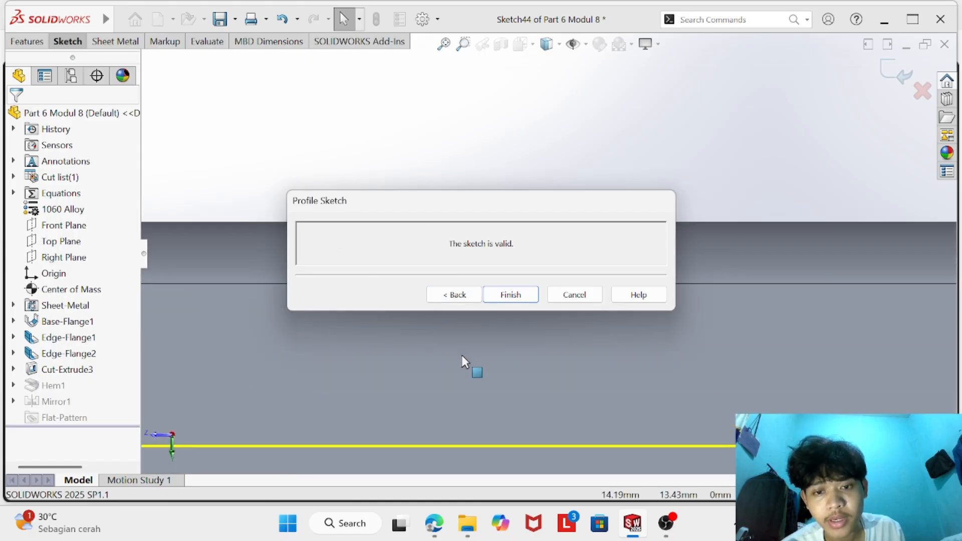
pyautogui.scroll(5, 461, 354)
pyautogui.scroll(2, 428, 387)
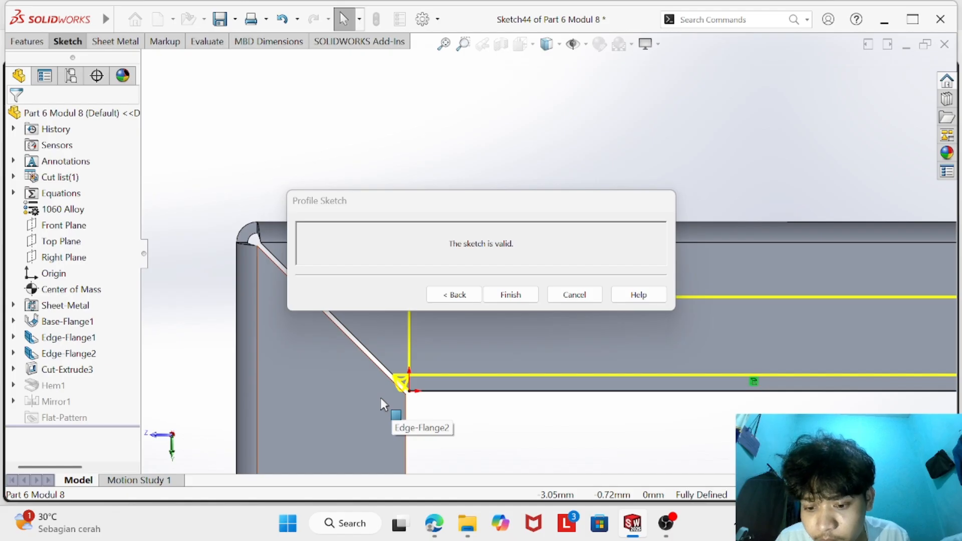
pyautogui.scroll(-3, 400, 386)
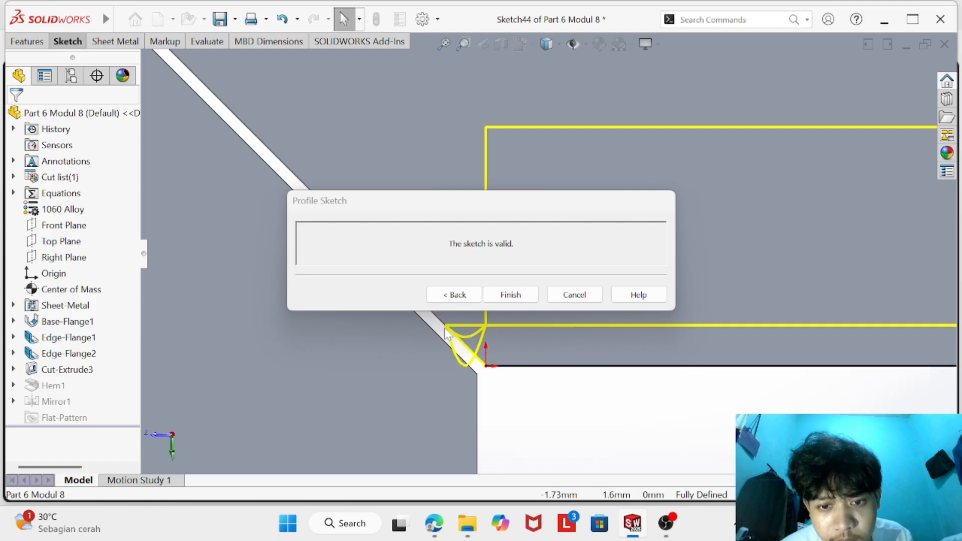
pyautogui.moveTo(486, 366); pyautogui.dragTo(538, 367)
pyautogui.click(543, 394)
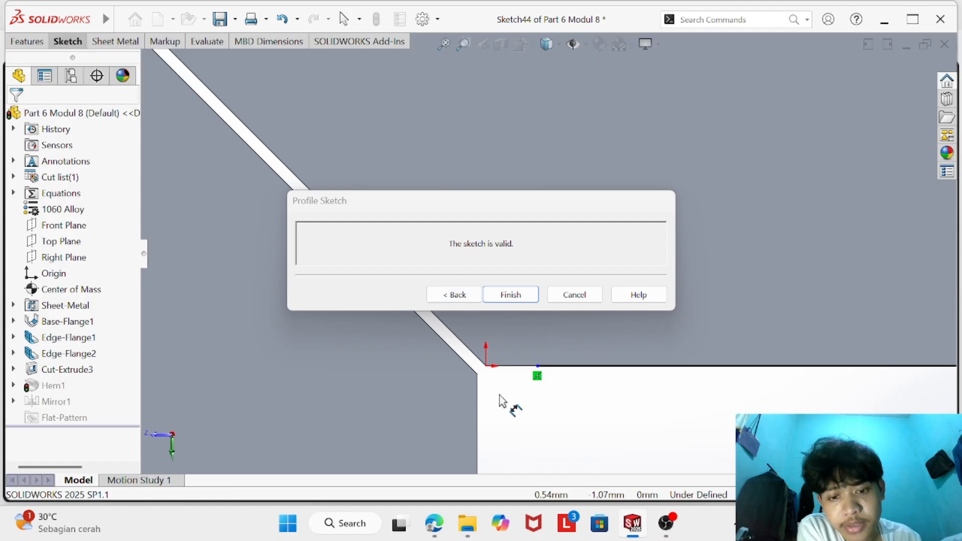
# - Switch to the browser to check the hem's end offsets in the Question 6 drawing, then return to SOLIDWORKS
pyautogui.click(434, 522)
pyautogui.scroll(-5, 447, 365)
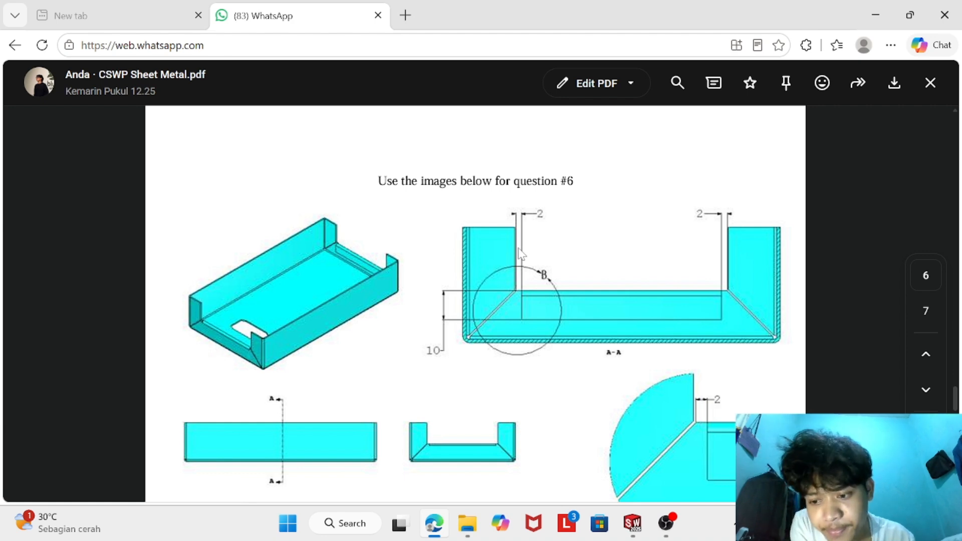
pyautogui.click(632, 523)
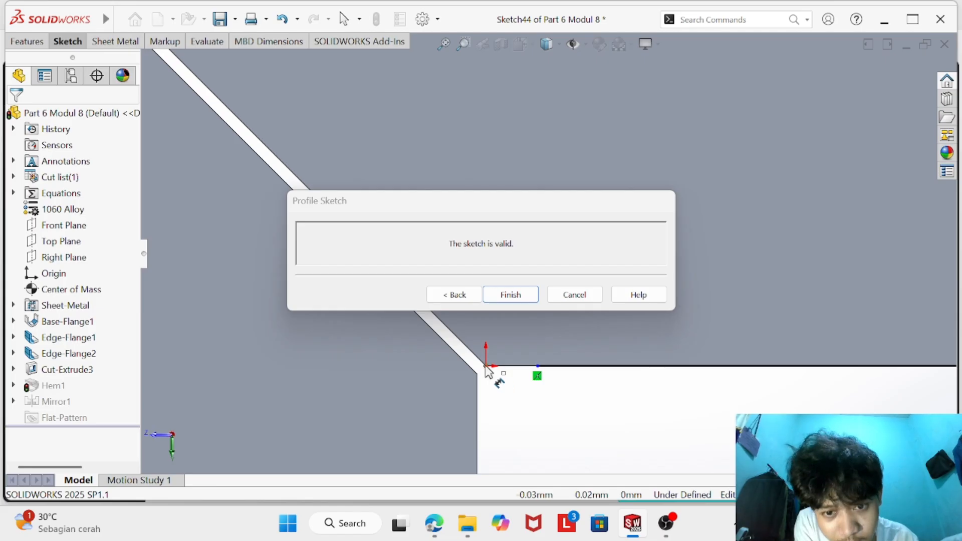
# - Dimension the distance between the sketch origin corner and the moved hem profile endpoint as 2 mm
pyautogui.click(537, 375)
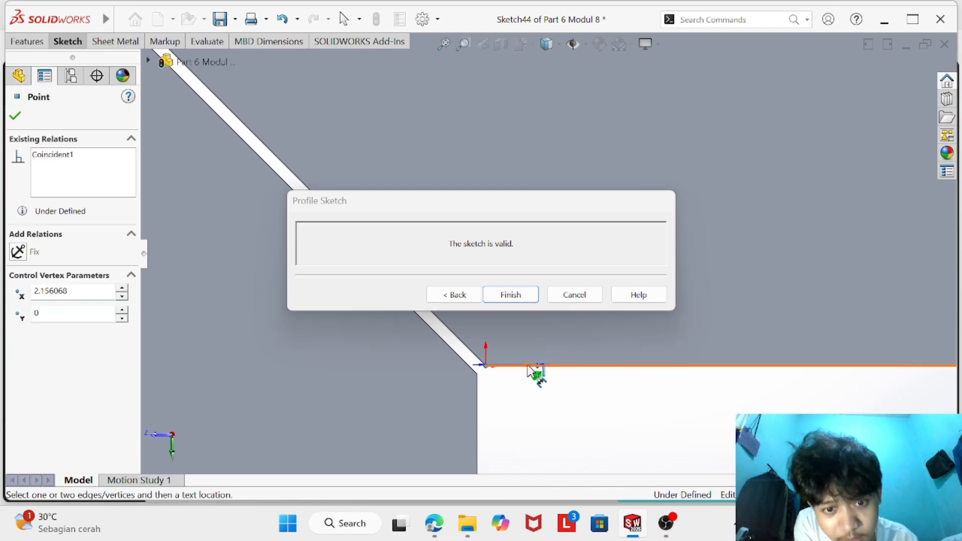
pyautogui.click(522, 379)
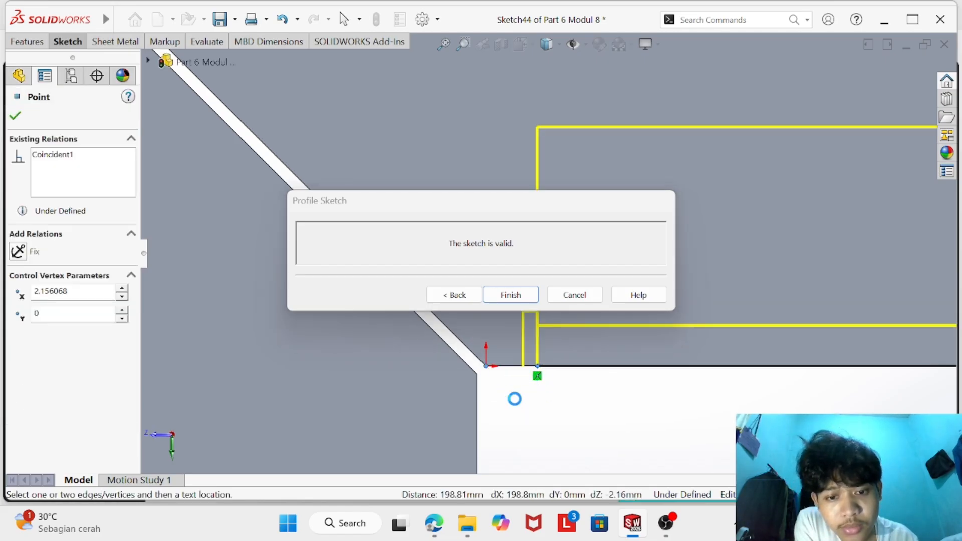
pyautogui.click(516, 397)
pyautogui.write('2')
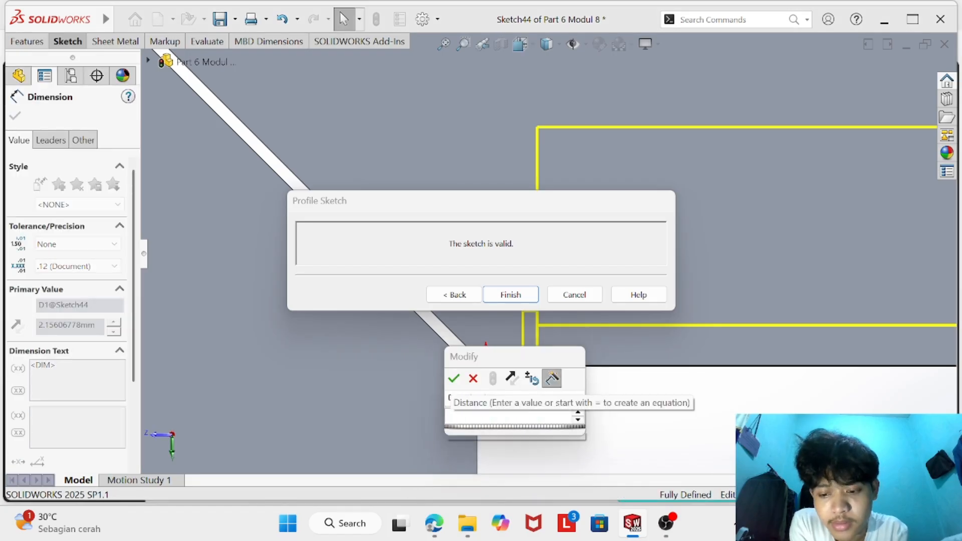
pyautogui.press('Return')
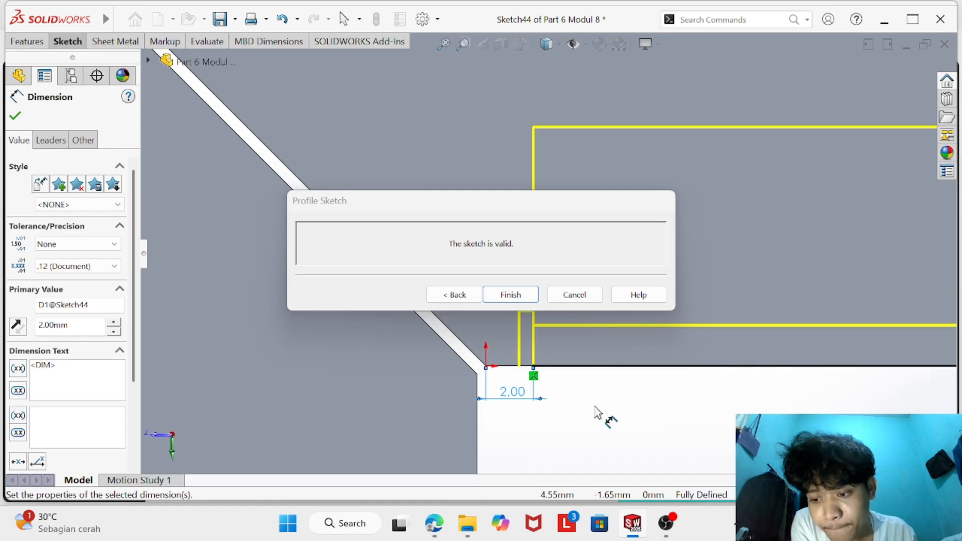
# - Move the hem profile line's opposite endpoint inward along the flange edge to about 71 mm from the sketch origin
pyautogui.scroll(-2, 597, 412)
pyautogui.scroll(5, 596, 411)
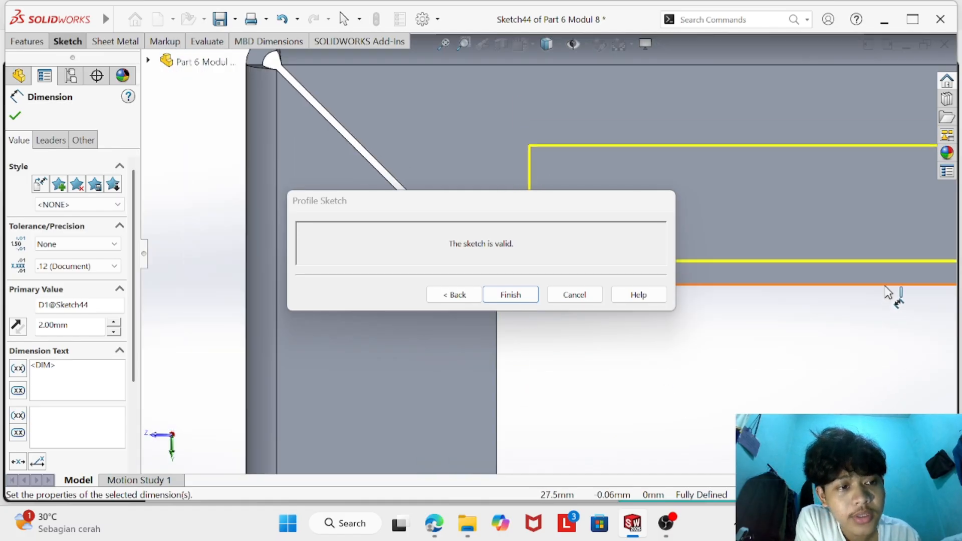
pyautogui.scroll(5, 877, 286)
pyautogui.scroll(-4, 867, 283)
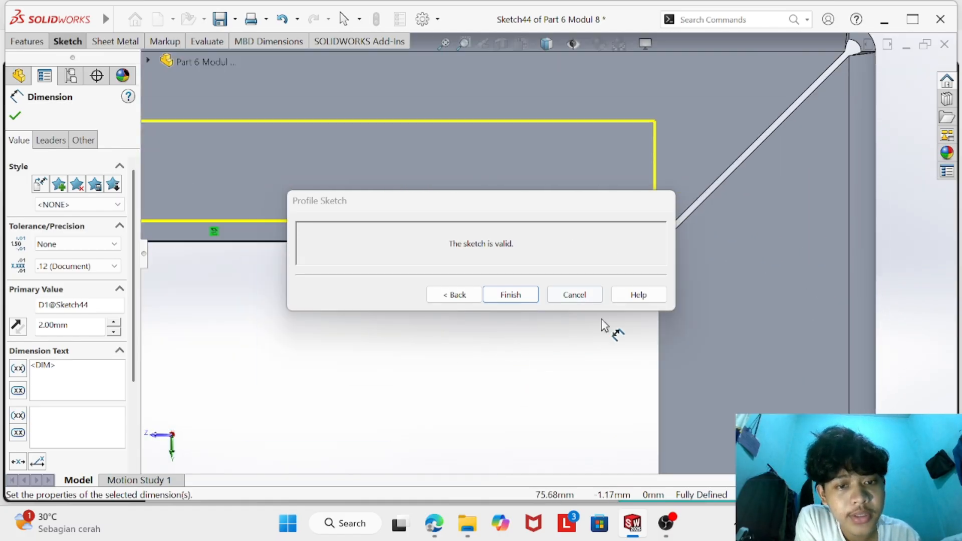
pyautogui.scroll(-2, 551, 153)
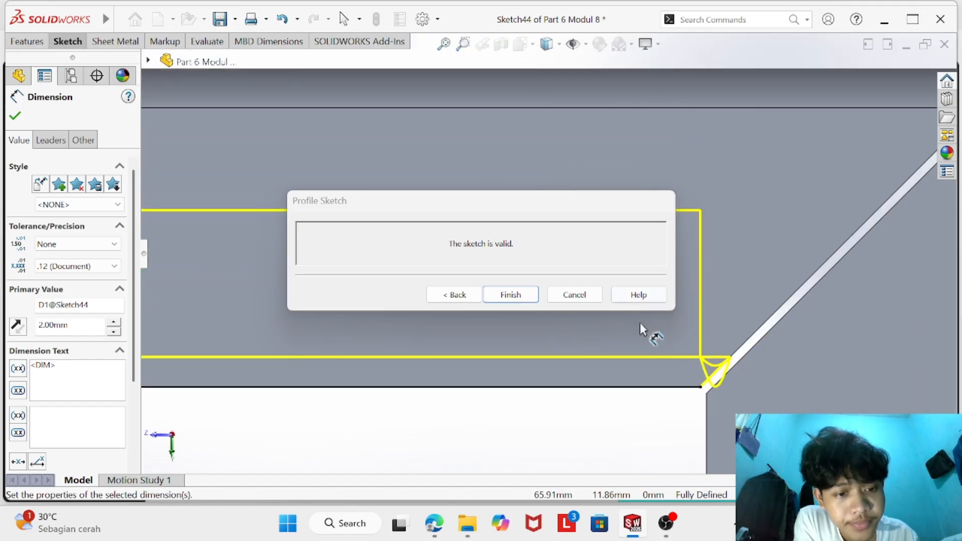
pyautogui.rightClick(603, 363)
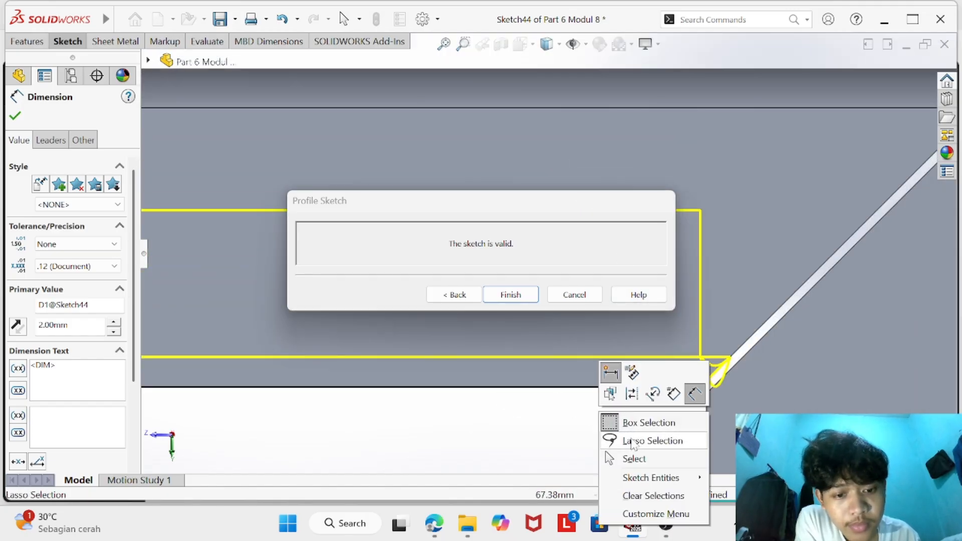
pyautogui.click(640, 457)
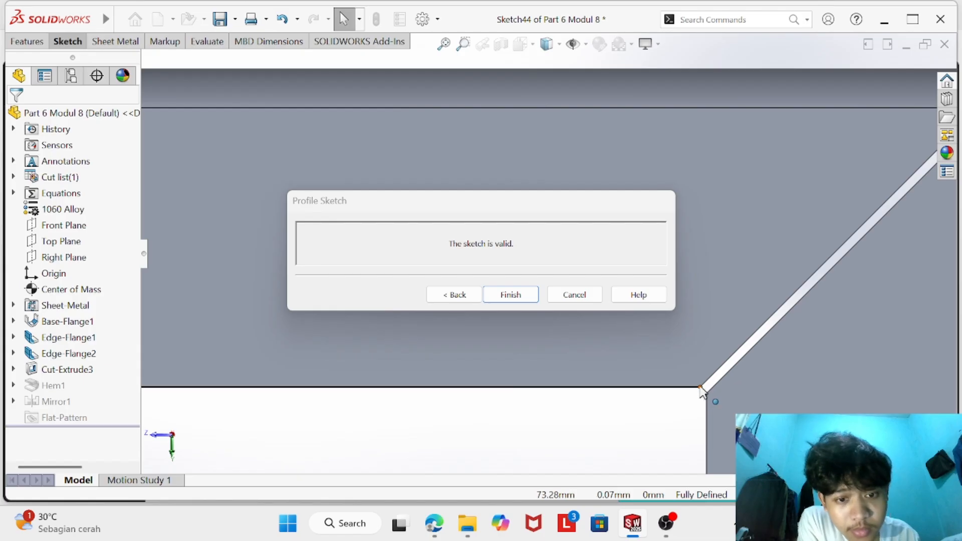
pyautogui.click(684, 387)
pyautogui.moveTo(685, 395); pyautogui.dragTo(660, 395)
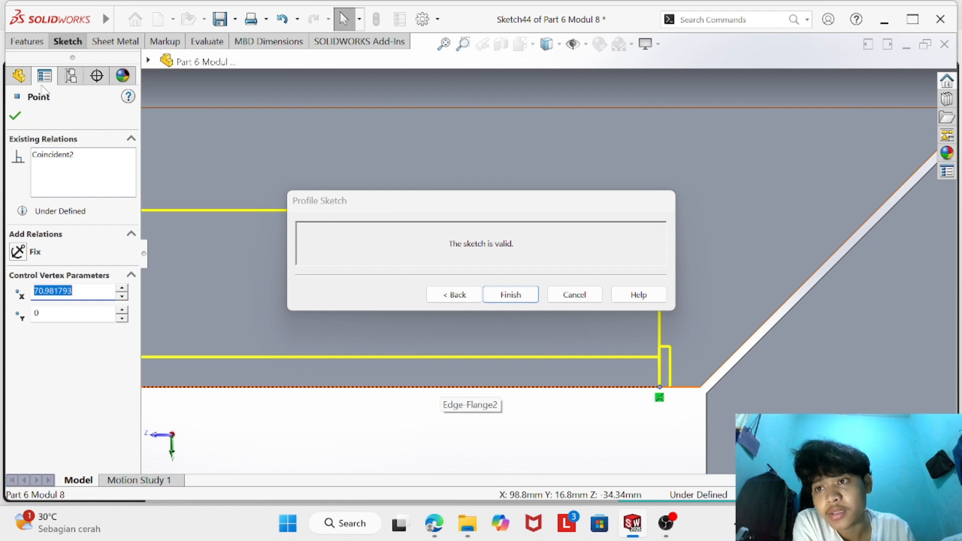
# - Dimension the distance between the hem profile's moved second endpoint and the adjacent flange corner as 2 mm
pyautogui.click(68, 41)
pyautogui.click(189, 208)
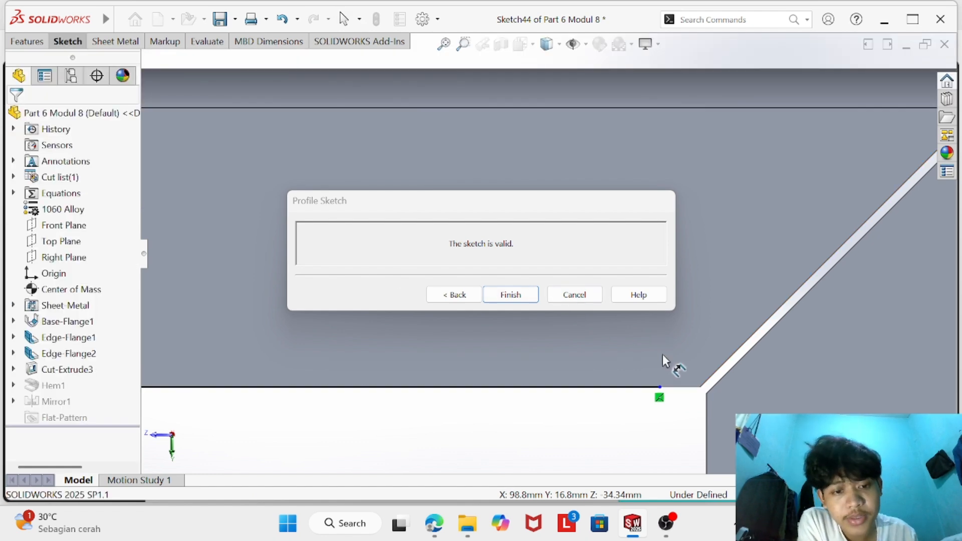
pyautogui.click(660, 387)
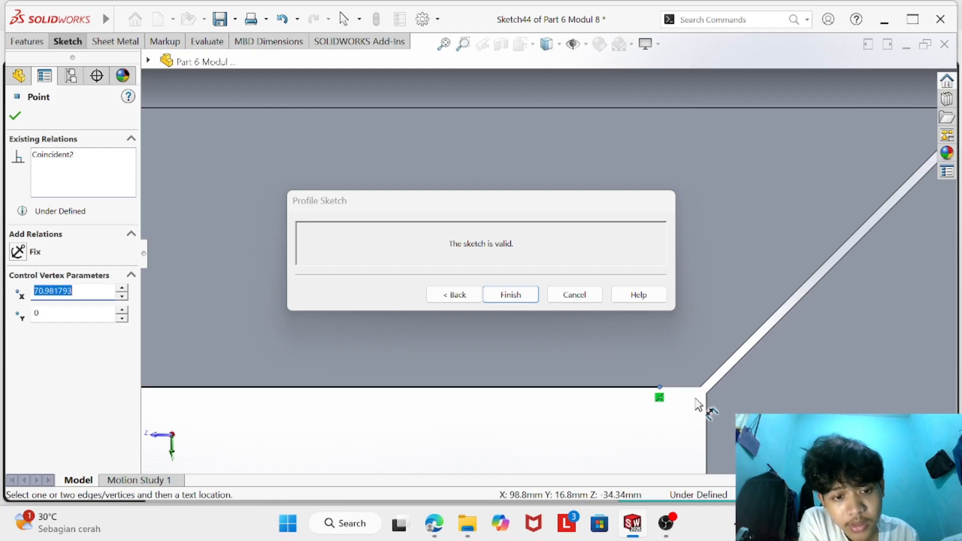
pyautogui.click(701, 387)
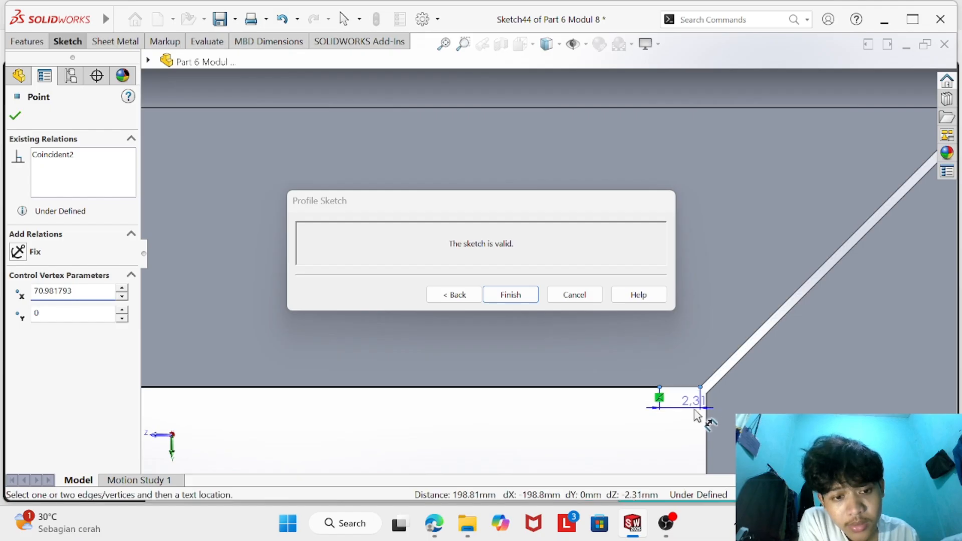
pyautogui.click(688, 432)
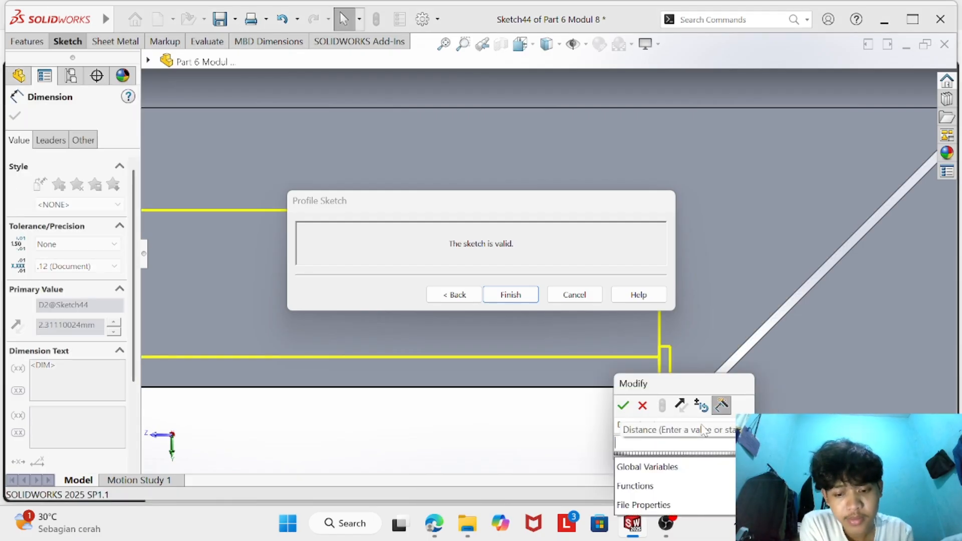
pyautogui.write('2')
pyautogui.press('Return')
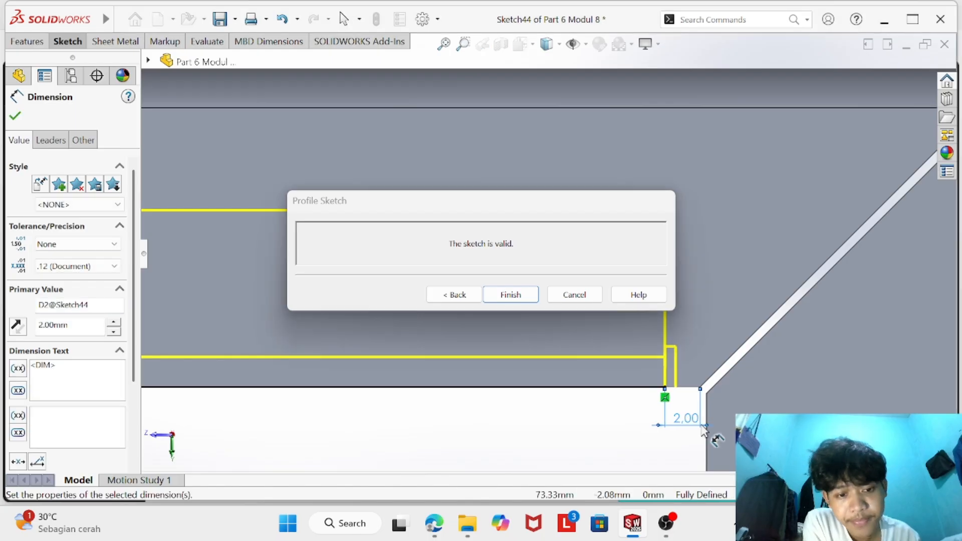
# - Finish the Hem1 profile sketch to rebuild the hem with its shortened width
pyautogui.scroll(3, 536, 408)
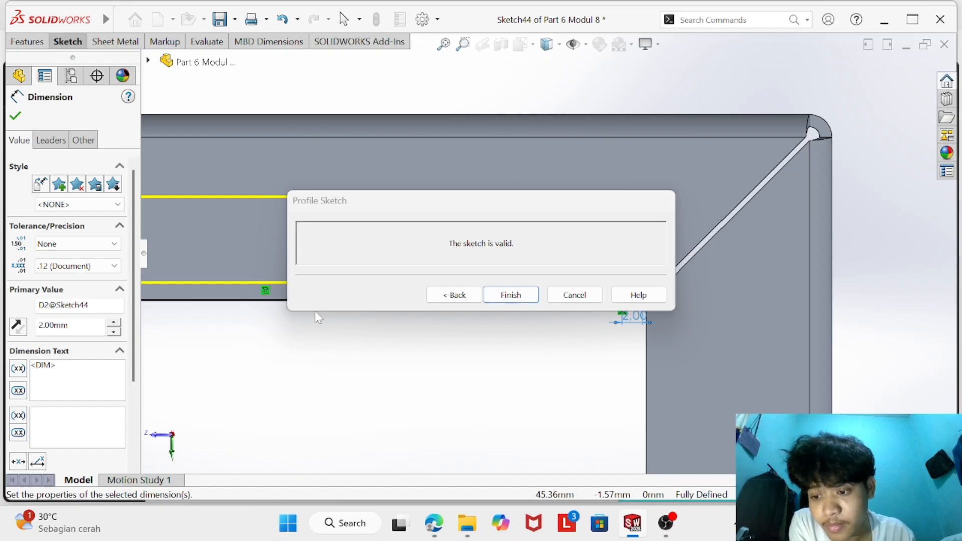
pyautogui.click(516, 295)
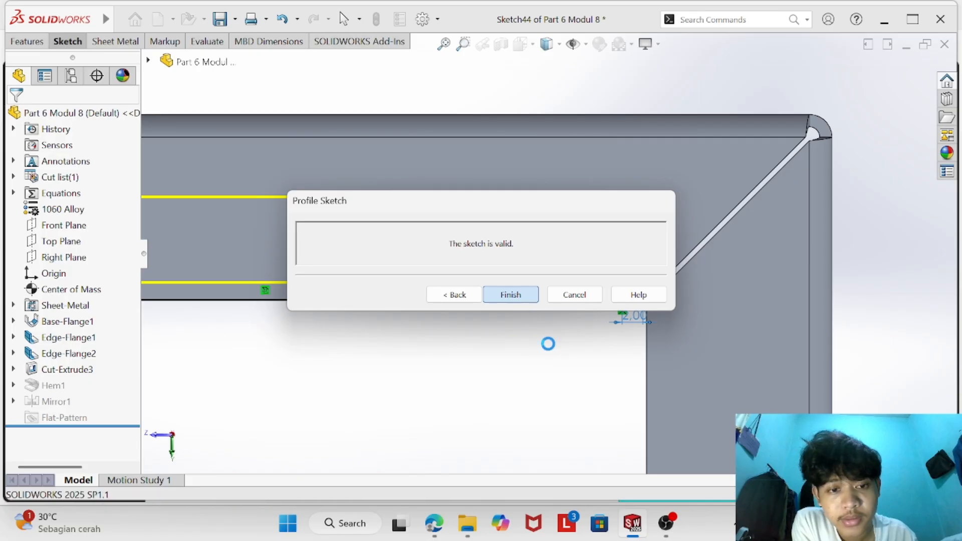
pyautogui.scroll(-1, 525, 347)
pyautogui.scroll(4, 524, 346)
pyautogui.scroll(-1, 435, 295)
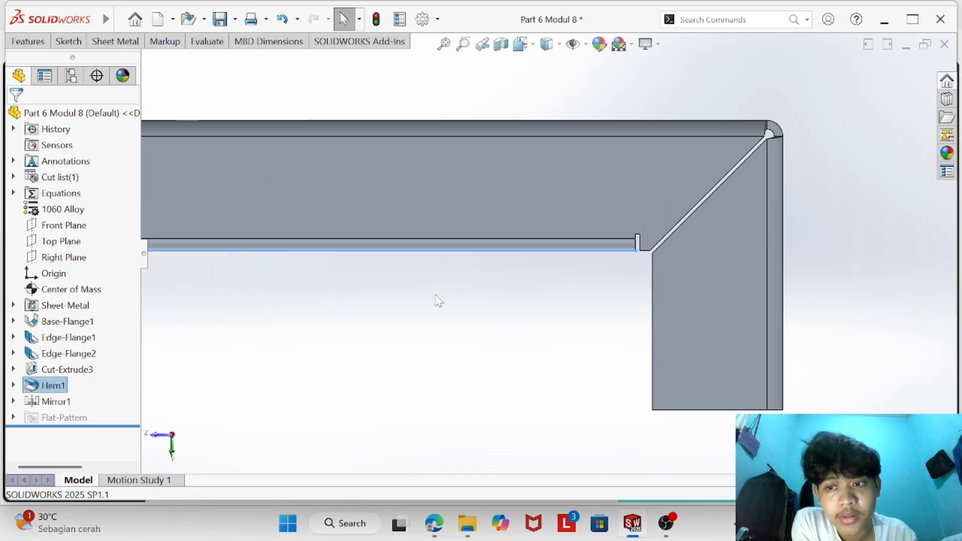
pyautogui.scroll(-1, 434, 295)
pyautogui.scroll(3, 406, 273)
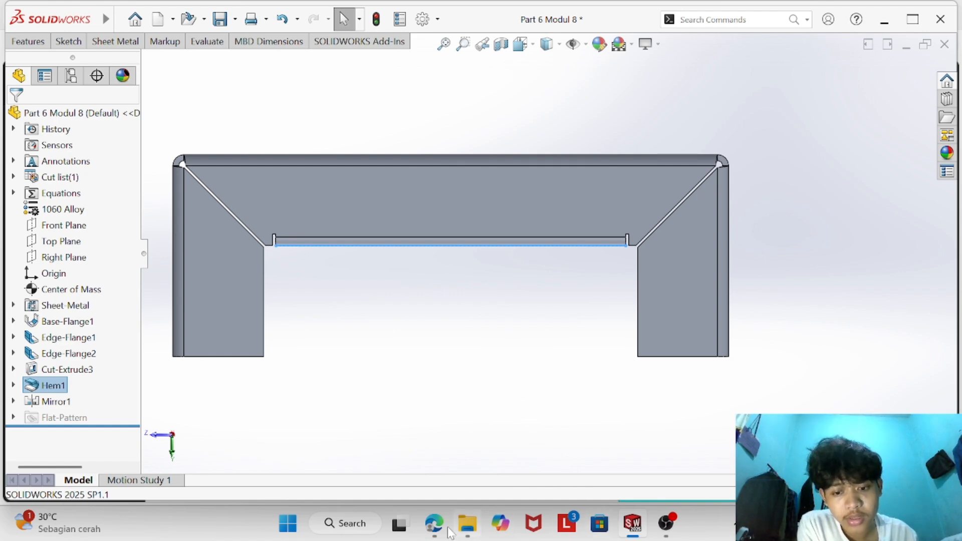
# - Switch to the browser to compare the trimmed hem with the Question 6 drawing, then return to SOLIDWORKS and inspect the part
pyautogui.moveTo(435, 525)
pyautogui.click(434, 456)
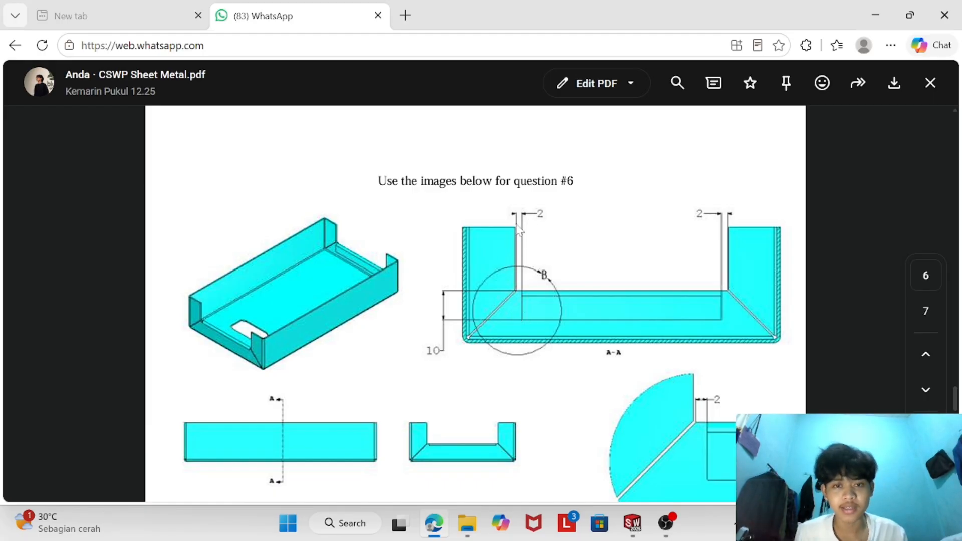
pyautogui.click(632, 524)
pyautogui.moveTo(529, 342)
pyautogui.mouseDown(button='middle')
pyautogui.moveTo(502, 358)
pyautogui.moveTo(581, 384)
pyautogui.moveTo(495, 354)
pyautogui.moveTo(539, 326)
pyautogui.mouseUp(button='middle')
pyautogui.scroll(6, 539, 326)
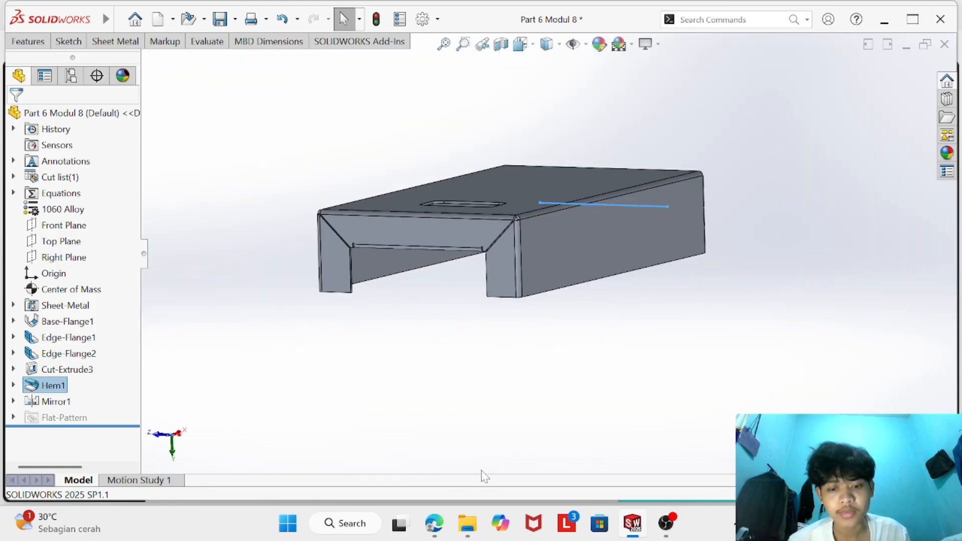
# - Switch to the browser and highlight the Question 6 answer in the PDF's Answers and Hints section
pyautogui.click(434, 523)
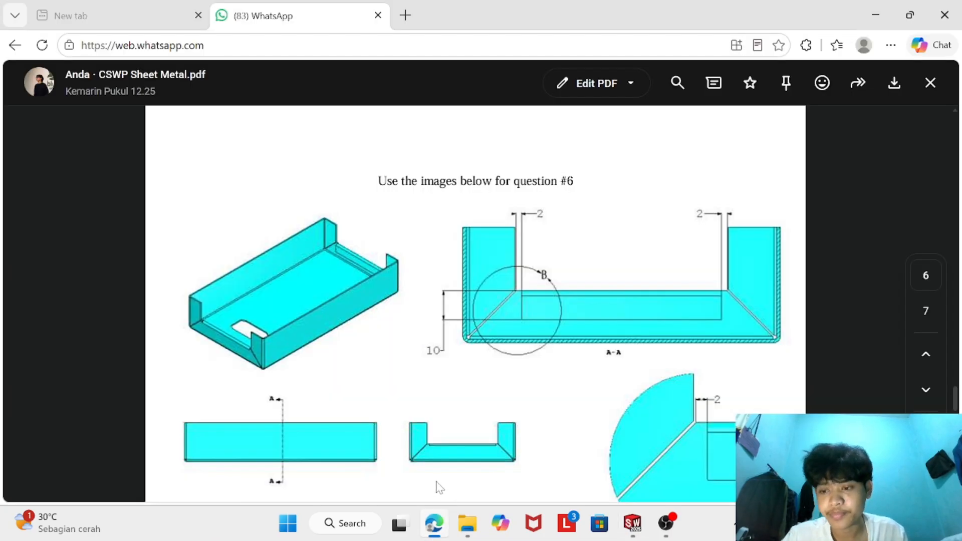
pyautogui.scroll(-4, 375, 391)
pyautogui.scroll(-12, 373, 390)
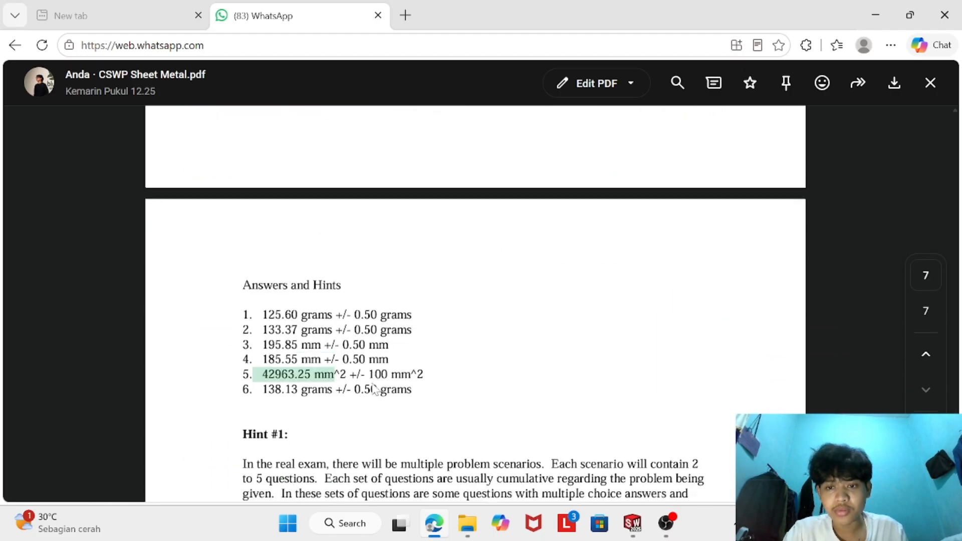
pyautogui.scroll(1, 318, 282)
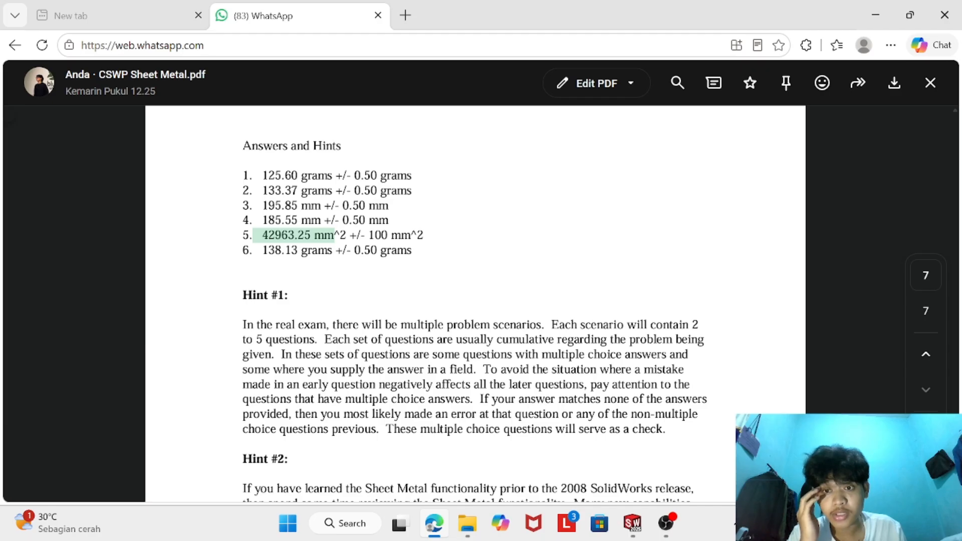
pyautogui.moveTo(261, 252); pyautogui.dragTo(340, 271)
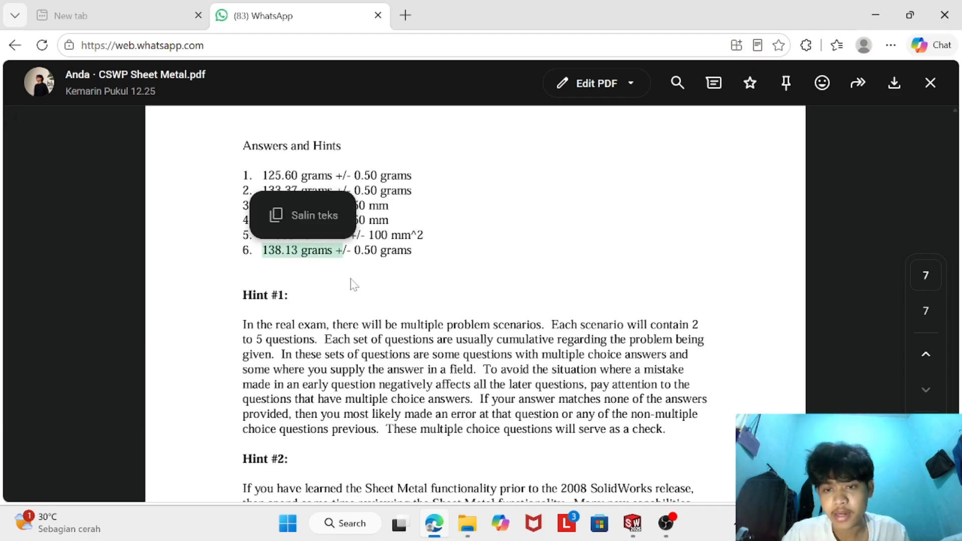
# - Return to SOLIDWORKS and calculate the part's mass properties
pyautogui.click(636, 520)
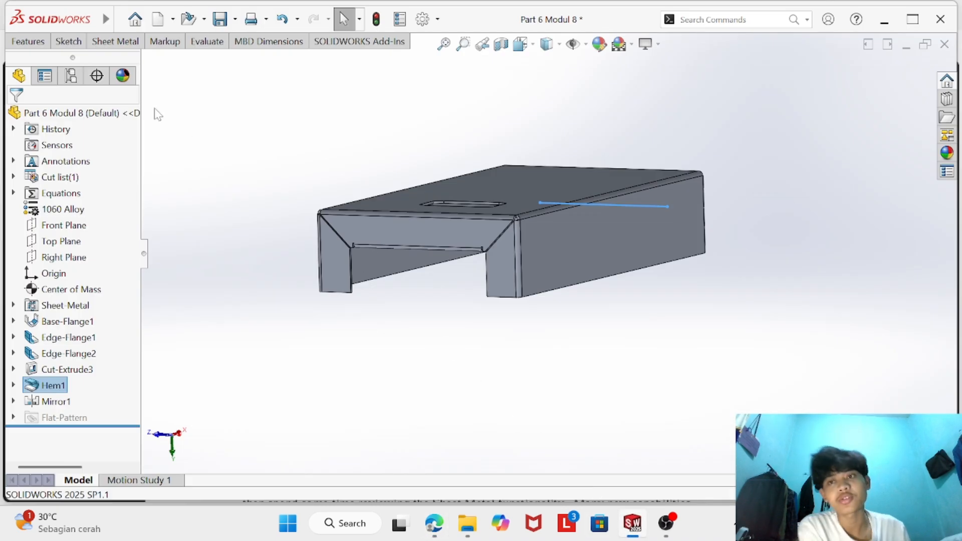
pyautogui.click(207, 42)
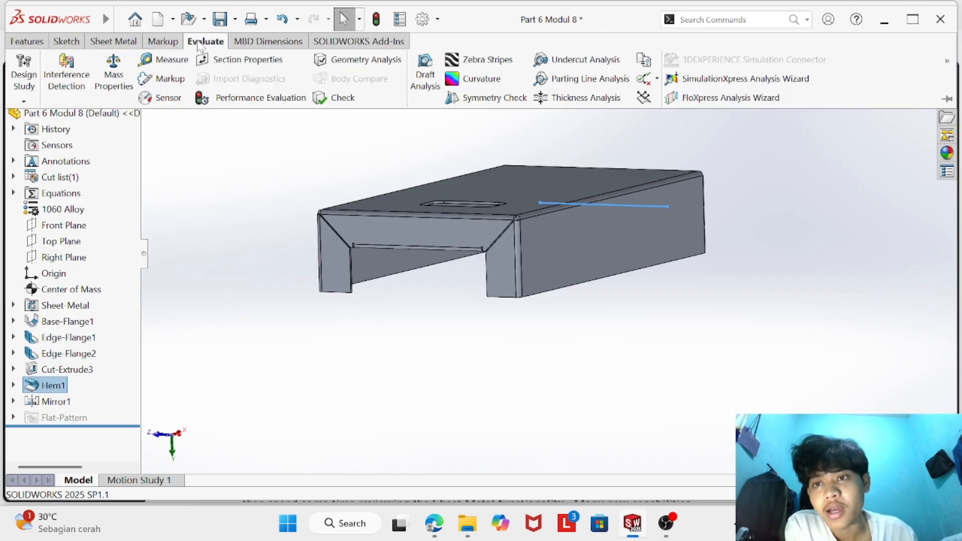
pyautogui.click(122, 73)
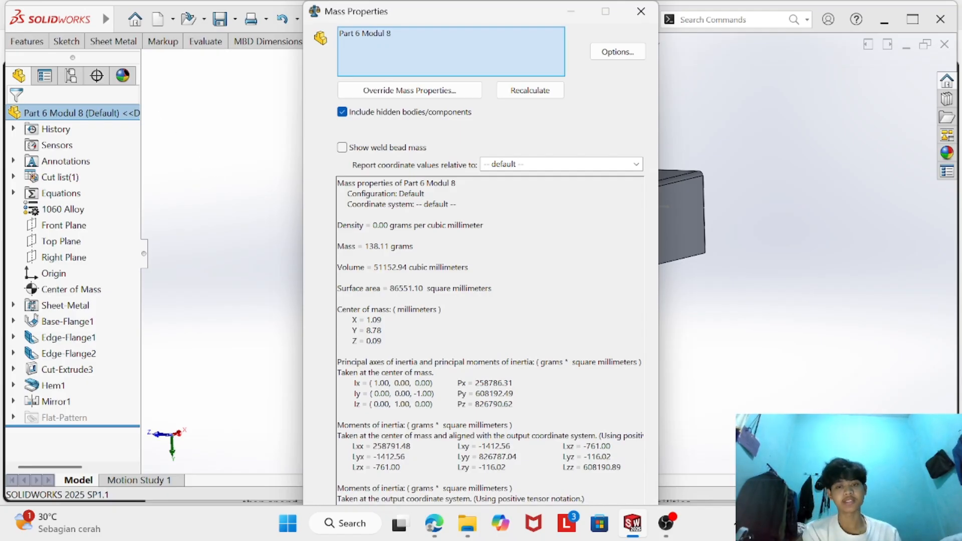
# - Compare the calculated mass with the Question 6 answer in the browser PDF, then close the mass properties report in SOLIDWORKS
pyautogui.click(443, 522)
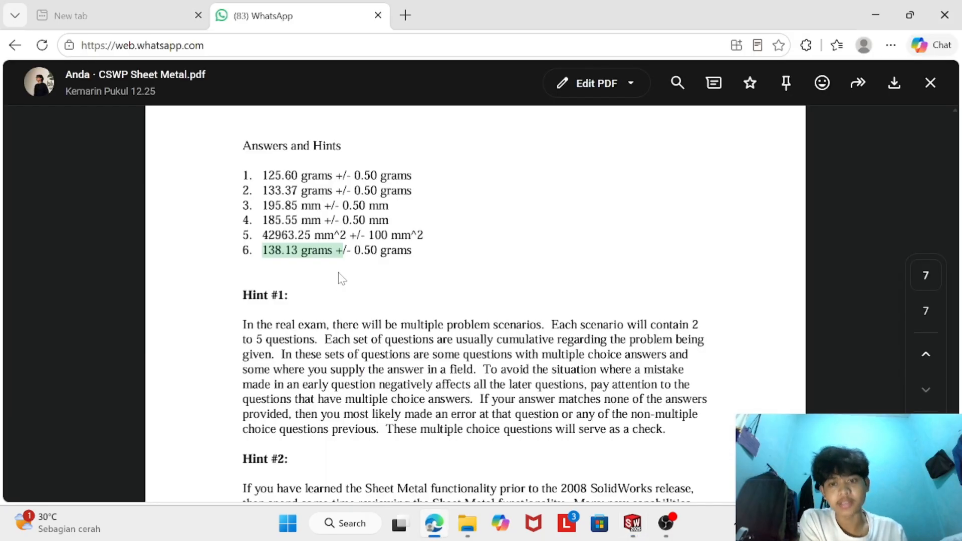
pyautogui.click(632, 523)
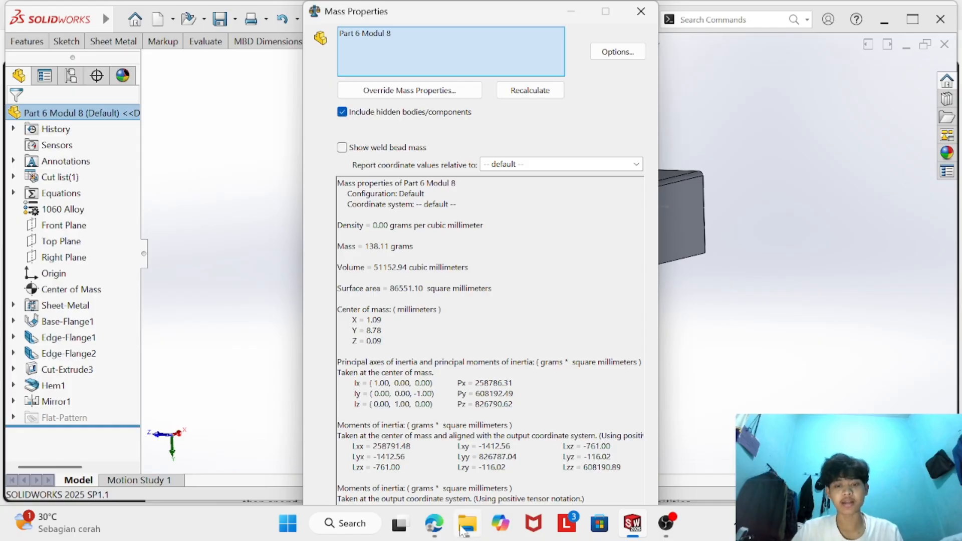
pyautogui.click(434, 523)
pyautogui.click(369, 267)
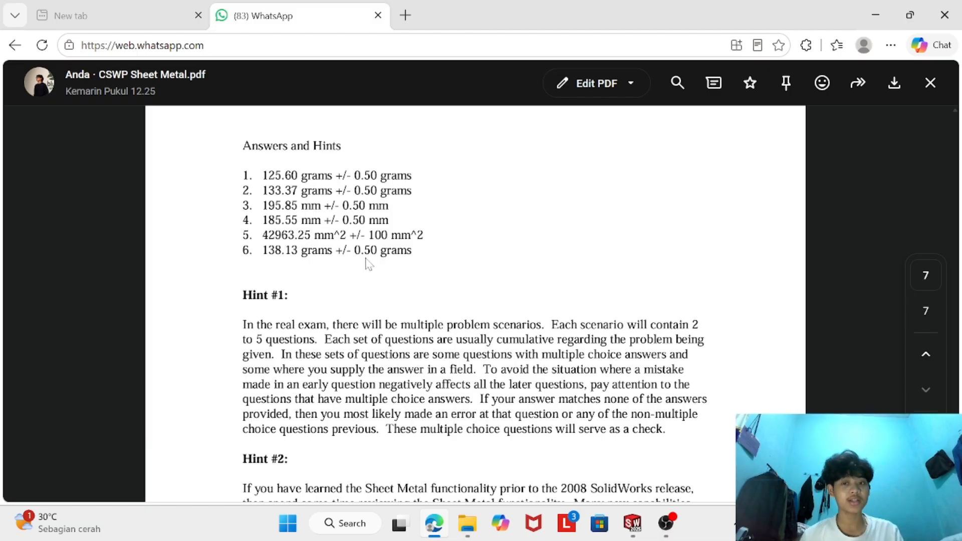
pyautogui.click(633, 523)
pyautogui.moveTo(365, 246); pyautogui.dragTo(399, 246)
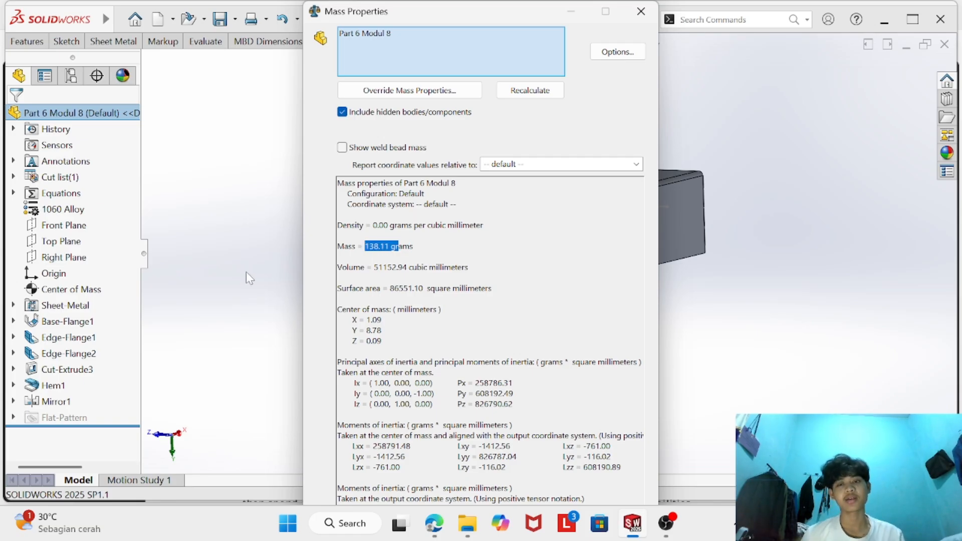
pyautogui.click(641, 12)
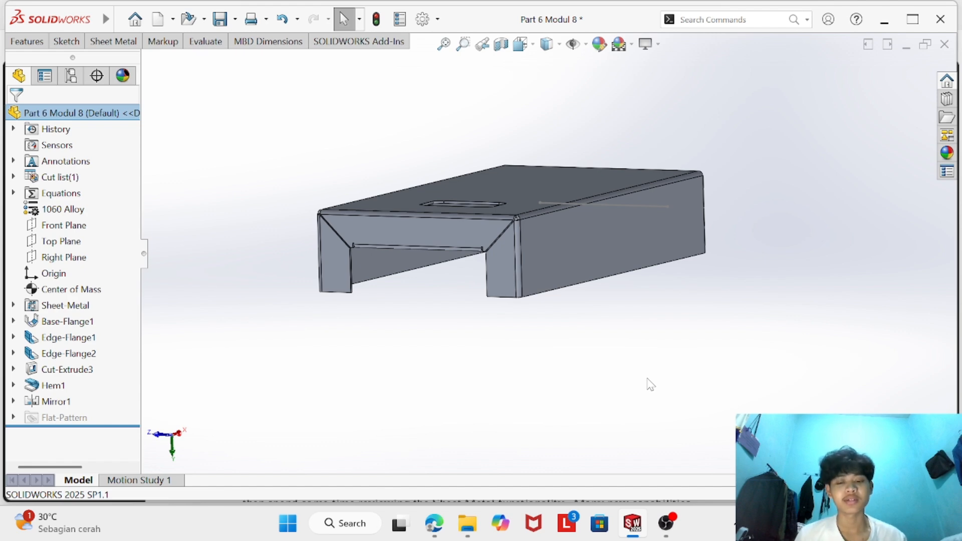
pyautogui.click(666, 523)
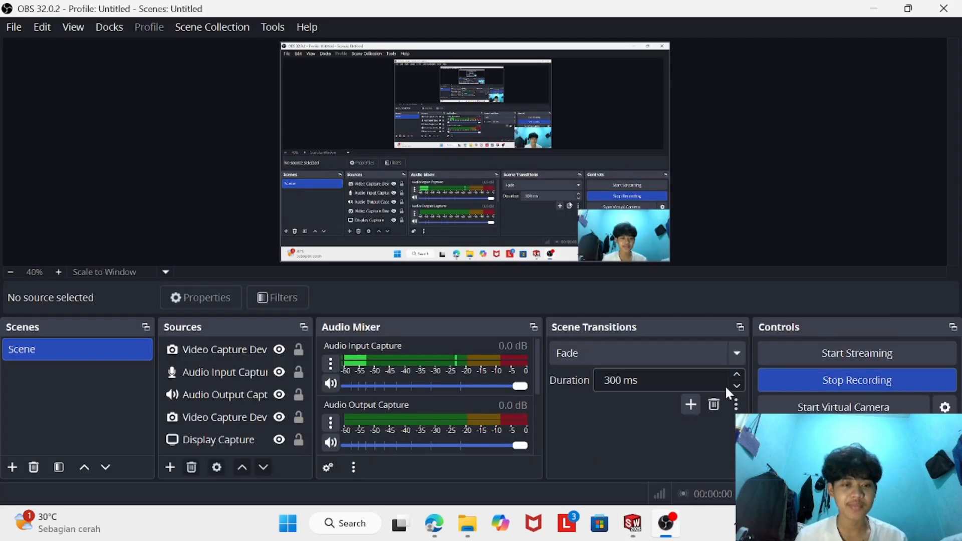